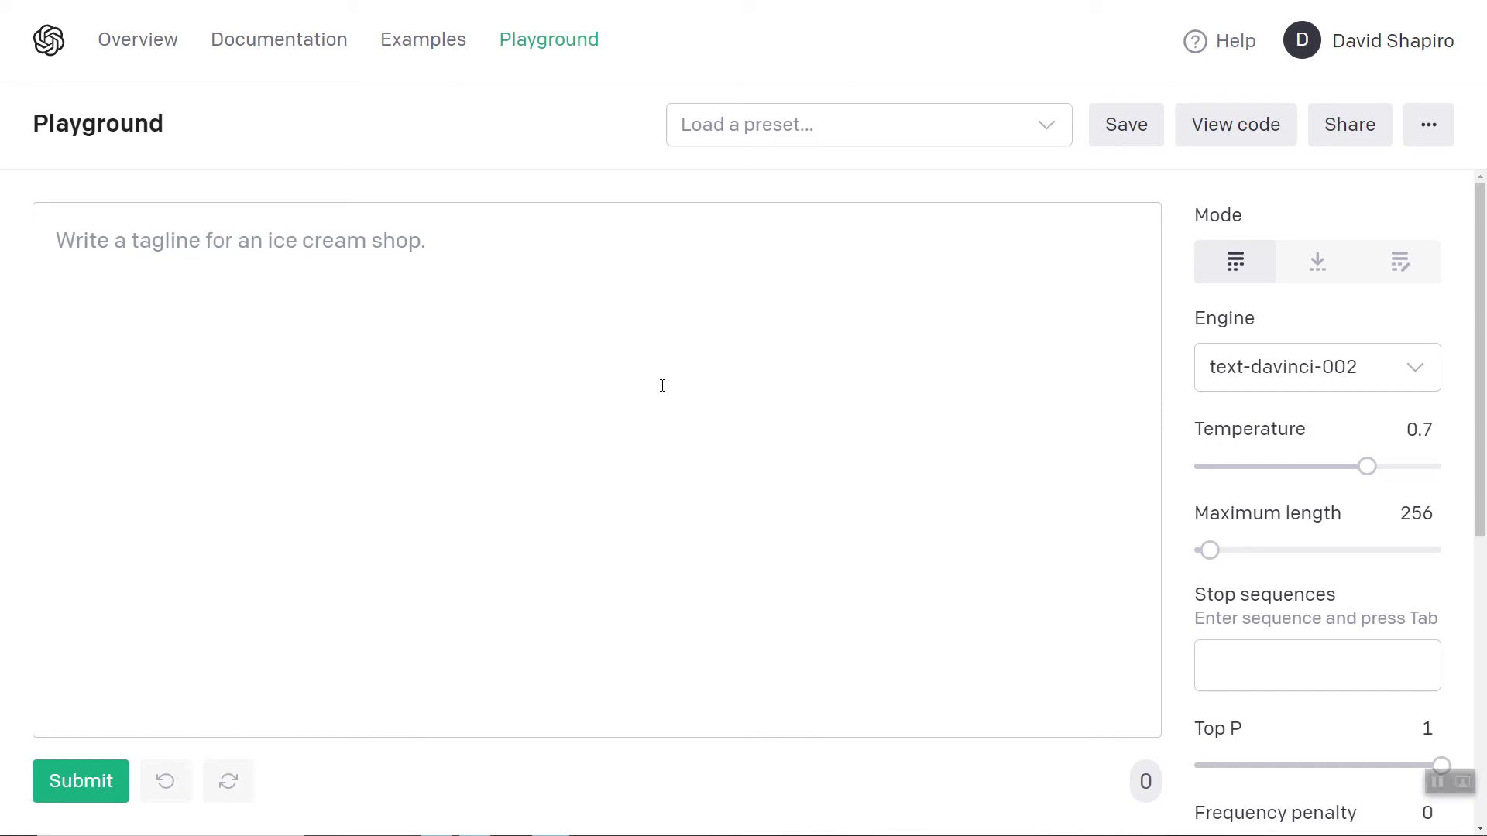
- Submit the prompt "Brainstorm some ideas for a funny scene between Spiderman and Mary Jane:" with a dash starting the list on the following line
left_click(565, 314)
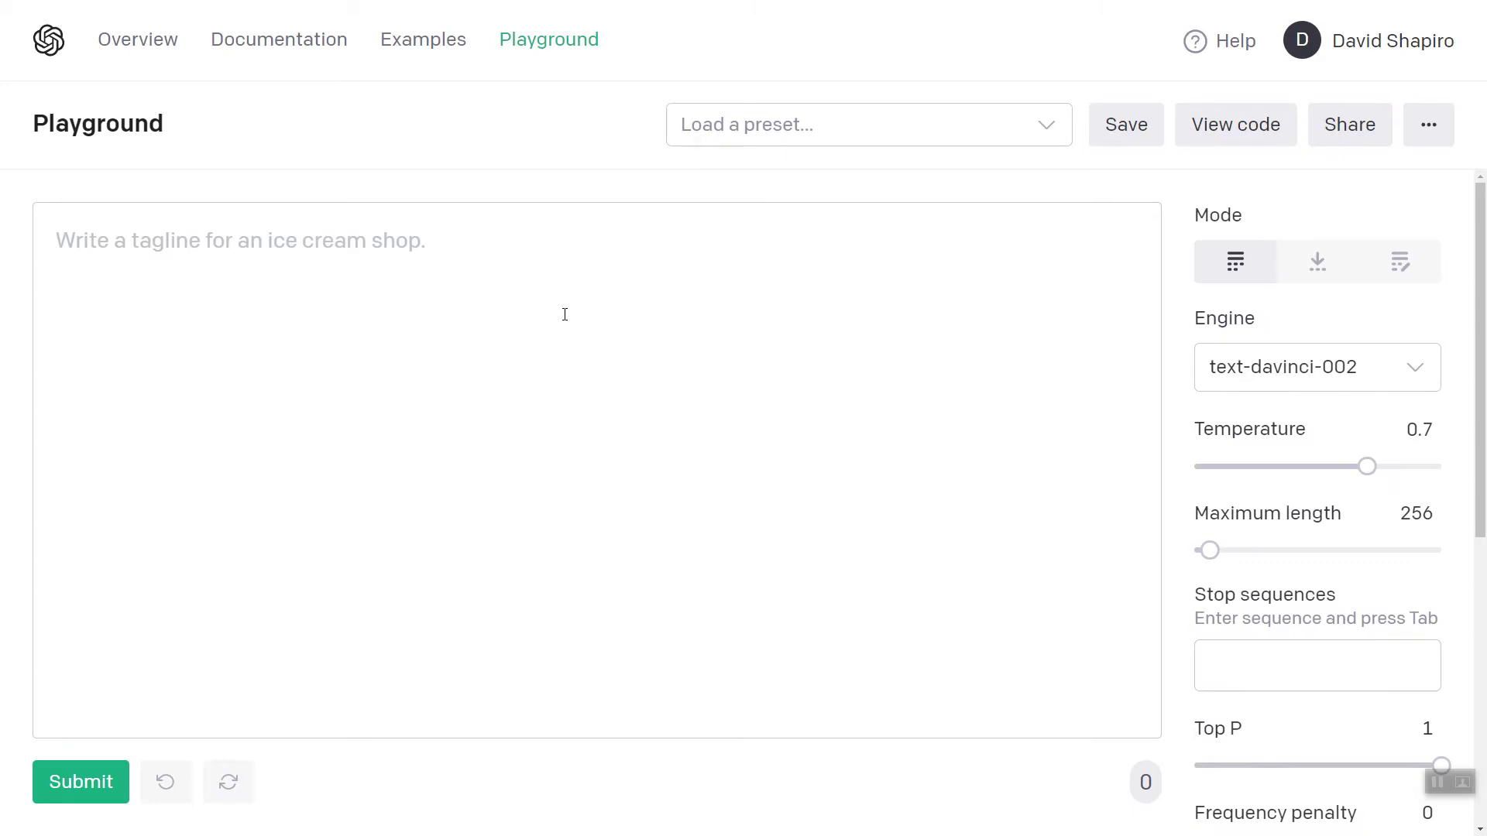
type("Brainst")
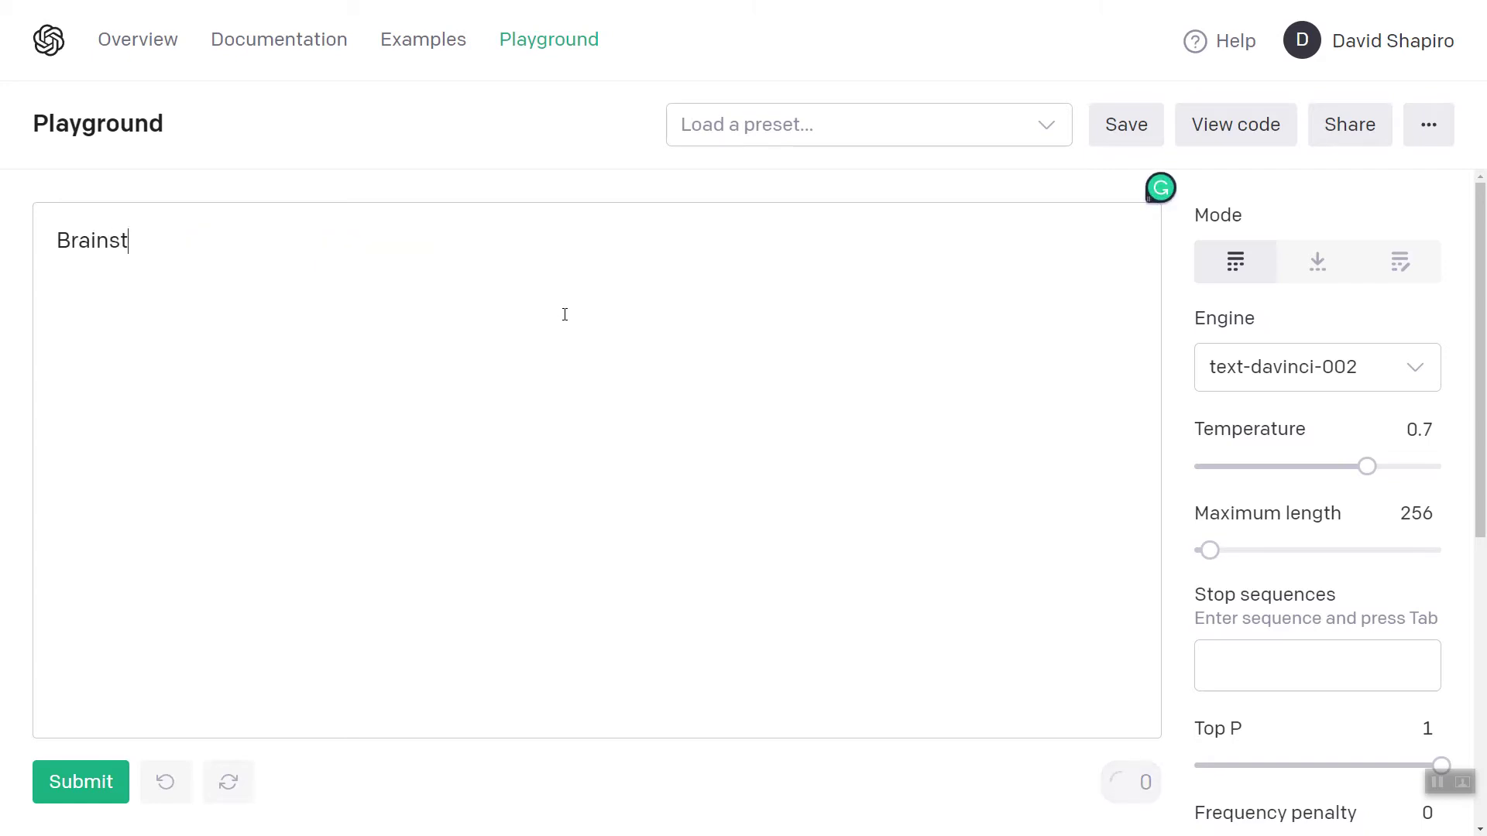
type("orm some ideas for a fu")
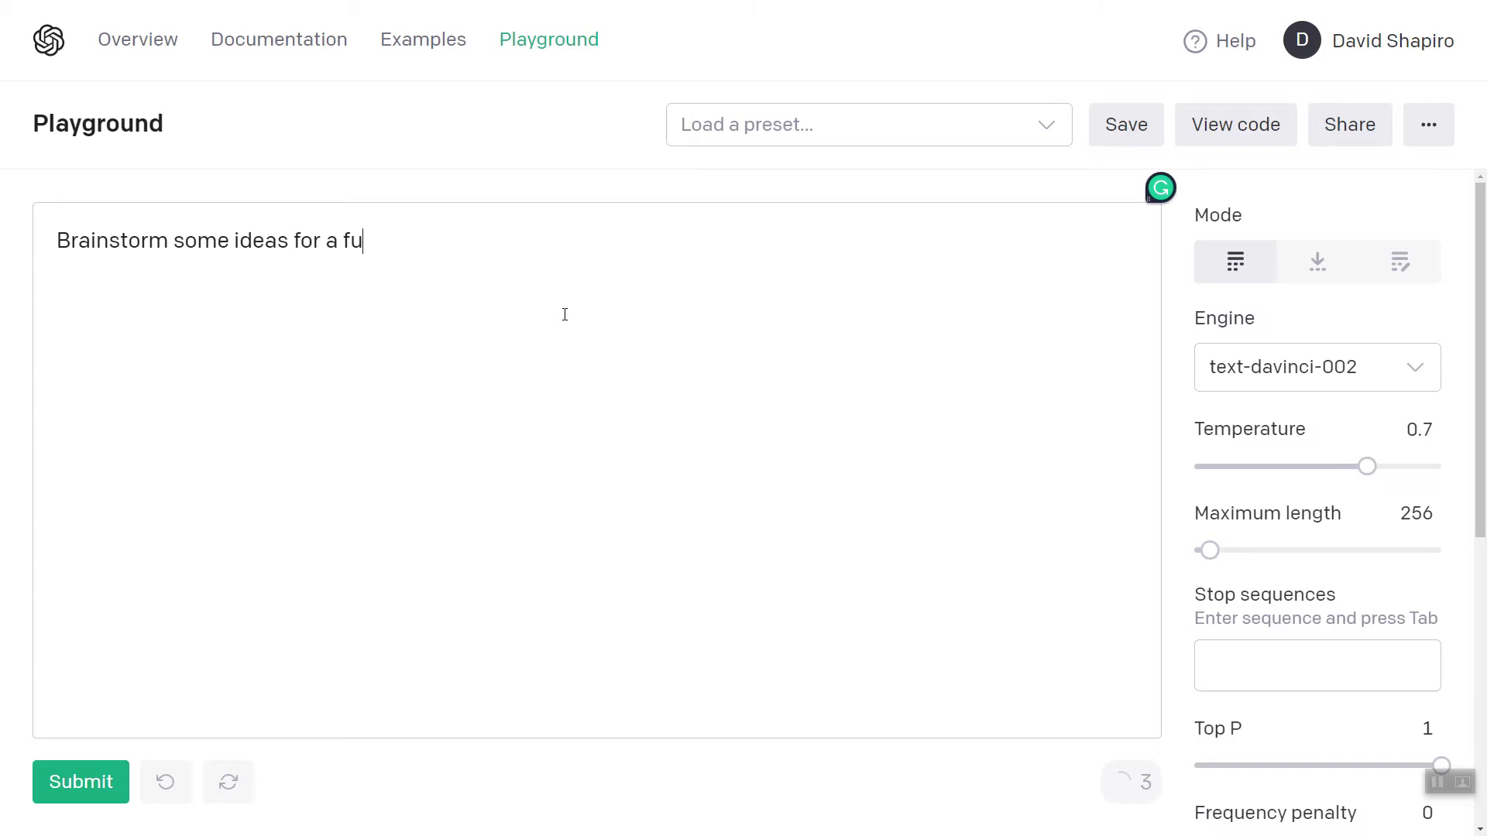
type("nny scene between ")
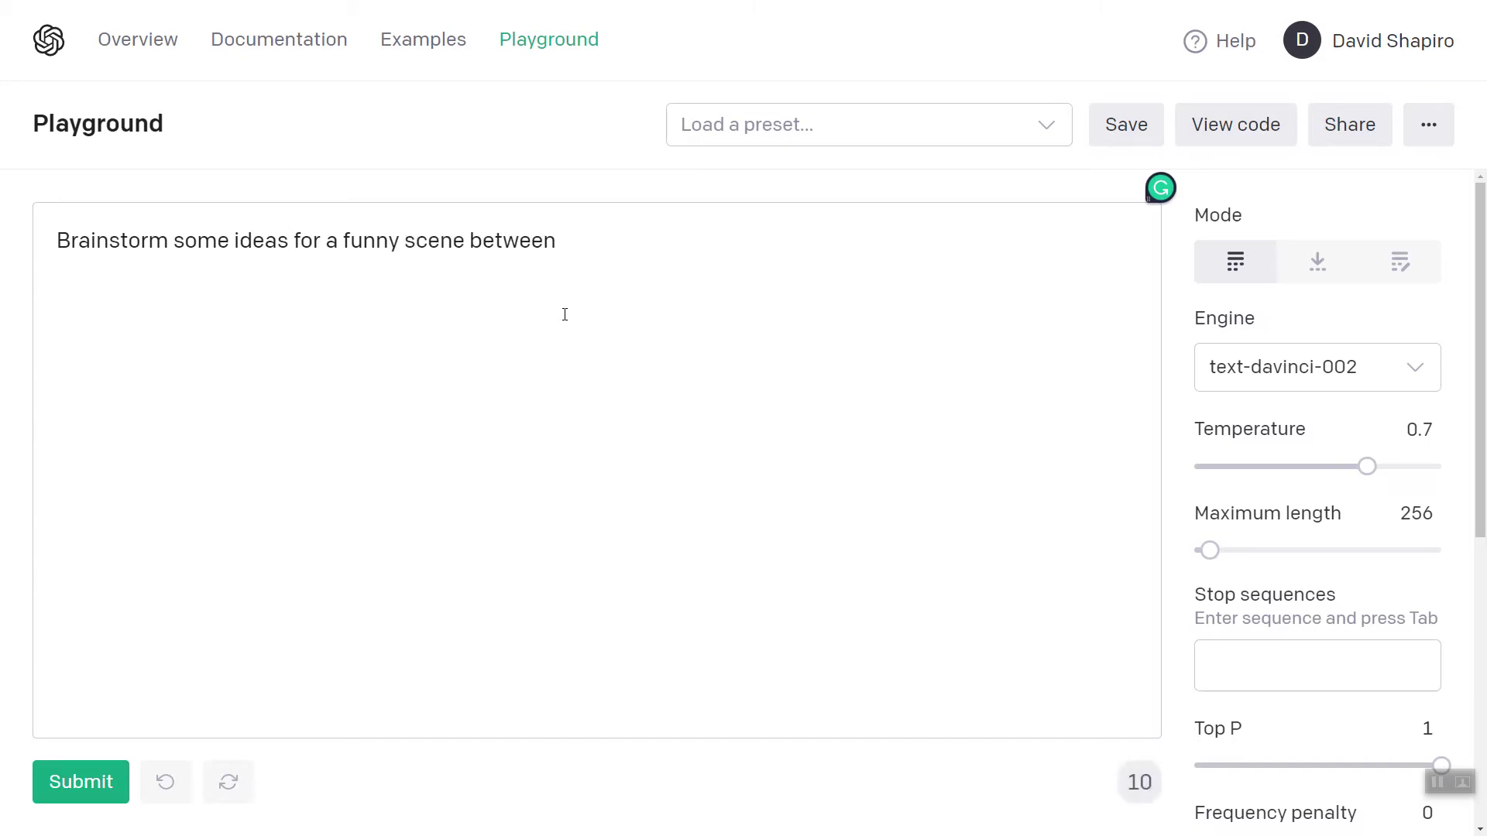
type("Spide")
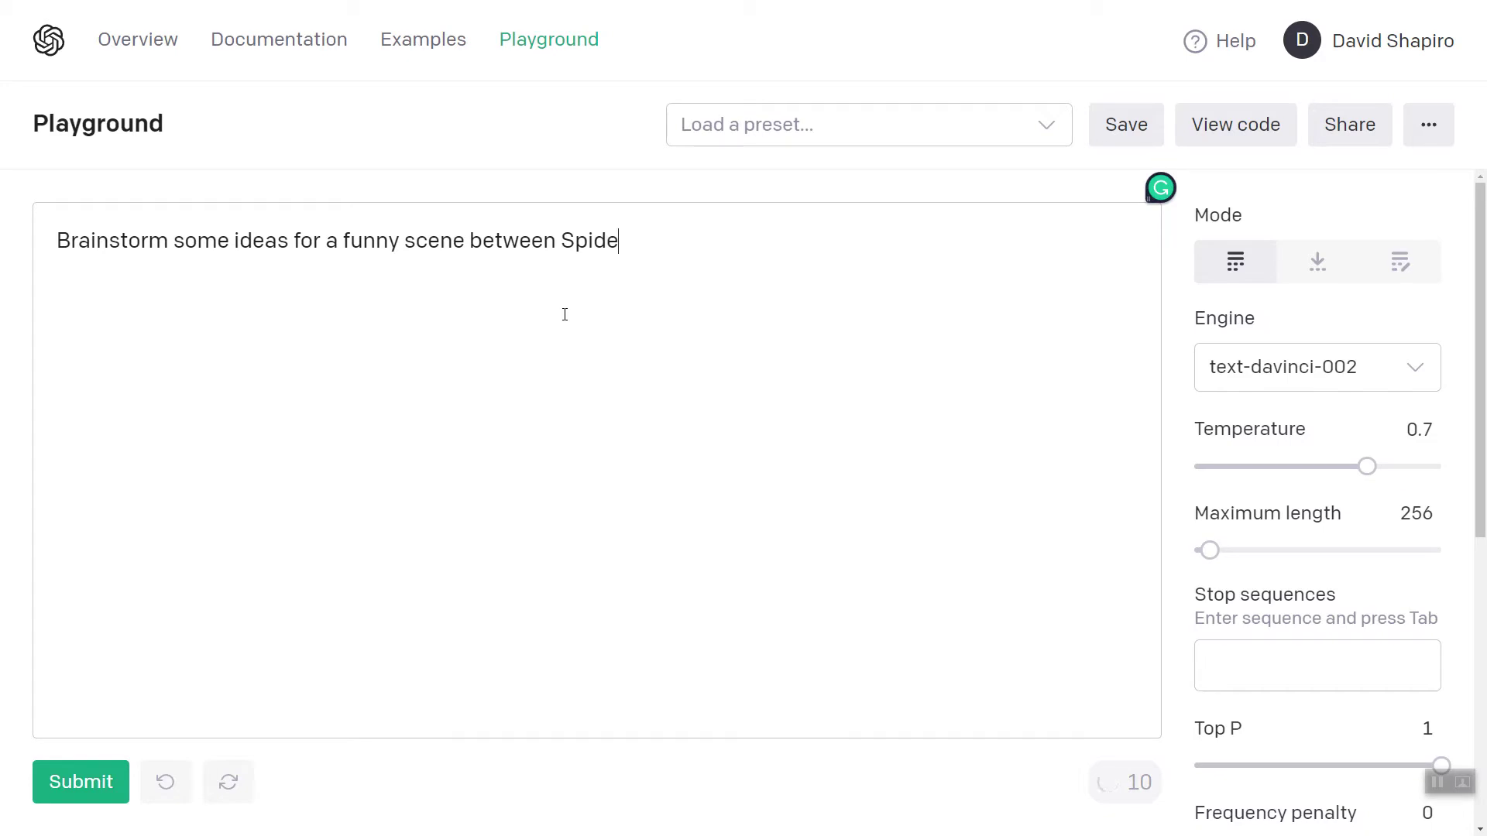
type("rman and Mar")
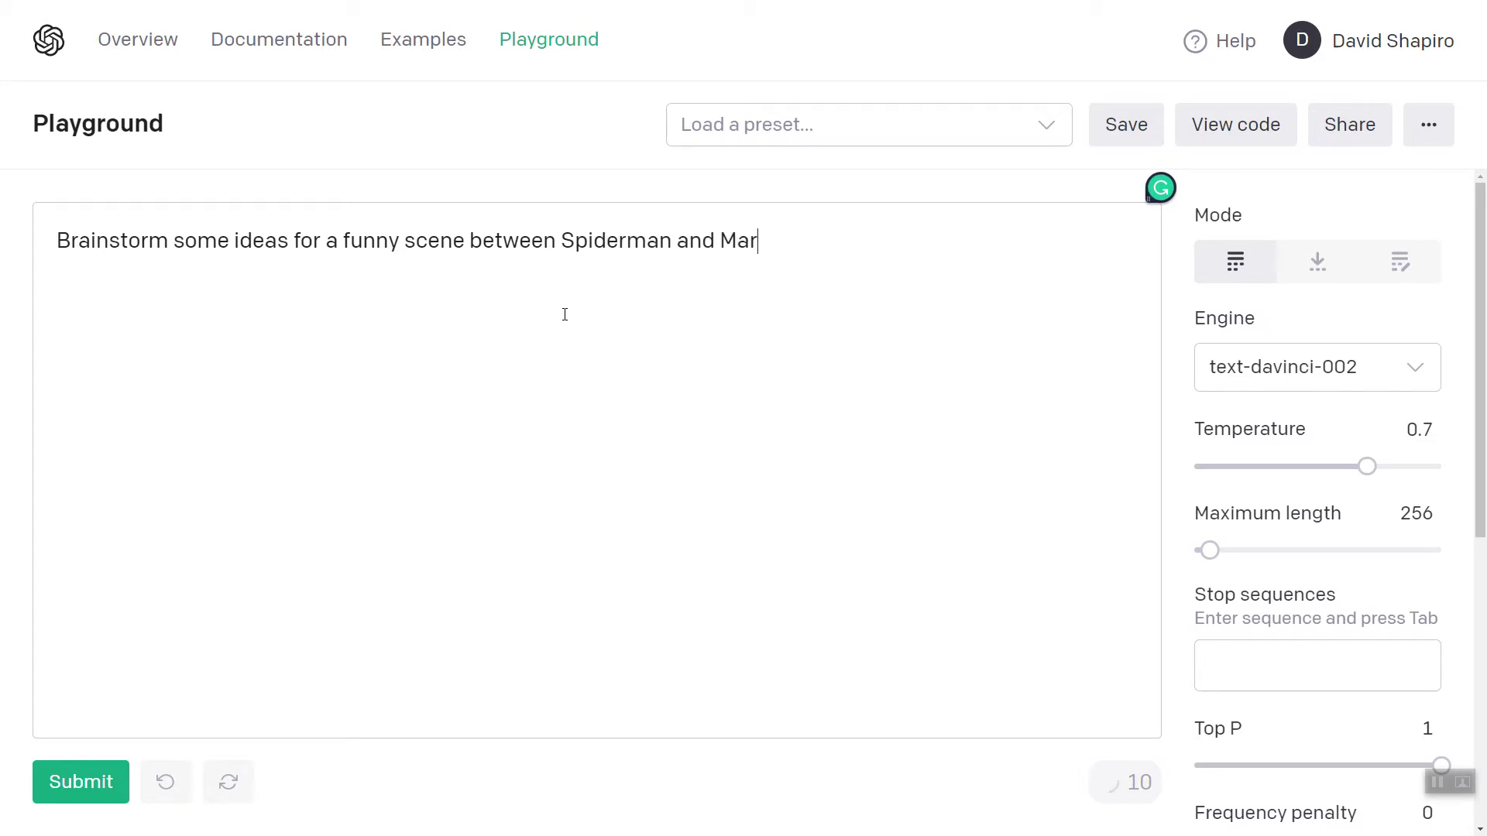
type("y Jane:")
key("Return")
type("-")
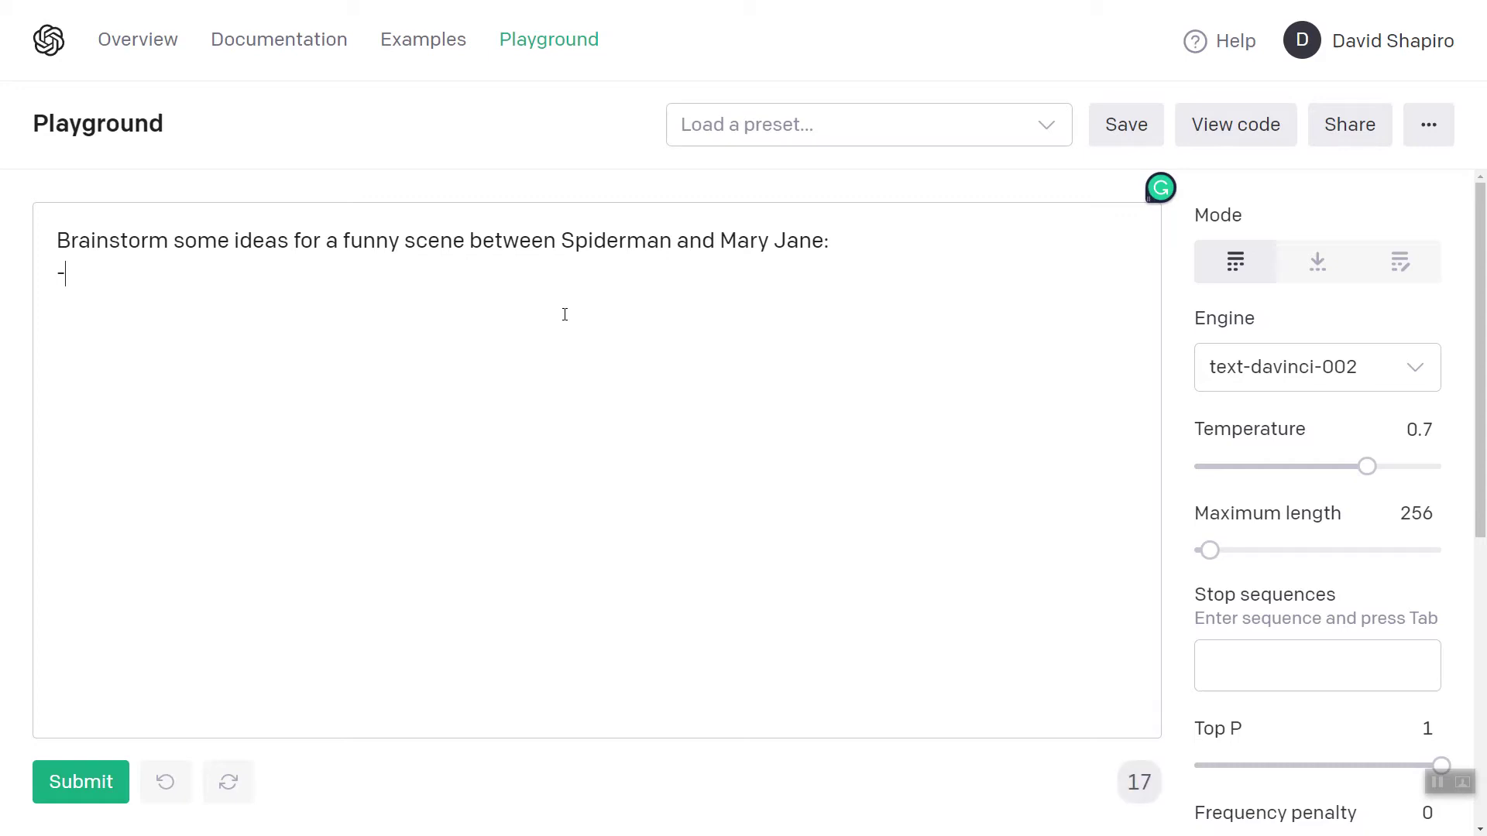
key("Return")
key("BackSpace")
key("ctrl+Return")
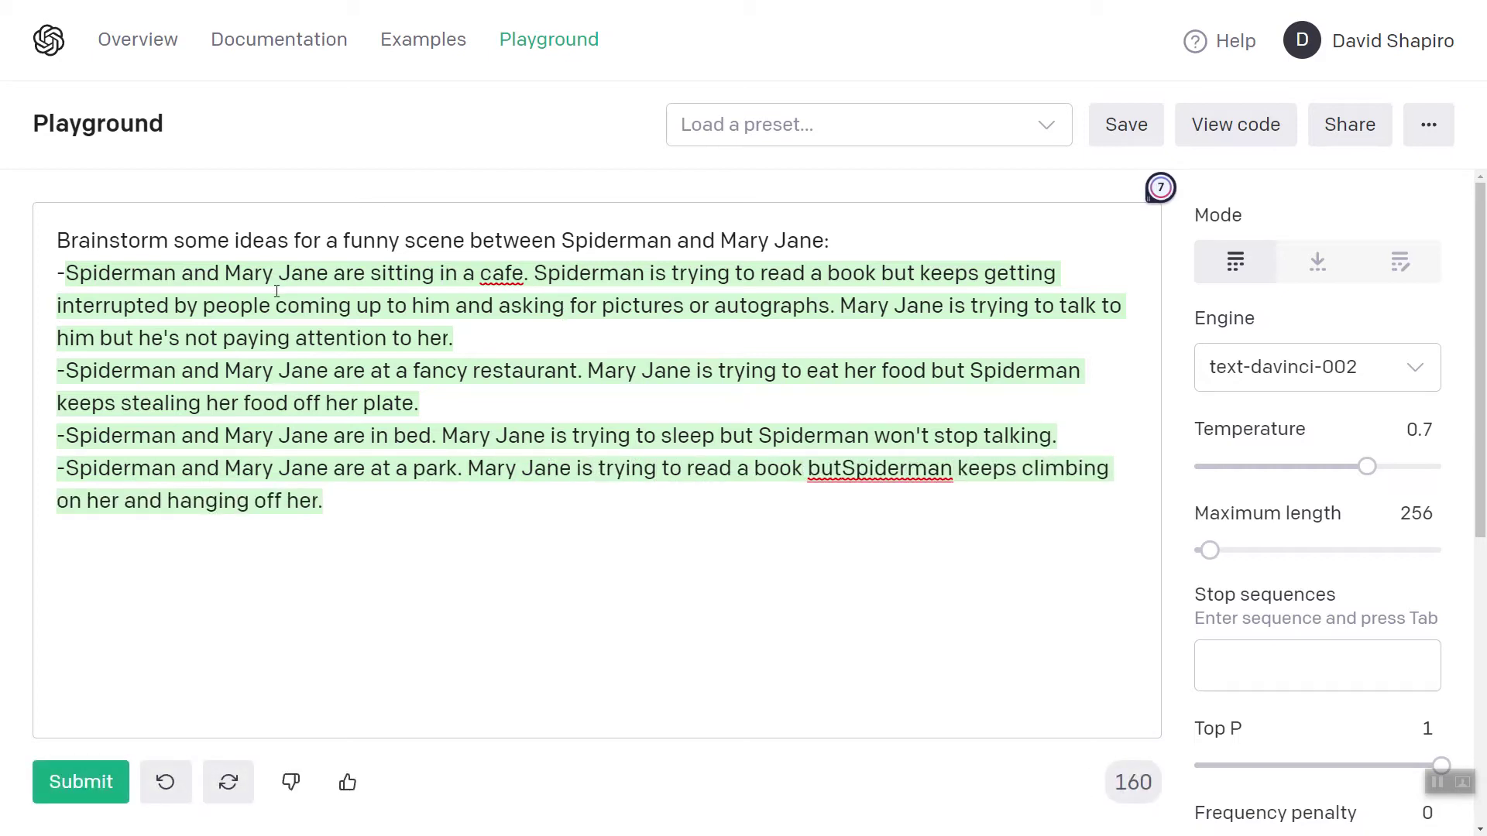
- Read through the brainstorm prompt and each generated Spiderman and Mary Jane scene idea
double_click(94, 246)
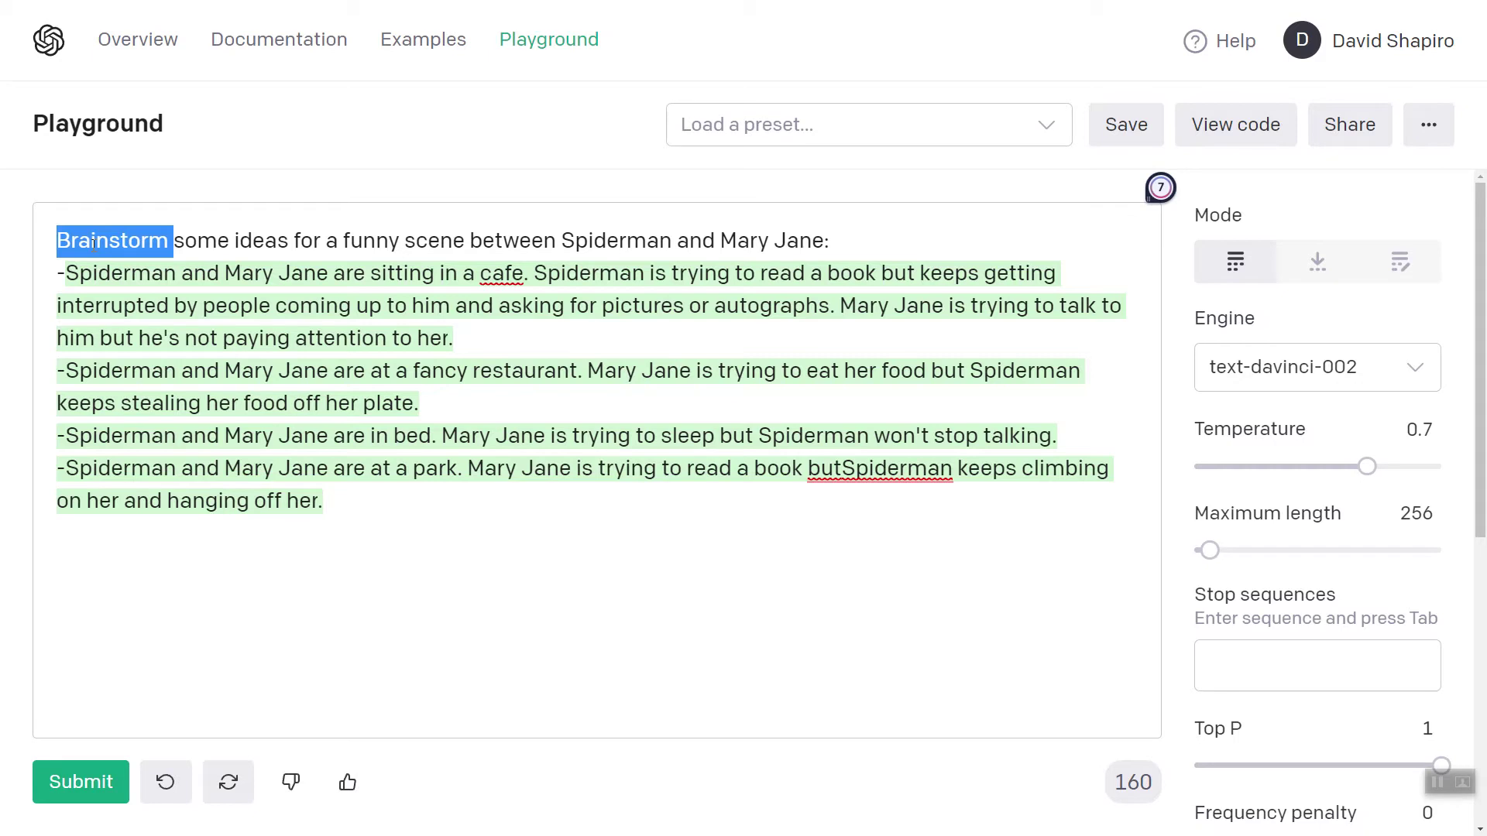
left_click(100, 236)
double_click(99, 237)
left_click(132, 244)
double_click(101, 242)
left_click_drag(67, 273, 468, 338)
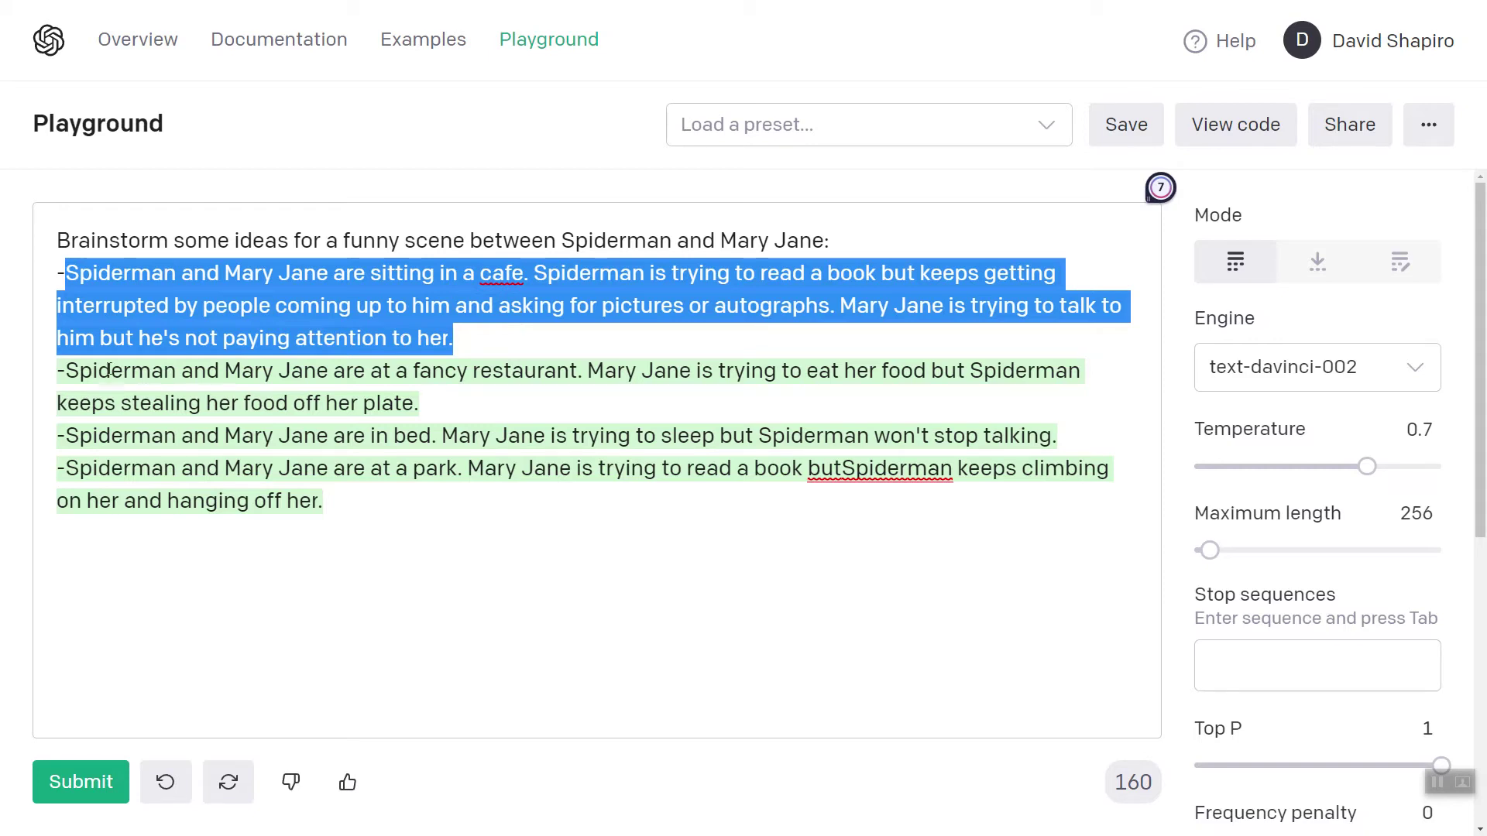
left_click_drag(66, 370, 439, 403)
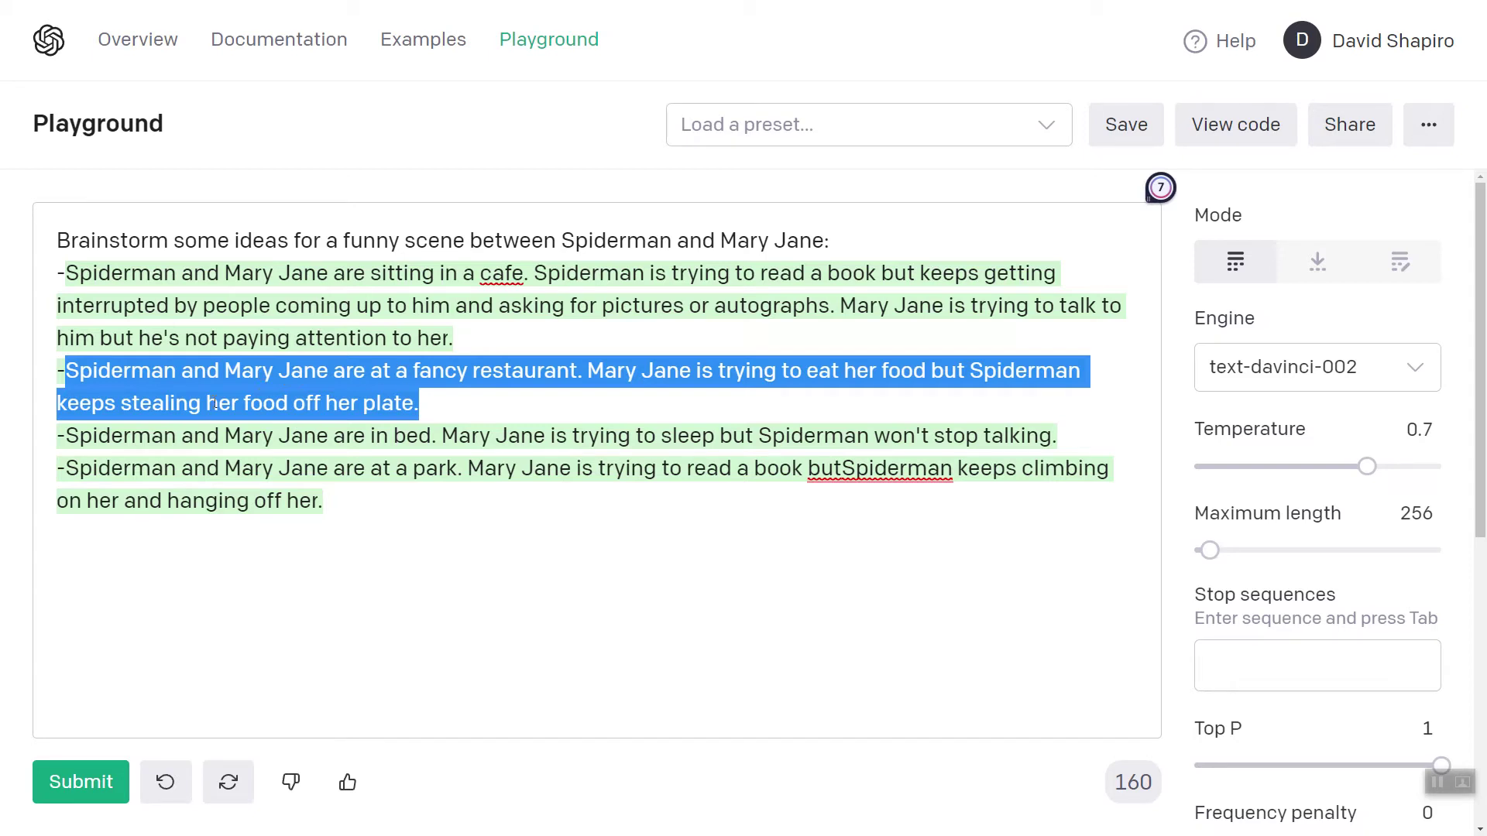
left_click_drag(66, 434, 225, 436)
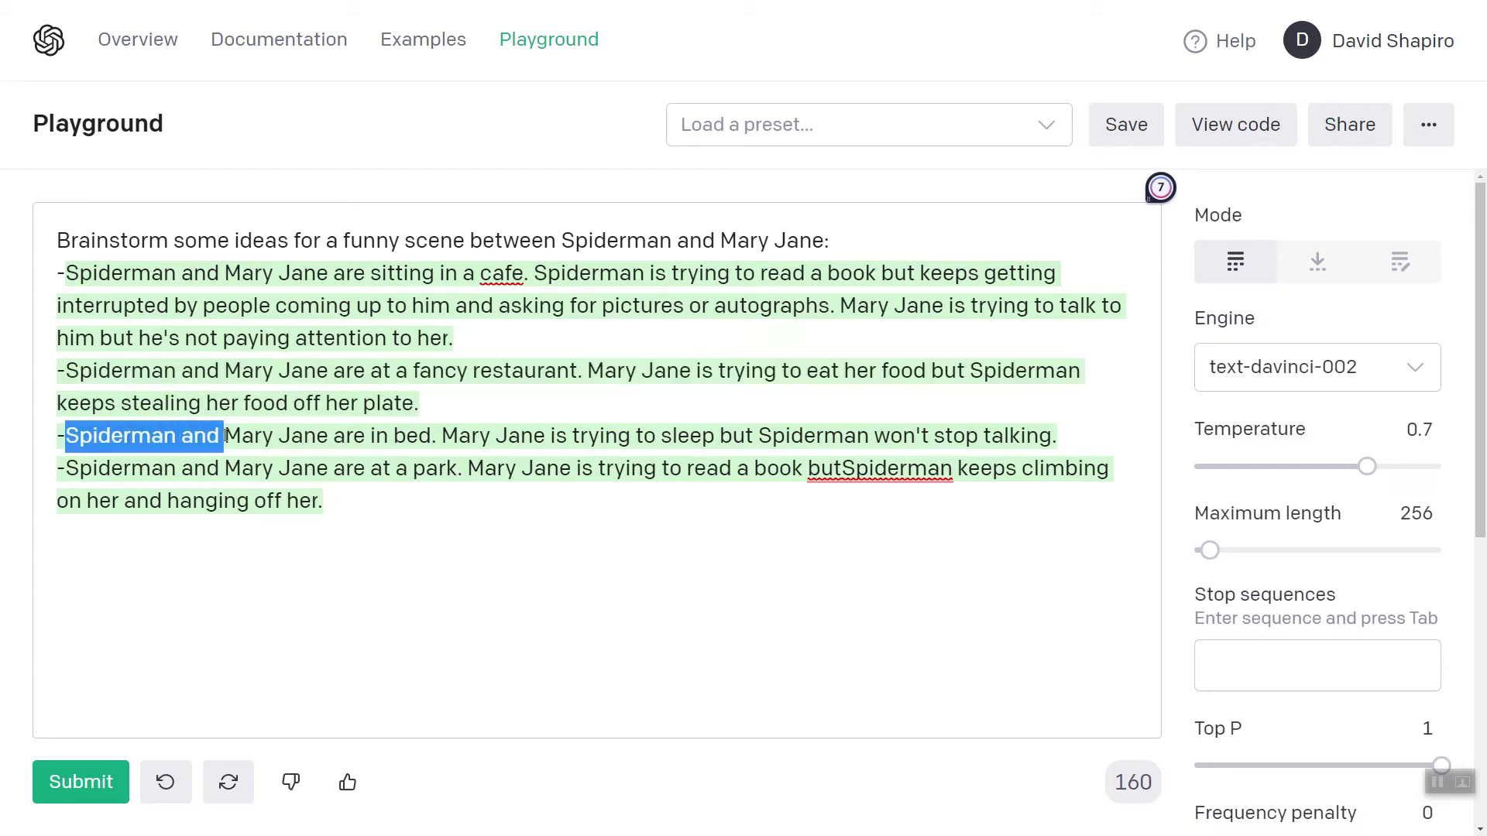
left_click_drag(419, 404, 56, 370)
left_click_drag(66, 432, 461, 435)
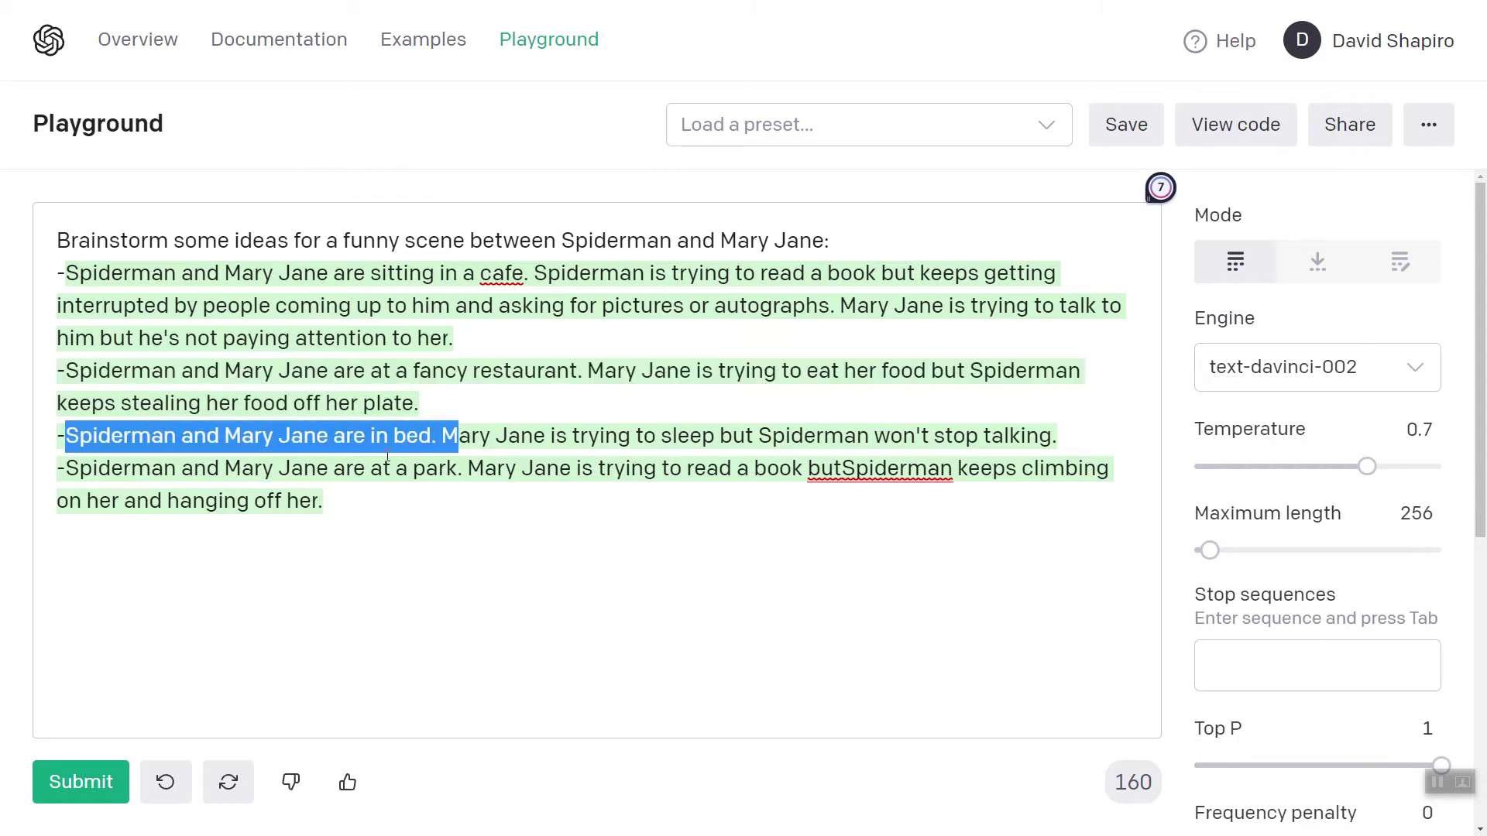
left_click(457, 435)
left_click_drag(533, 435, 982, 435)
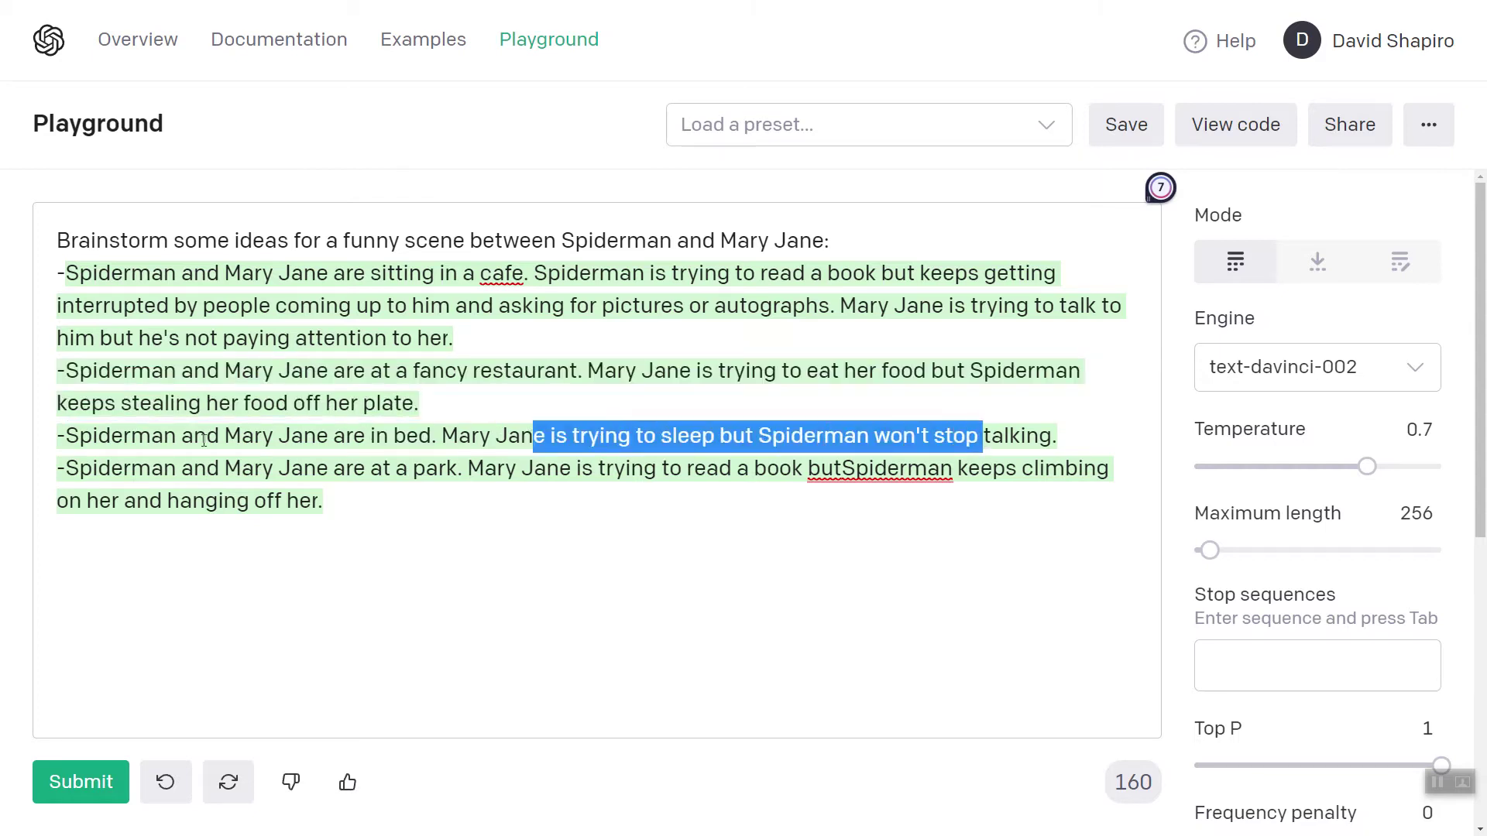
left_click_drag(68, 467, 831, 469)
left_click(518, 467)
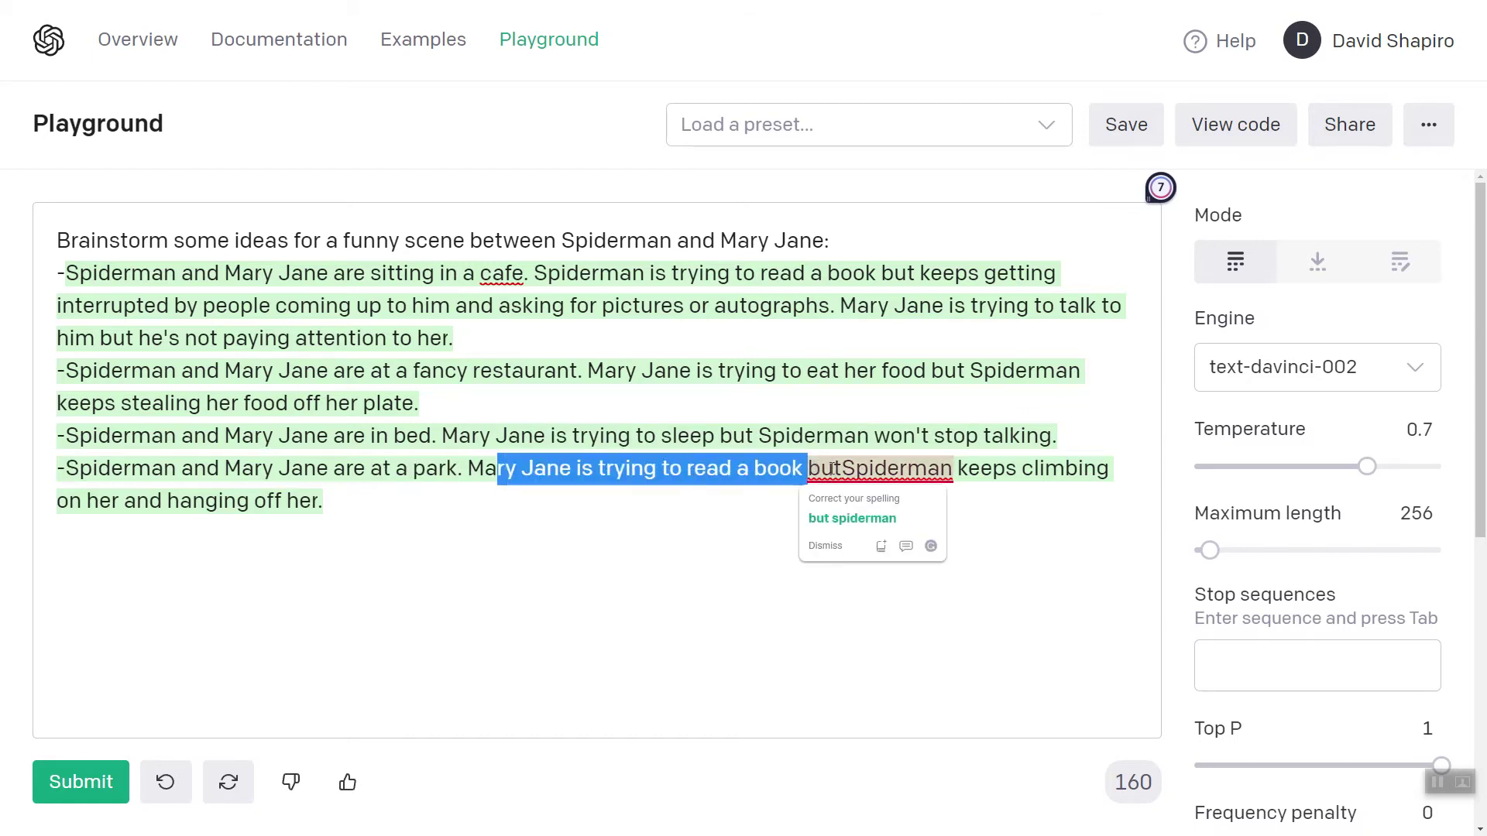
left_click(353, 529)
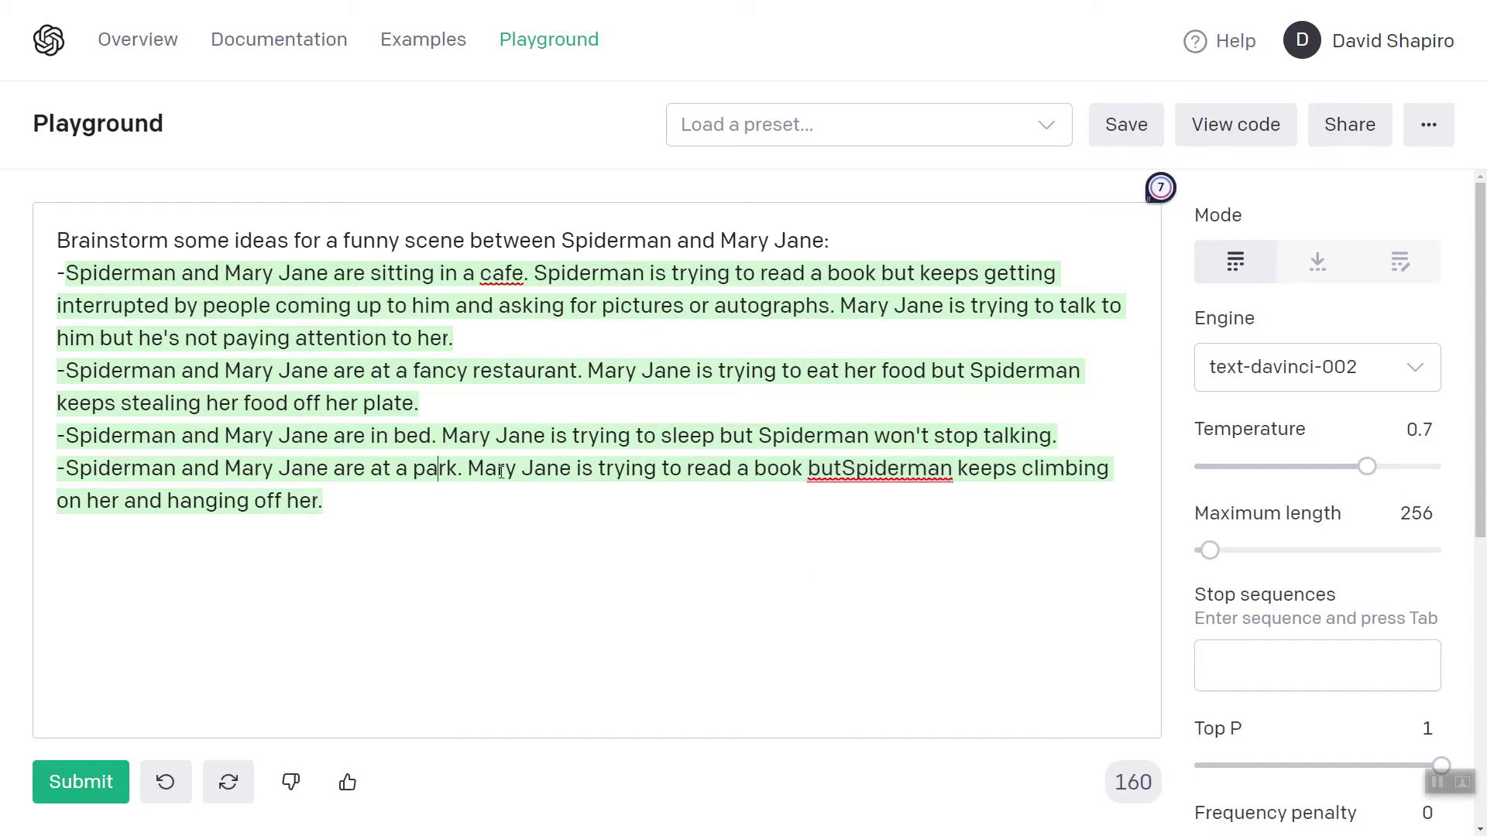
left_click(437, 468)
- Switch to Snipping Tool and capture the prompt area with the generated scene ideas
mouse_move(842, 471)
key("super")
type("snipping")
key("Return")
left_click(804, 432)
left_click_drag(17, 192, 1472, 556)
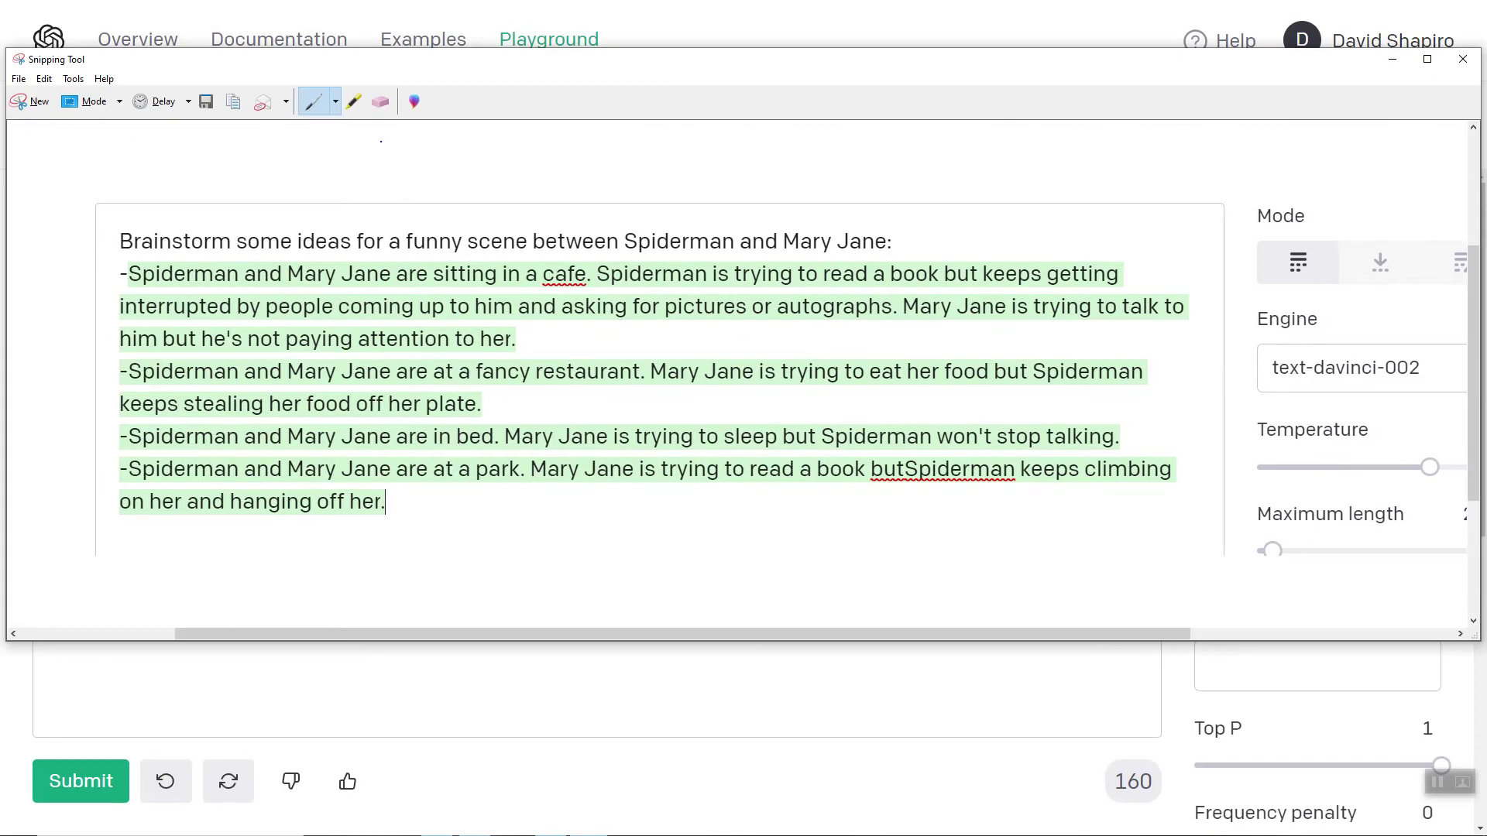
- Highlight the run-together word "butSpiderman" in yellow on the capture and return to the Playground
left_click(335, 101)
left_click(359, 94)
left_click(355, 101)
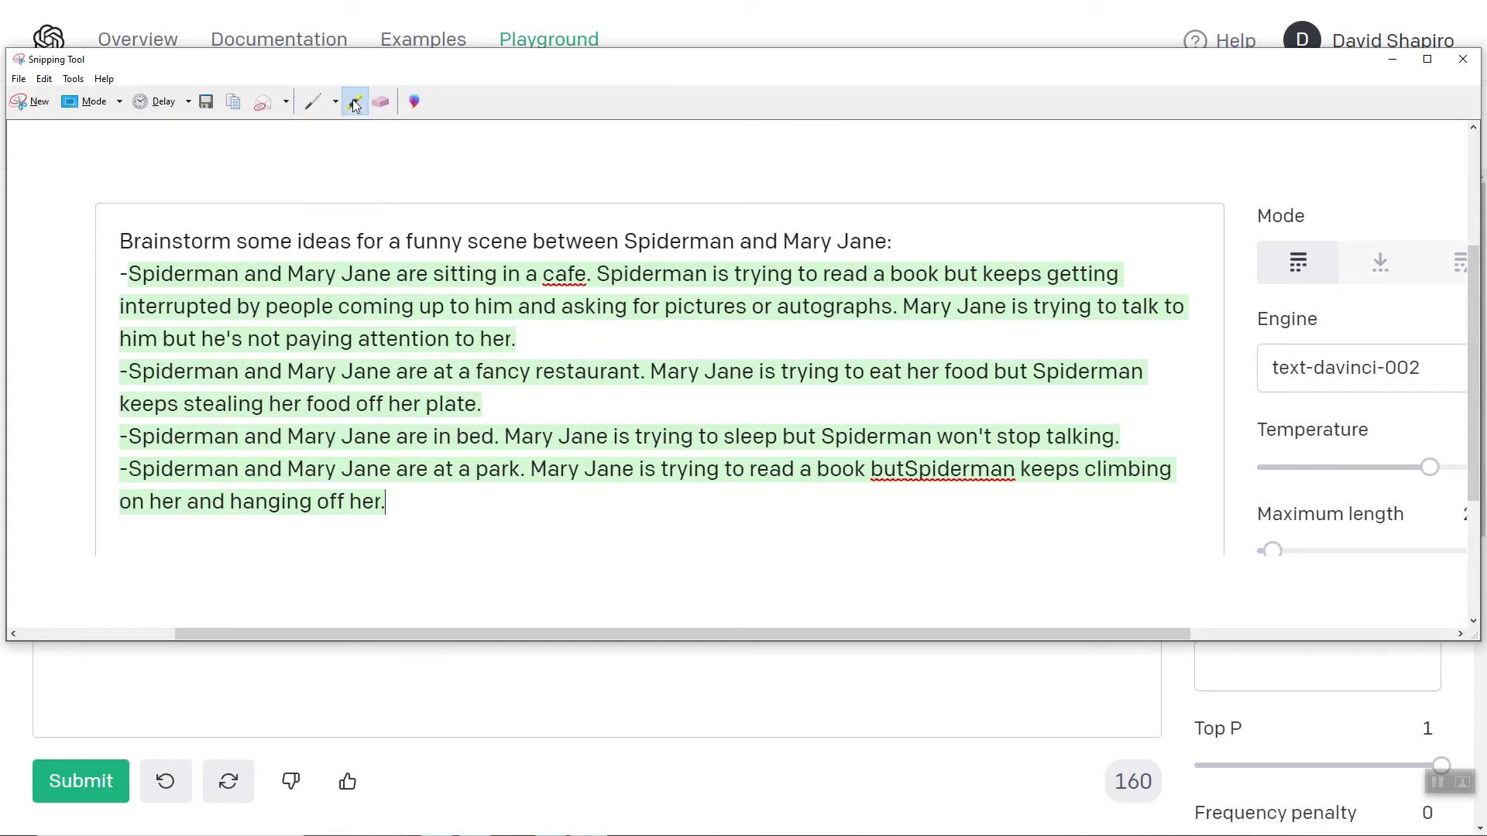
left_click_drag(862, 456, 1013, 471)
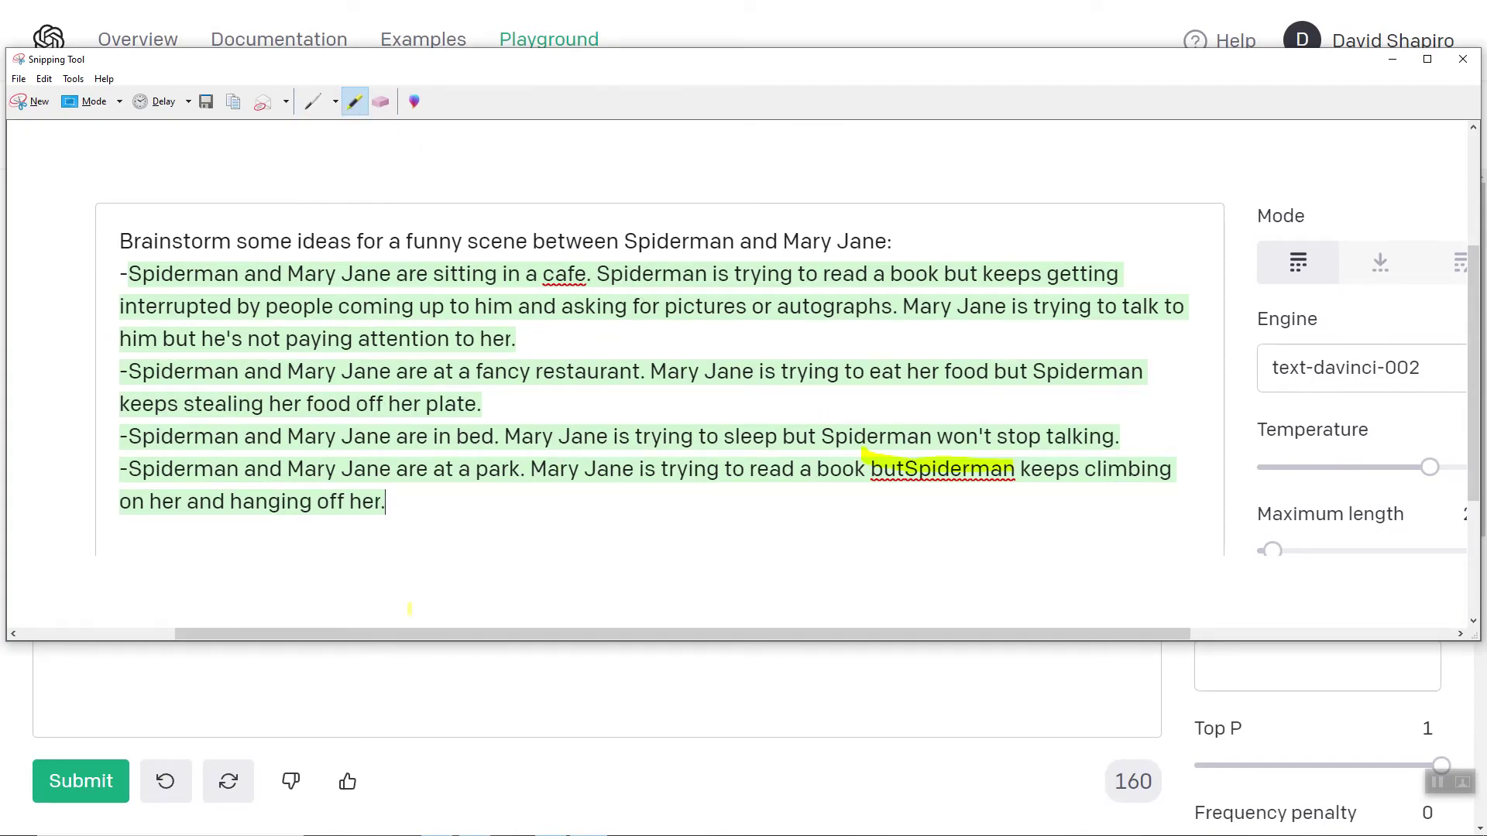
left_click(379, 676)
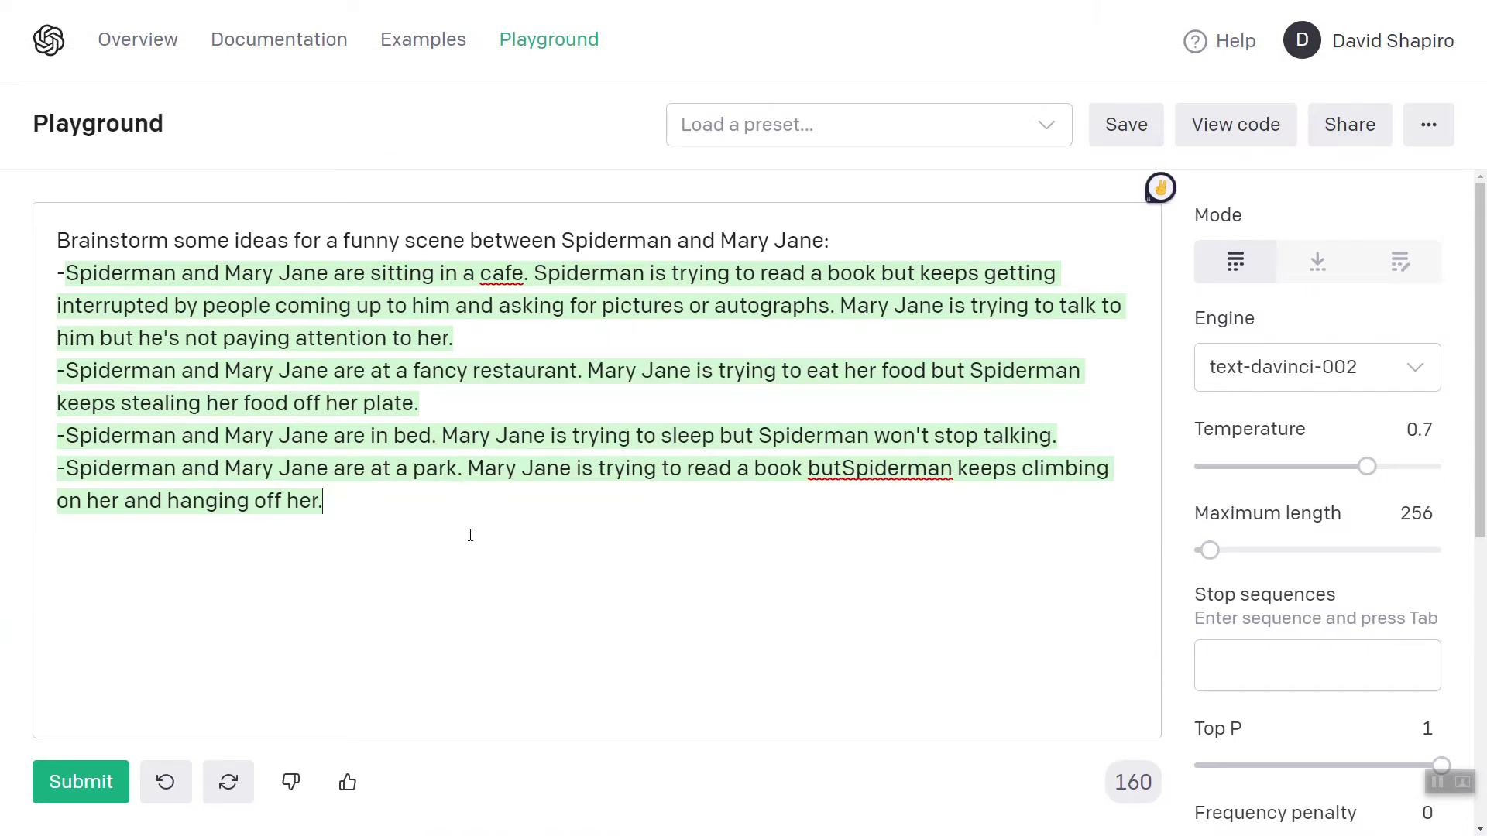
- Insert the missing space in "but Spiderman" and copy the text of the park scene idea
left_click(844, 469)
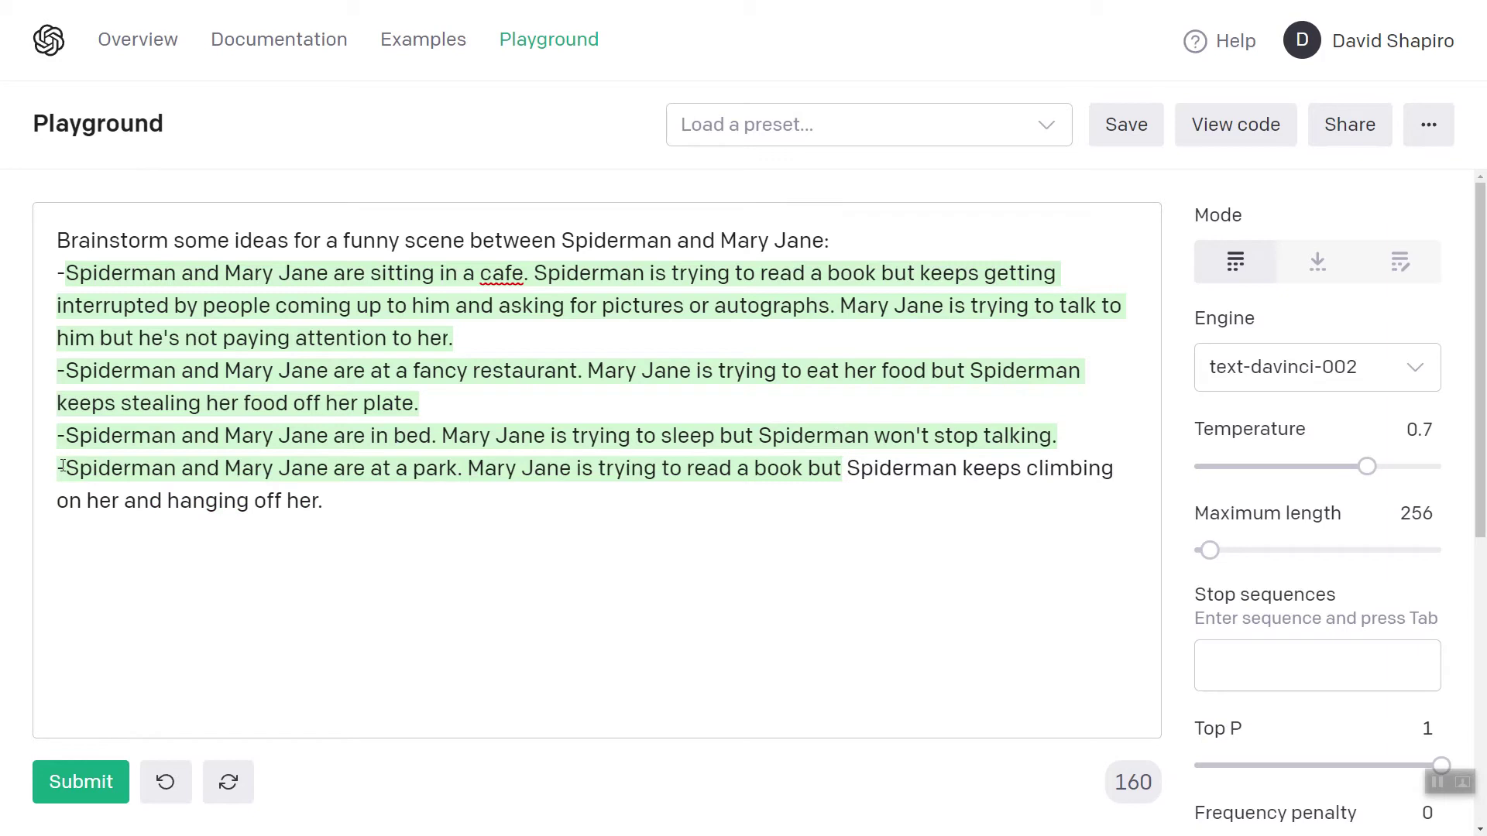
left_click_drag(65, 468, 385, 528)
key("ctrl+c")
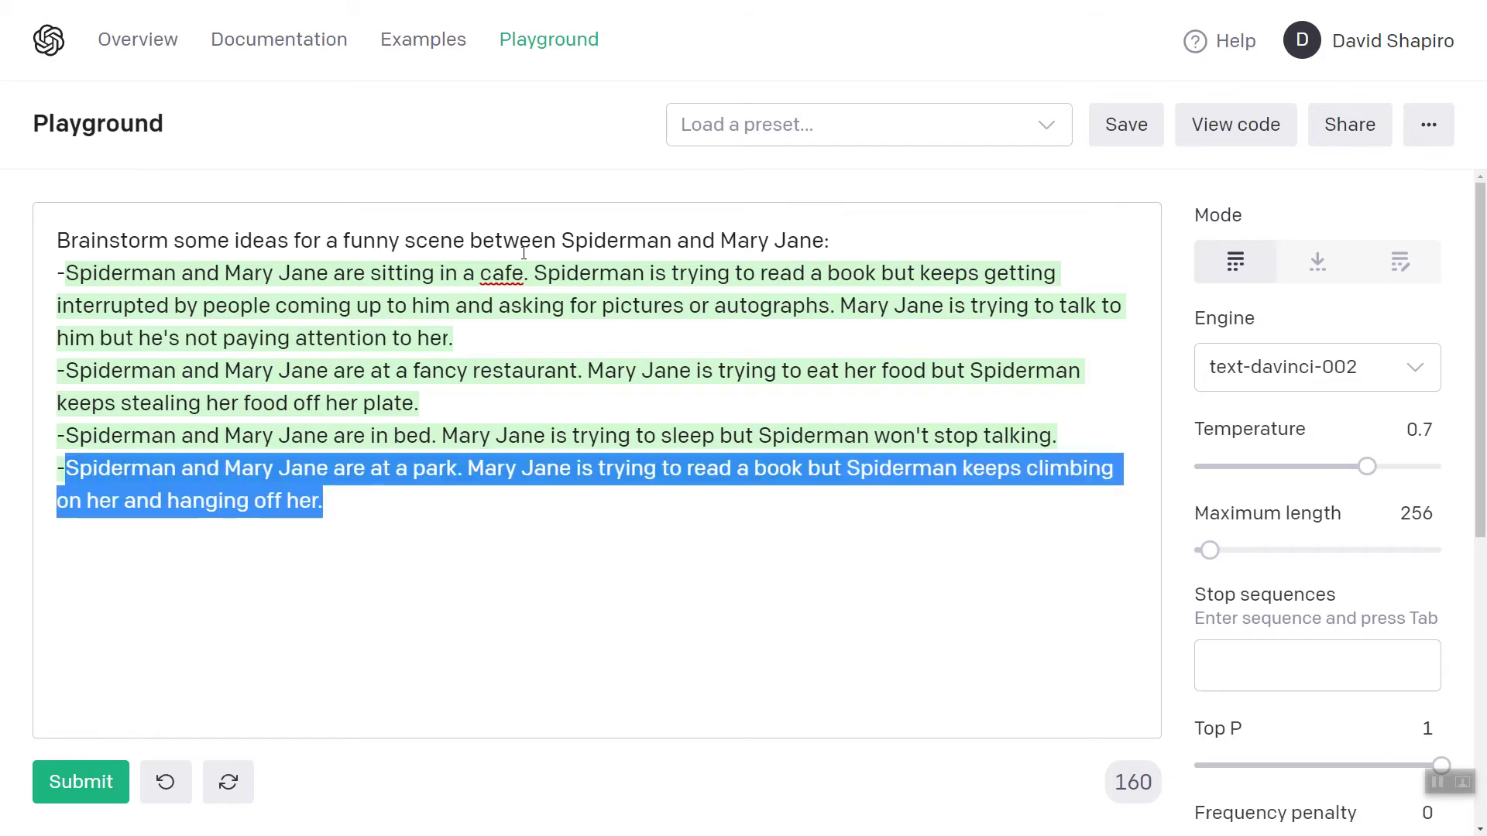
- Replace the whole prompt with "Imagine the following scene. Write the screenplay dialog for this scene:"
key("ctrl+a")
key("BackSpace")
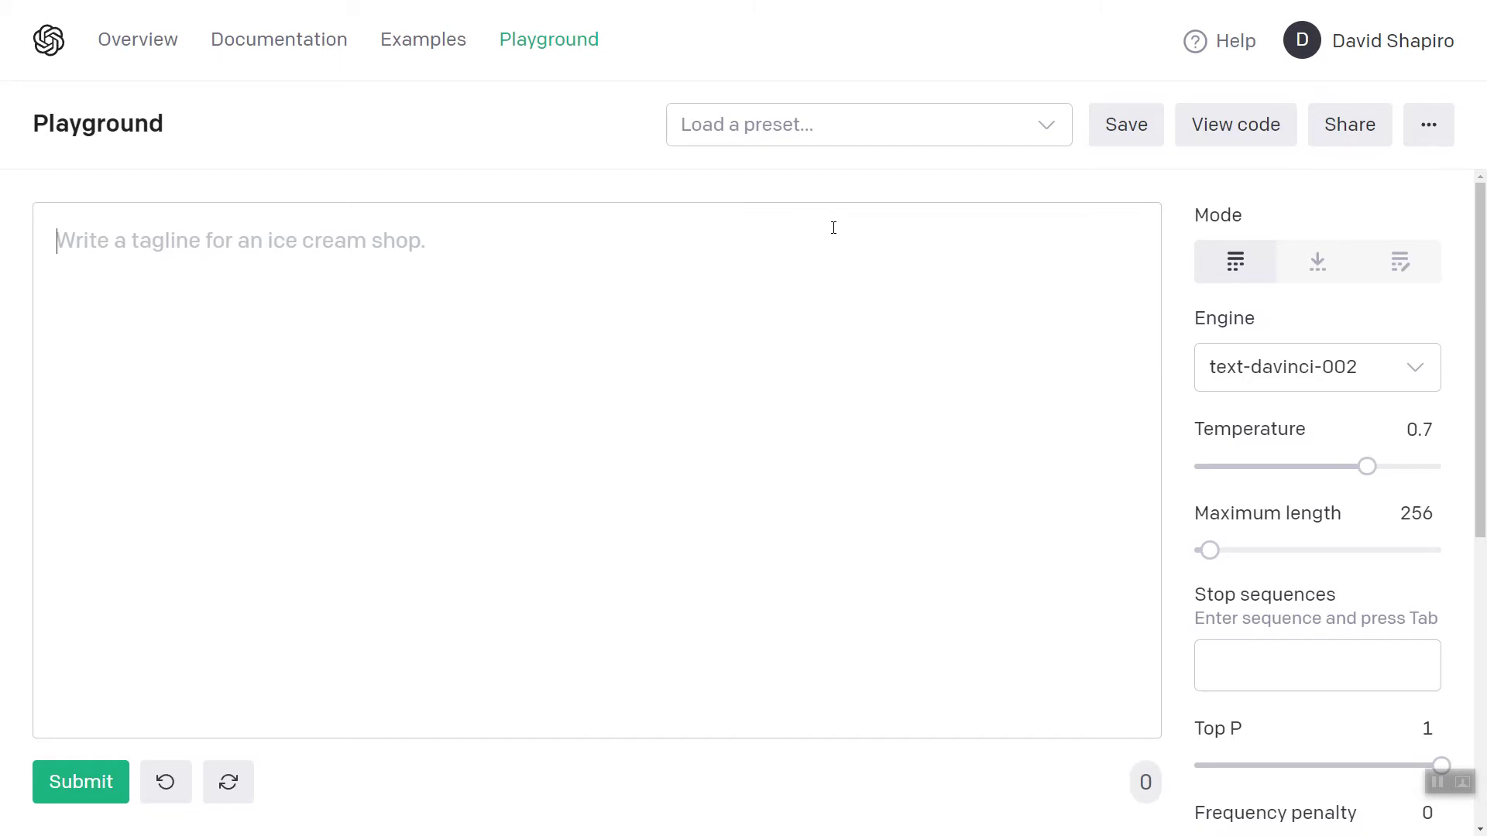
type("Imagine a sci")
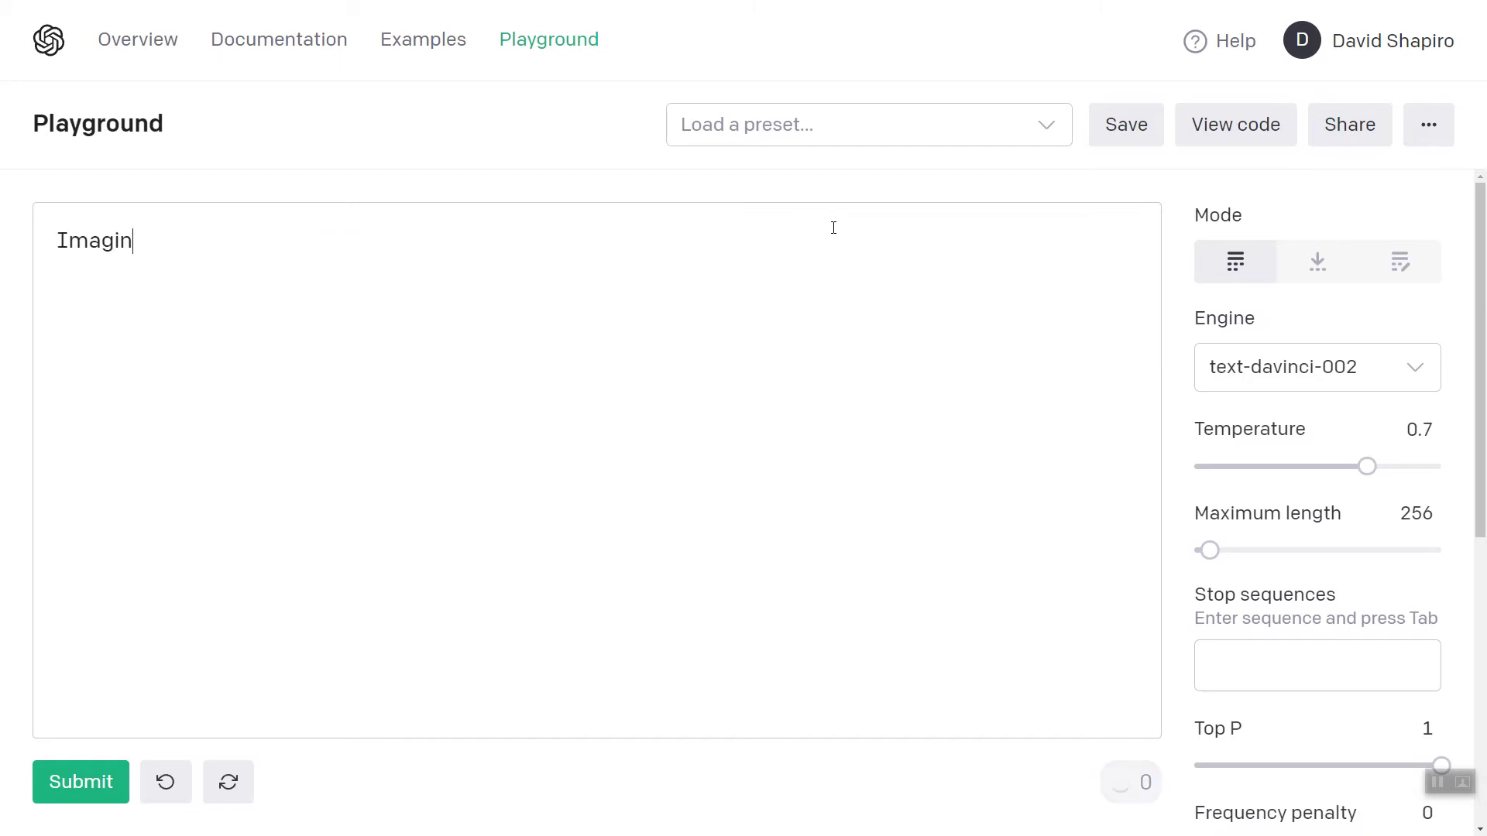
key("ctrl+BackSpace")
type("scene")
key("ctrl+BackSpace")
key("ctrl+BackSpace")
type("the following scene. Writ")
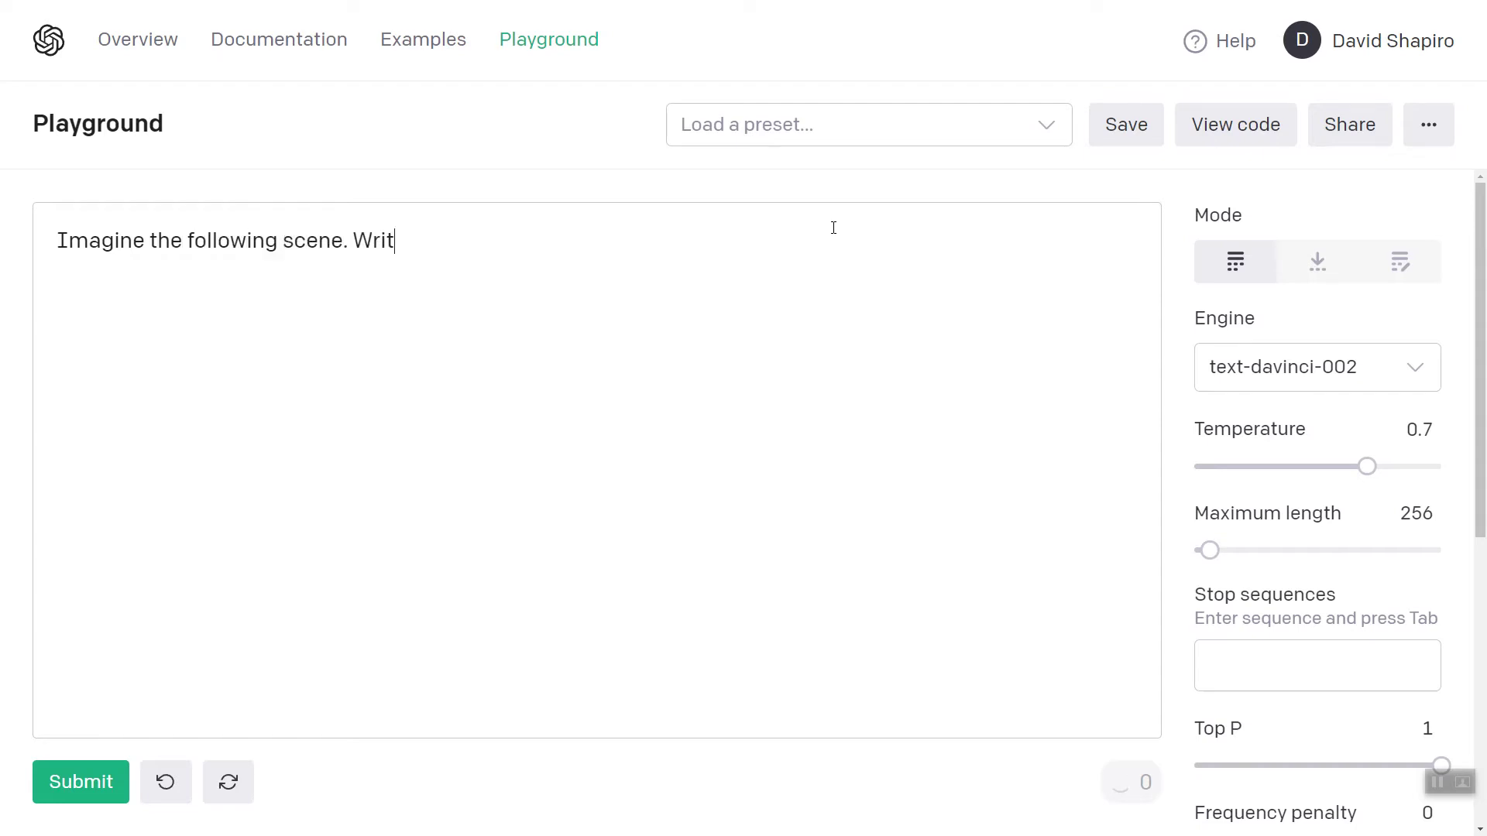
type("e the screenplay dialog for this scene:")
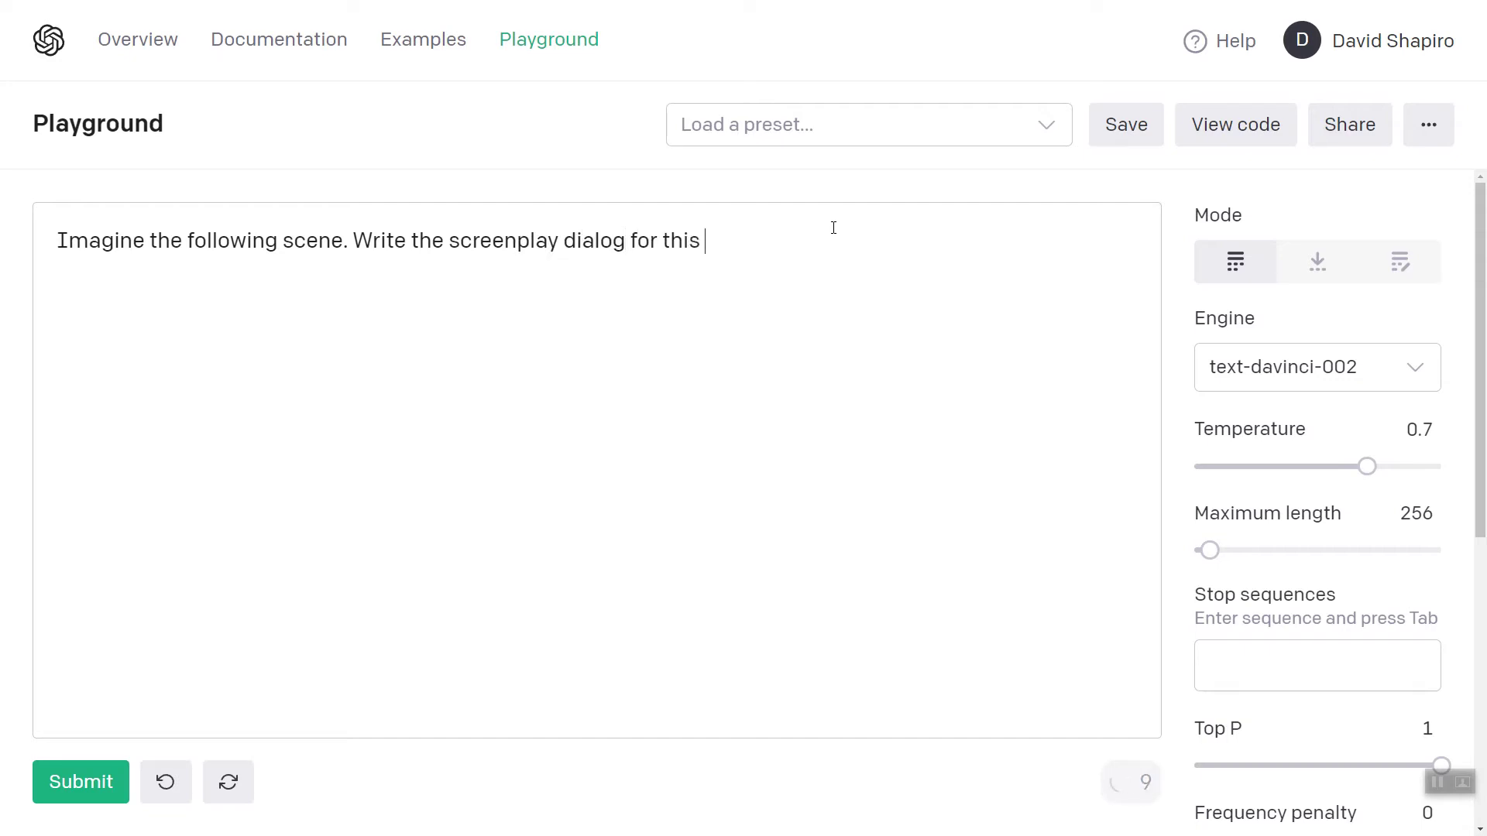
- Add a "SCENE:" label after a blank line below the instruction and paste the copied park scene description behind it
key("Return")
key("Return")
type("SCENE:")
key("ctrl+v")
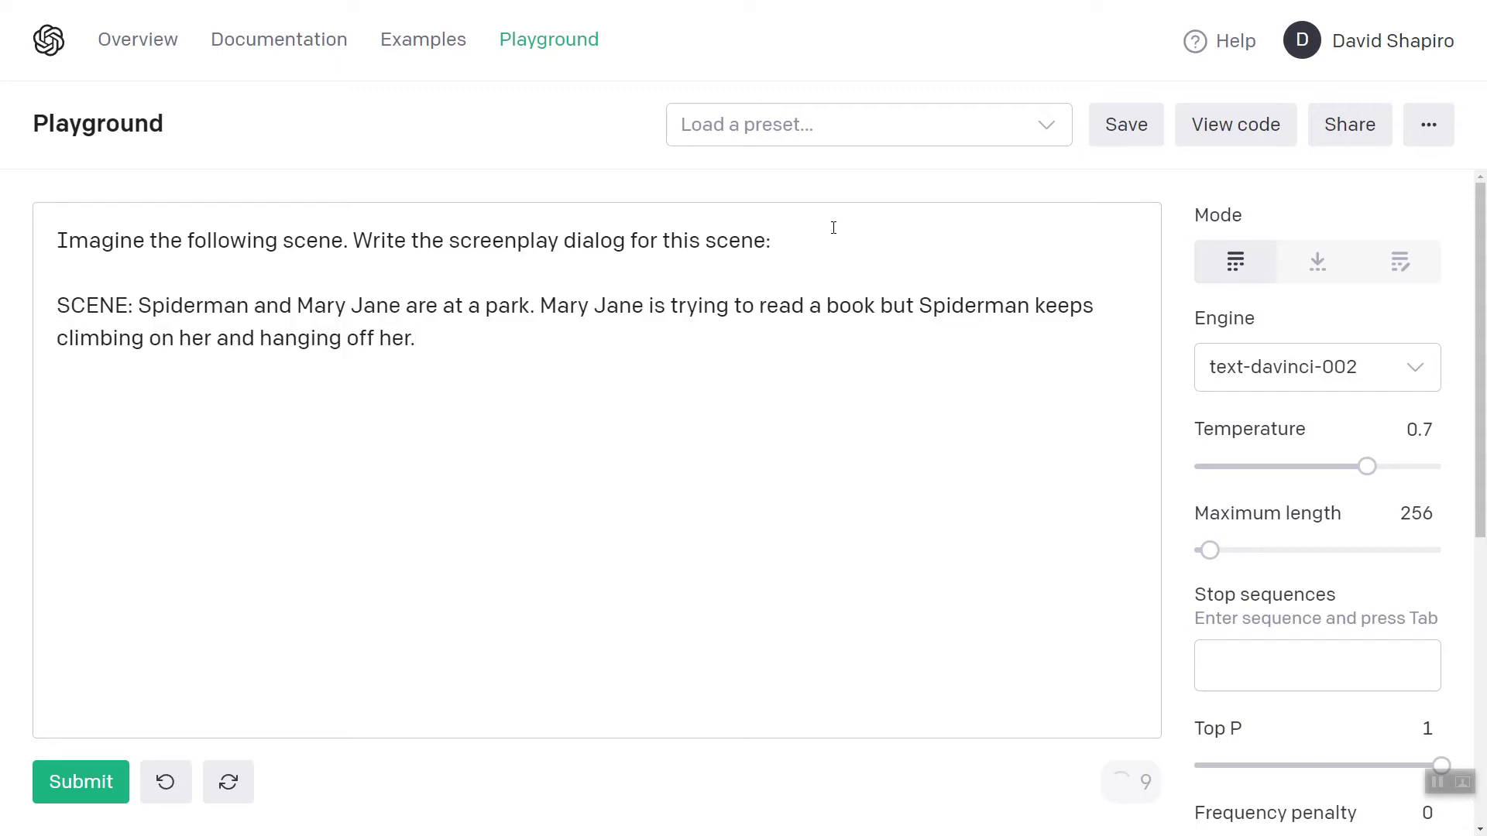
- Change the instruction's closing colon to a period and append "Be creative!"
key("Up")
key("Up")
key("Up")
key("End")
key("BackSpace")
type(". Be creative!")
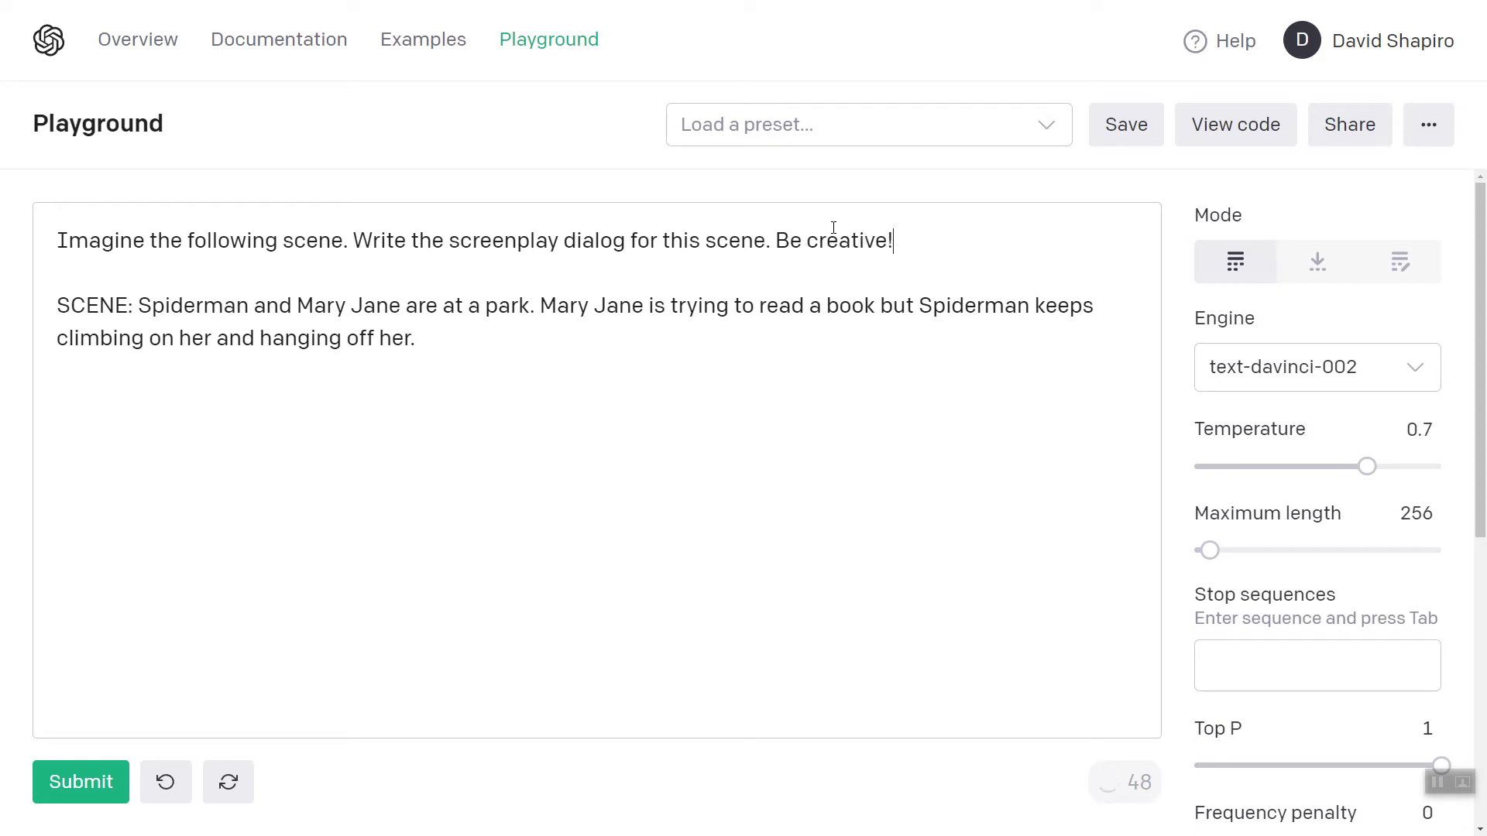
- Add the speaker cue "Spiderman:" after a blank line below the scene description and generate the dialog
key("ctrl+End")
key("Return")
key("Return")
type("Spiderman:")
key("ctrl+Return")
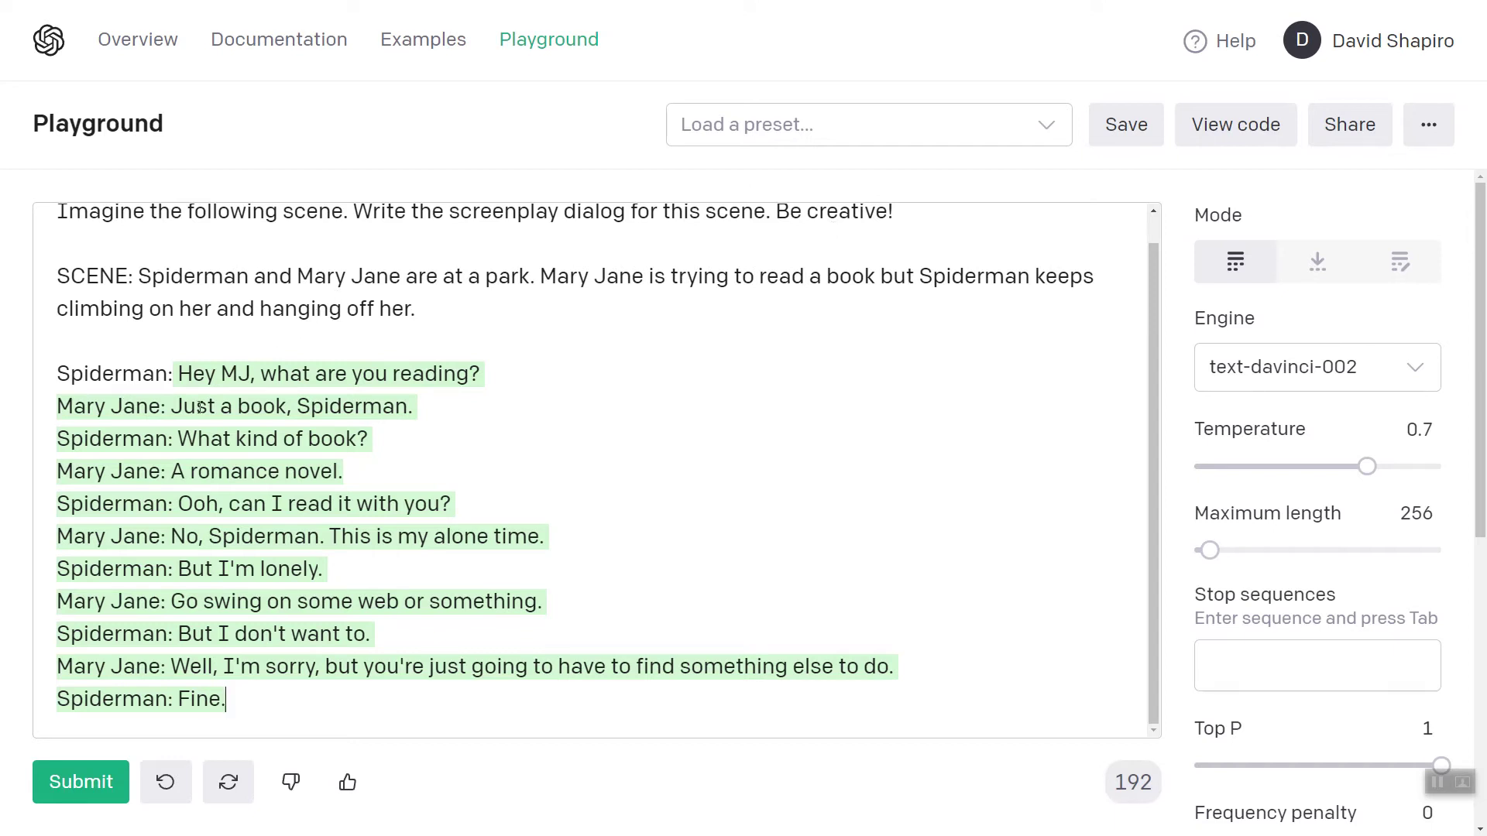
- Read through the generated dialog between Spiderman and Mary Jane line by line
left_click_drag(203, 439, 370, 439)
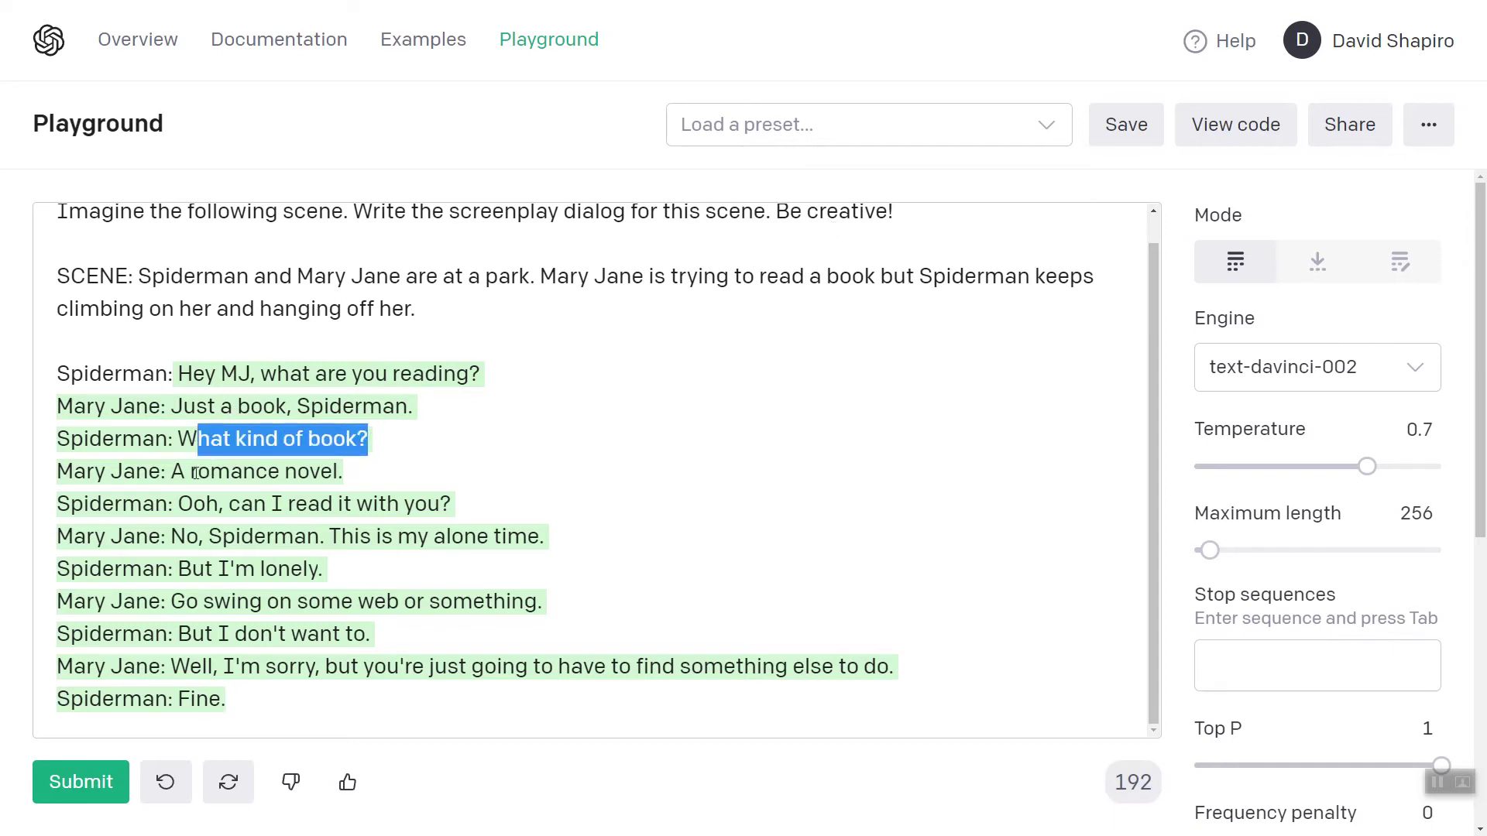
left_click_drag(197, 471, 363, 470)
left_click_drag(179, 505, 455, 505)
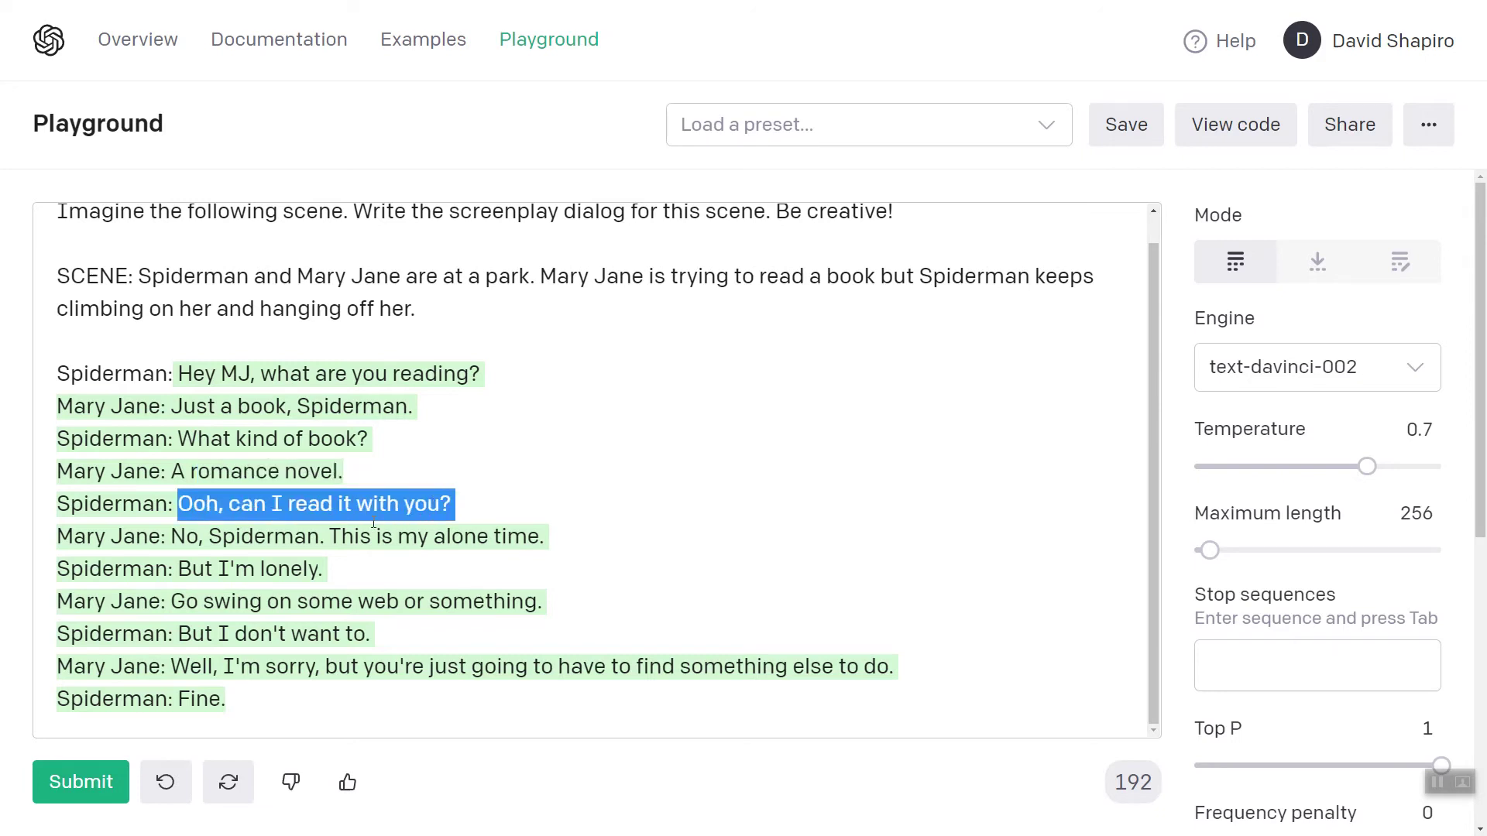
left_click_drag(184, 537, 586, 512)
left_click_drag(179, 569, 345, 568)
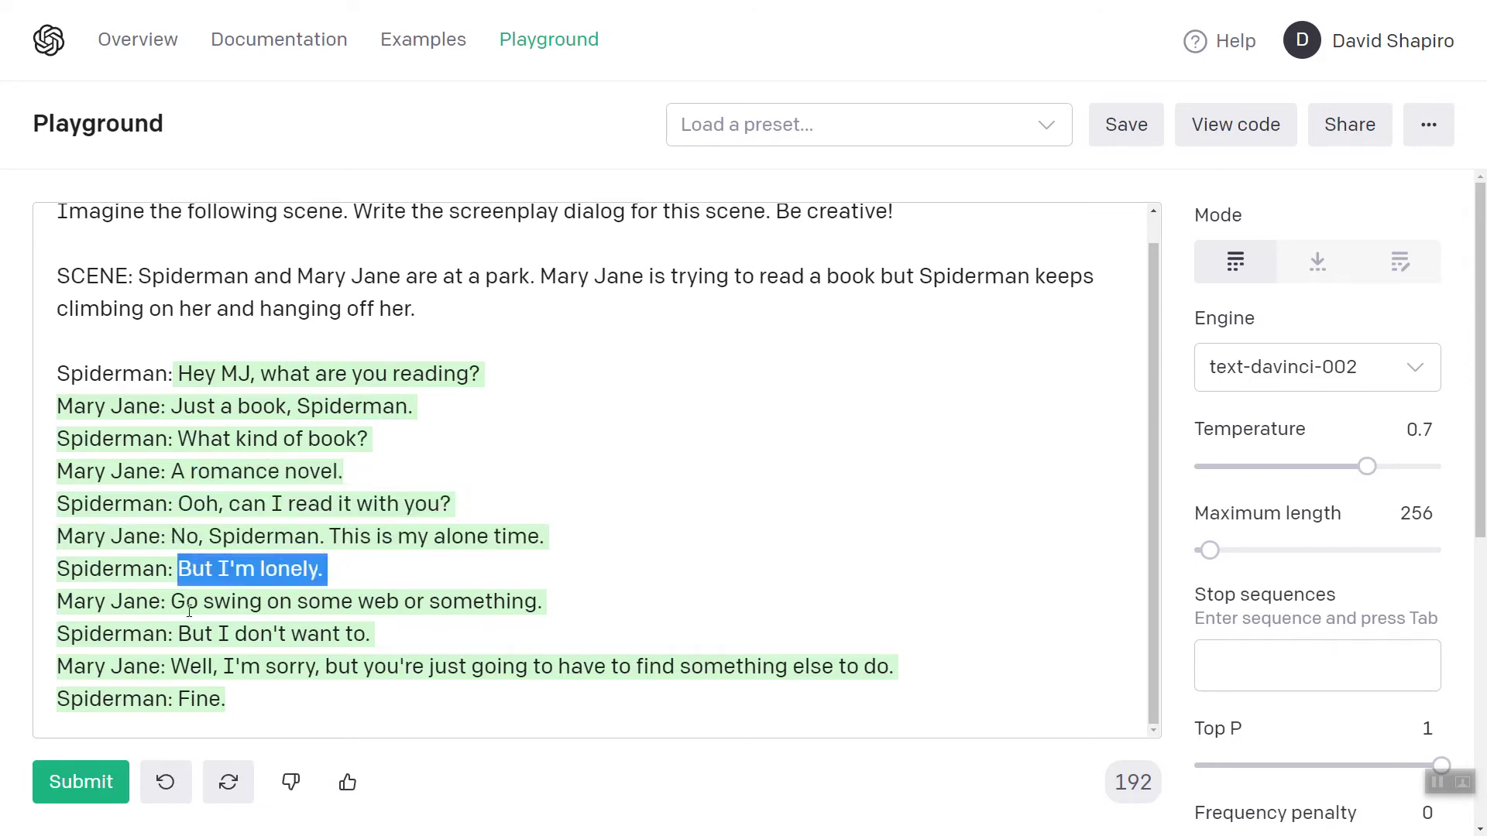
left_click_drag(181, 605, 549, 595)
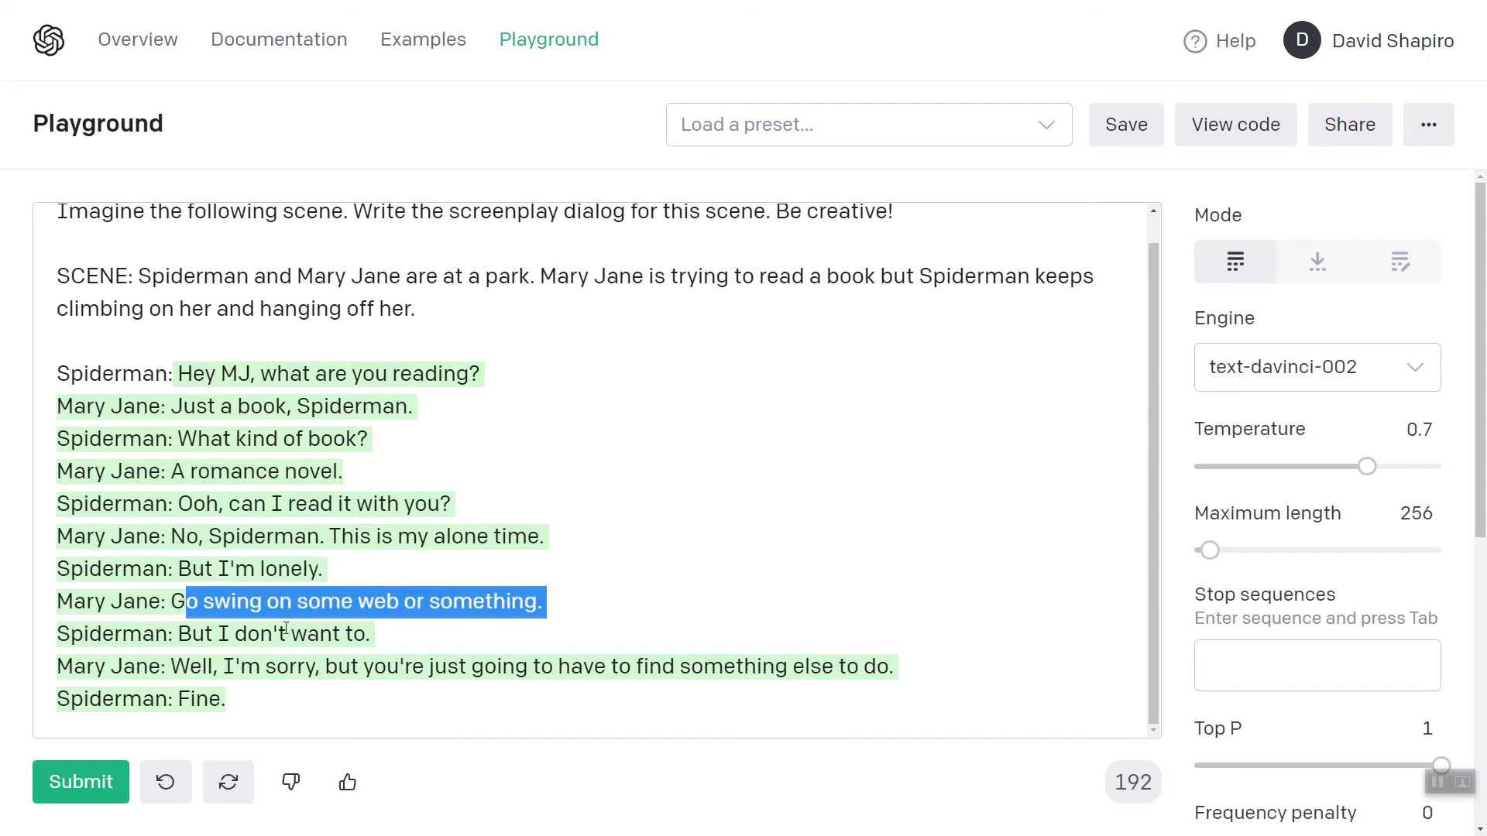
left_click_drag(175, 635, 421, 620)
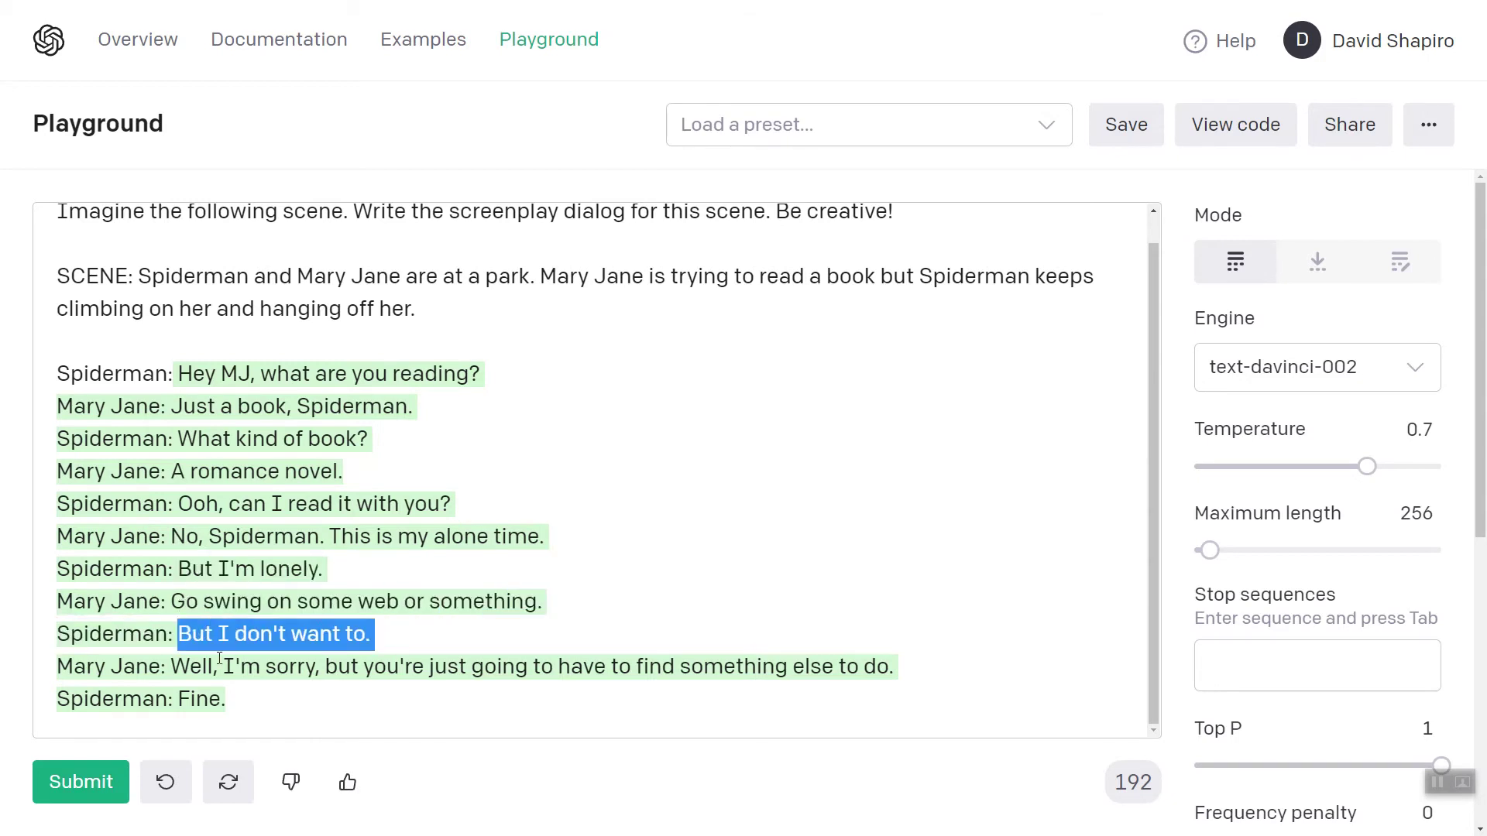
double_click(194, 699)
left_click(308, 707)
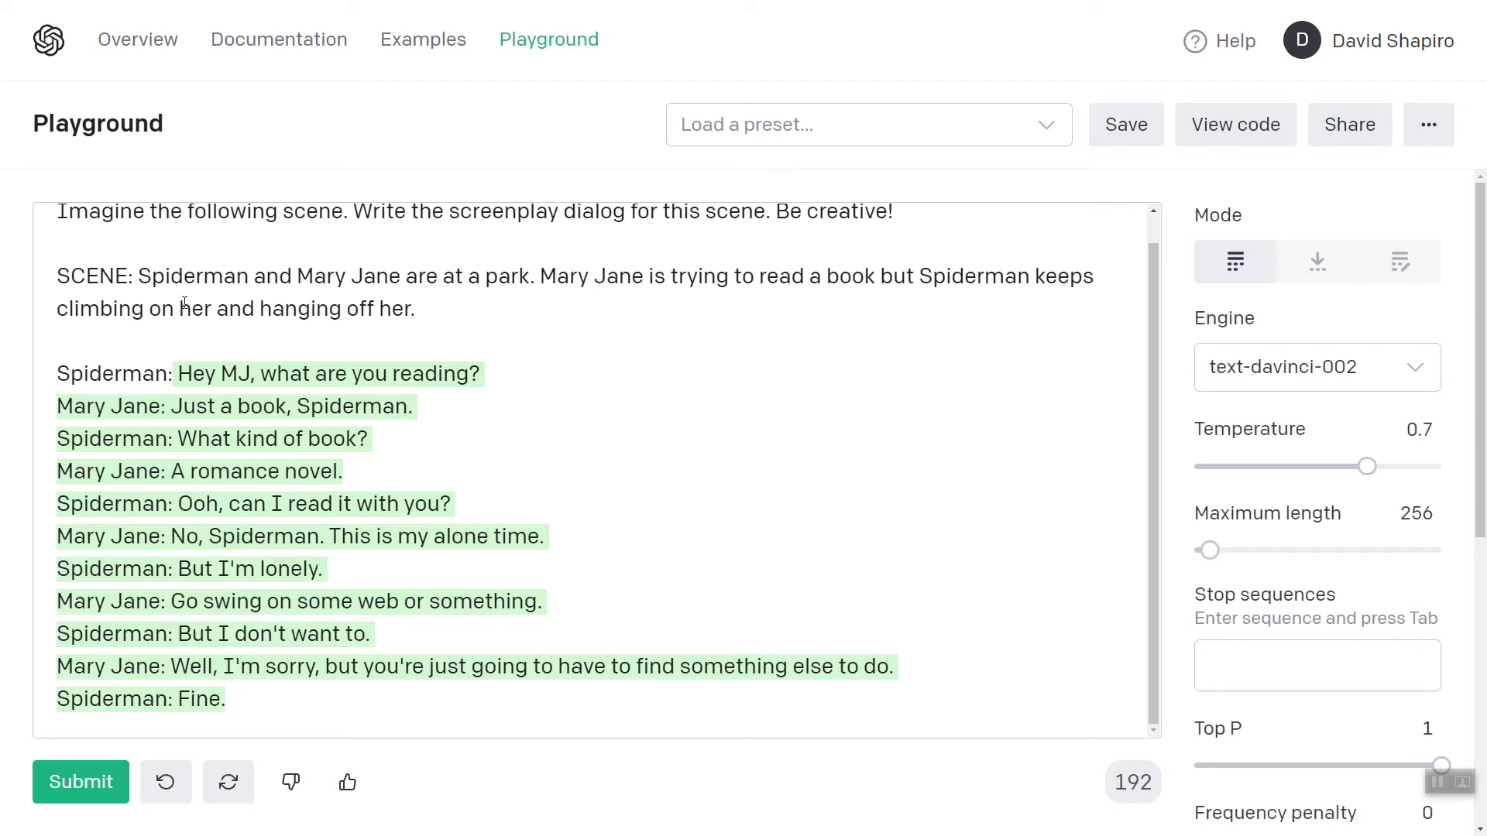
- Clear the generated dialog after the "Spiderman:" cue and regenerate it with the temperature set to 1
left_click_drag(58, 314, 304, 310)
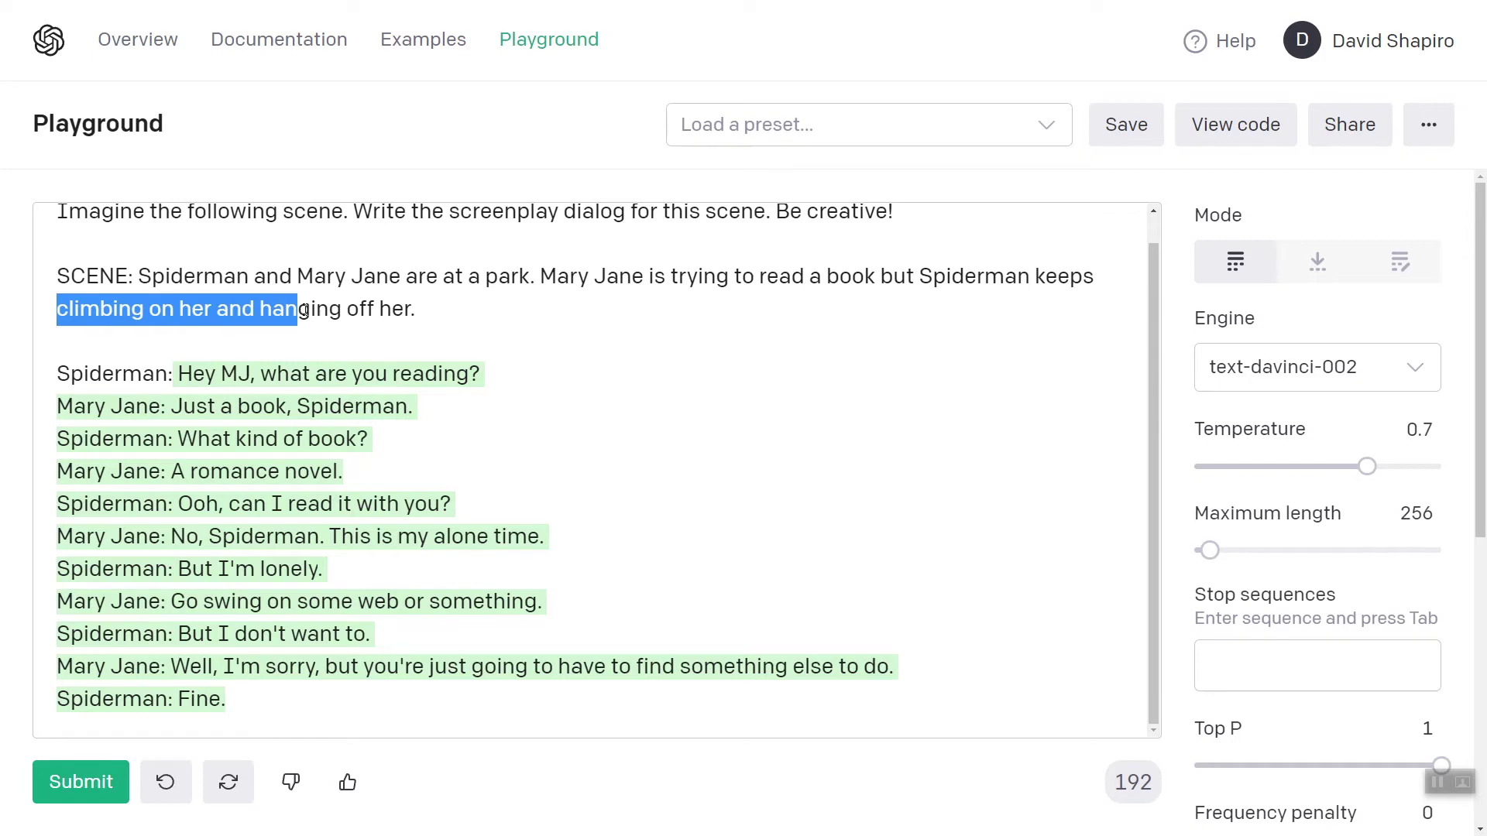
left_click(181, 314)
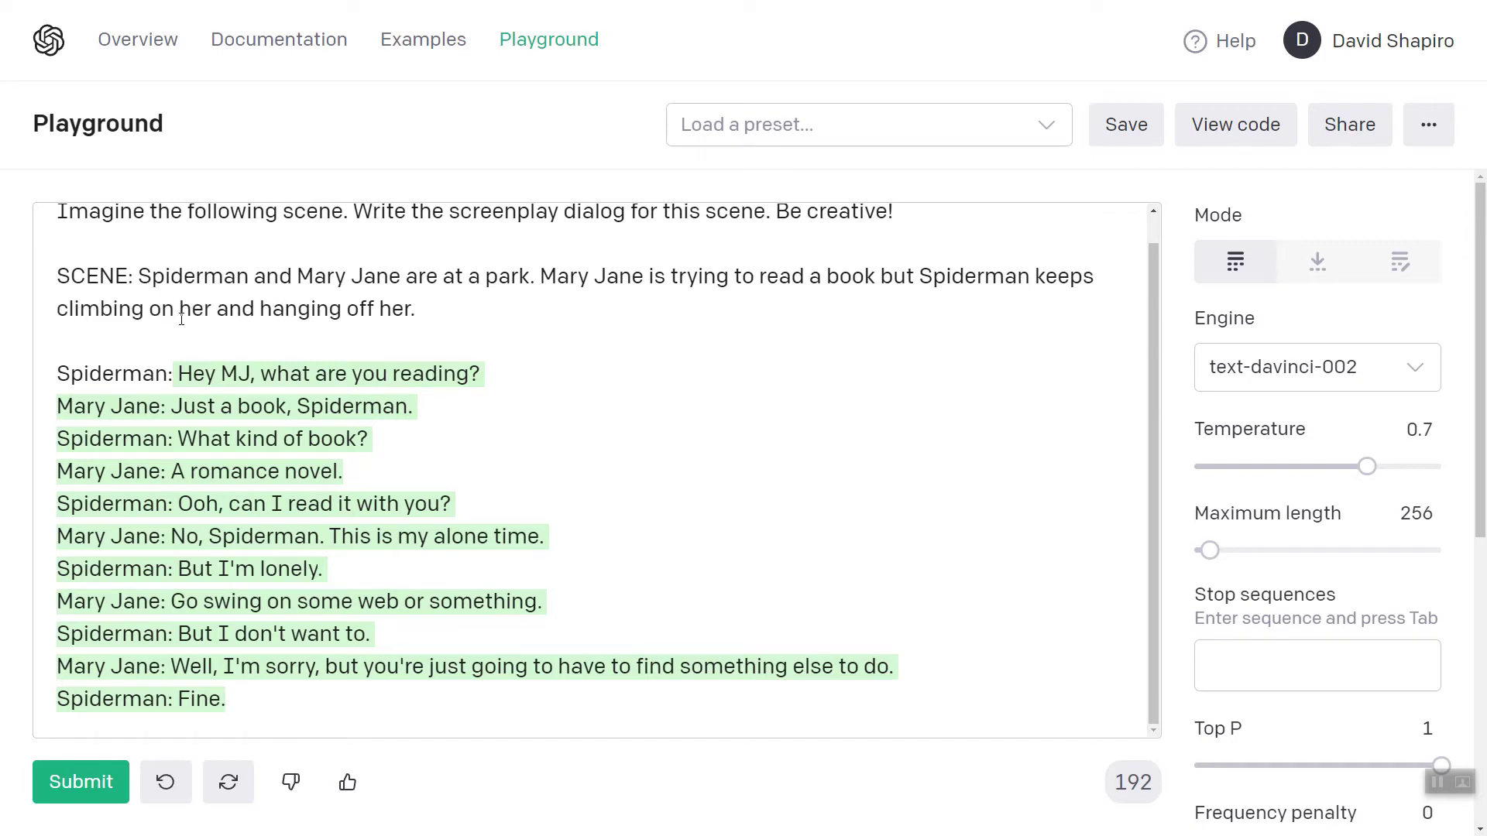
left_click(172, 374)
key("ctrl+shift+End")
key("Delete")
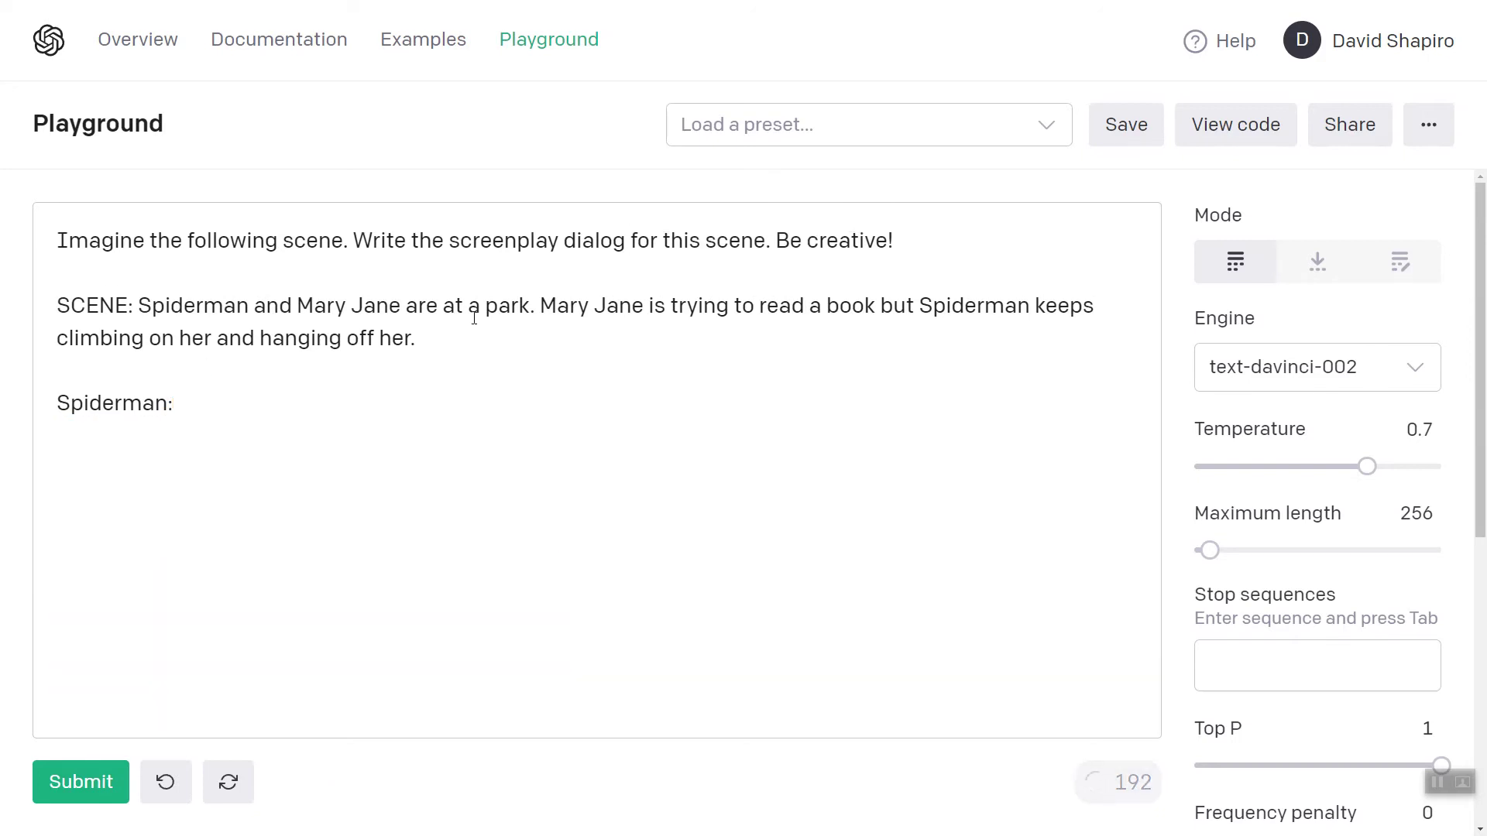
left_click_drag(1367, 466, 1441, 467)
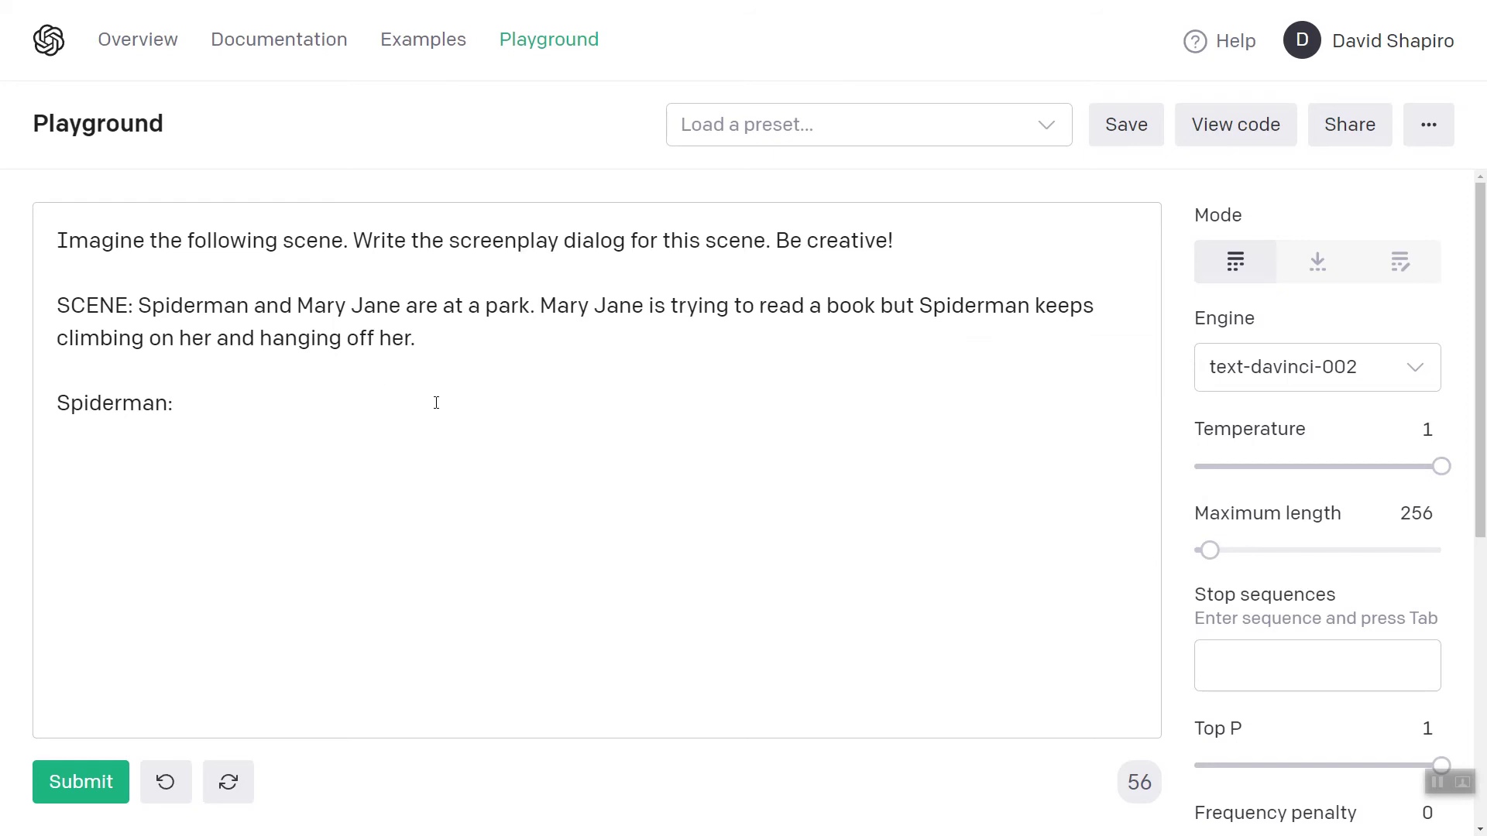
key("ctrl+Return")
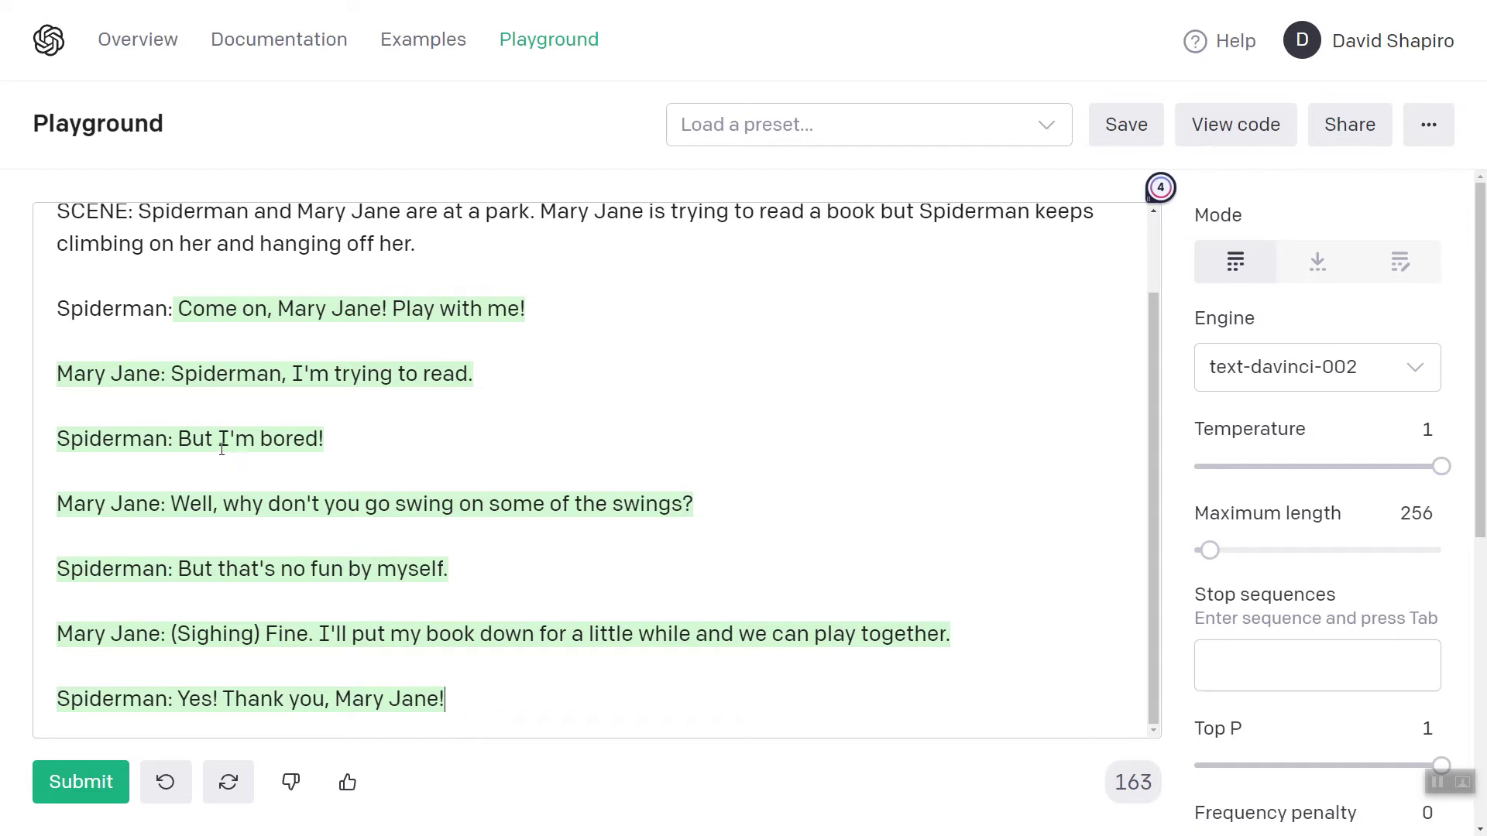
- Read through the new dialog line by line and compare it with the climbing and hanging action in the scene description
left_click_drag(178, 309, 574, 303)
left_click_drag(236, 374, 473, 374)
left_click_drag(180, 448, 375, 430)
left_click_drag(171, 503, 701, 509)
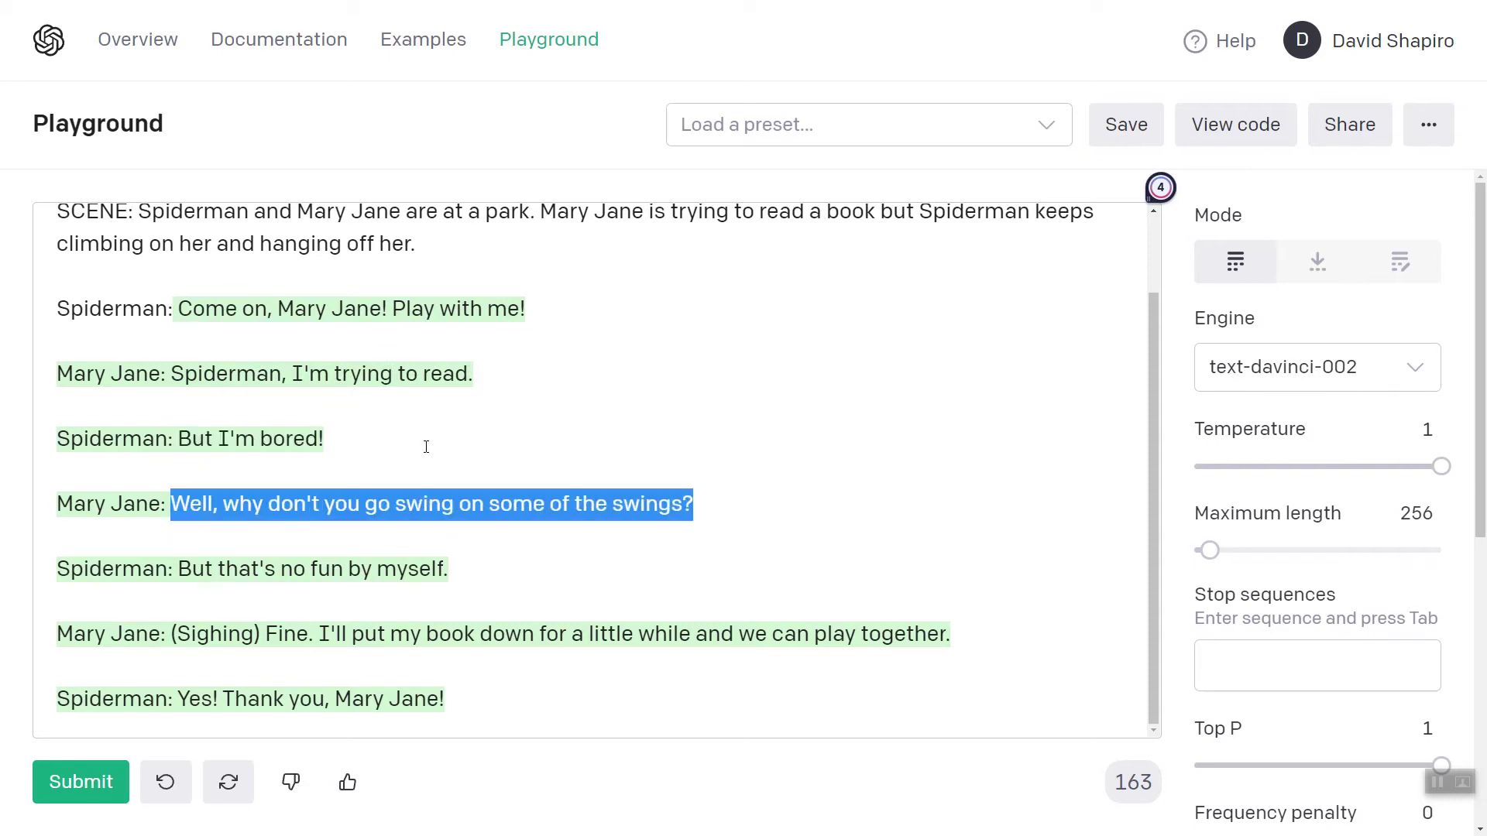
scroll(500, 364, "up", 2)
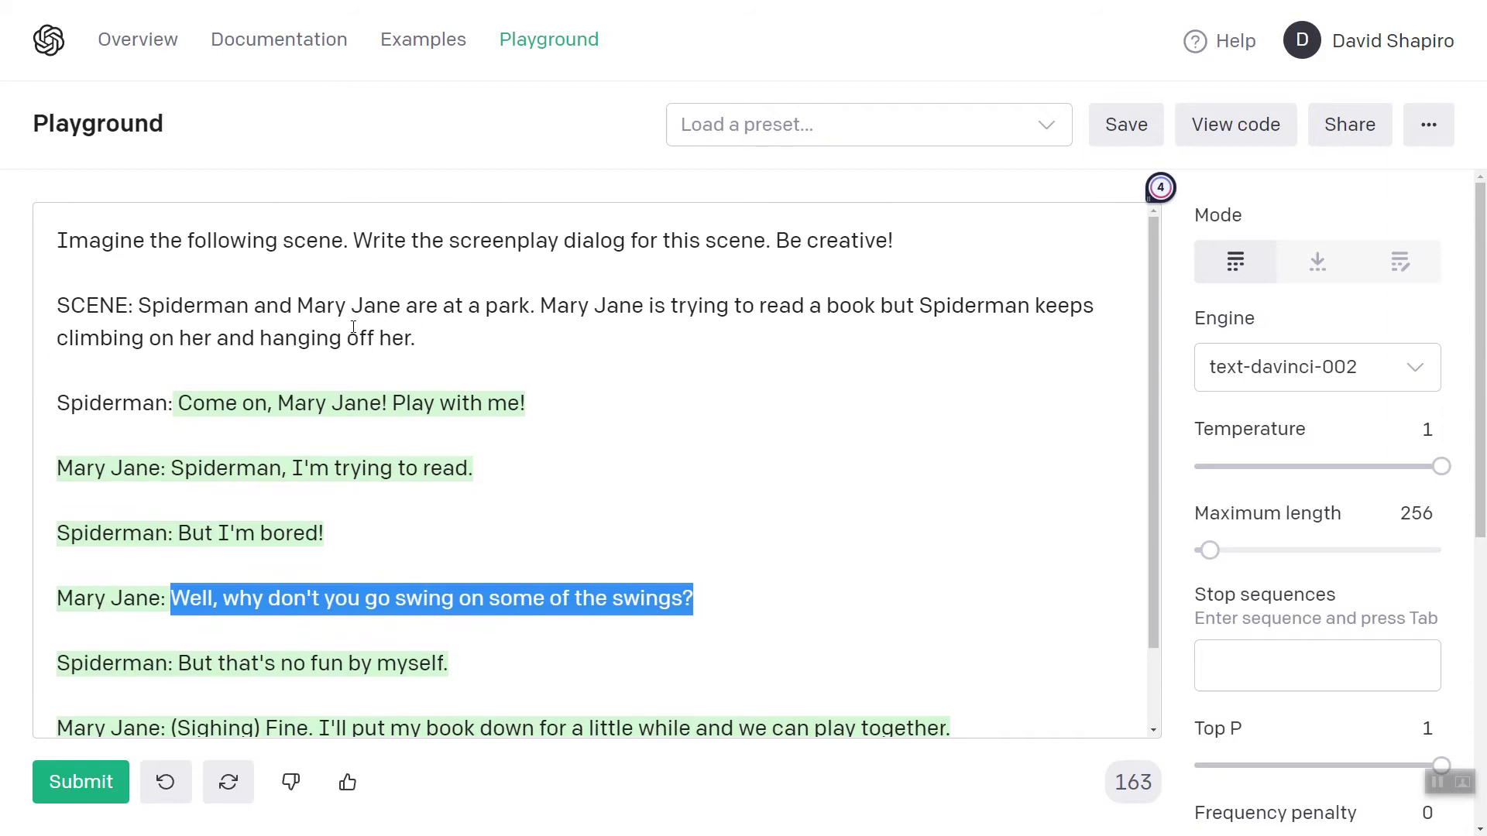
left_click(644, 307)
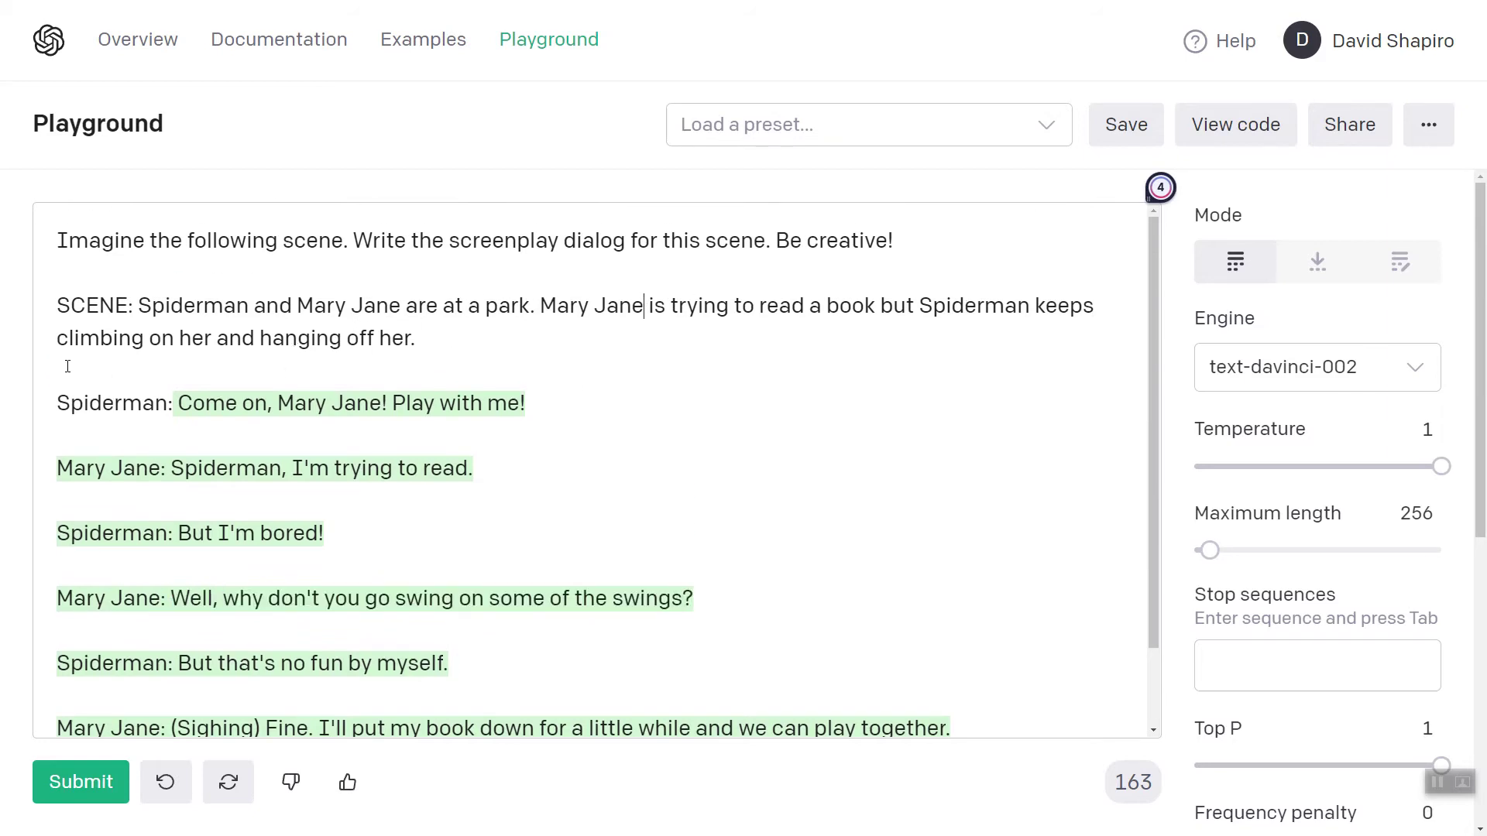
left_click_drag(64, 345, 277, 341)
left_click(285, 338)
left_click_drag(421, 338, 106, 345)
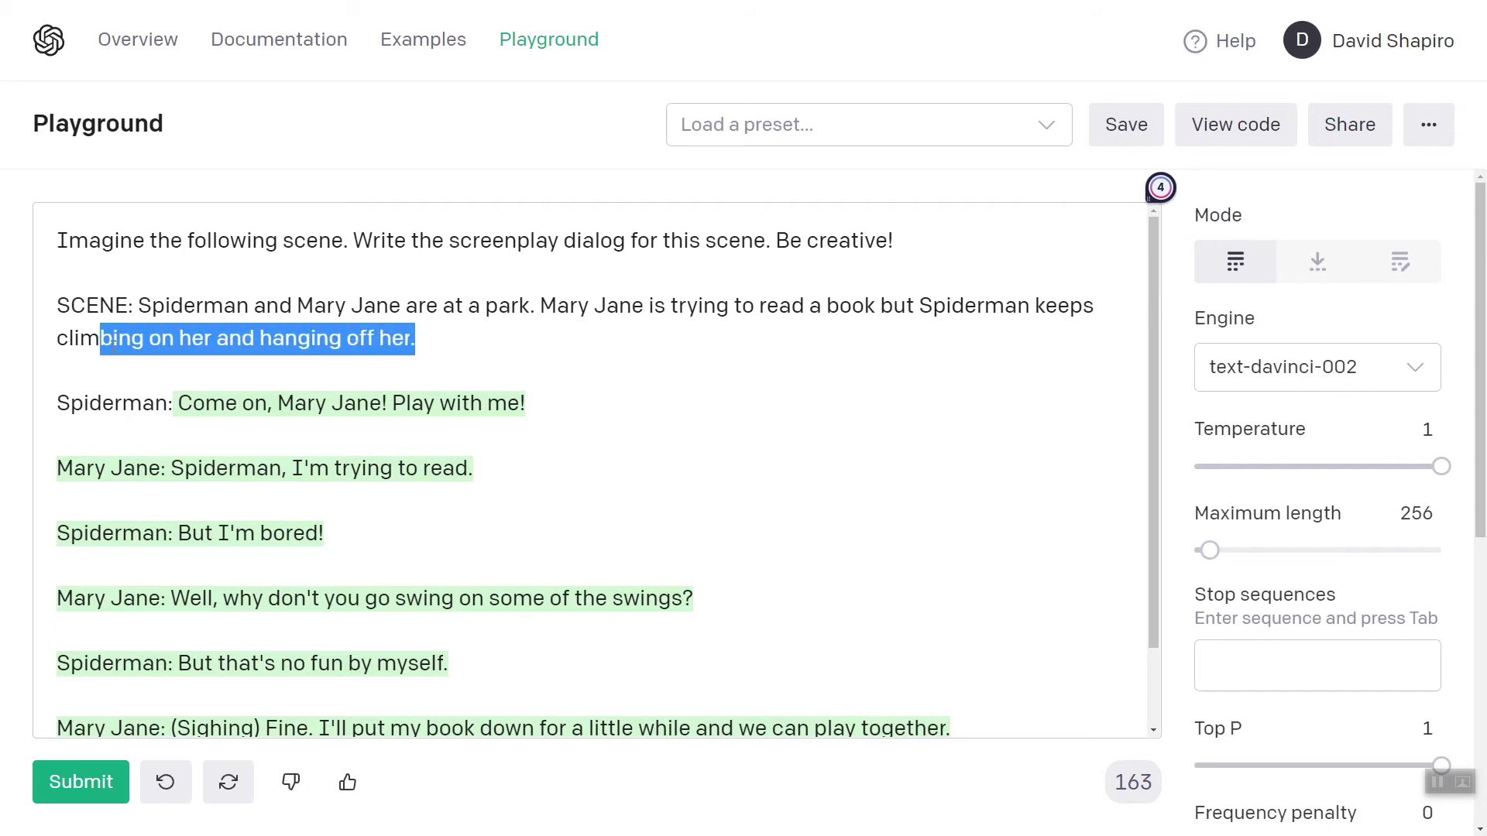
- Delete all generated dialog after the first "Spiderman:" cue
left_click(178, 406)
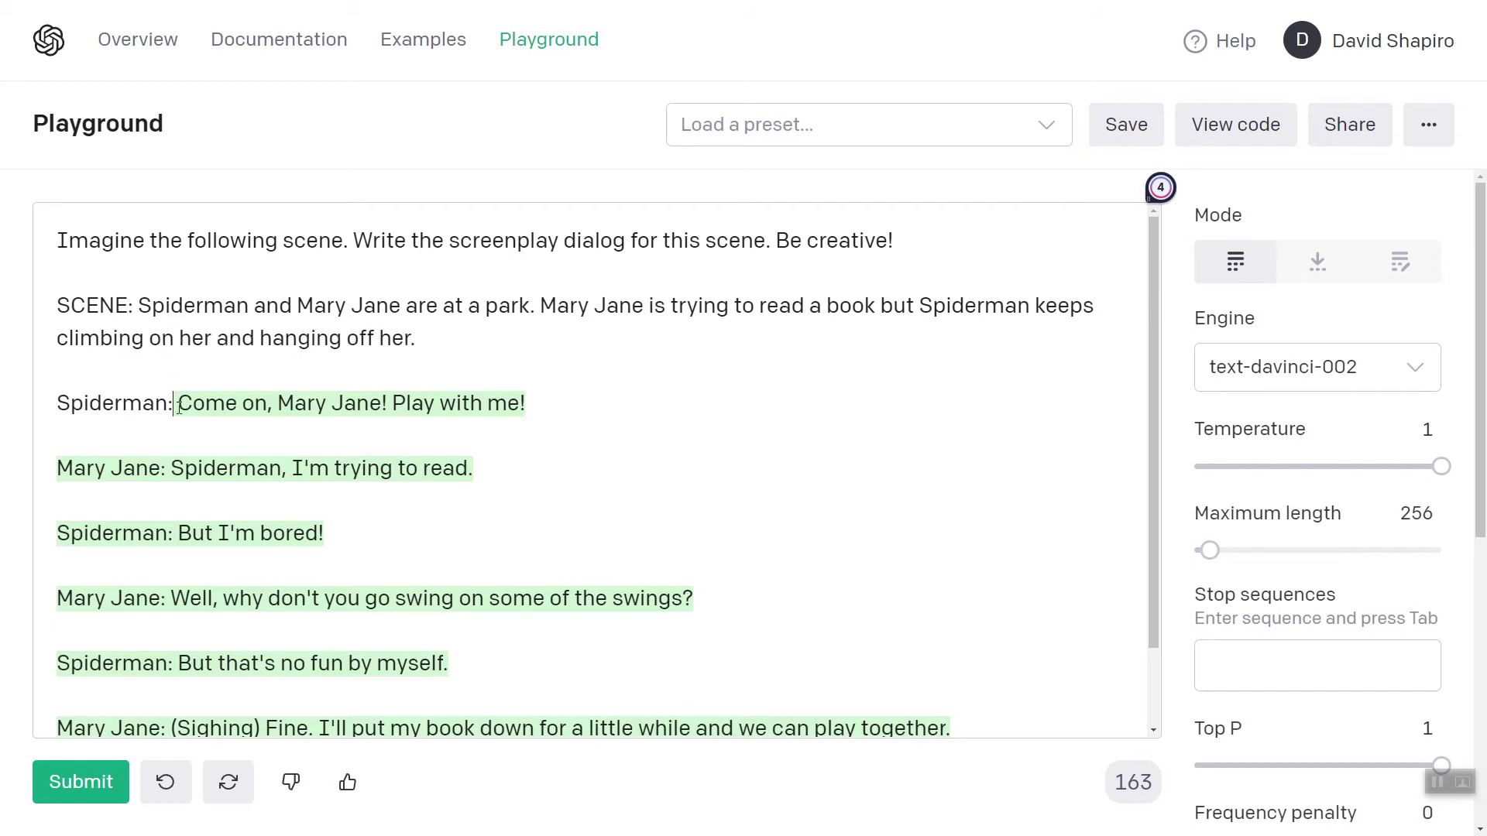
key("ctrl+shift+End")
key("Delete")
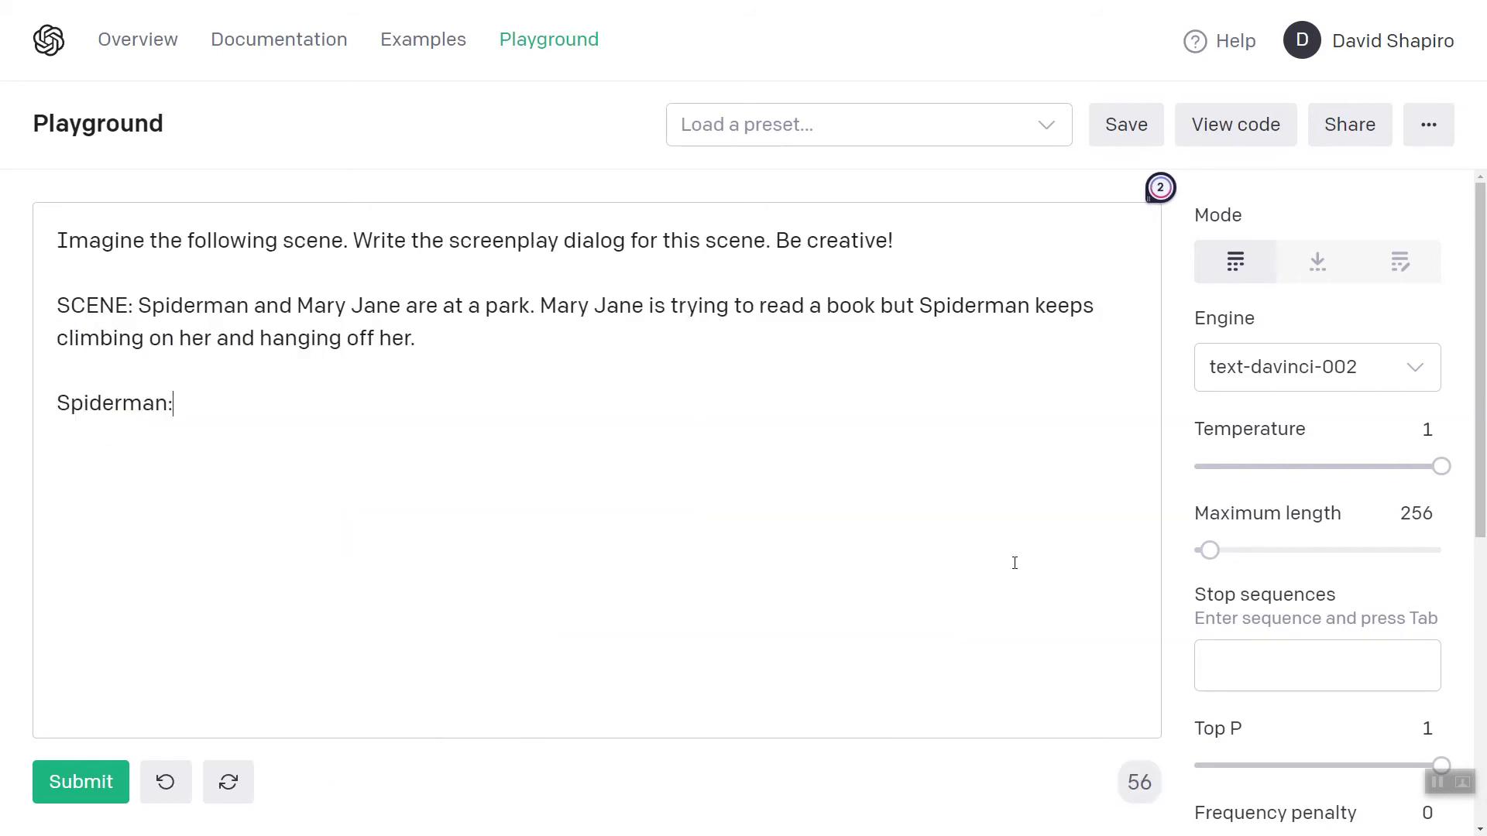
- Add "Spiderman:" and "Mary Jane:" as stop sequences
left_click(1301, 664)
type("Sp")
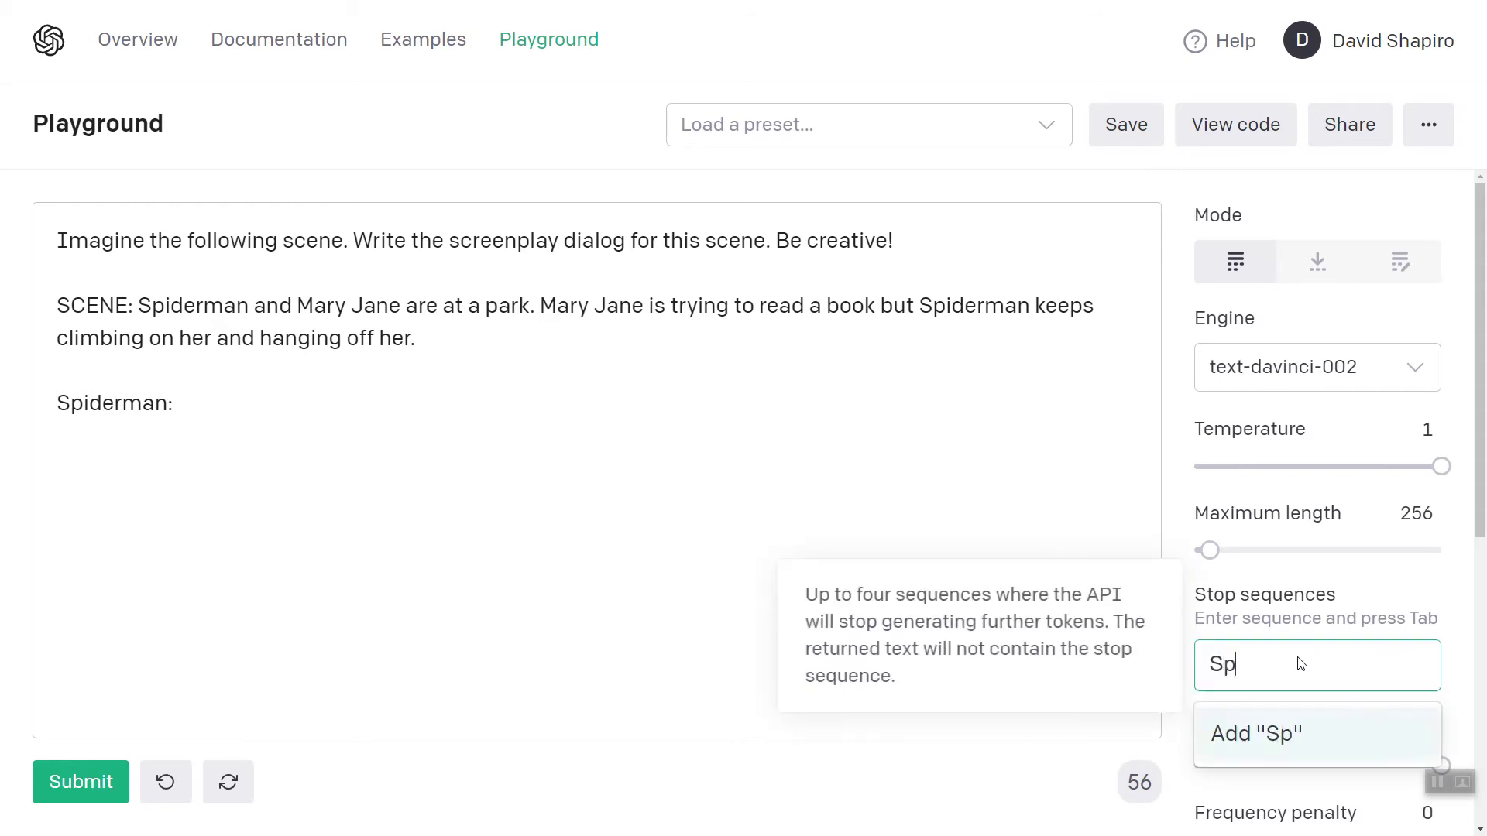
type("iderman:")
key("Tab")
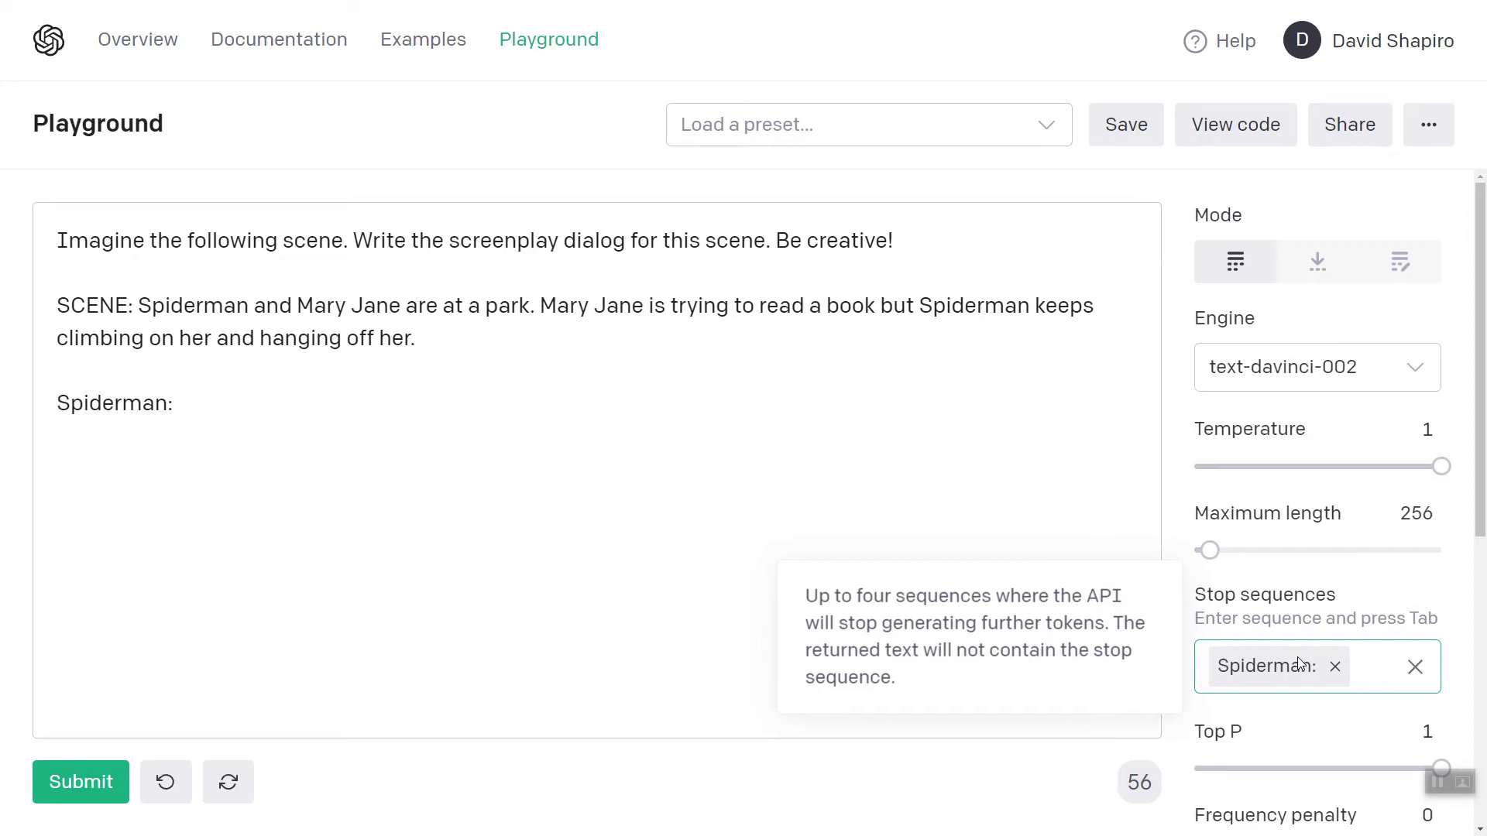
type("Mary Jane")
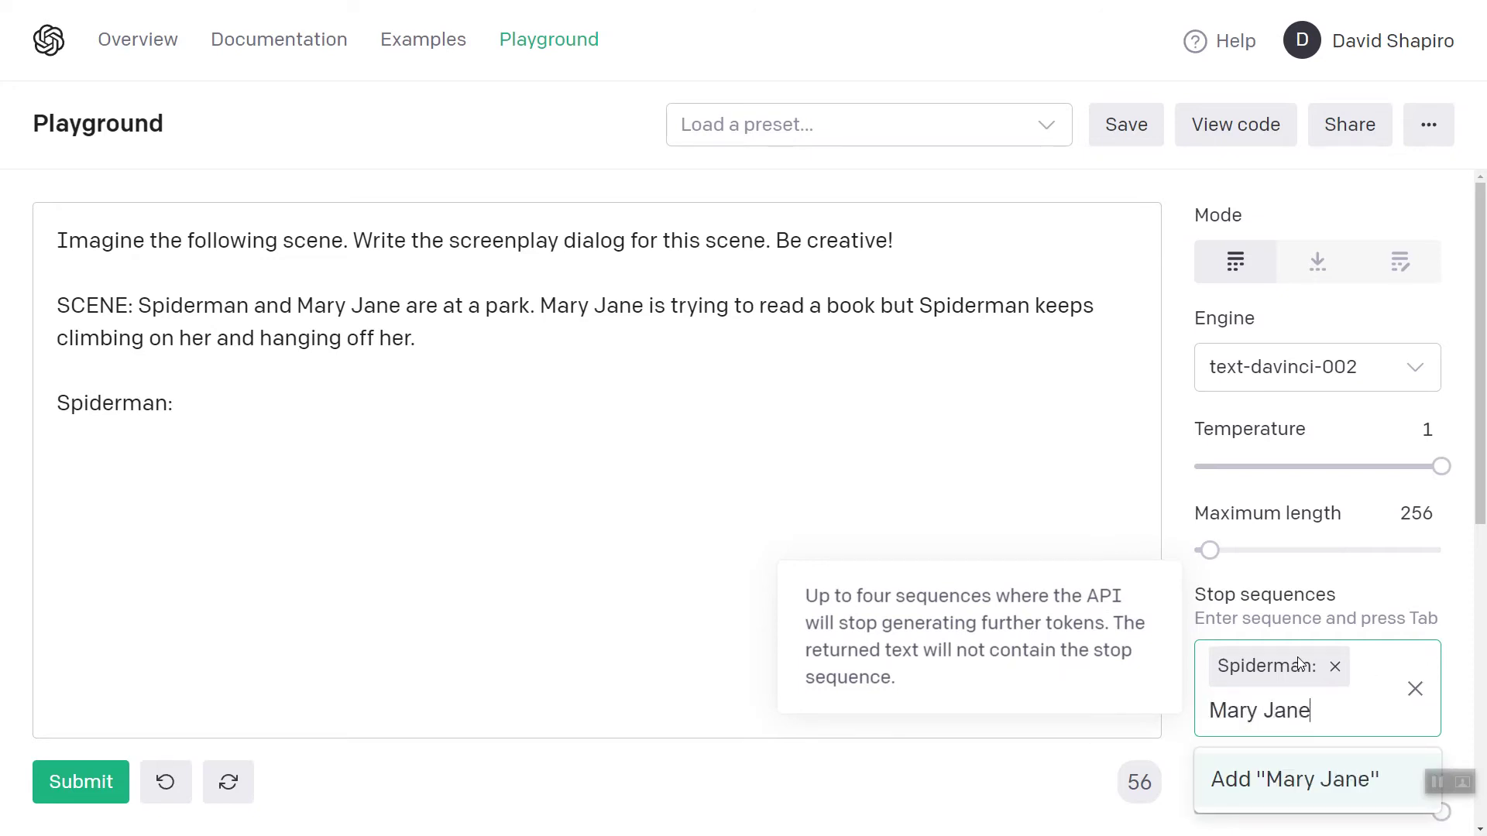
type(":")
key("Tab")
- Write "Hey MJ, whatcha reading?" as Spiderman's line, add the cue "Mary Jane:" on a new line, and generate her reply
left_click(406, 426)
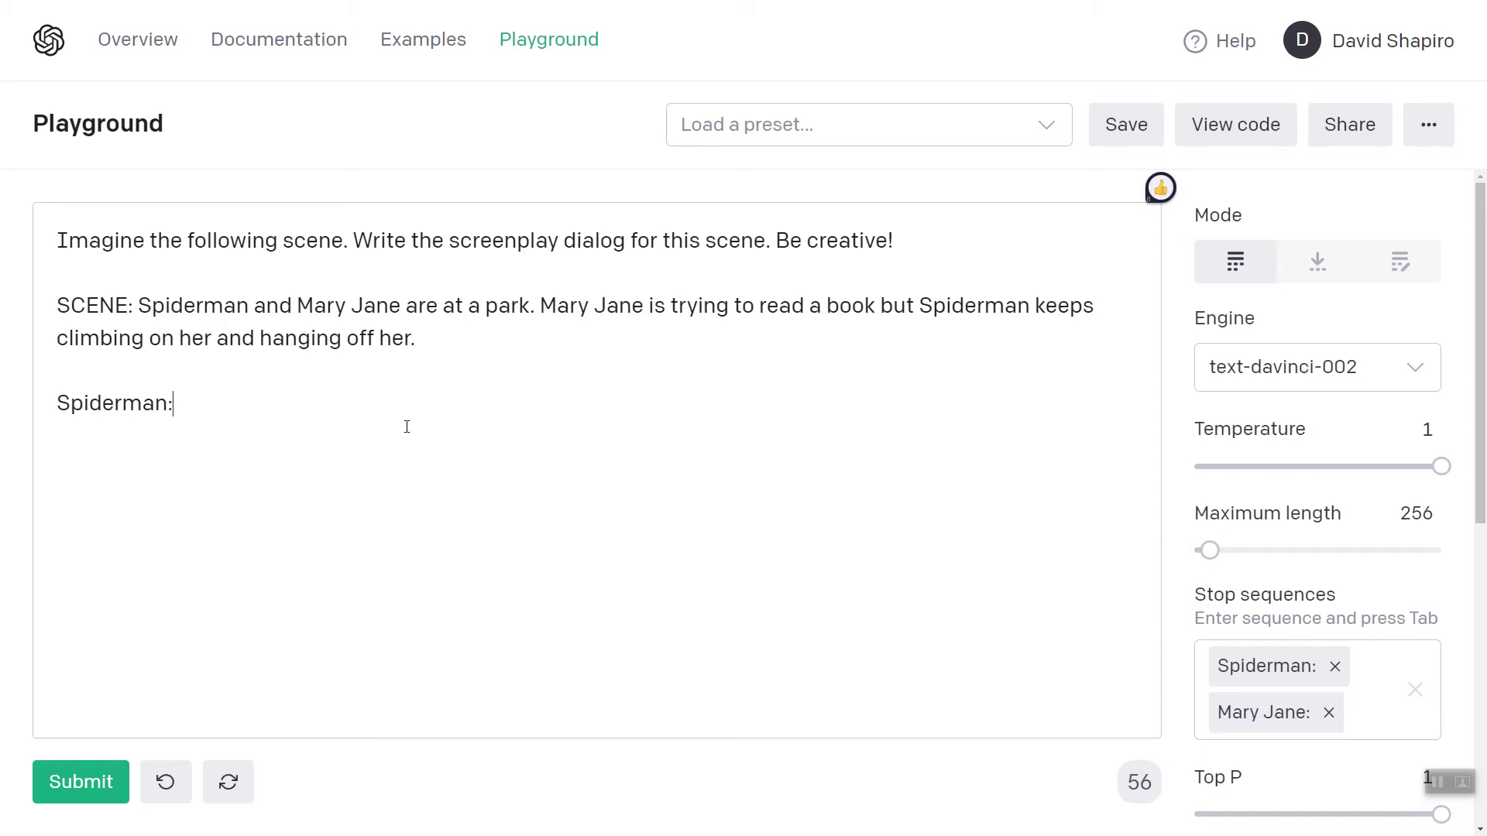
type("Hey MJ, wat")
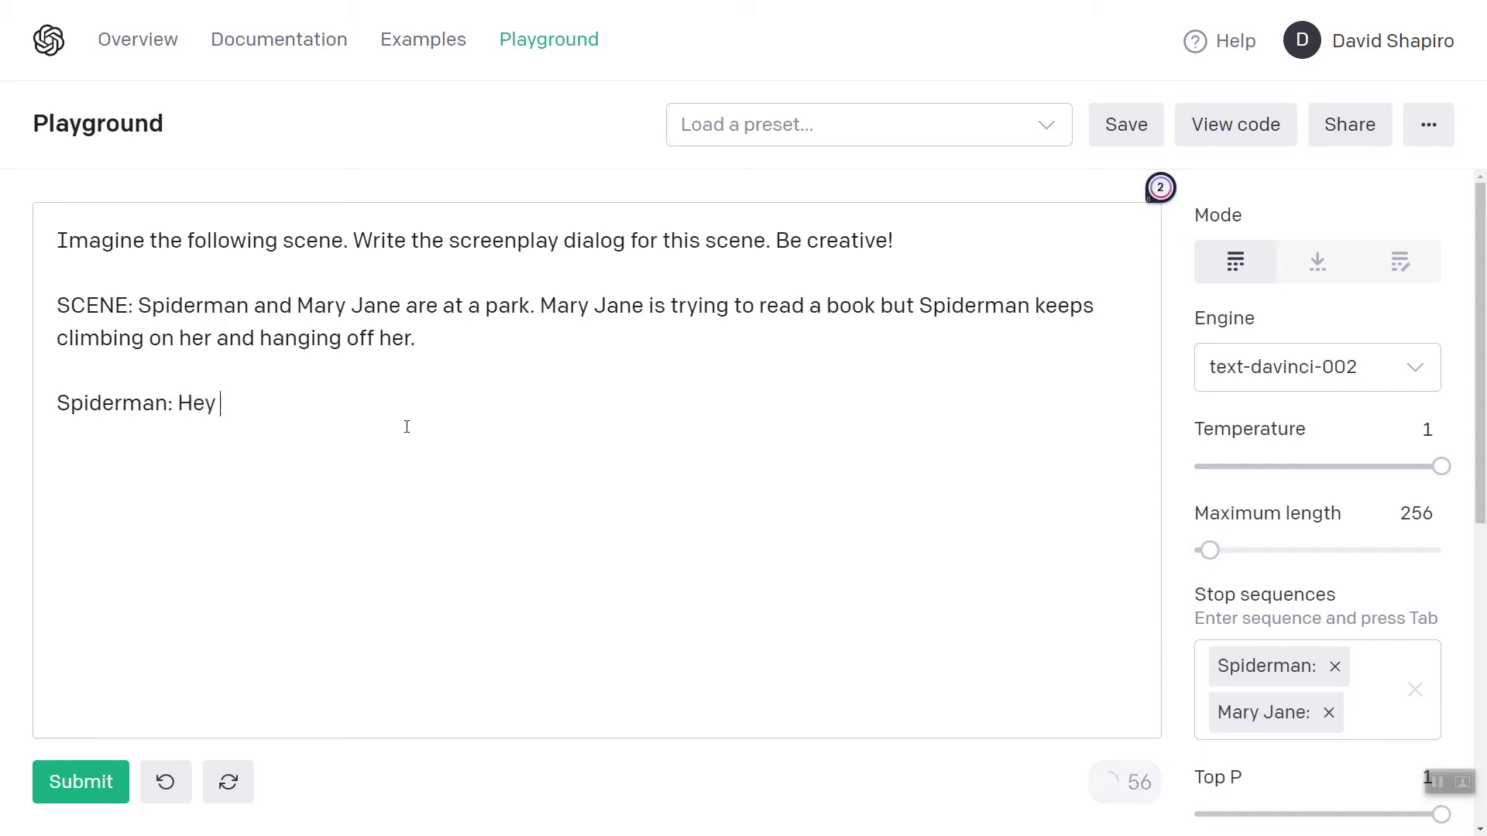
key("BackSpace")
key("BackSpace")
type("hatcha read")
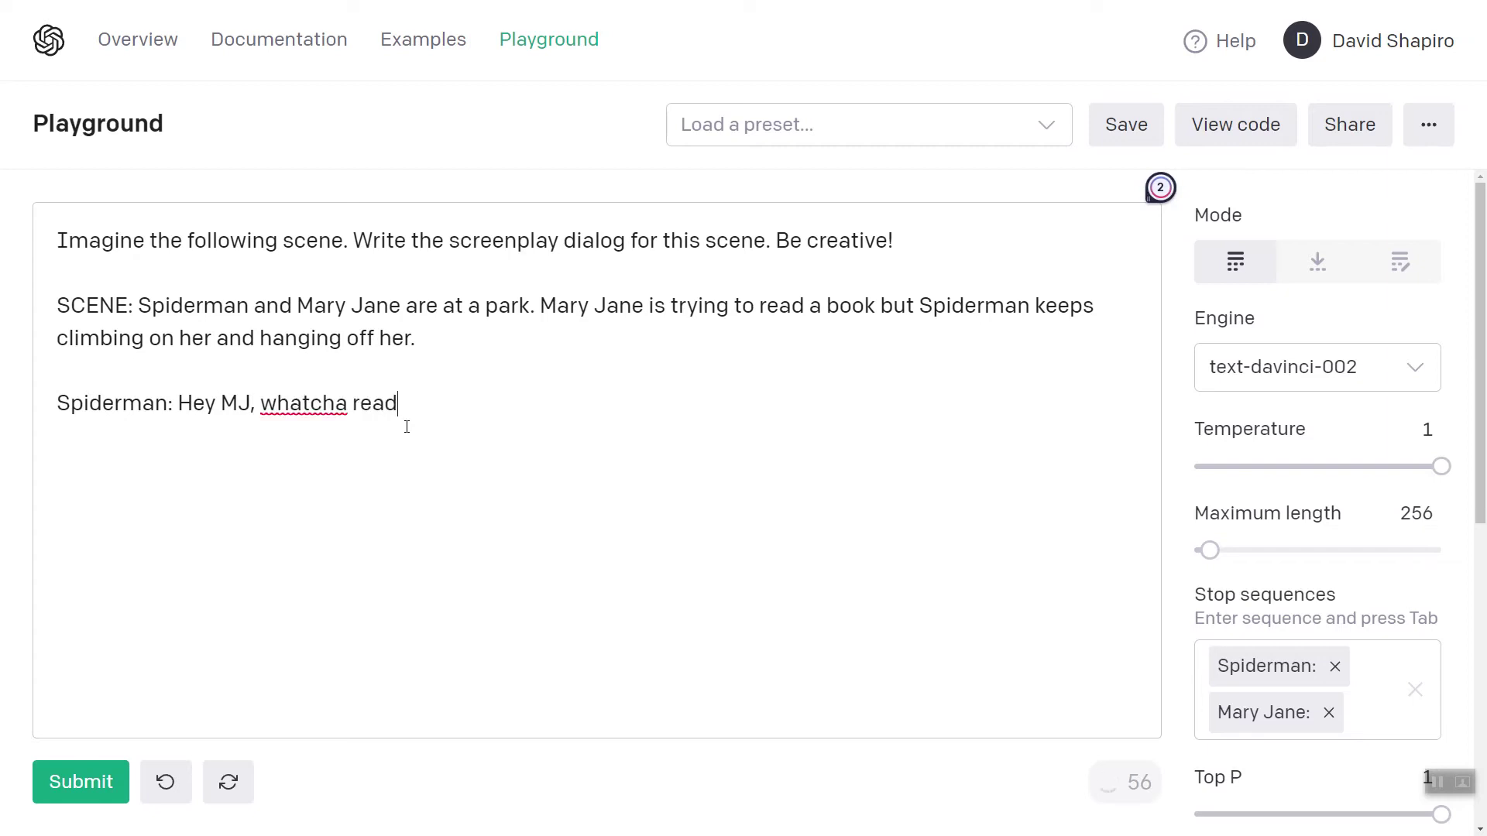
type("ing? Mary Jane:")
key("ctrl+Return")
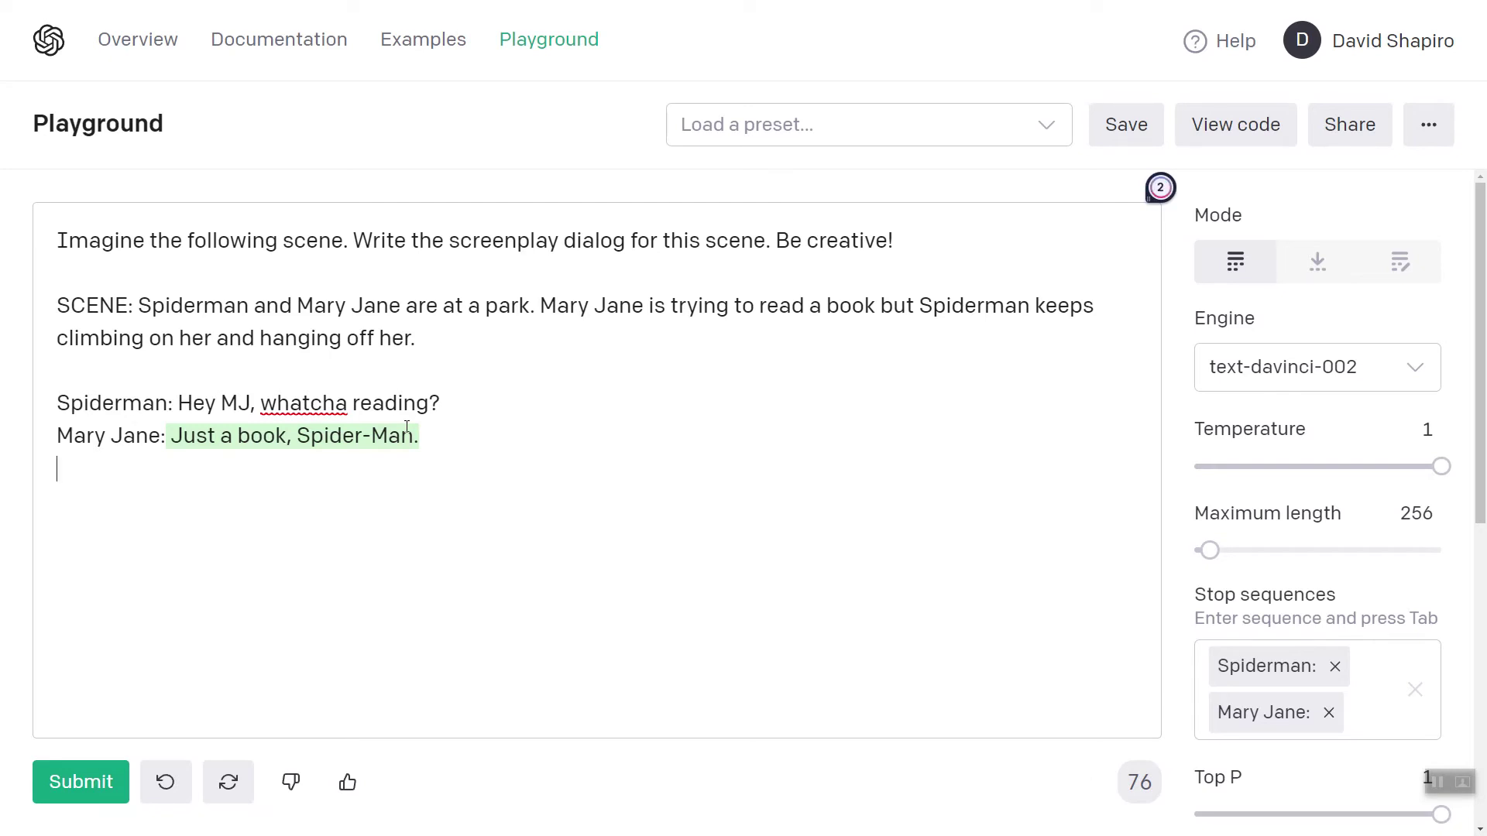
- Replace "Spider-Man" with "Peter" in Mary Jane's generated reply
key("ctrl+shift+Right")
key("ctrl+shift+Right")
key("ctrl+shift+Right")
key("BackSpace")
type("Peter")
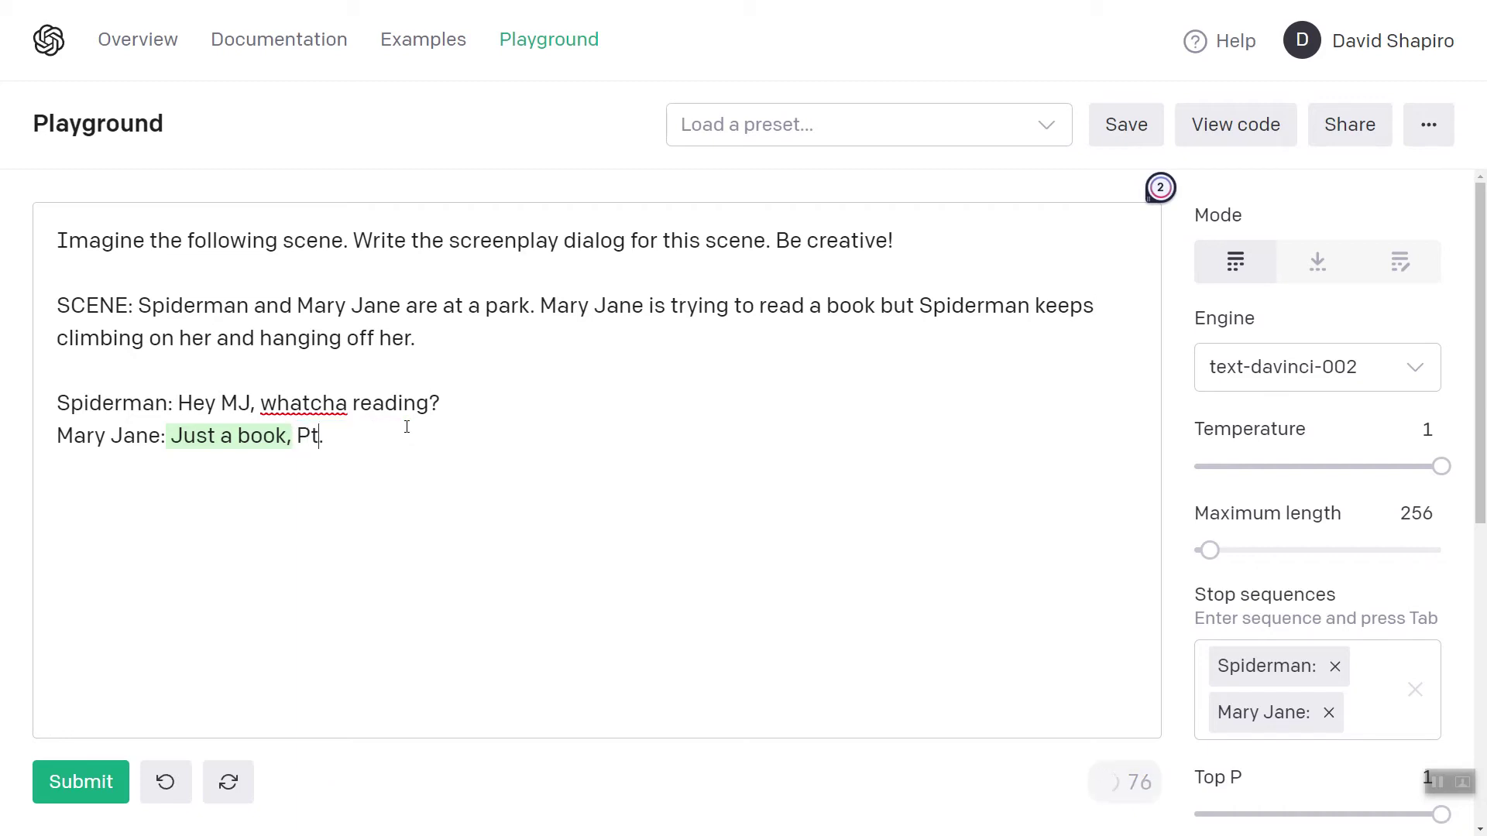
- Add the line "Spiderman: [uses webs to yank the book away]" and a "Mary Jane:" cue below it, and generate her reply
key("End")
key("Return")
type("Spiderman")
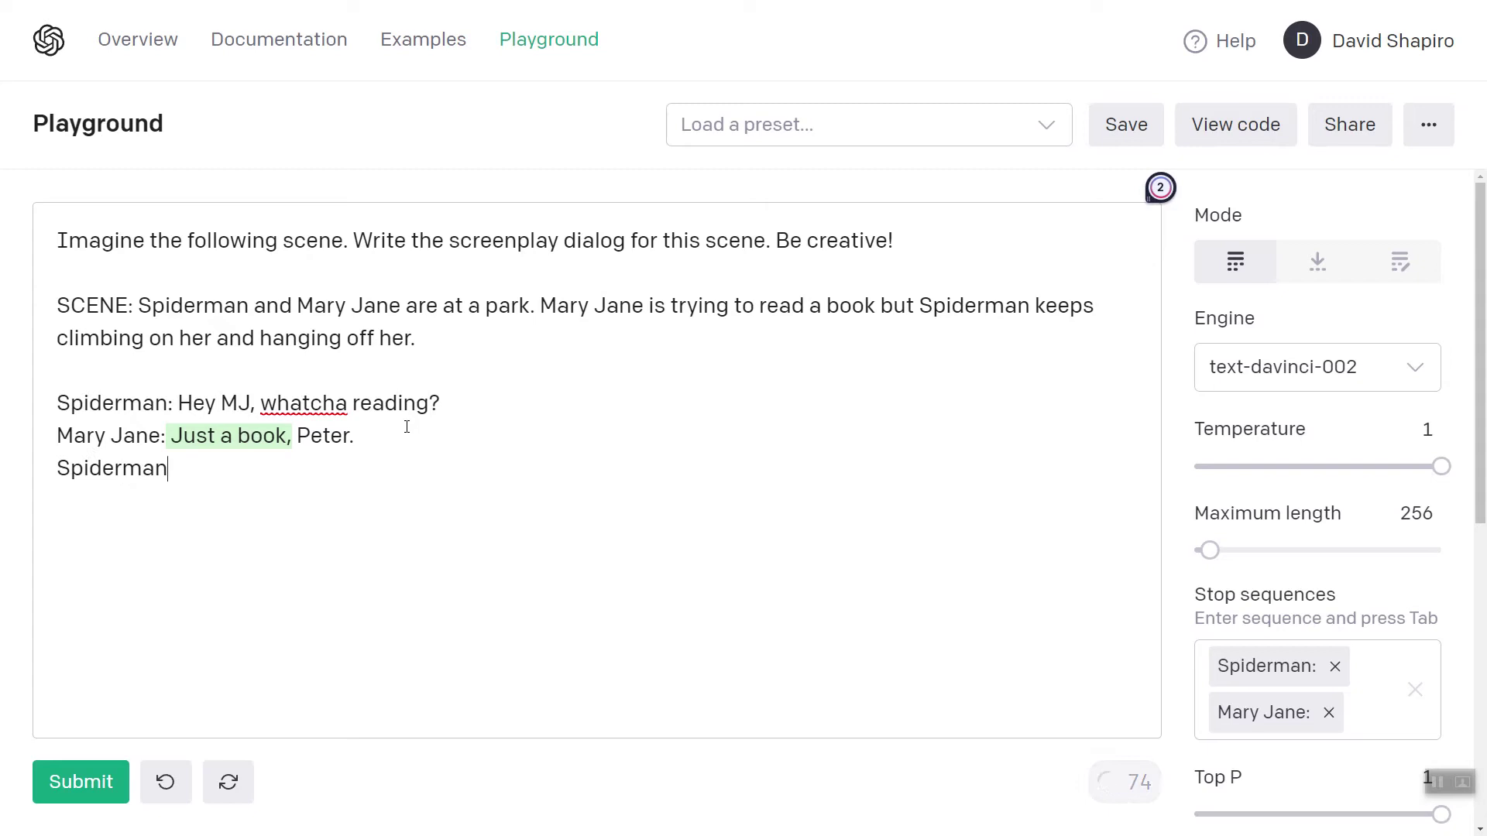
type(": [uses webs to ")
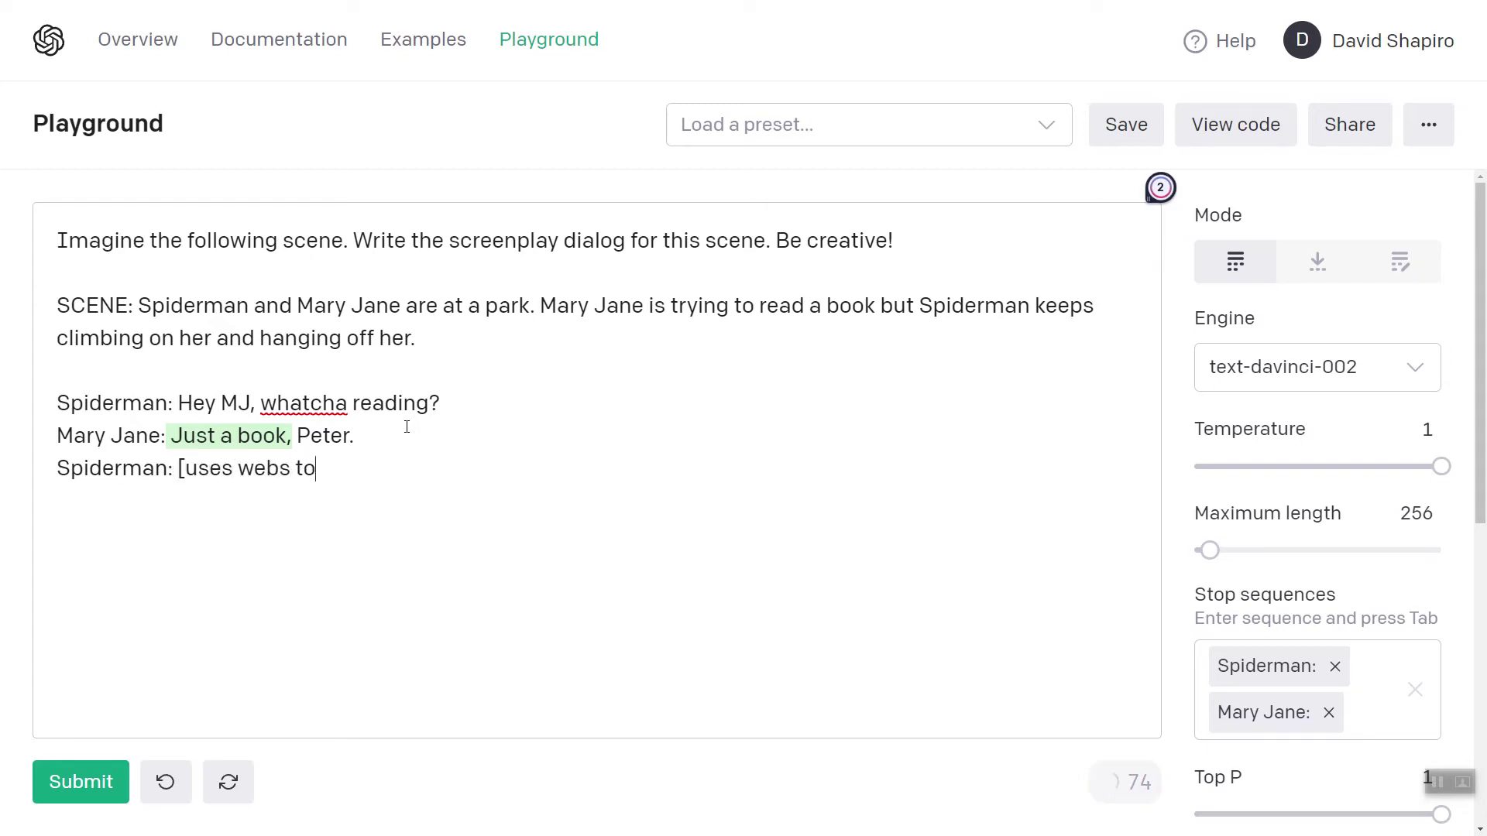
type("yank the book away]")
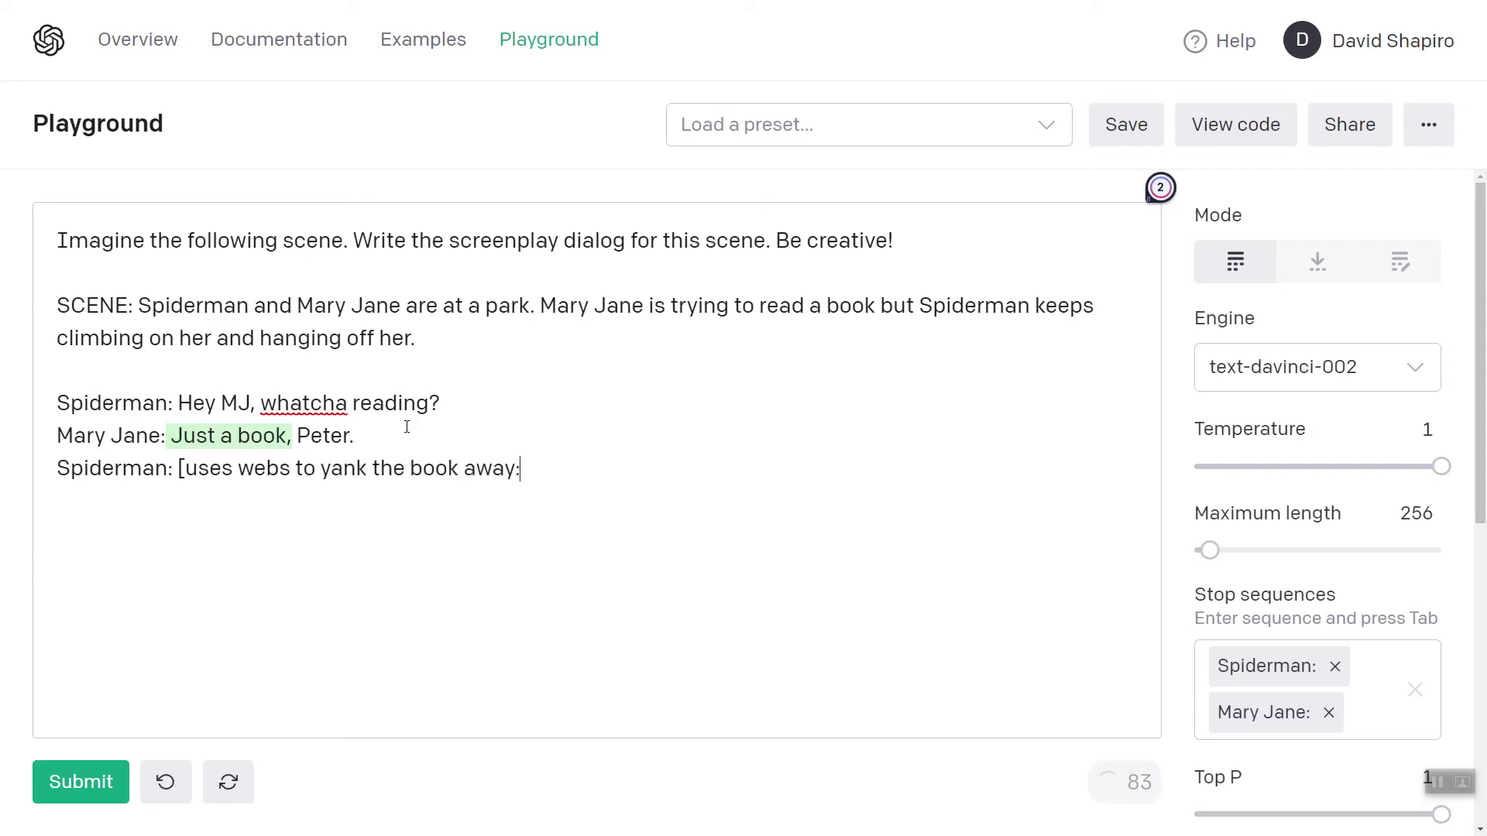
key("Return")
type("Mary Jane:")
key("ctrl+Return")
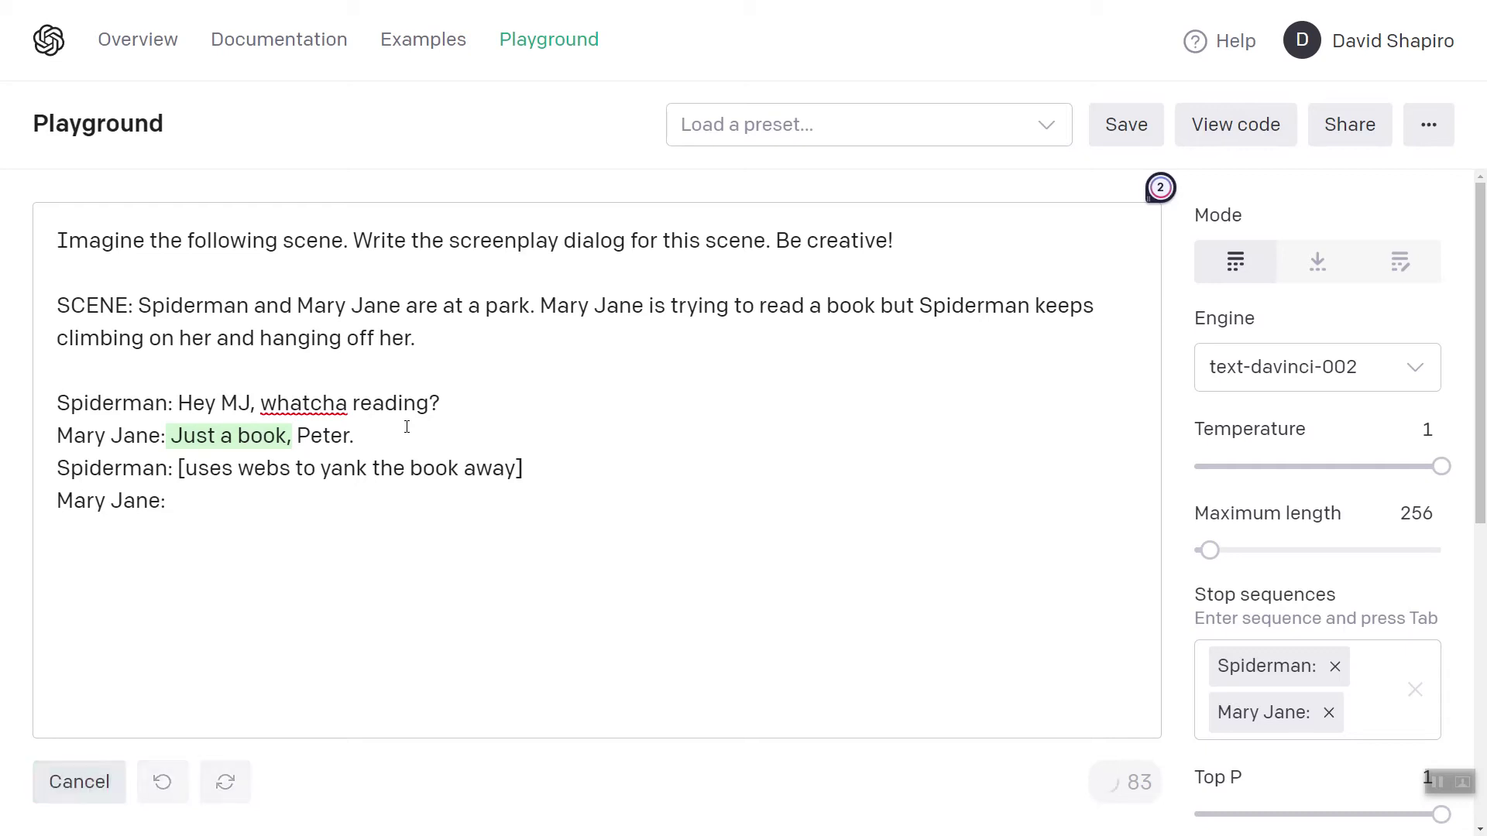
- Remove the line breaks between the last "Mary Jane:" cue and her generated reply so both share one line
key("Up")
key("Up")
key("End")
key("Delete")
key("Delete")
- Add the line "Spiderman: Only for a kiss!" followed by a new "Mary Jane:" cue, and generate her response
key("End")
key("Return")
type("Spi")
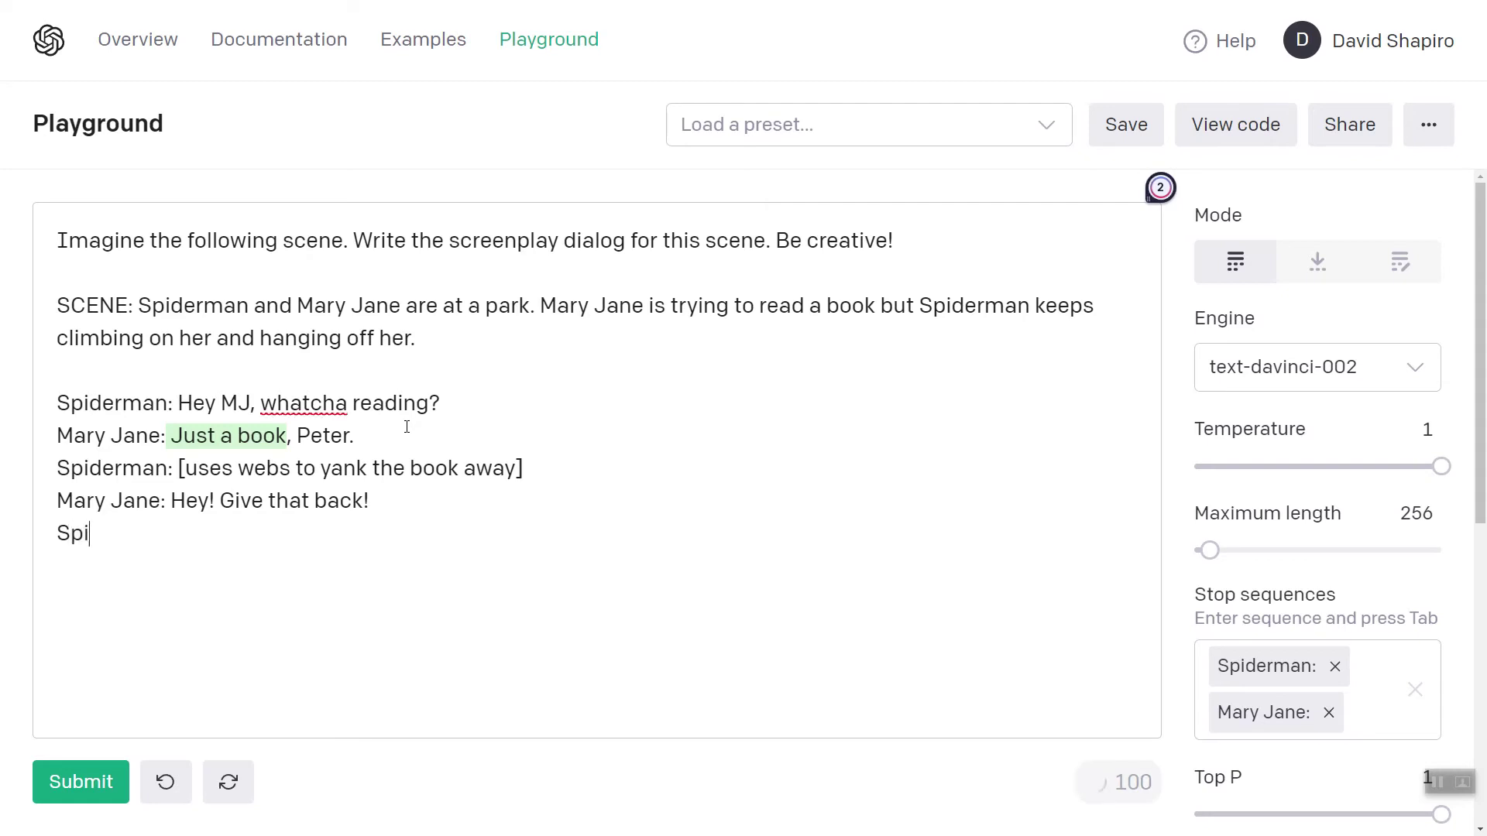
type("derman: Only for a kiss!")
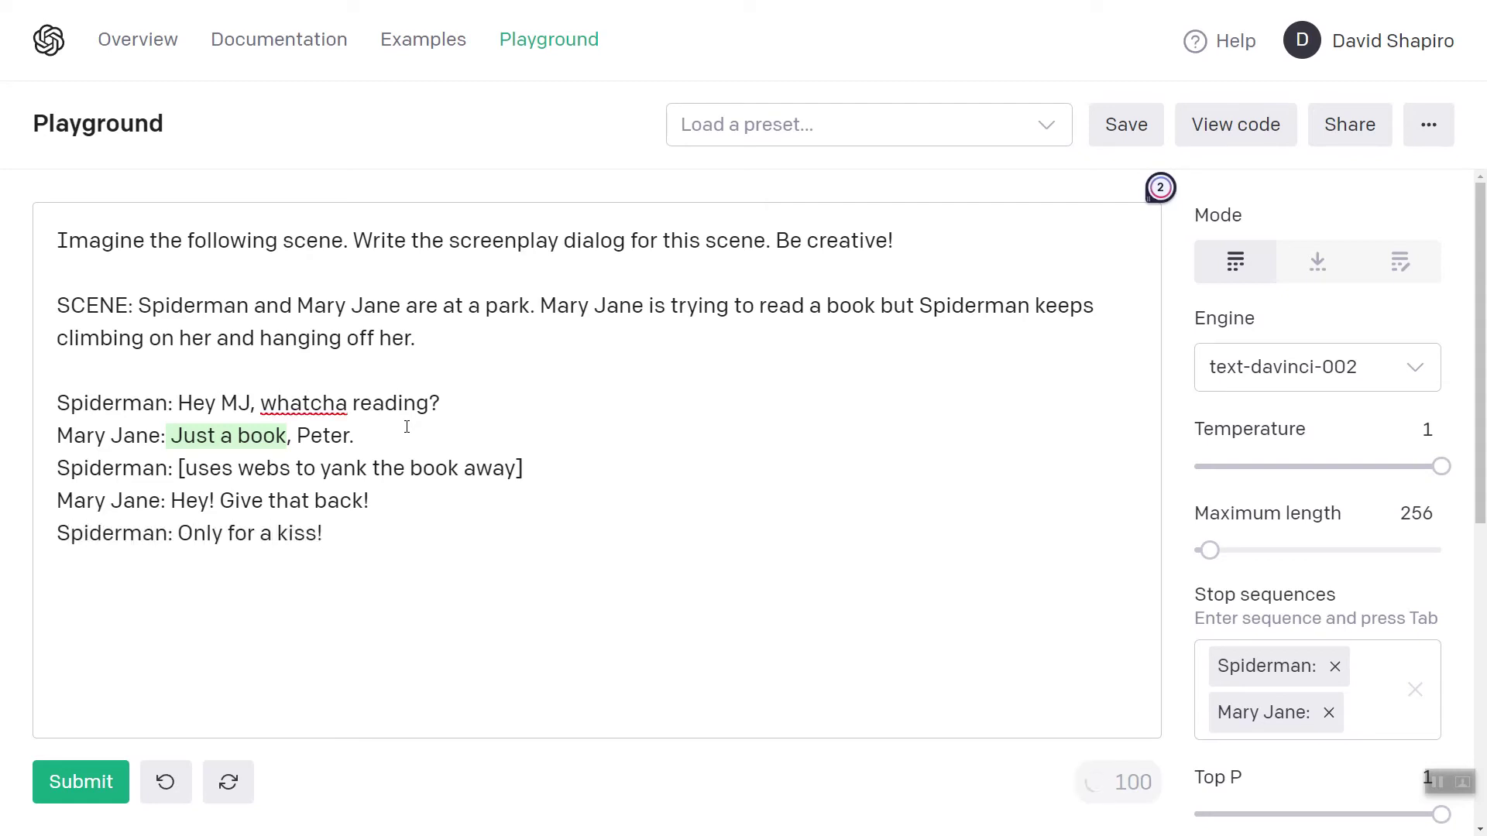
key("Return")
type("Mary Jane:")
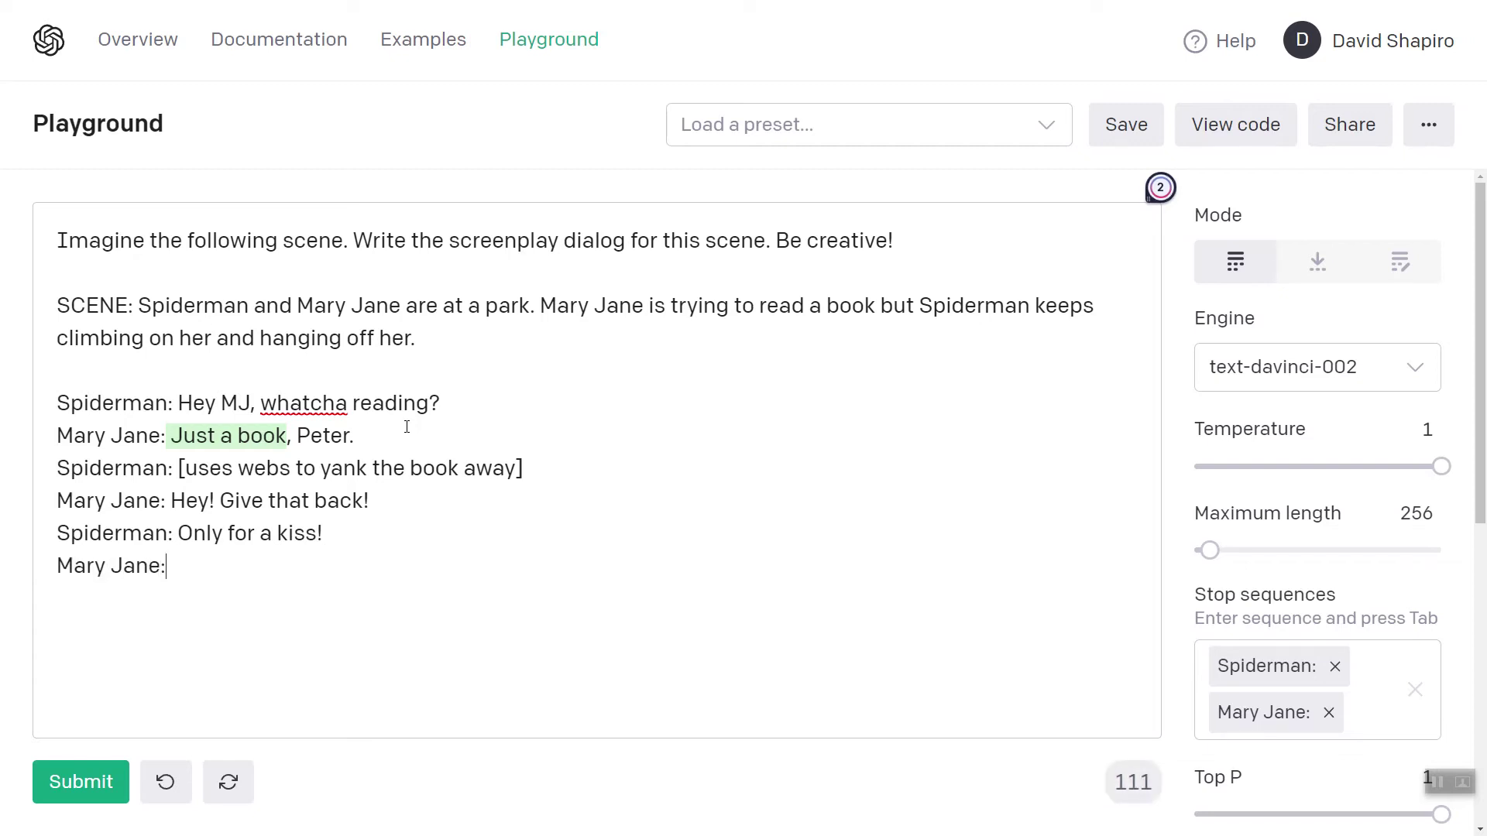
key("ctrl+Return")
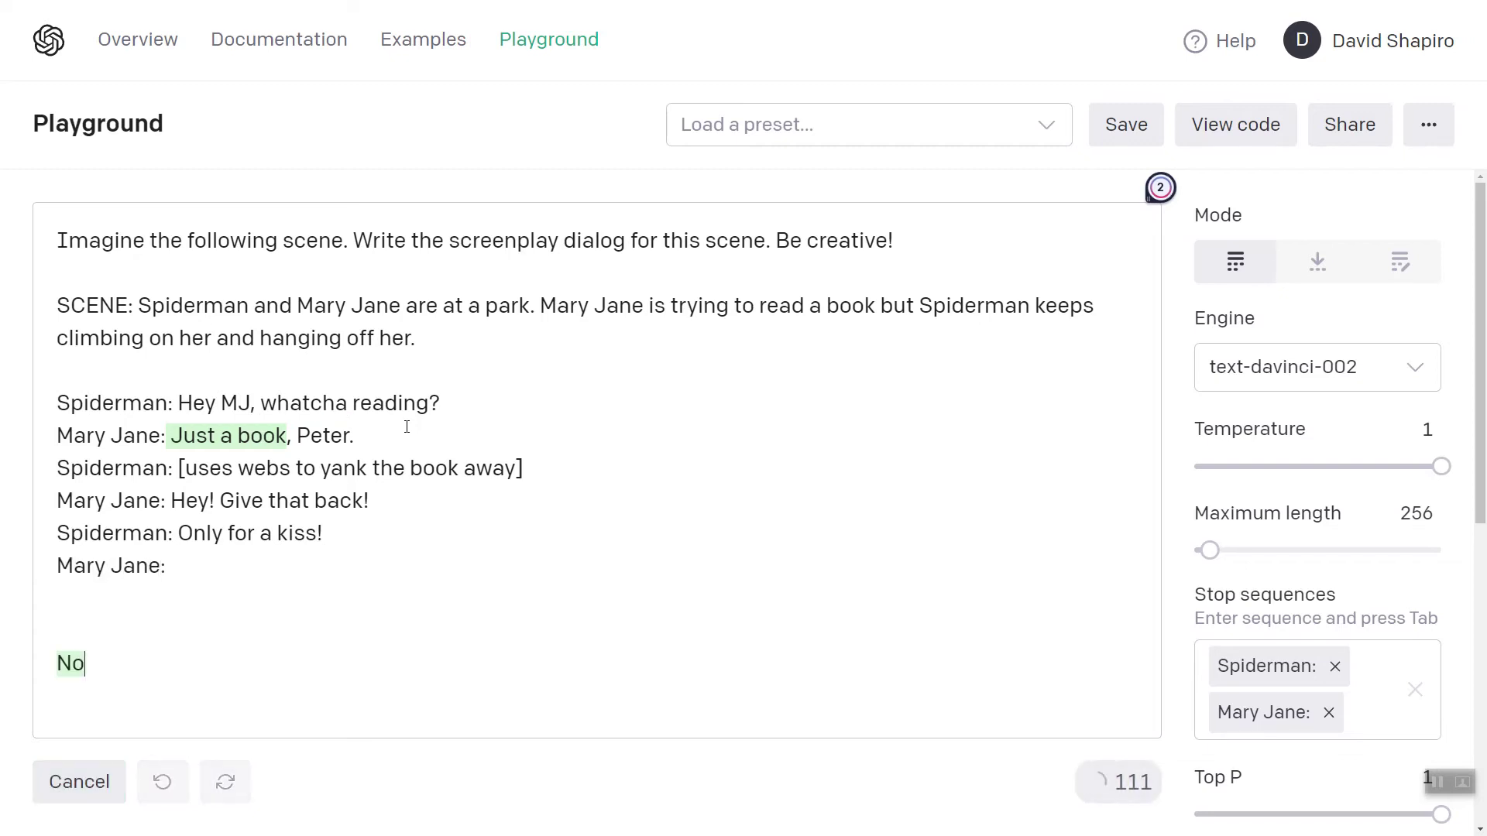
- Delete the blank lines before "No way, Spiderman. I'm not kissing you." so it directly follows its "Mary Jane:" cue
key("Up")
key("Up")
key("Up")
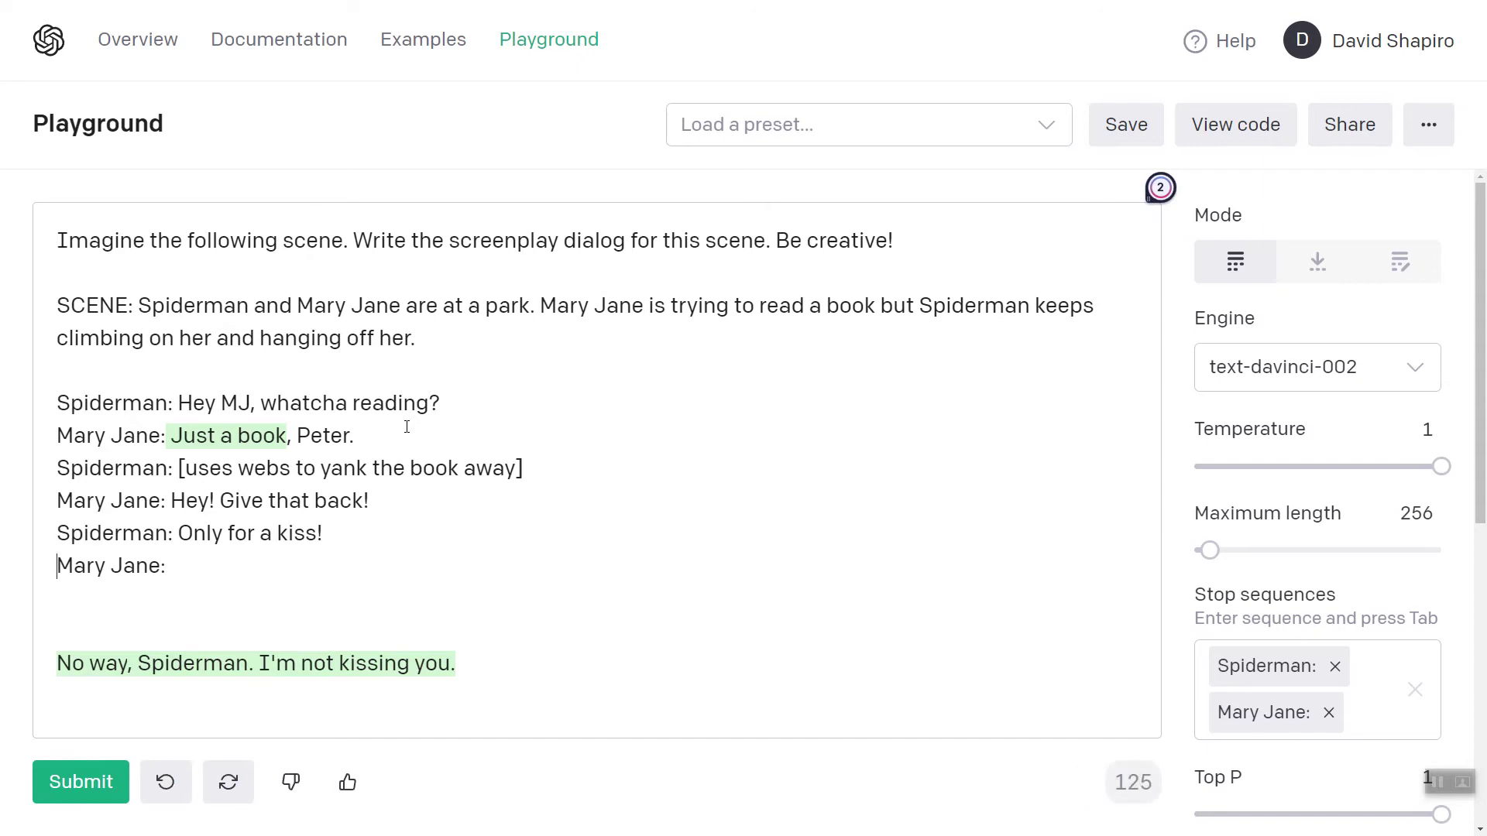
key("Down")
key("Delete")
key("Delete")
key("Delete")
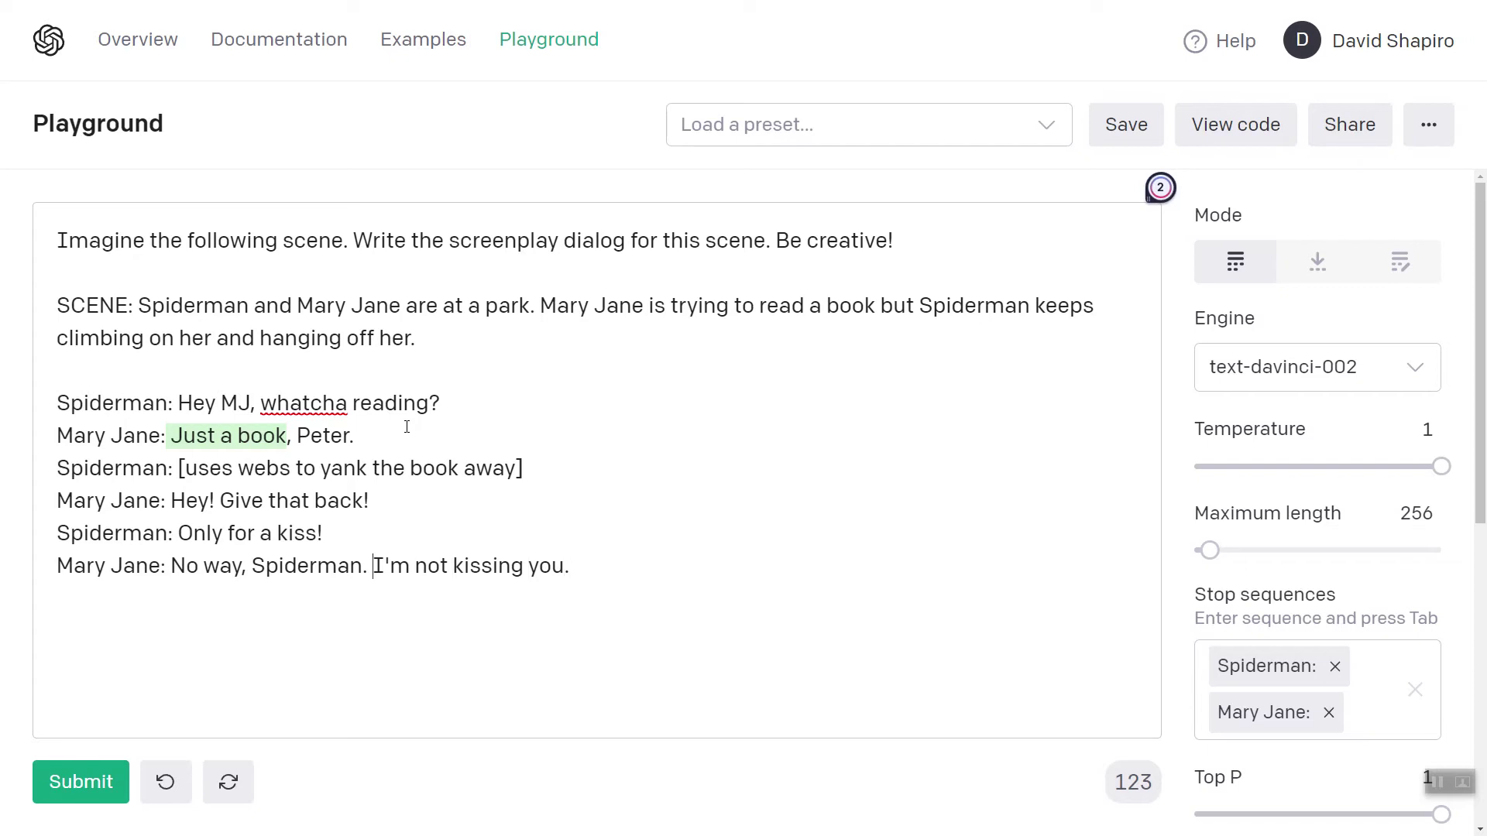
- Insert the direction "[pouting]" before Mary Jane's "No way, Spiderman" line and add a "Spiderman:" cue on the line below
key("Return")
type("Spi")
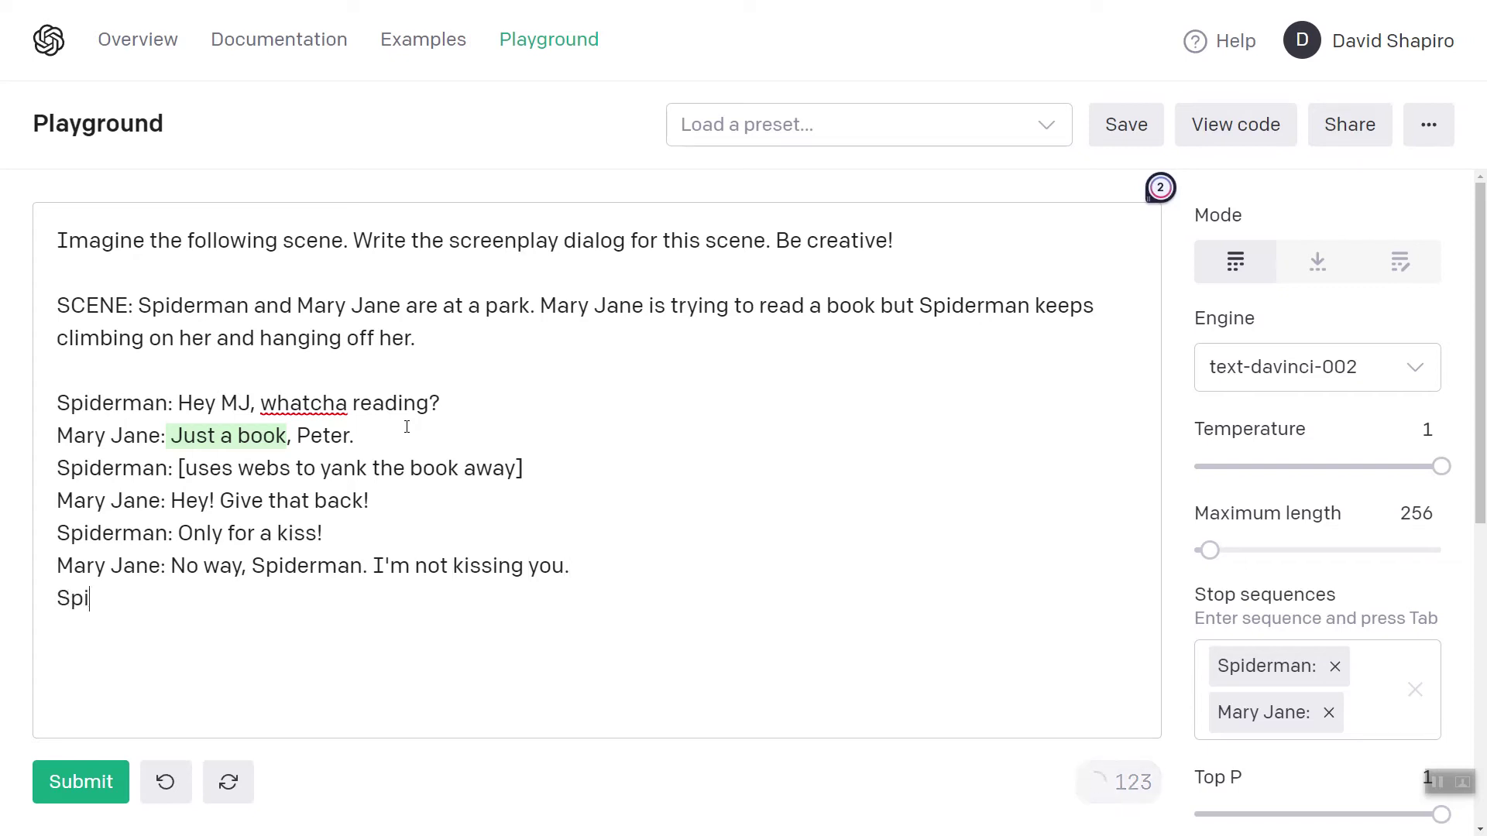
type("derman")
key("Right")
type("[")
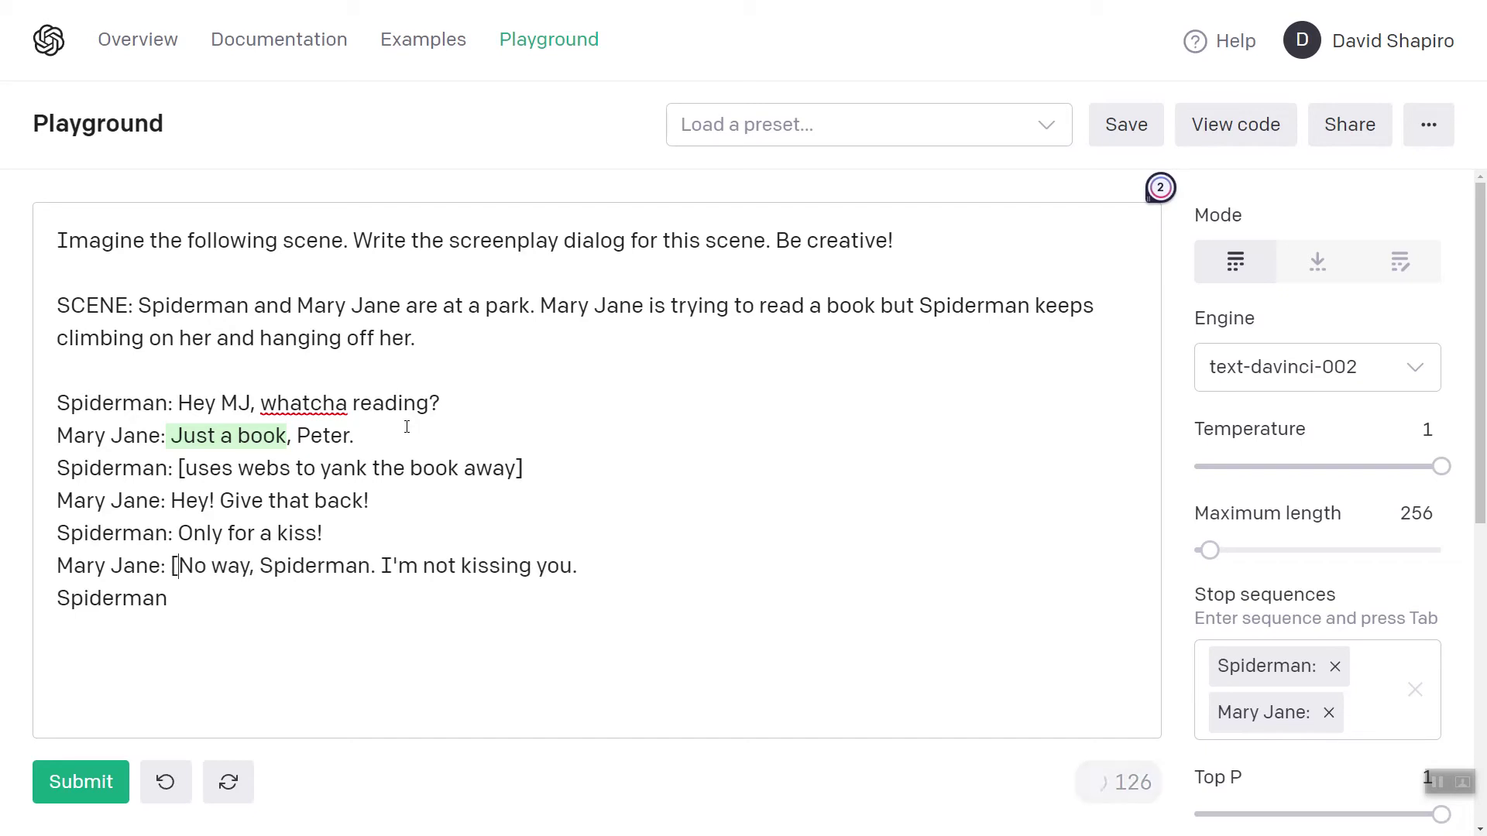
type("pouting")
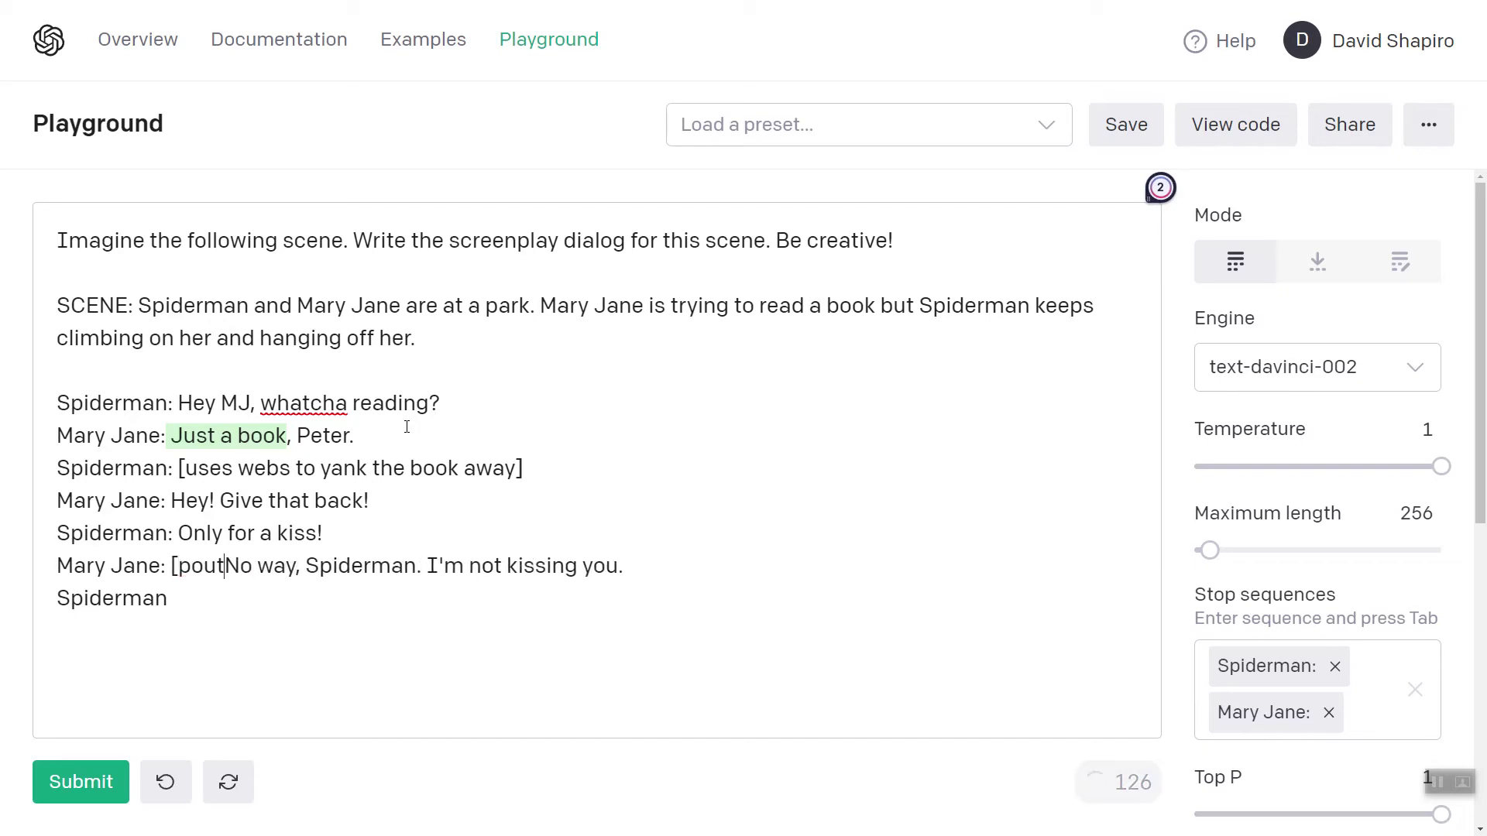
type("] No way, Spiderman. I'm not kissing you. Spiderman:")
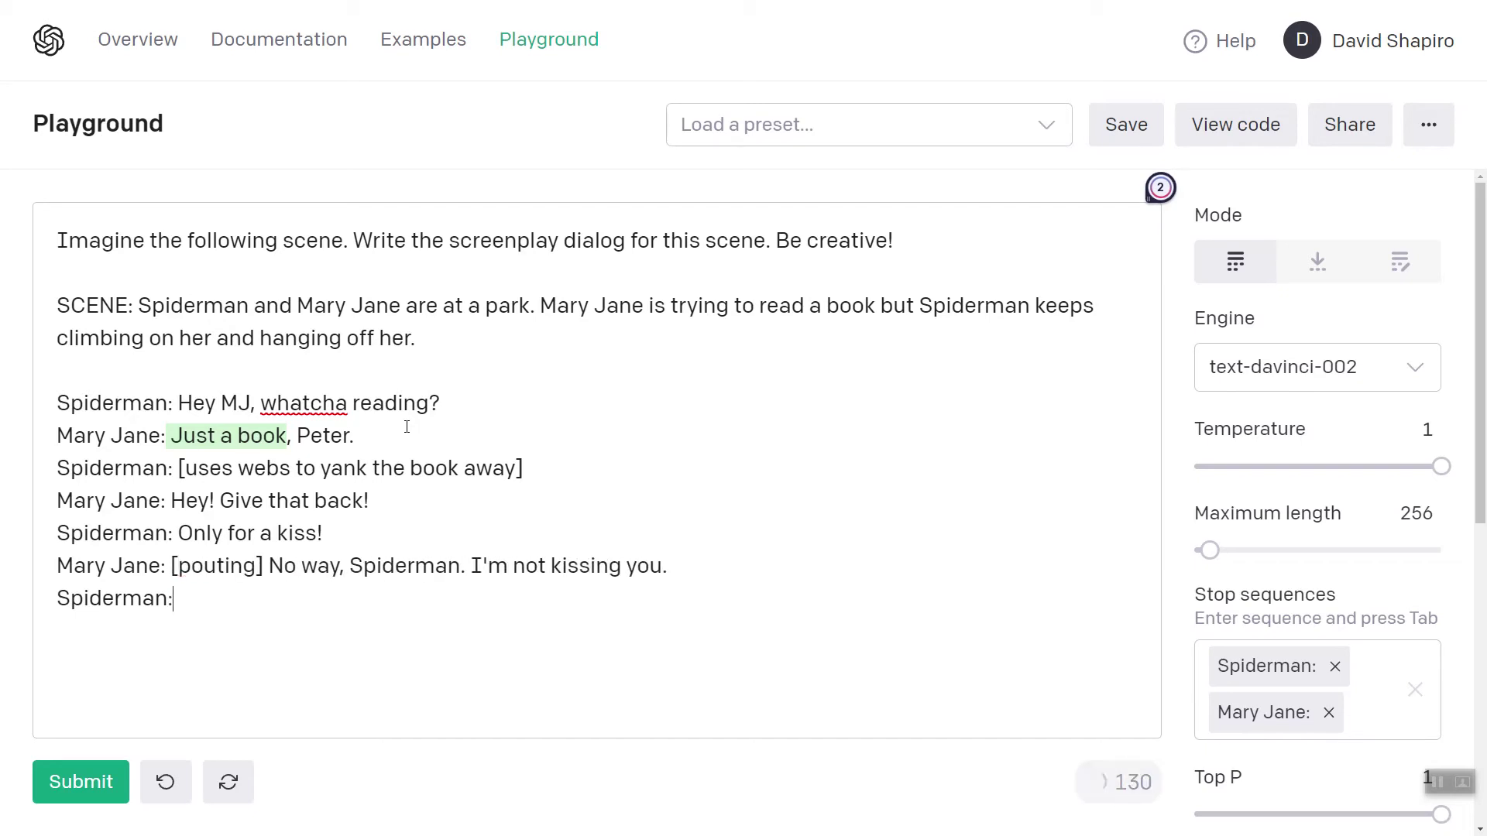
- Complete Spiderman's line with "Aww, why not? [he climbs on her back like a spider]", add a "Mary Jane:" cue below, and generate her reply
type(" Aww, why ")
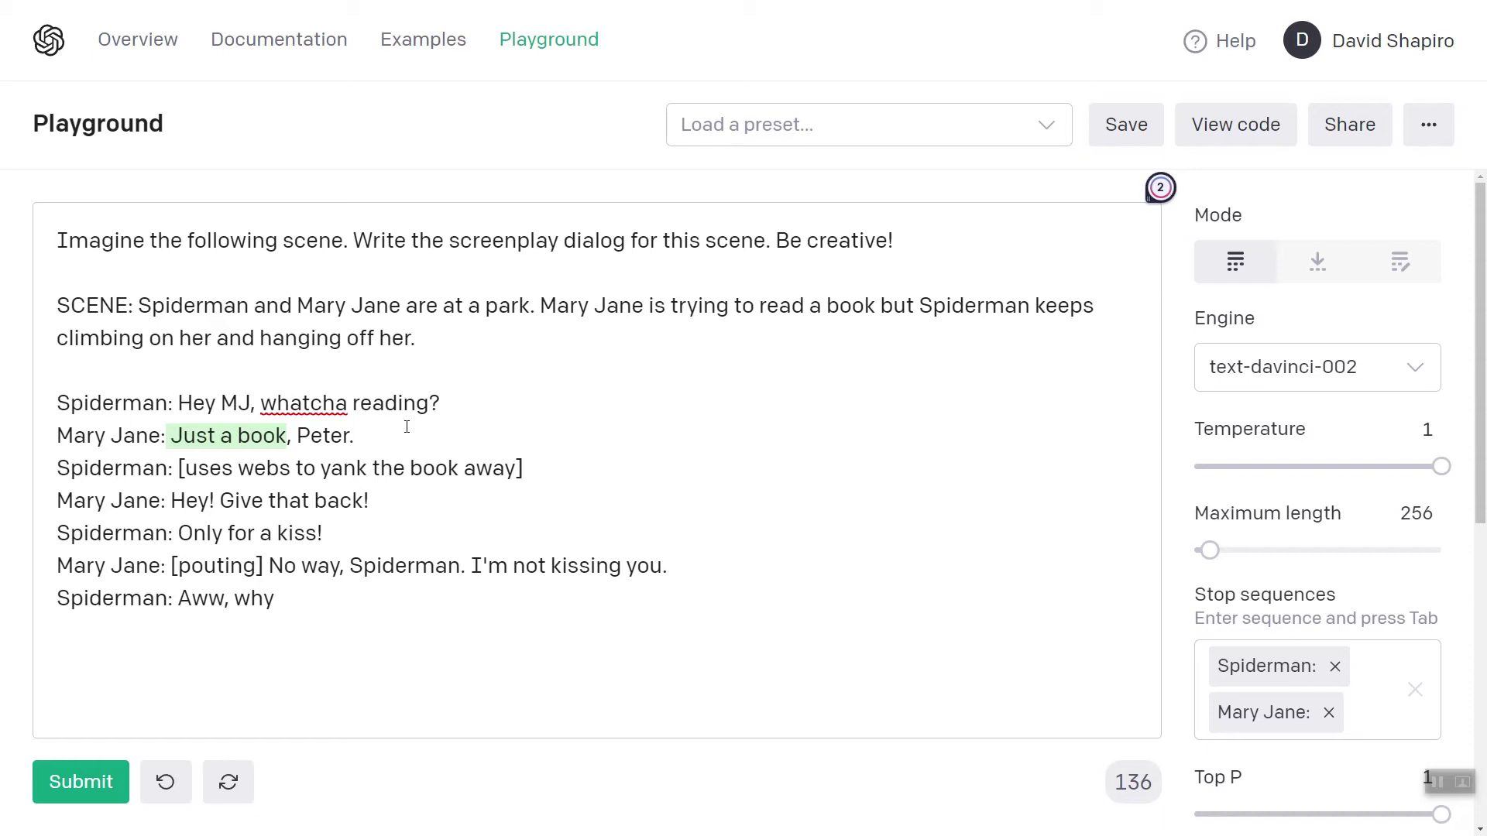
type("no")
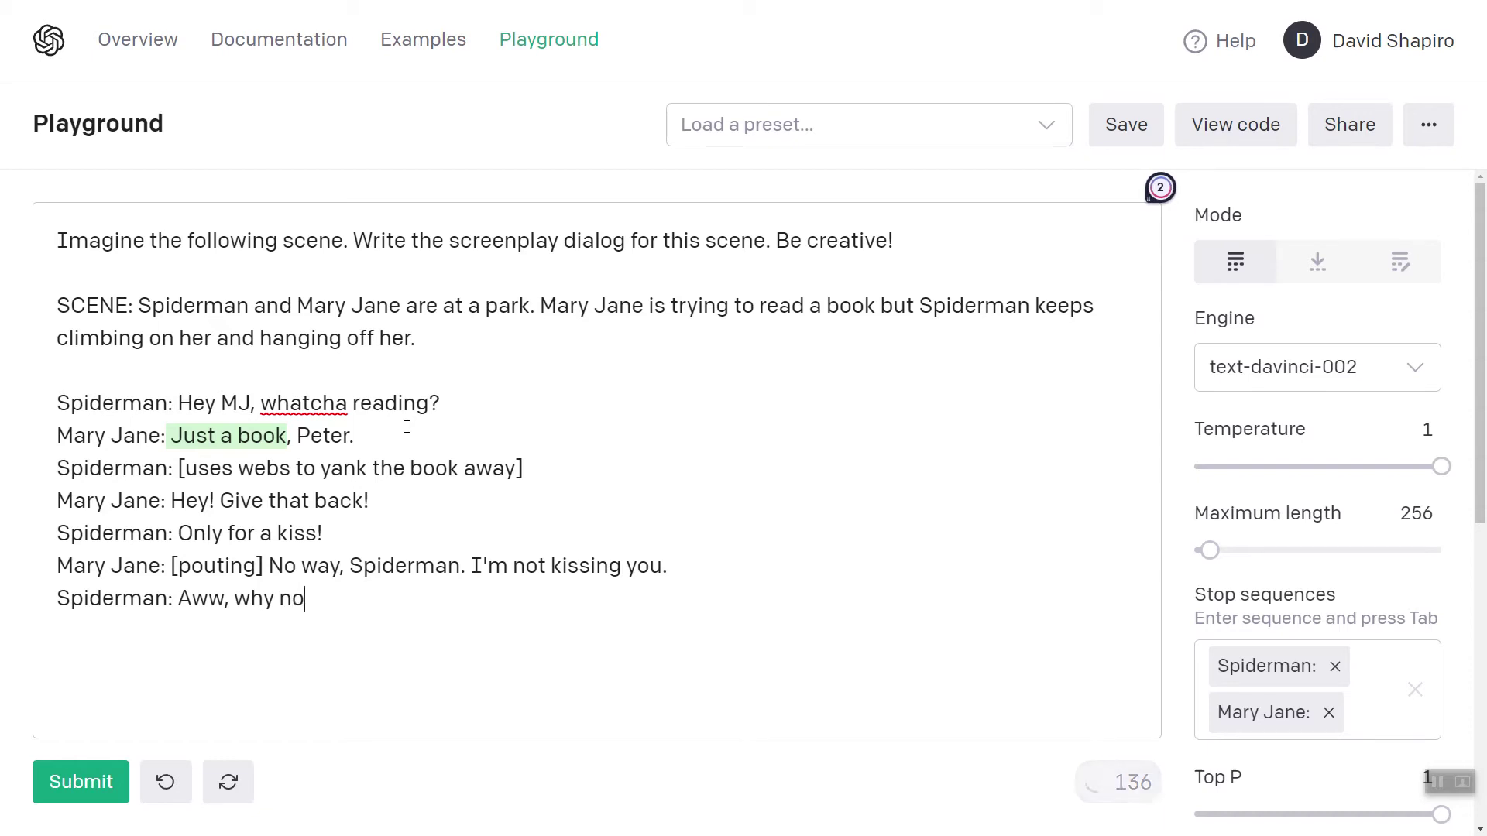
type("t? [")
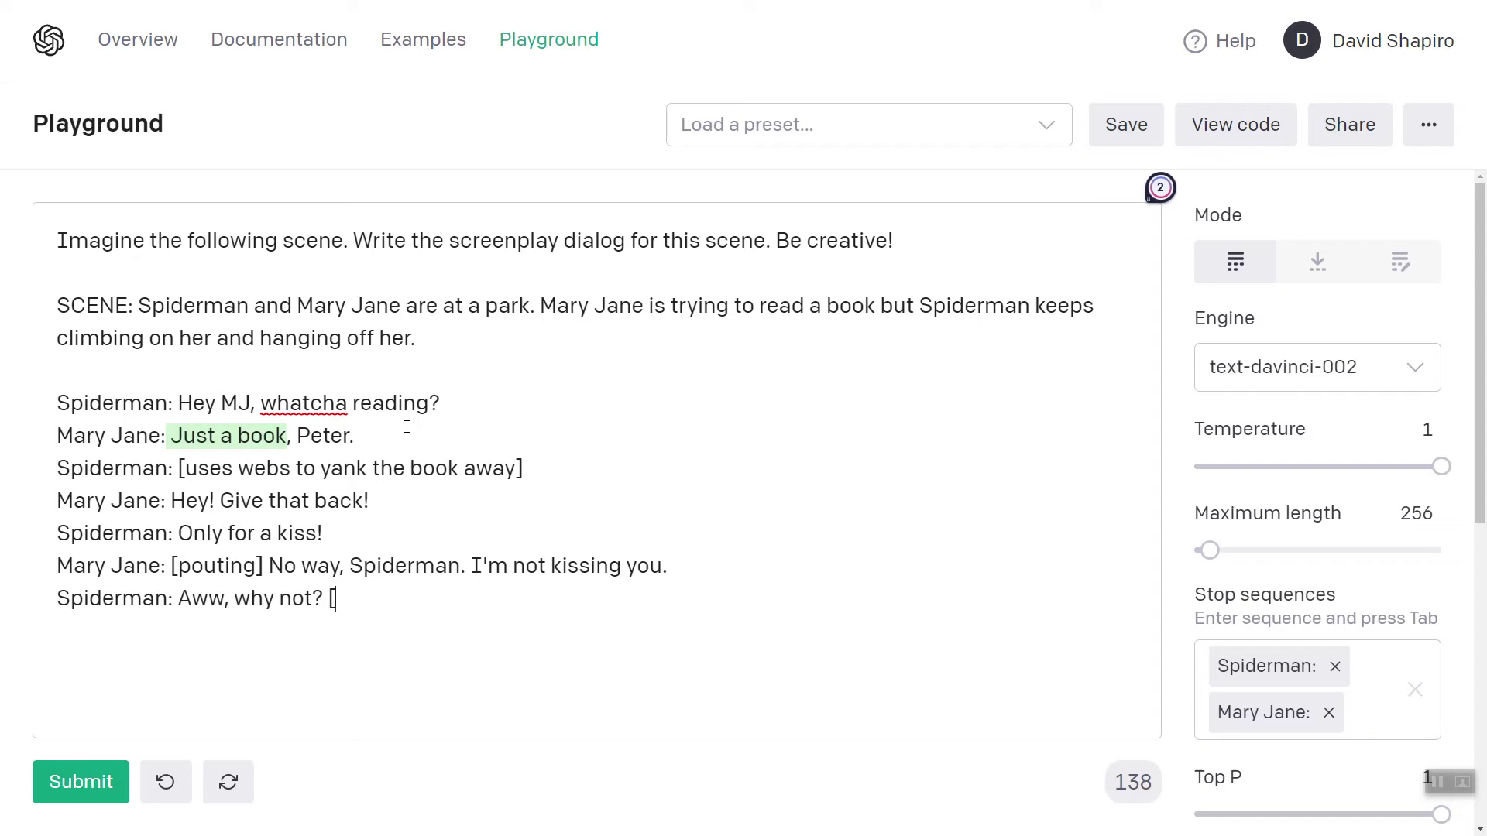
type("he climbs on")
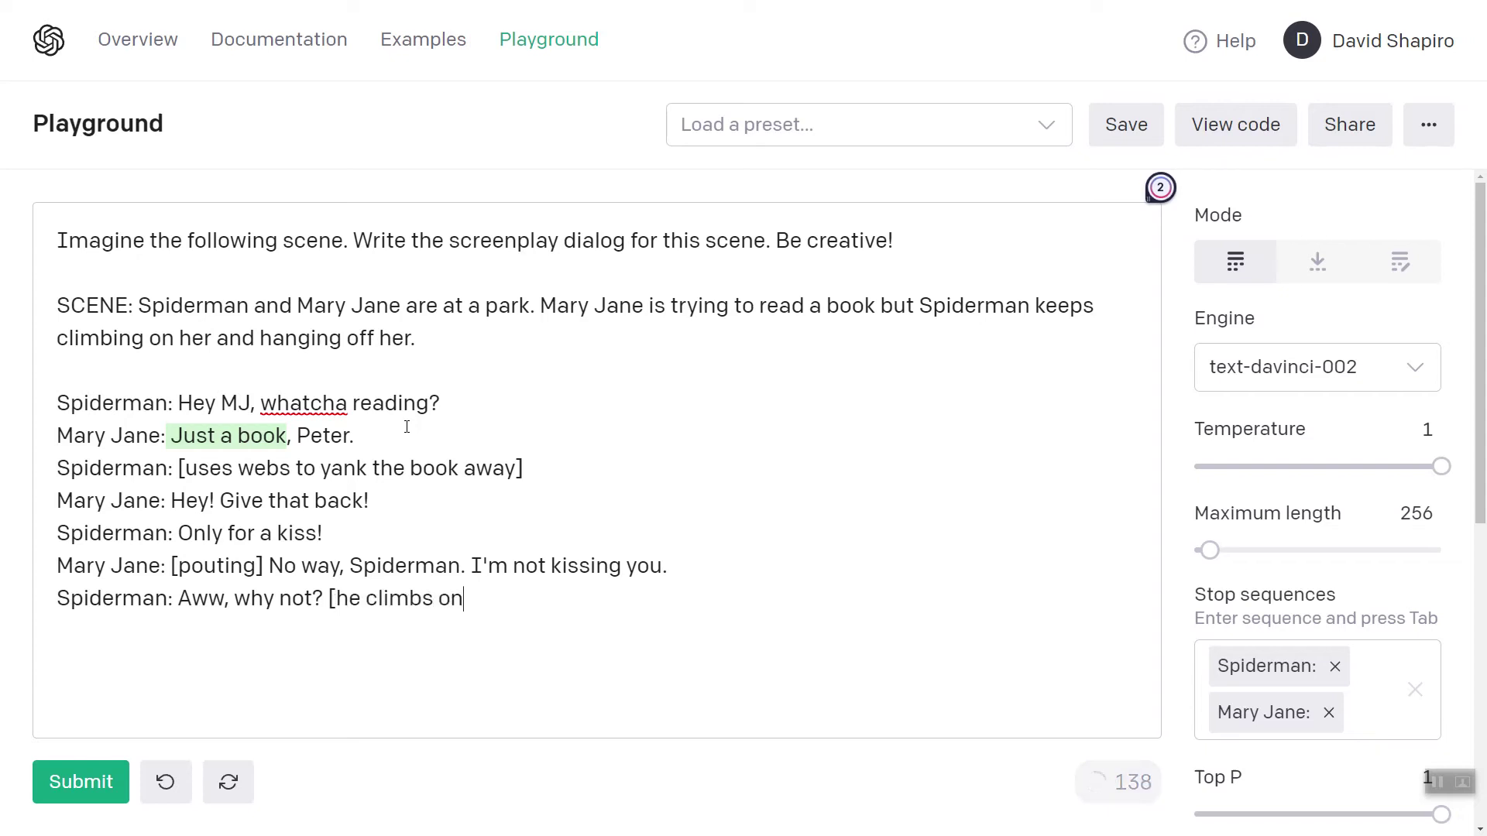
type(" her back like a sp")
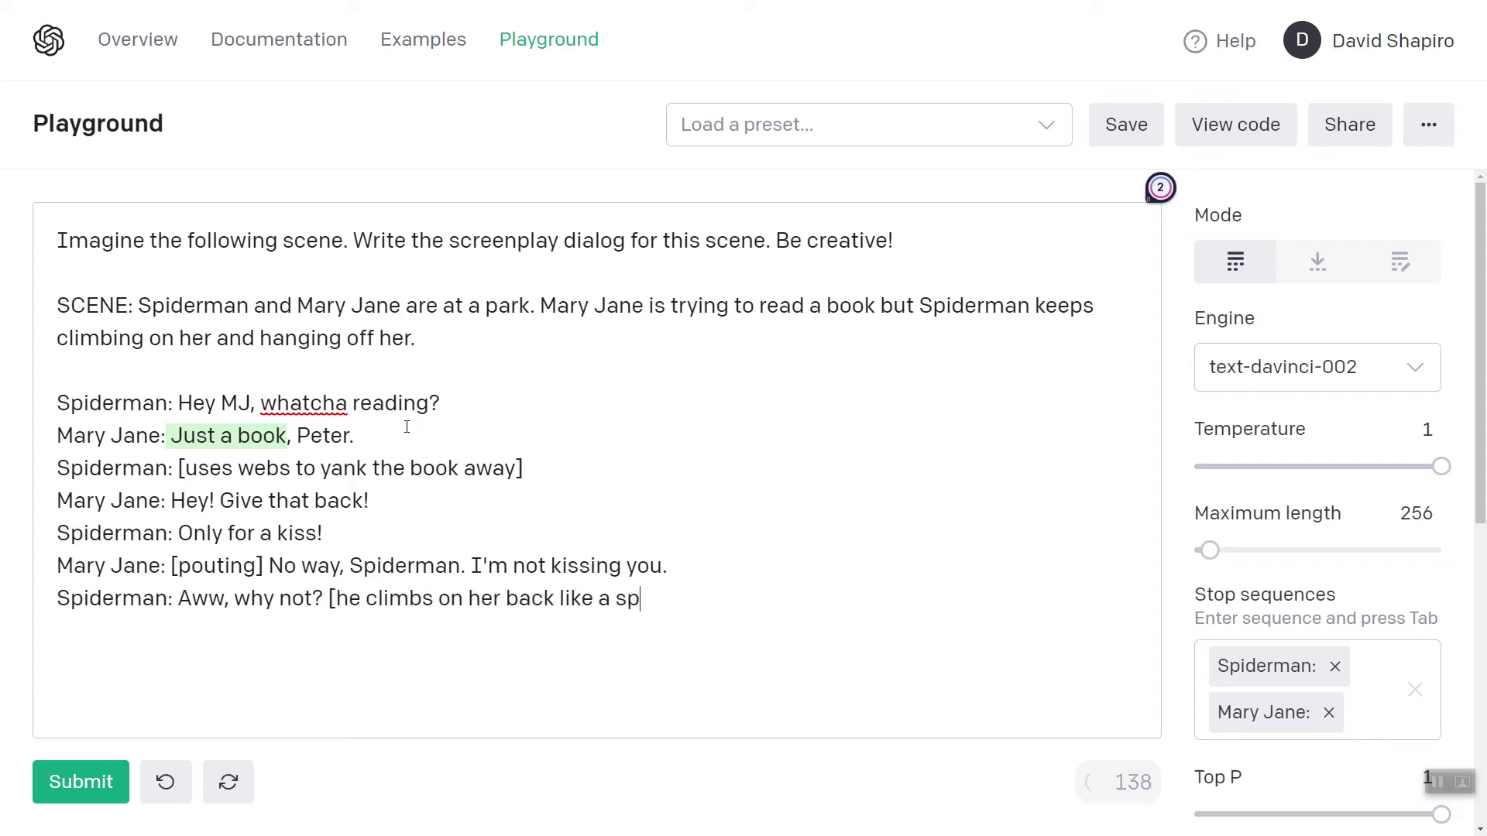
type("ider] ")
type("Mary Jane:")
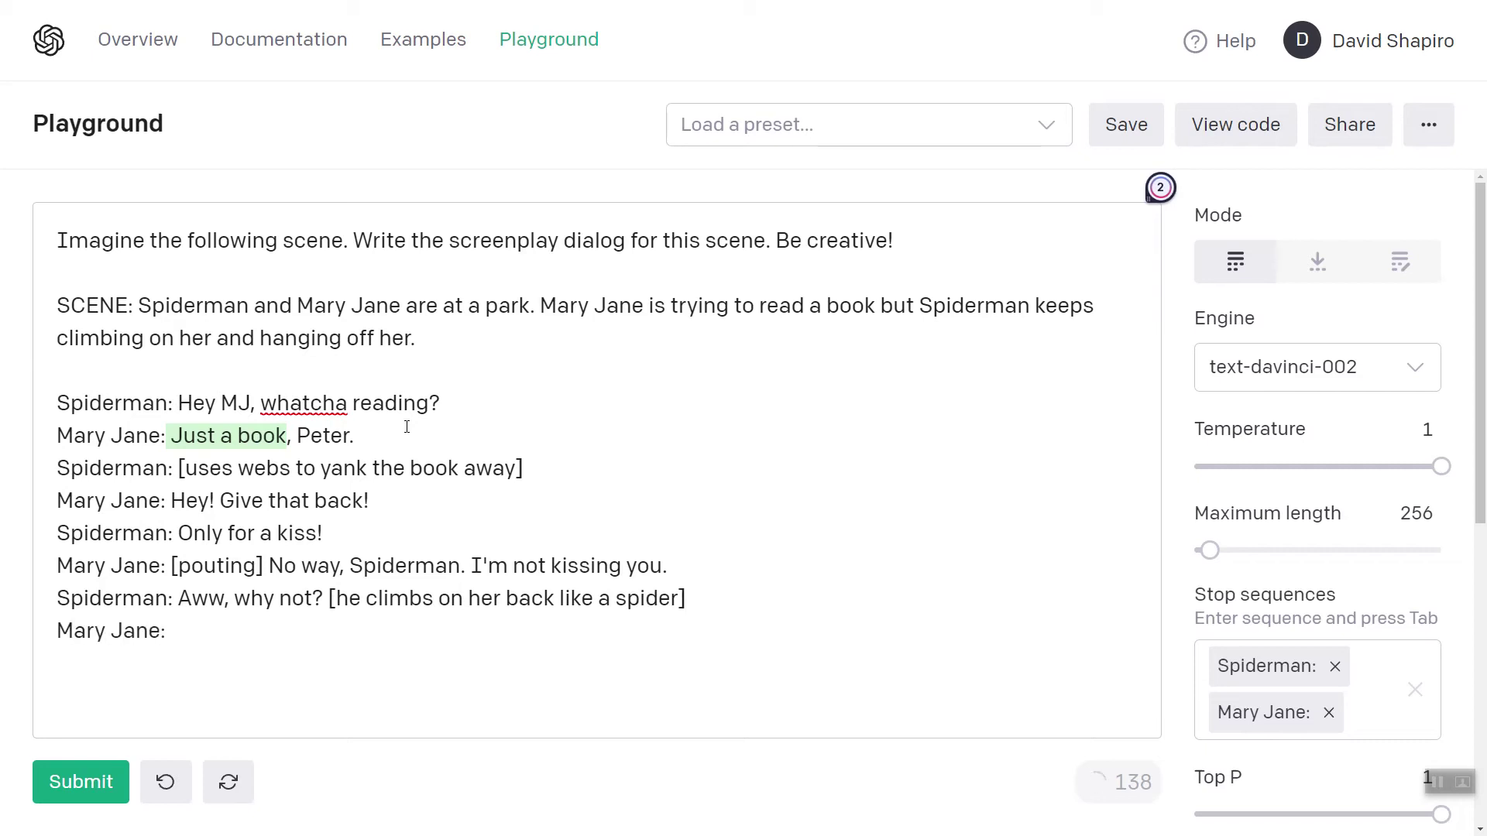
key("ctrl+Return")
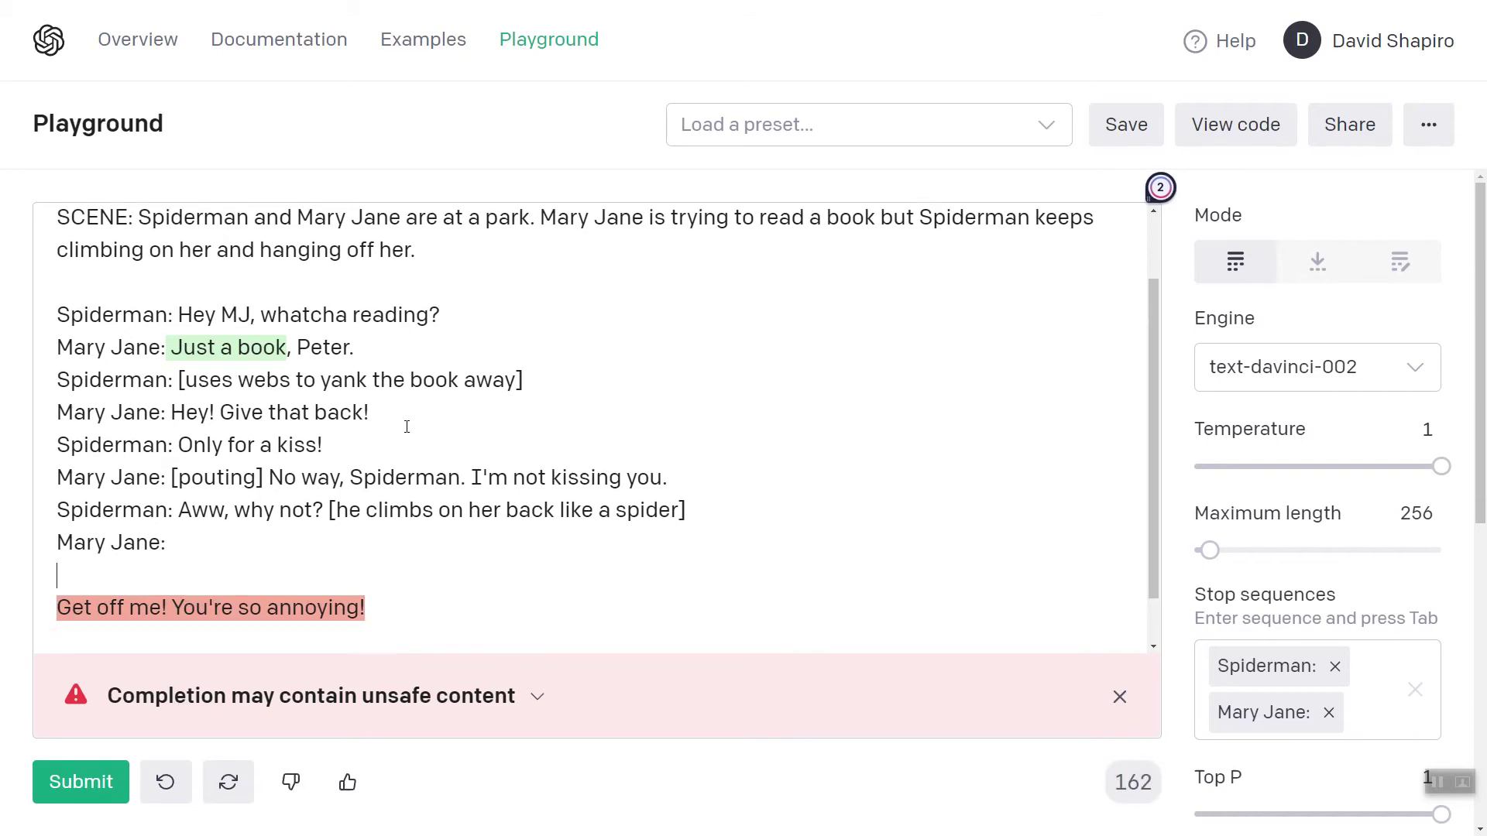
- Remove the blank lines between the "Mary Jane:" cue and "Get off me! You're so annoying!", and start a new line after the reply
key("Delete")
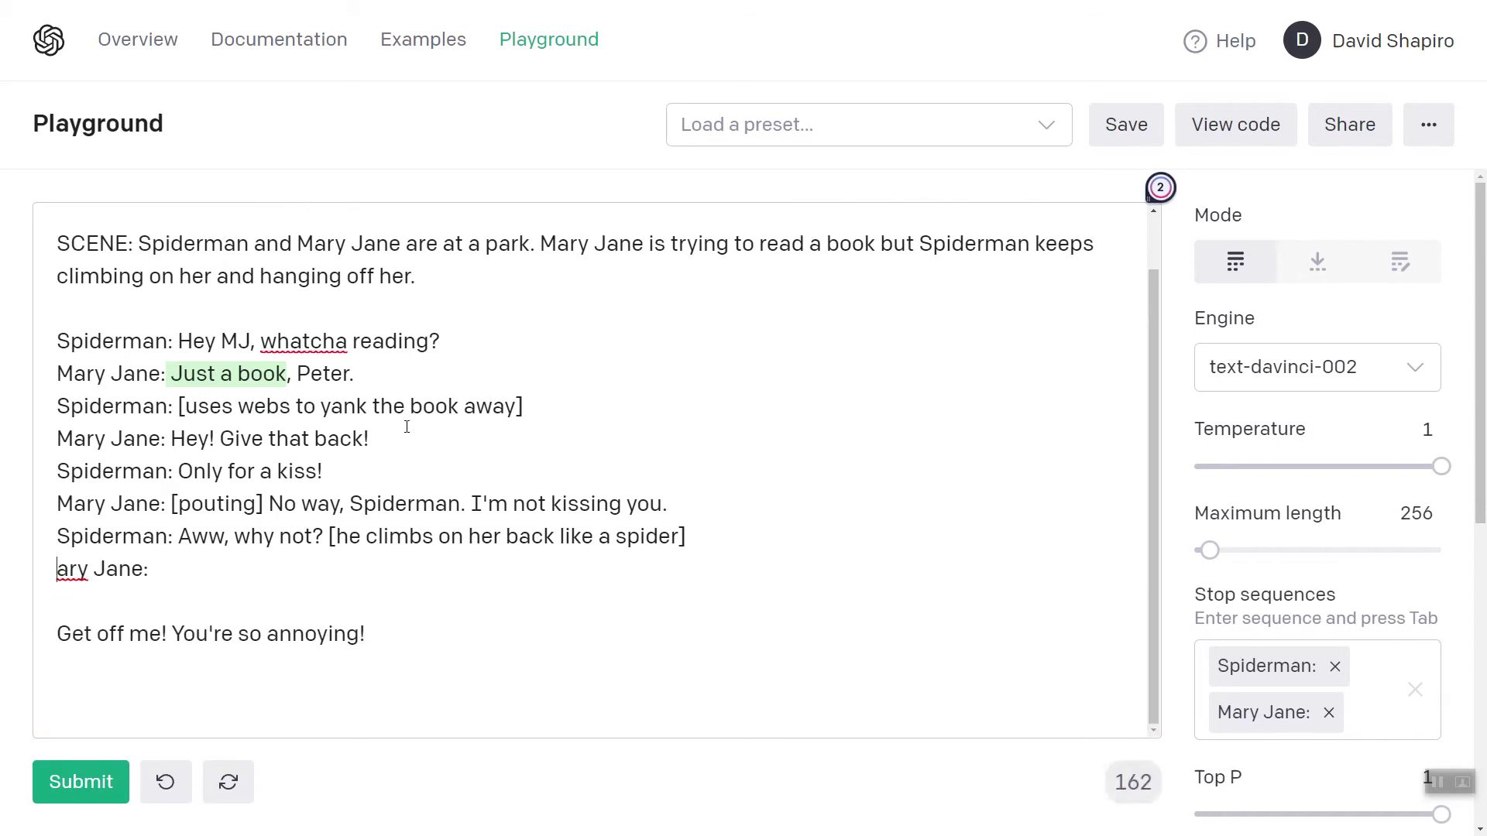
key("ctrl+z")
key("End")
key("Delete")
key("Delete")
key("End")
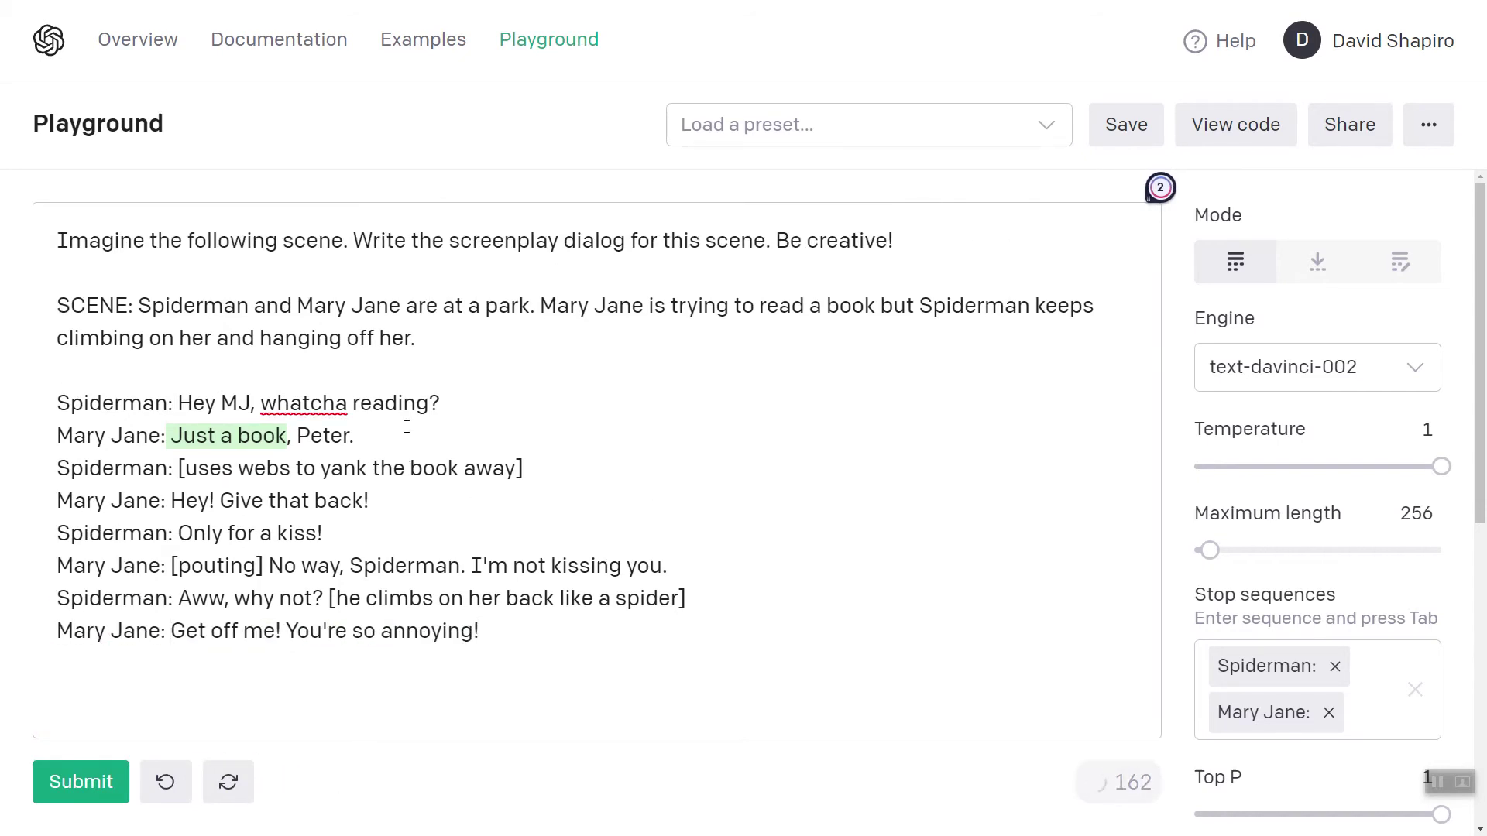
key("Return")
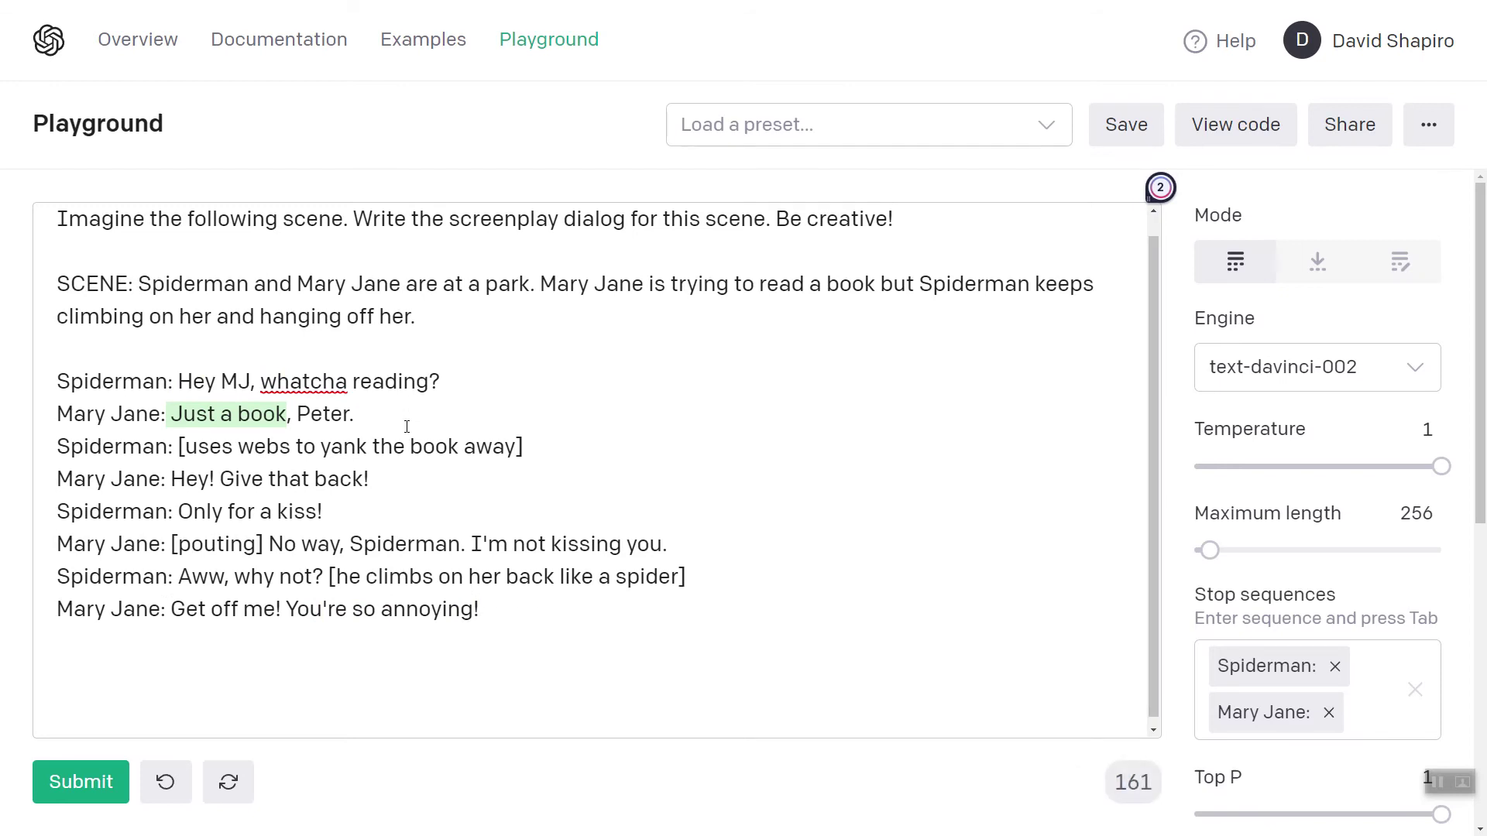
- Remove both stop sequences, add a "Spiderman:" cue on the last line, and generate the rest of the scene
left_click(1335, 666)
left_click(1333, 667)
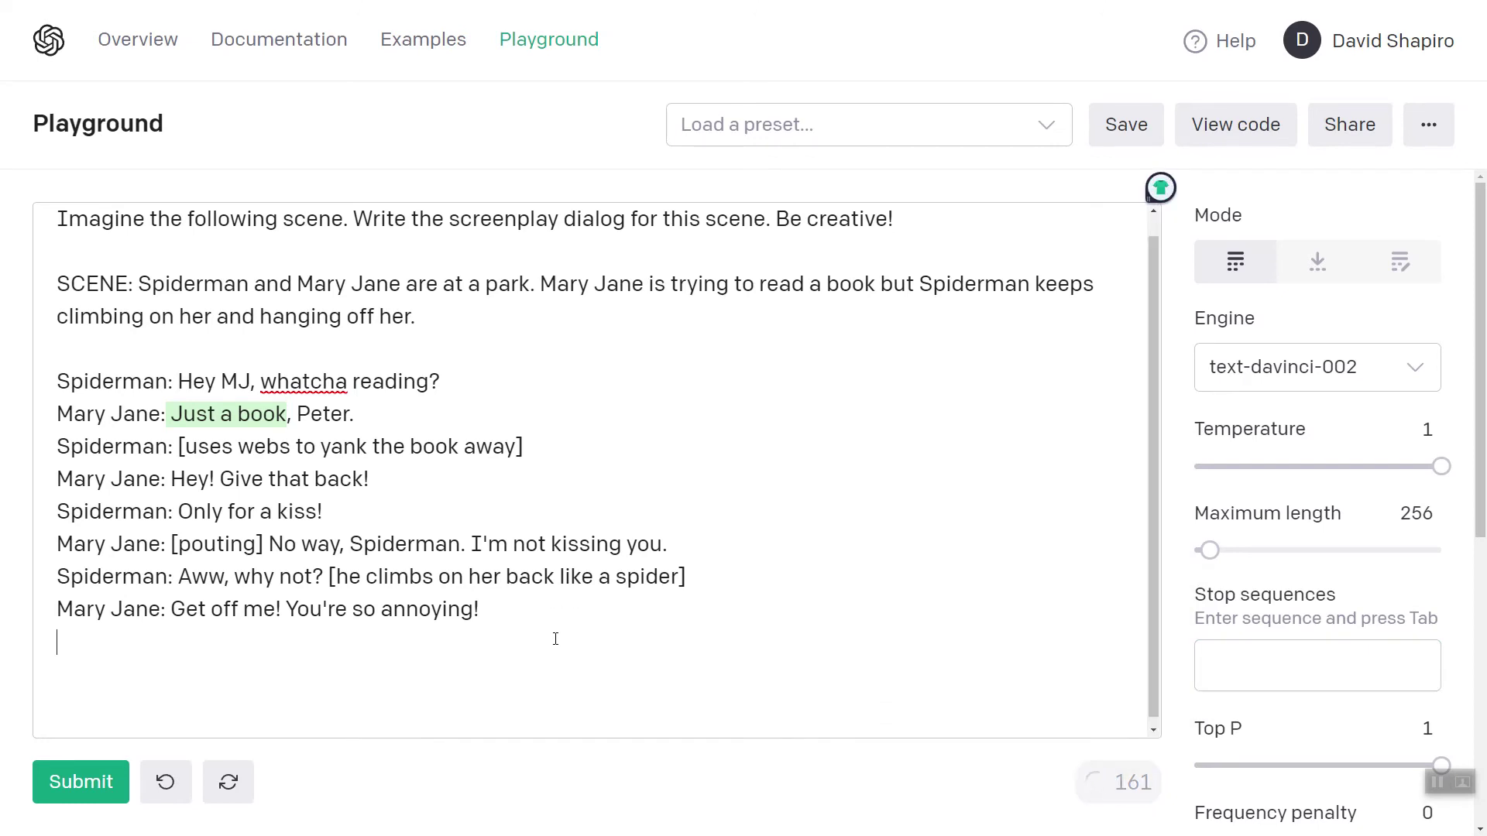
type("Spider")
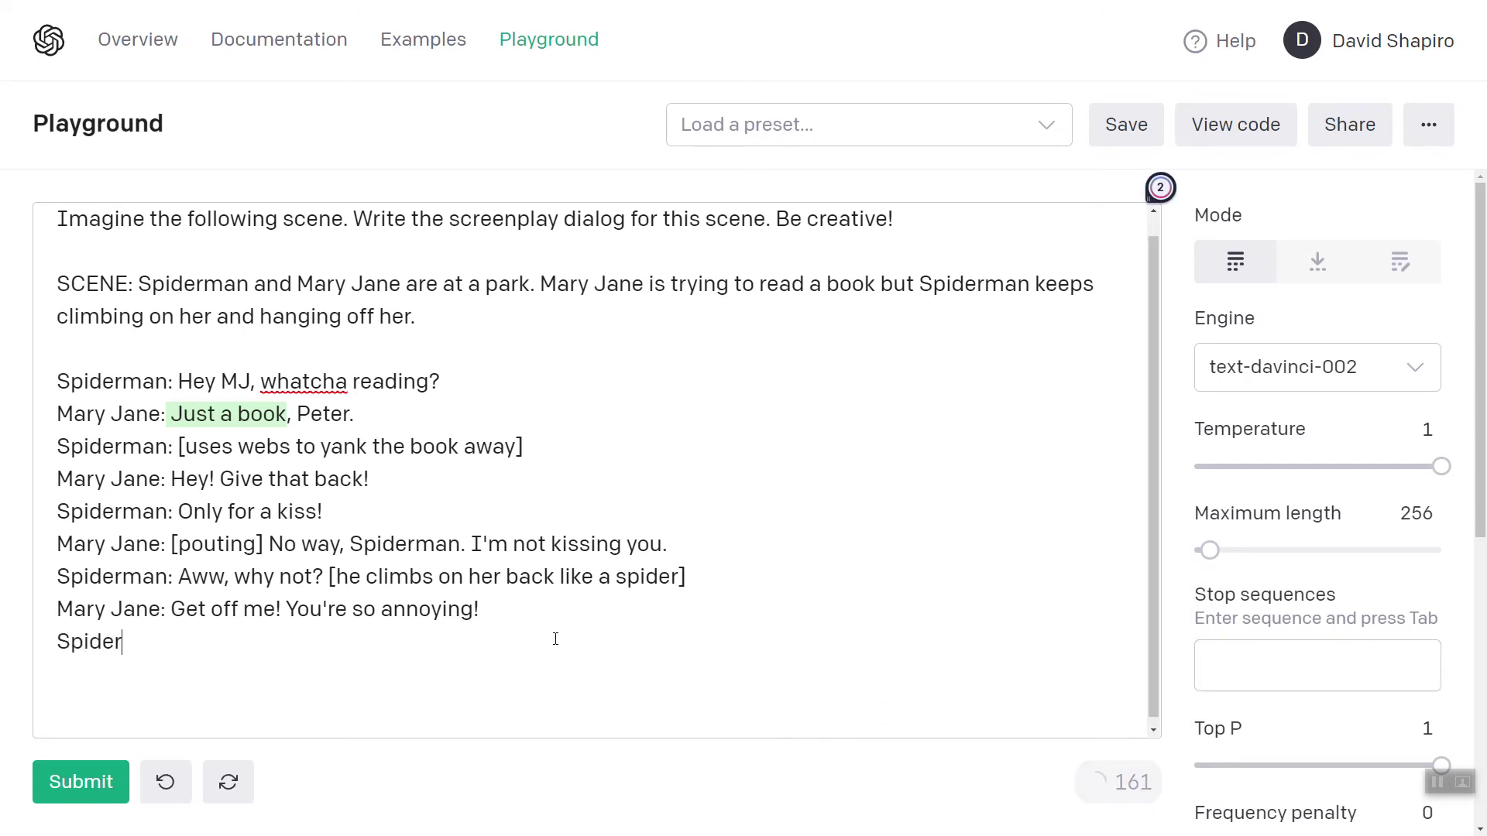
type("man:")
key("ctrl+Return")
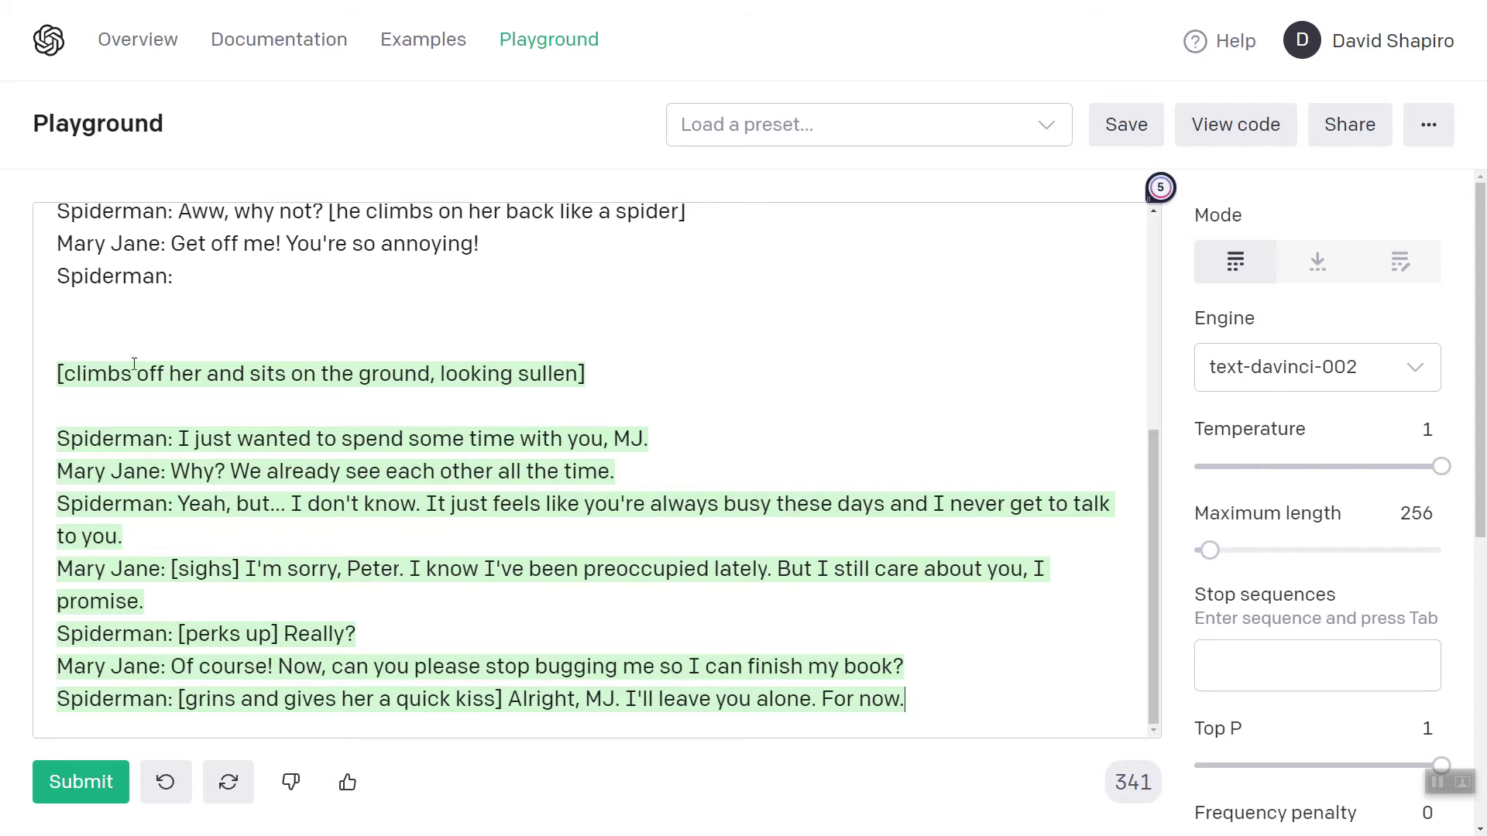
- Delete the blank lines around the "[climbs off her and sits on the ground, looking sullen]" direction so it follows its "Spiderman:" cue
left_click(219, 286)
key("Delete")
key("Delete")
key("Delete")
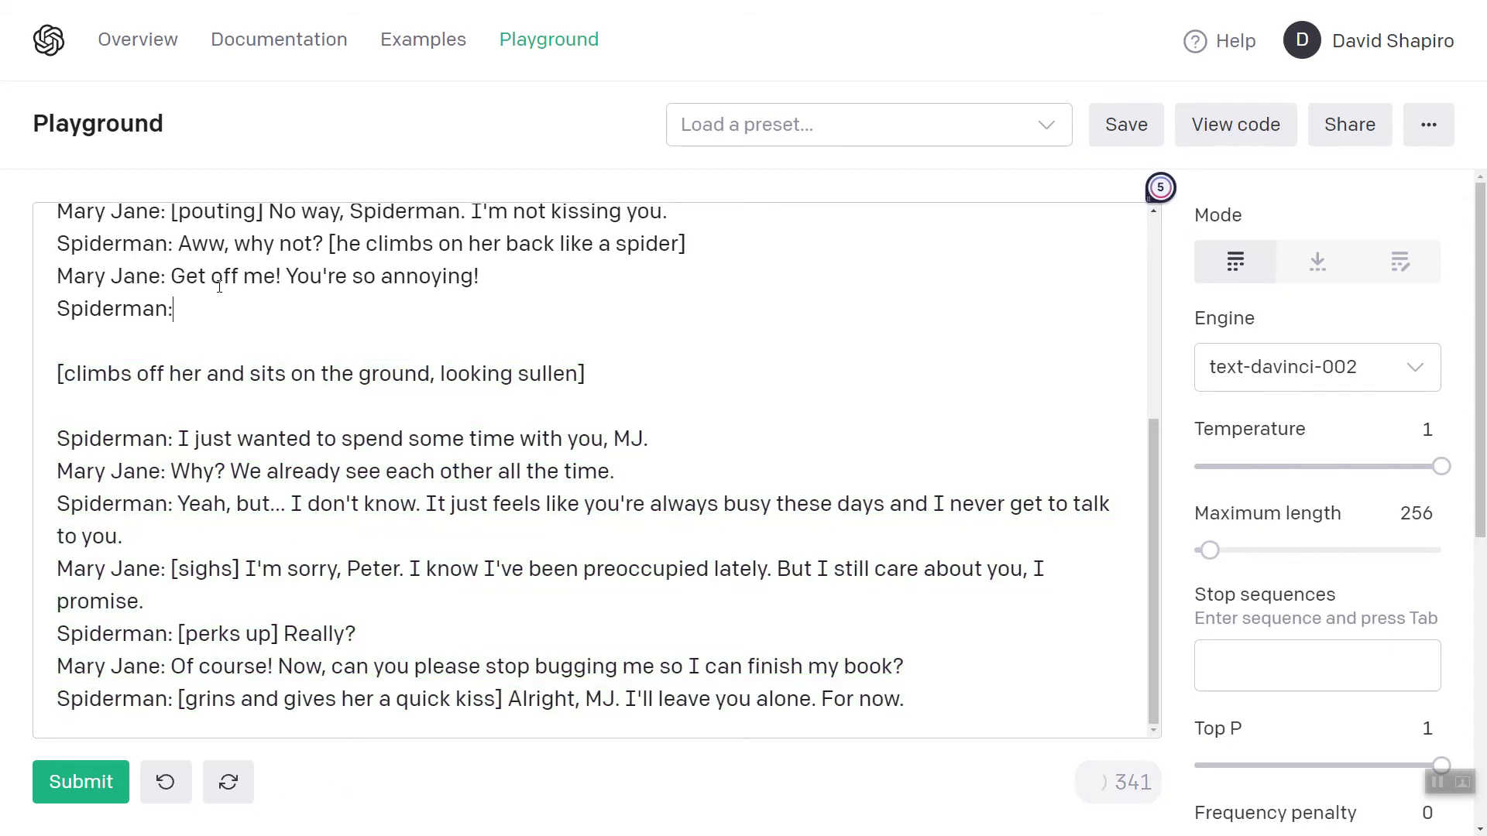
key("Delete")
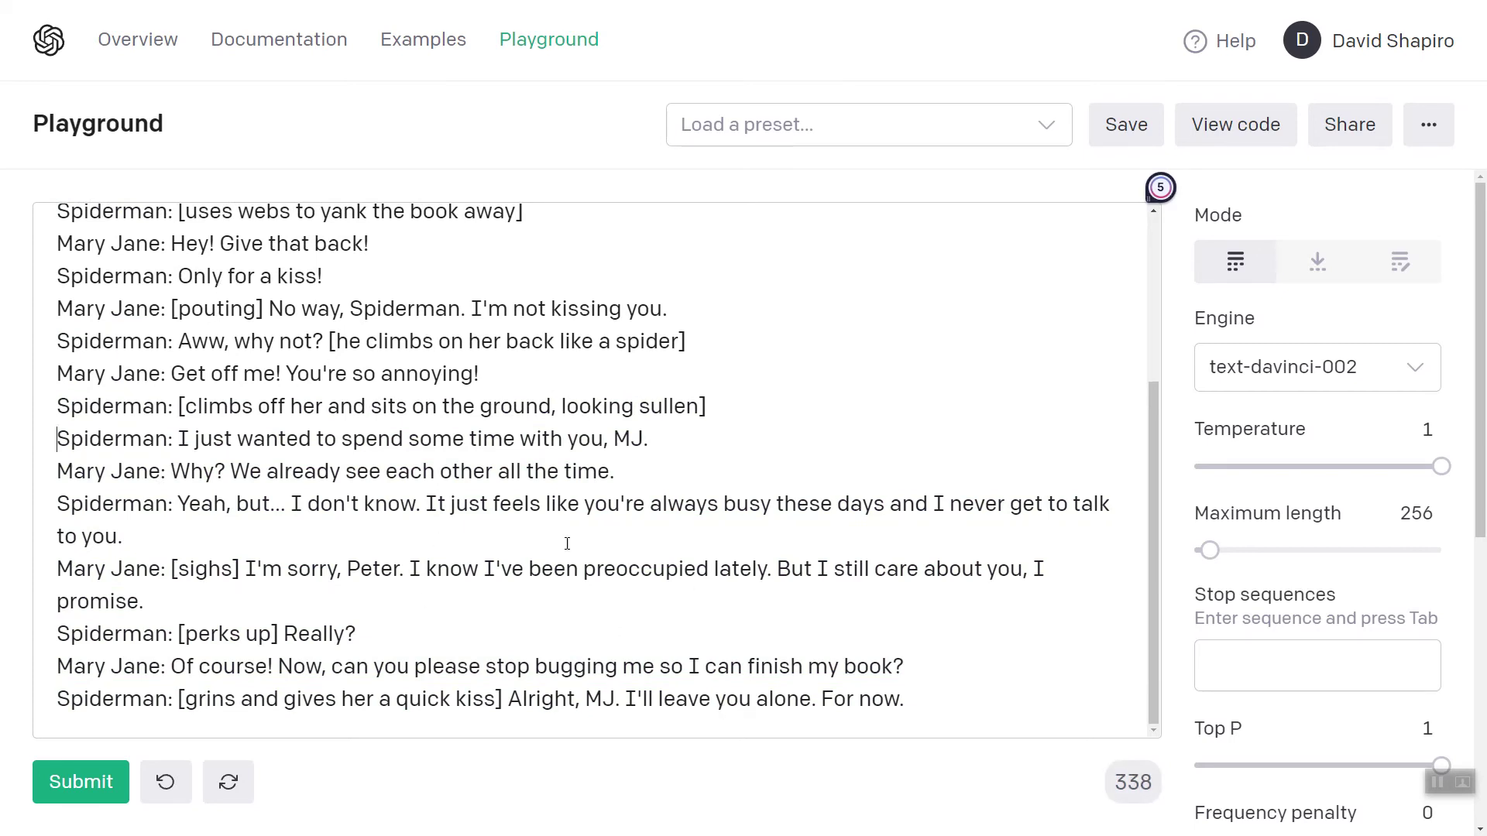
- Delete everything below Mary Jane's line "Get off me! You're so annoying!"
scroll(522, 523, "up", 2)
scroll(522, 522, "up", 2)
scroll(521, 521, "down", 2)
scroll(527, 521, "up", 2)
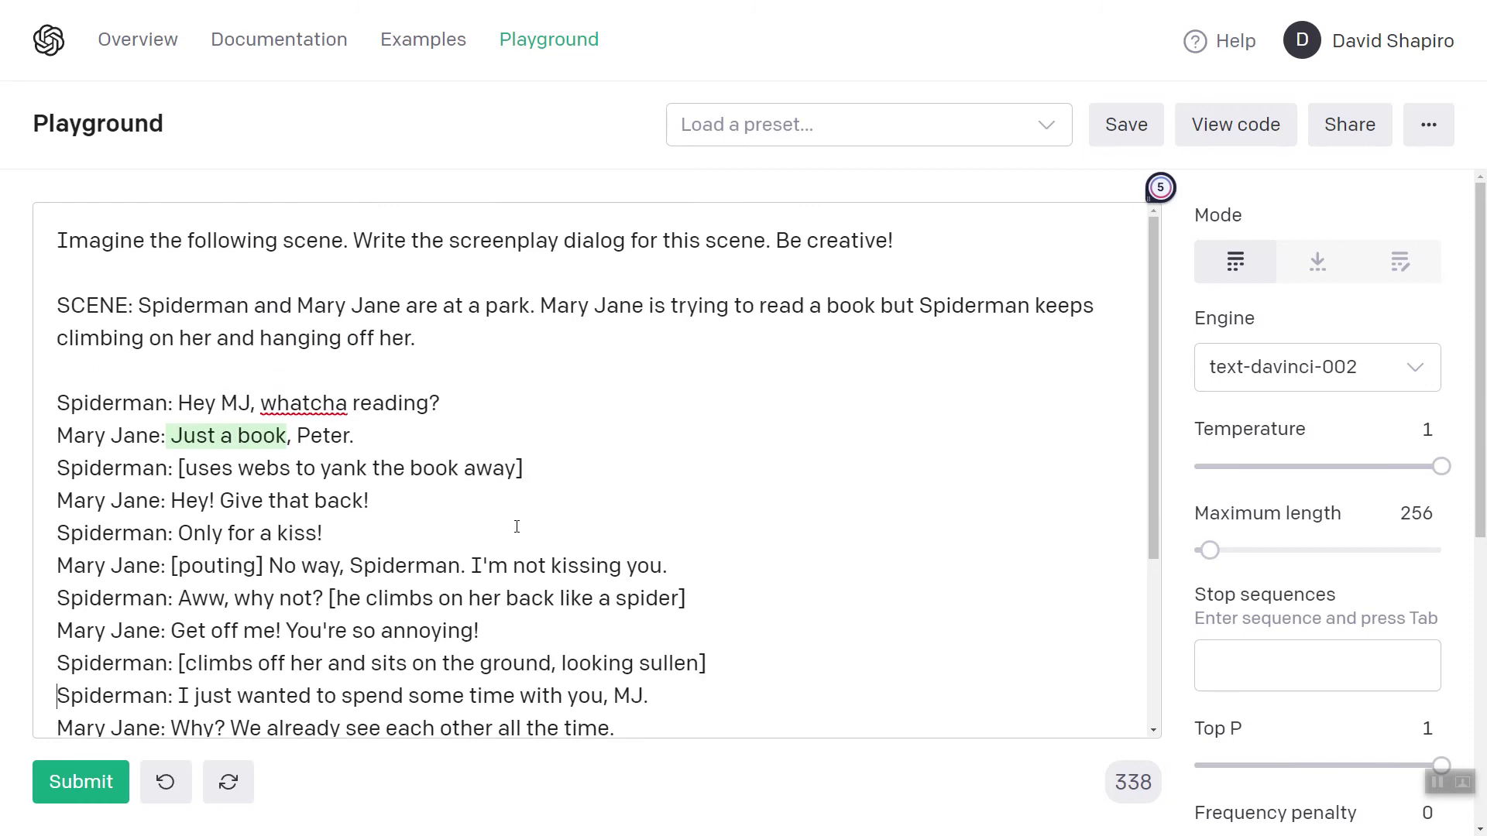
scroll(405, 513, "down", 2)
left_click(568, 486)
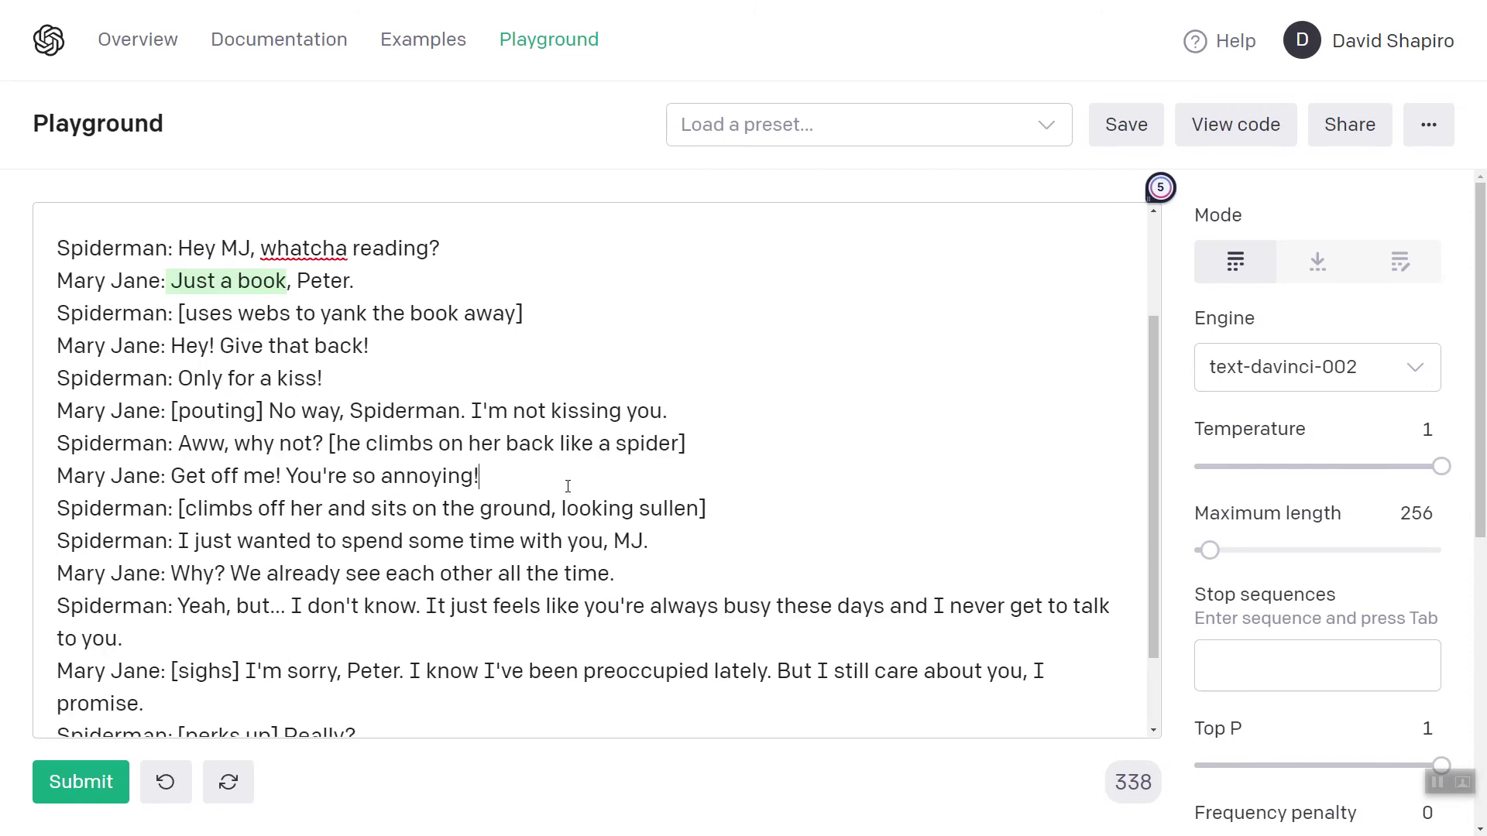
key("Right")
key("ctrl+shift+End")
key("Delete")
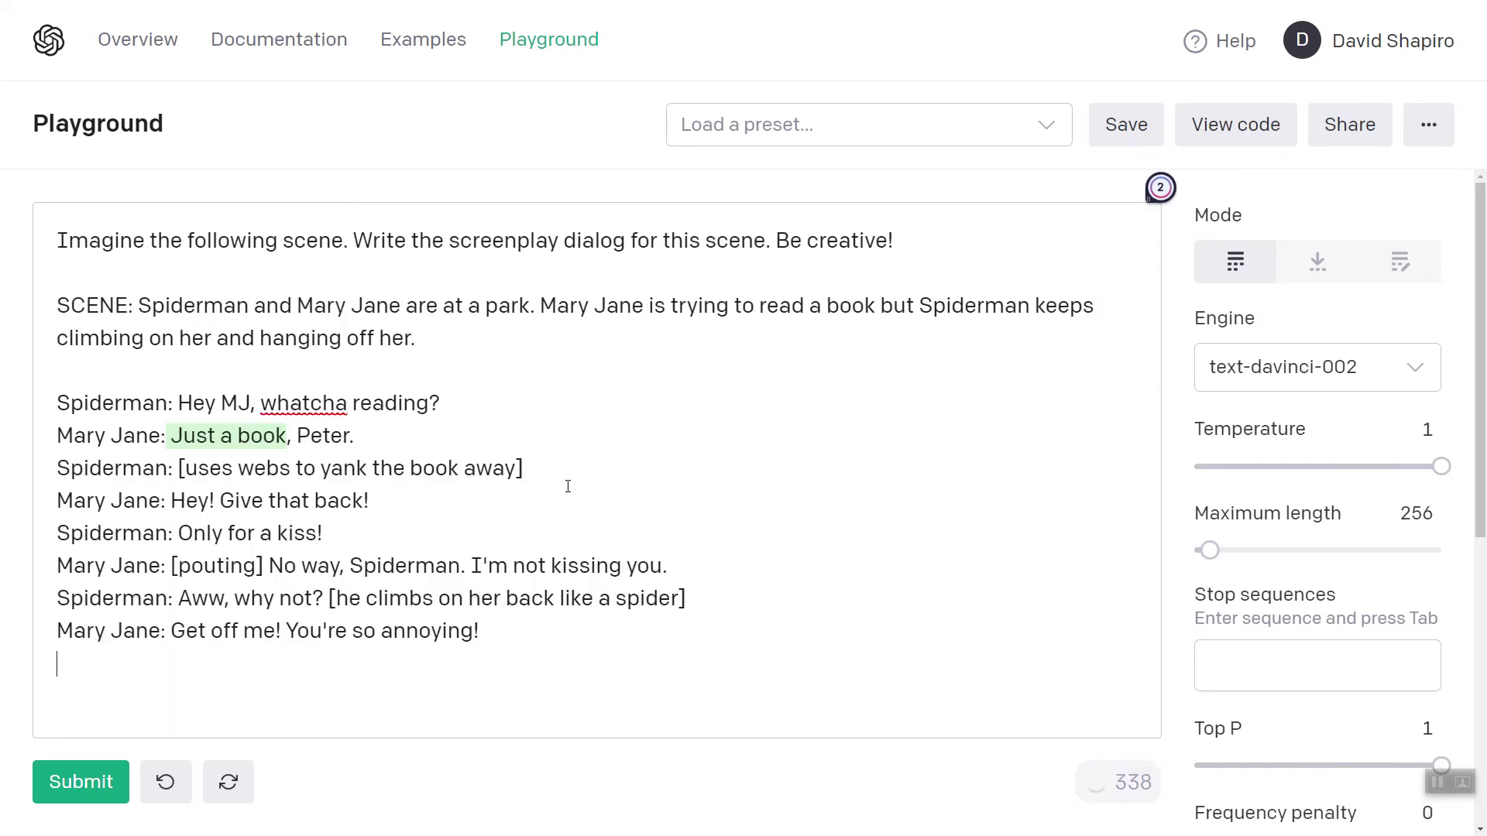
- Append the sentence "The scene escalates into an argument." to the end of the SCENE description
left_click(454, 339)
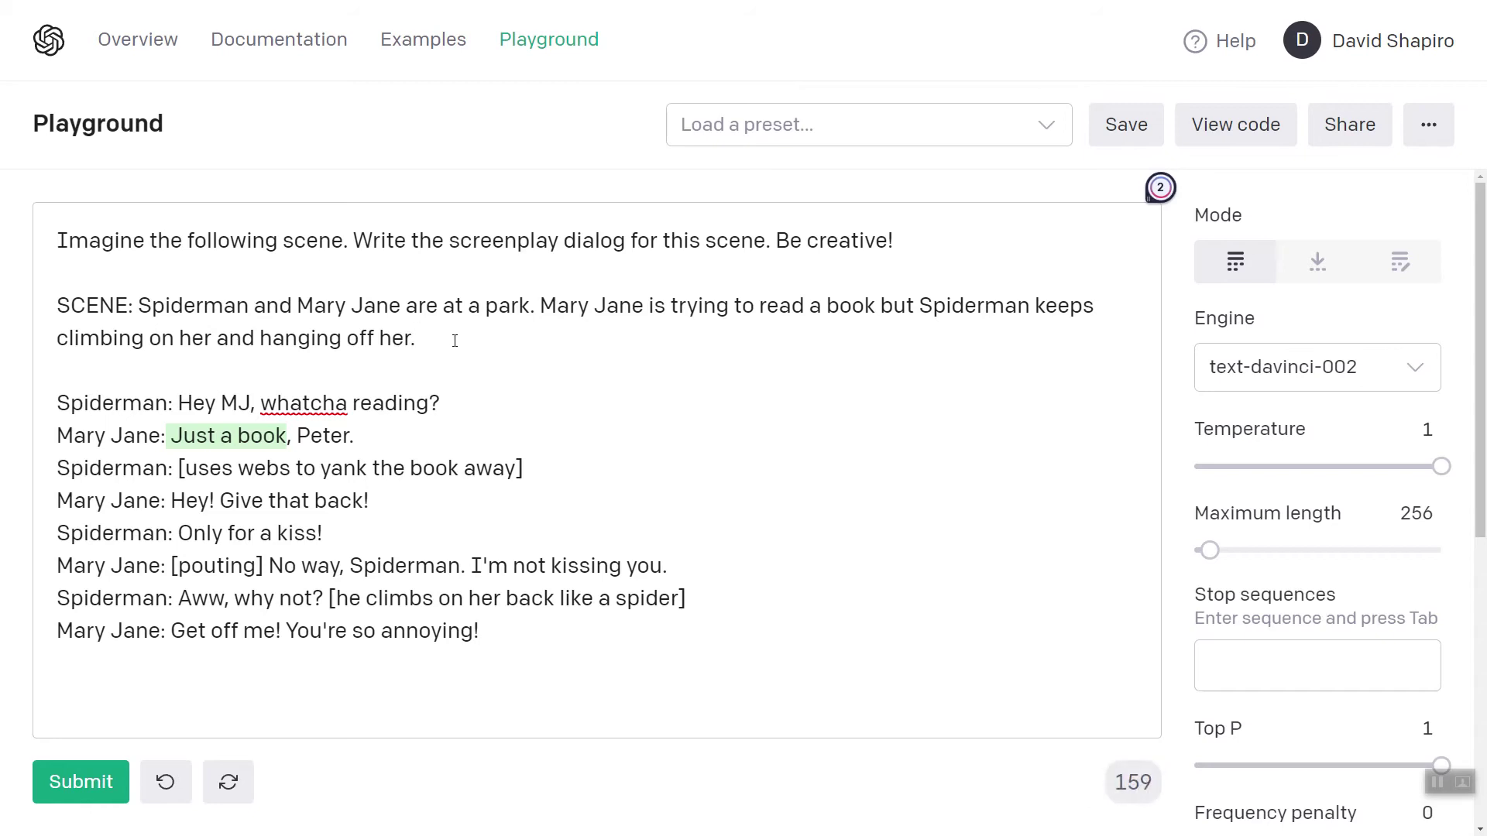
type("The scene ")
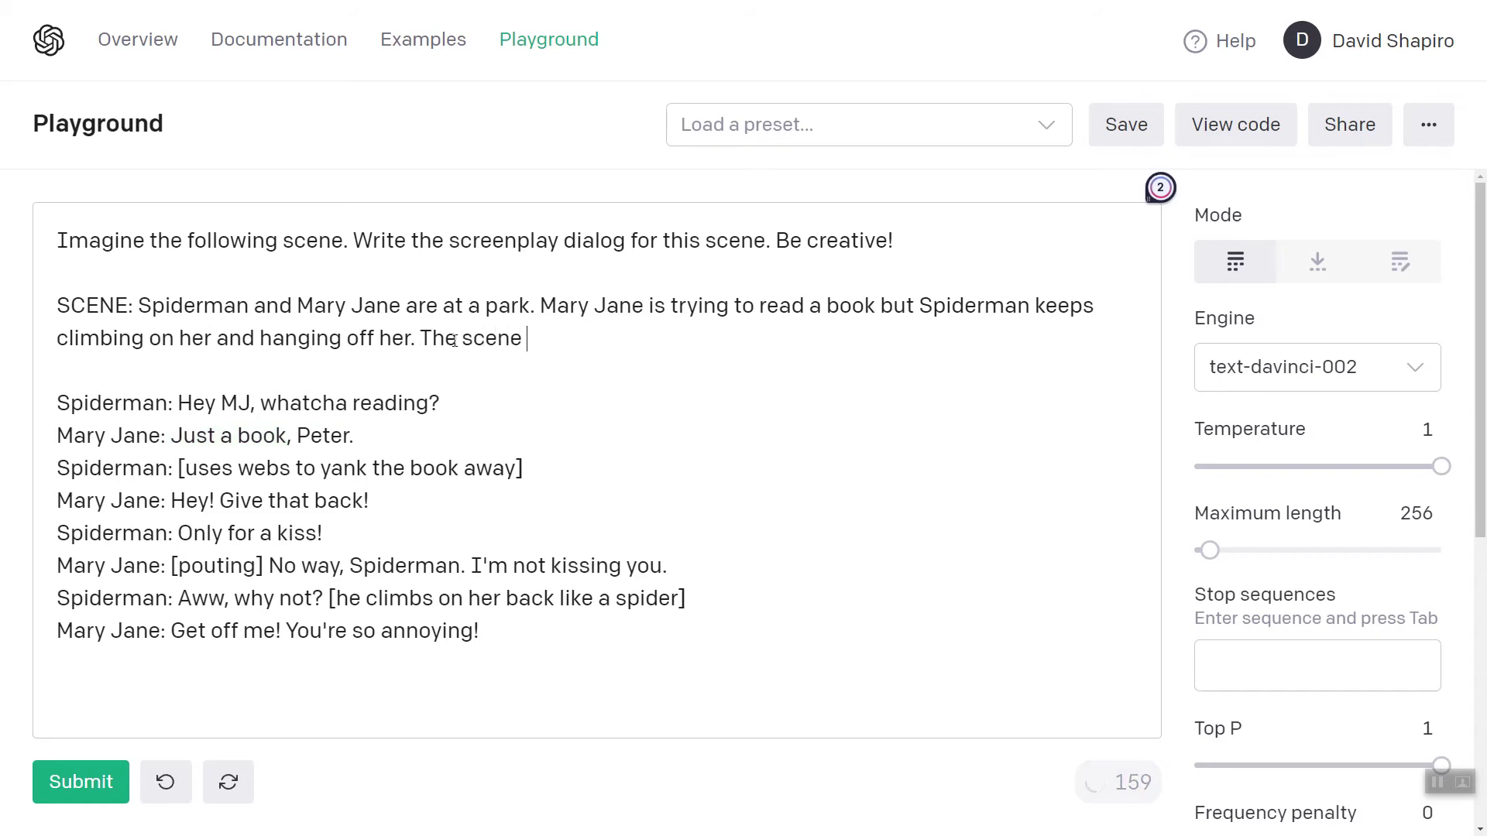
type("escalates into a fi")
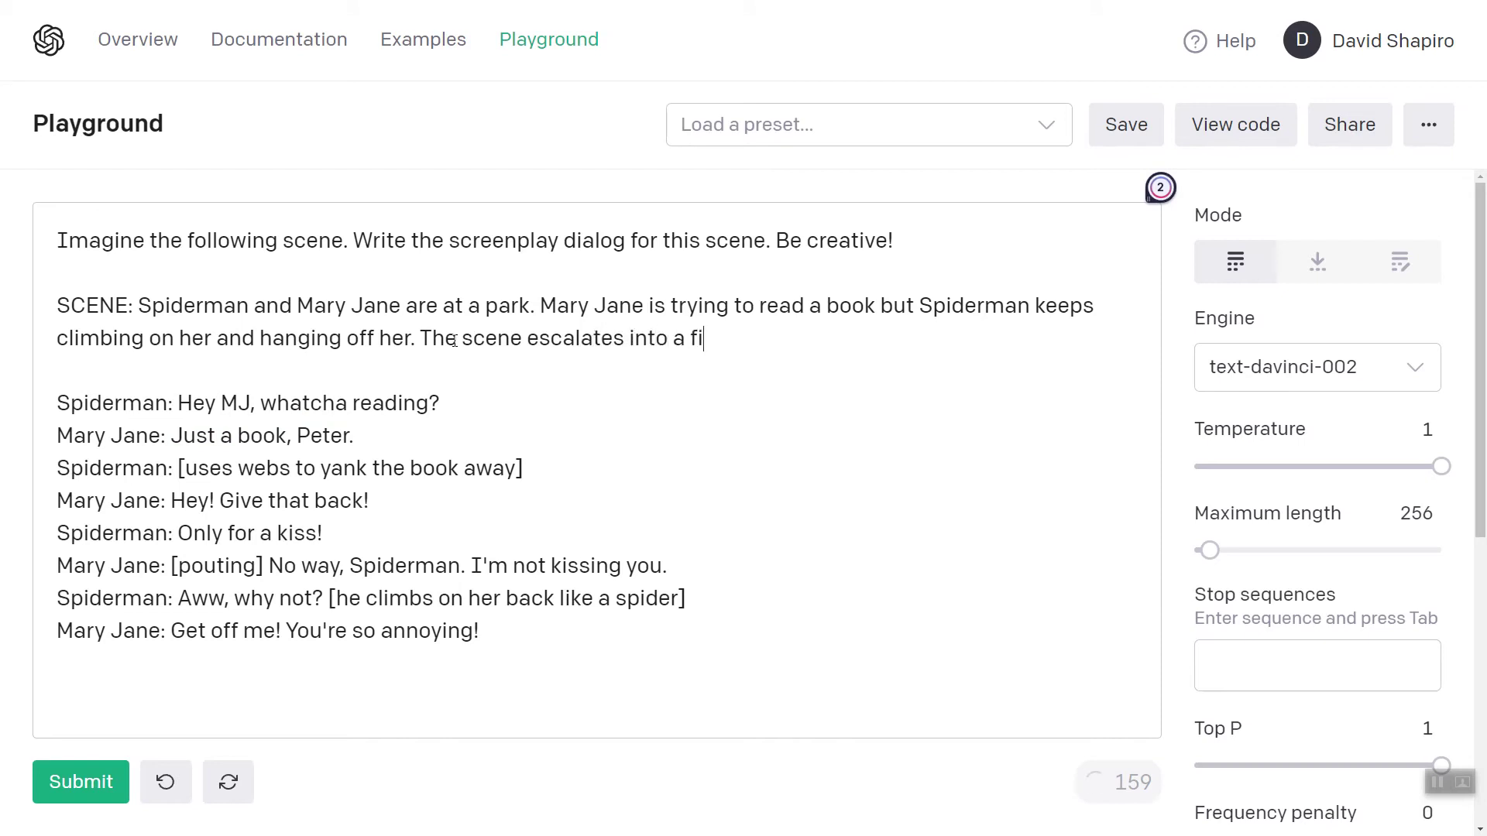
key("BackSpace")
key("BackSpace")
type("ar")
key("BackSpace")
key("BackSpace")
key("BackSpace")
type("rgument")
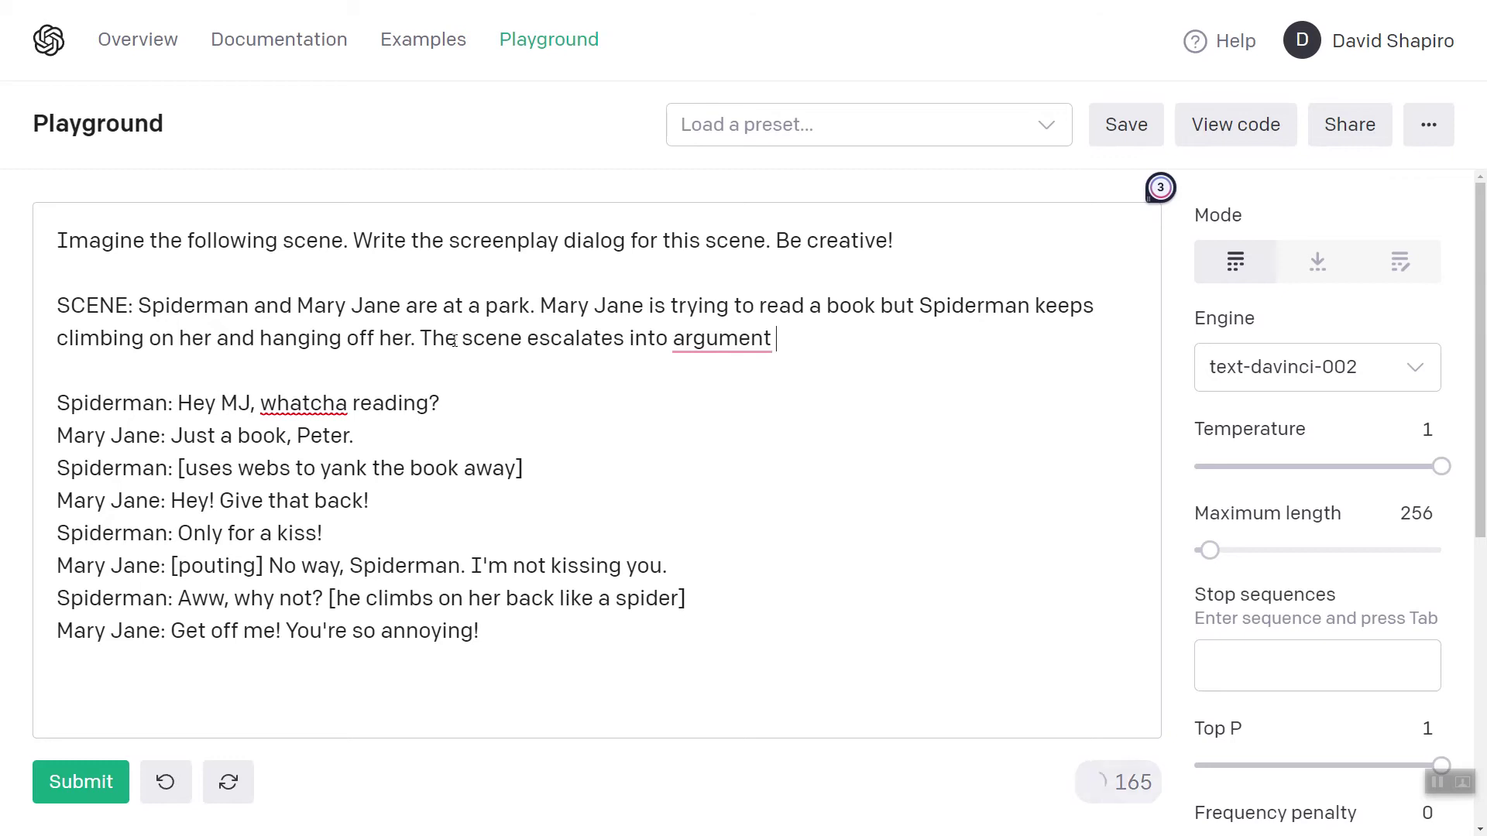
left_click(704, 338)
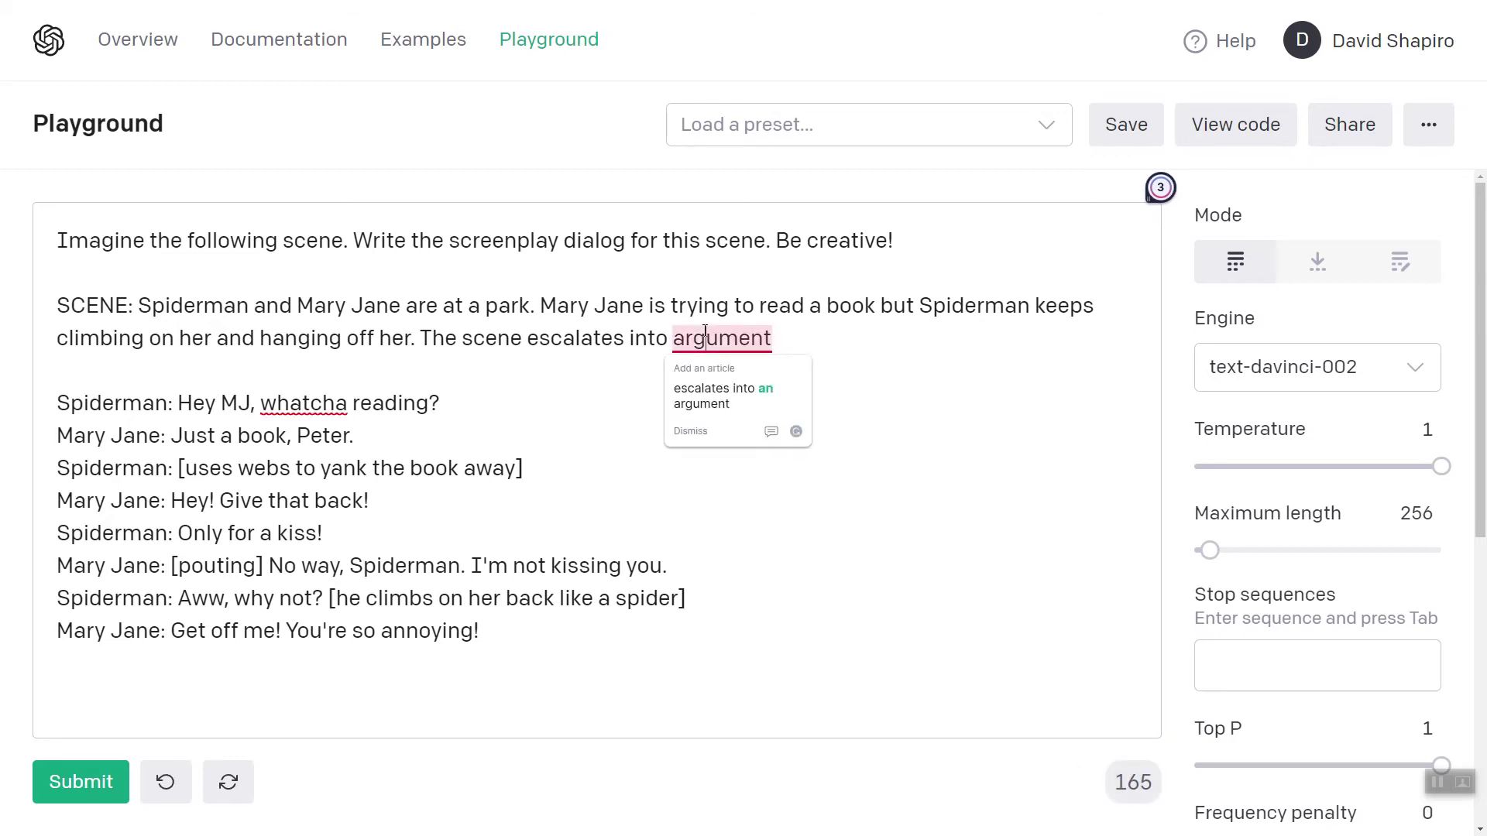
left_click(703, 419)
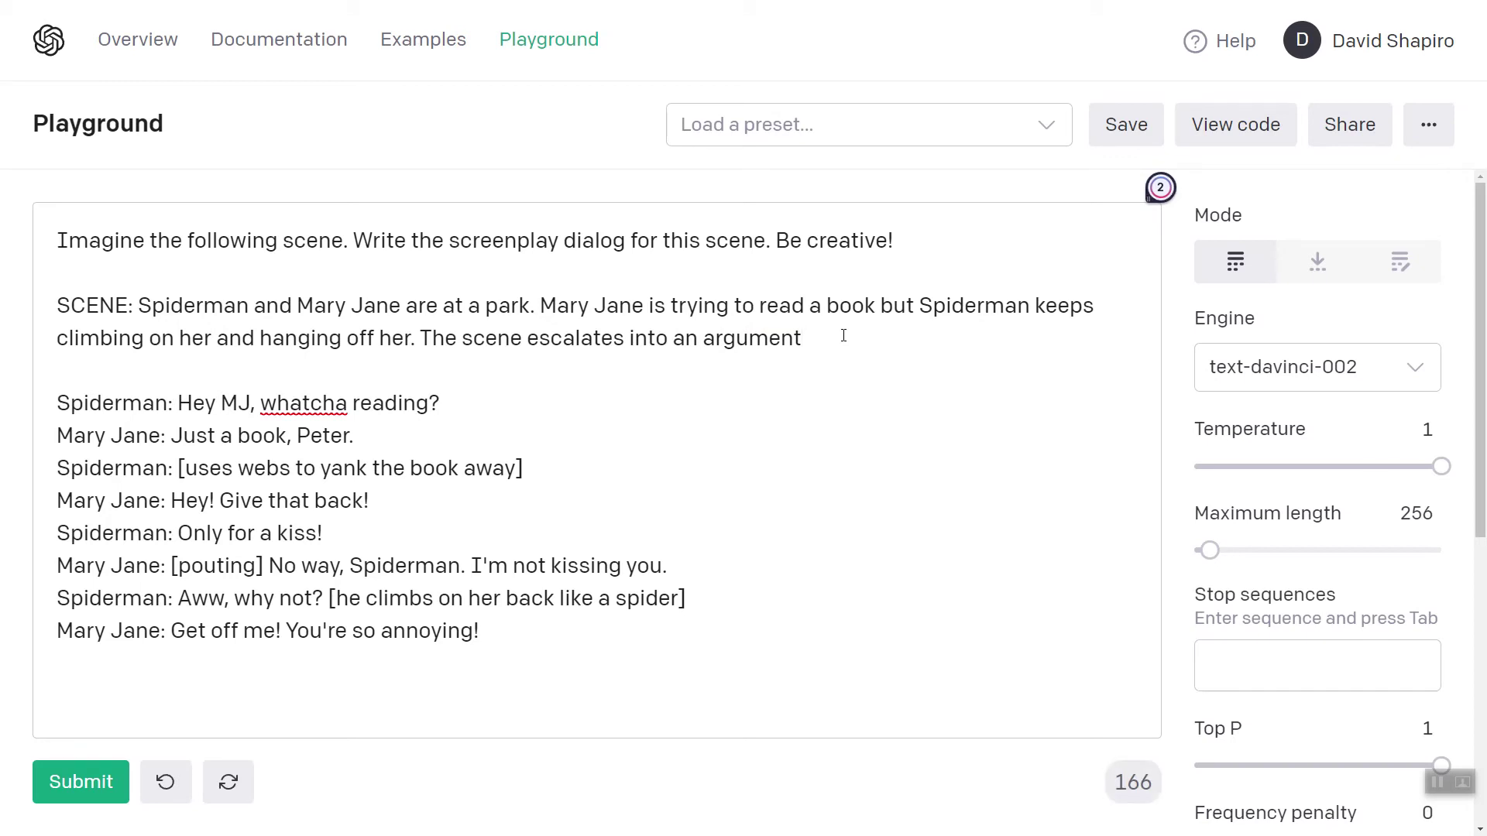
type(".")
- Add a "Spiderman:" cue below Mary Jane's last line and generate a continuation of the dialog
left_click_drag(422, 339, 778, 305)
left_click(821, 338)
key("Return")
type("Spiderman:")
key("ctrl+Return")
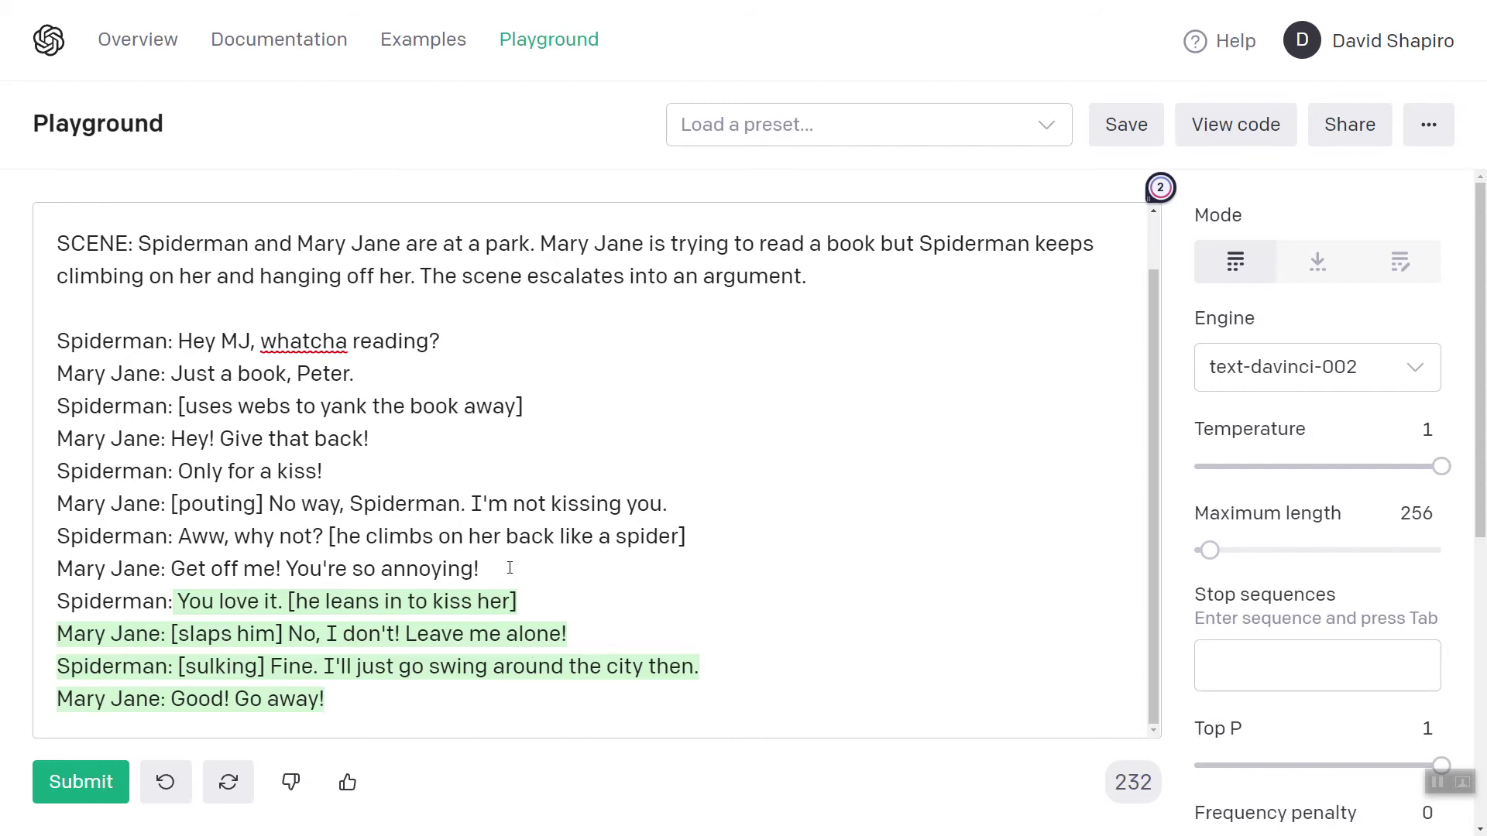
- Delete all the generated dialog after the last "Spiderman:" cue, from "You love it." through "Good! Go away!"
double_click(732, 275)
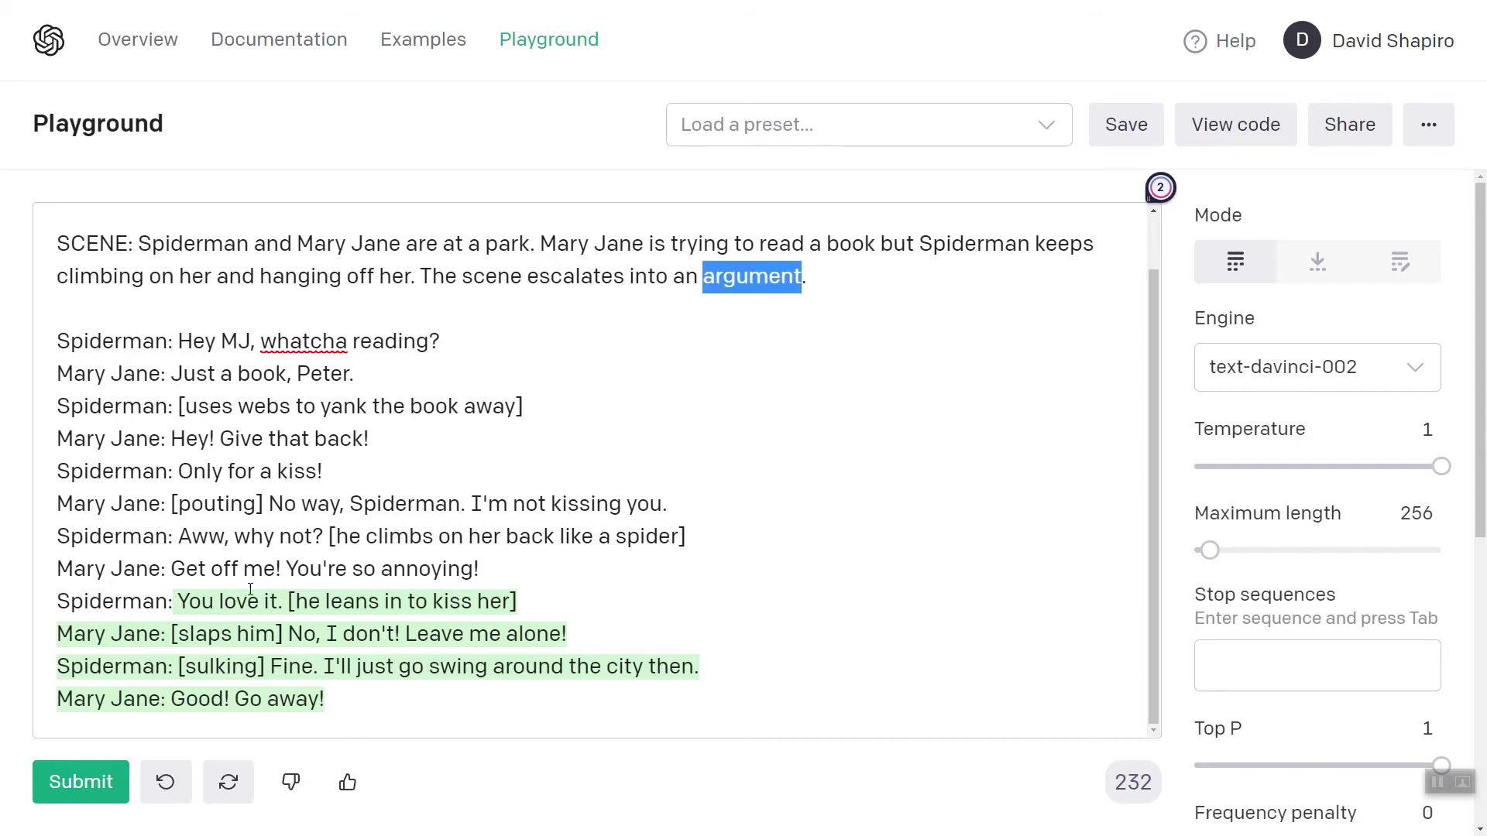
left_click_drag(174, 604, 517, 604)
left_click_drag(220, 633, 524, 636)
left_click(177, 602)
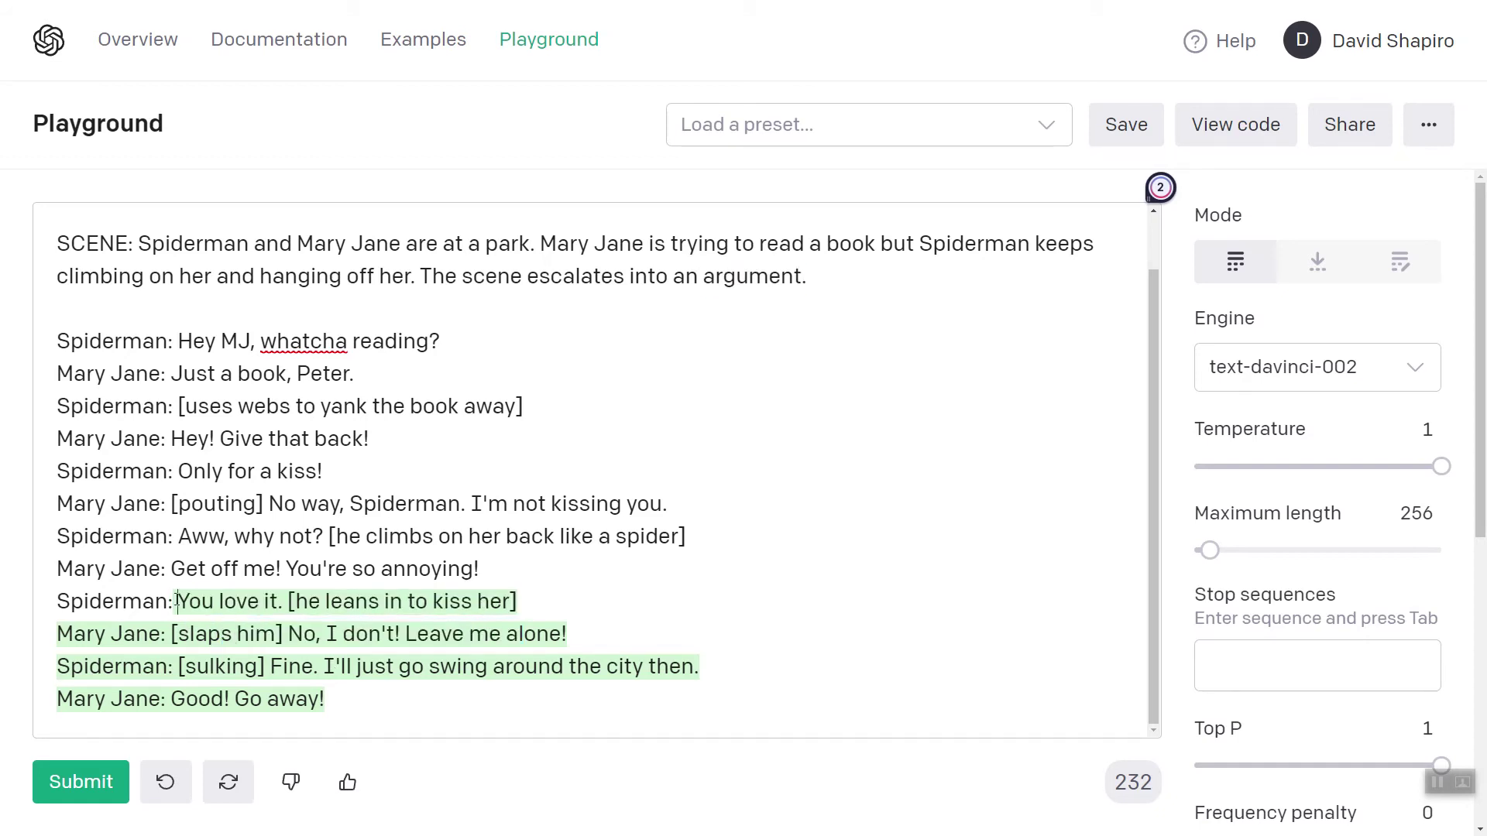
key("shift+Down")
key("shift+Down")
key("shift+Down")
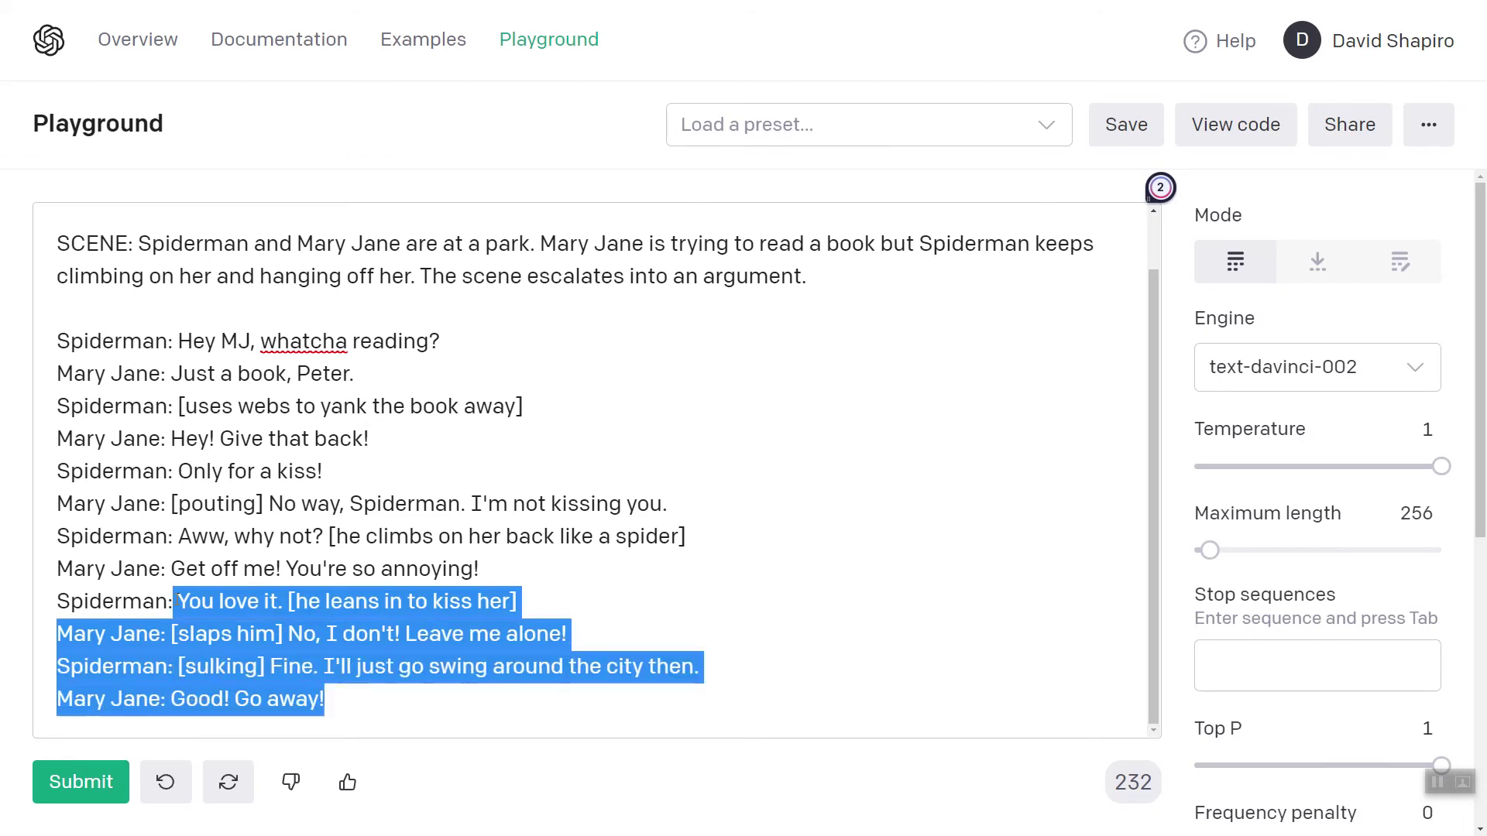
key("BackSpace")
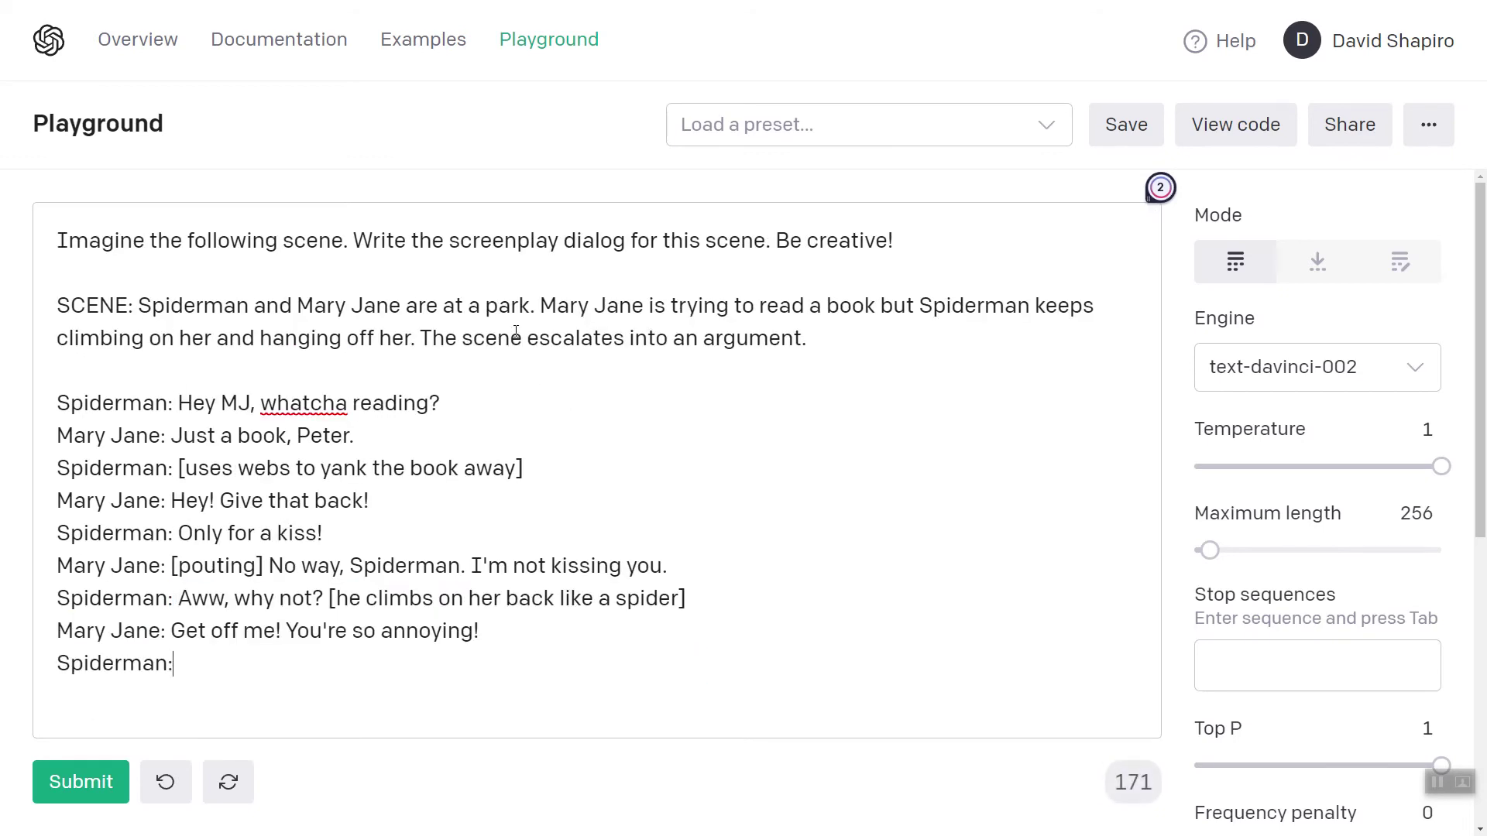
- Replace "an argument" with "a comical misunderstanding" in the last sentence of the SCENE description
left_click(701, 337)
key("Left")
key("shift+End")
key("shift+Left")
key("BackSpace")
type("comical ")
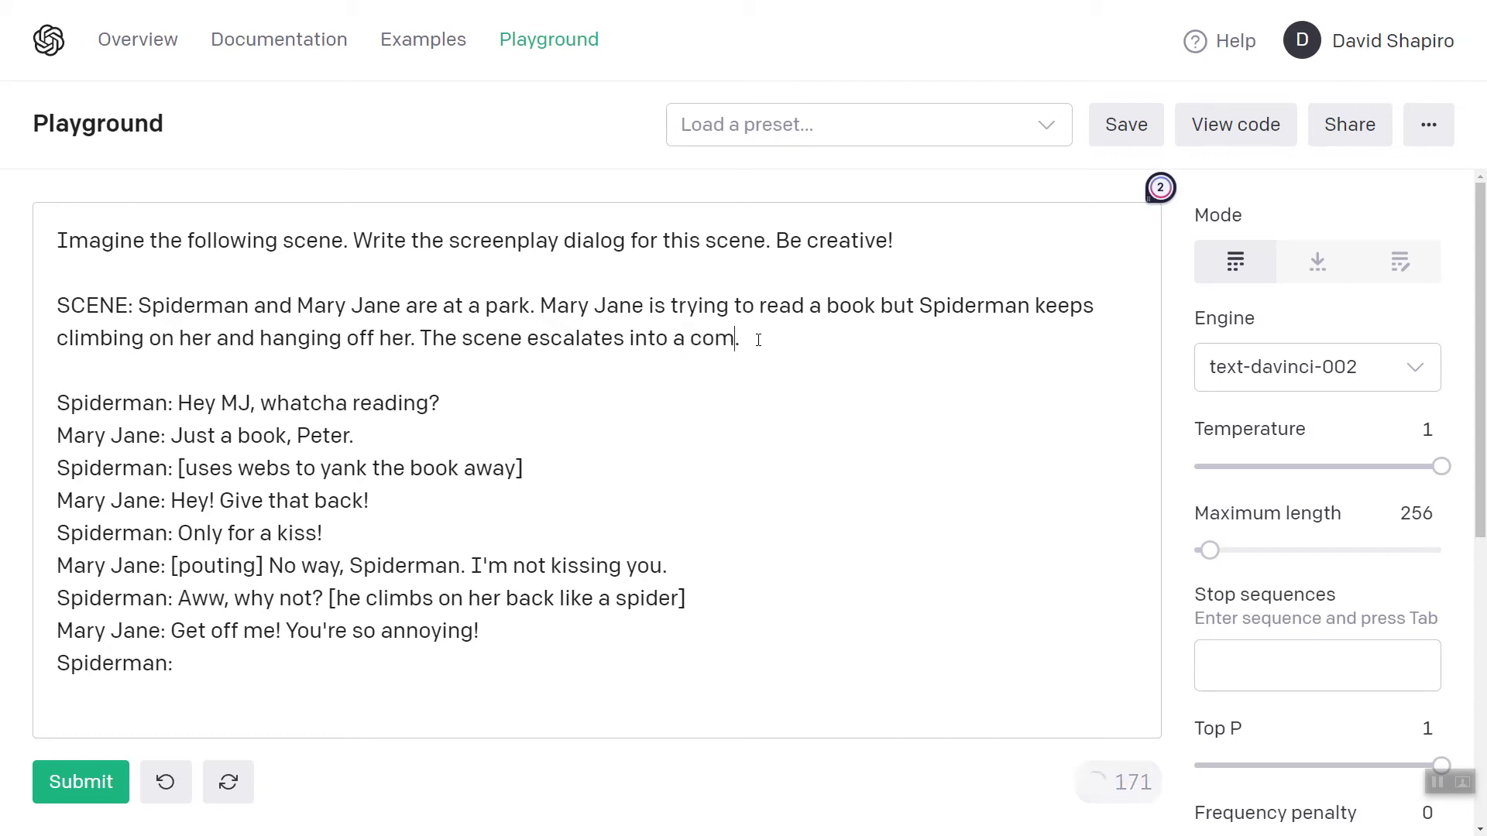
type("misunderst")
type("anding")
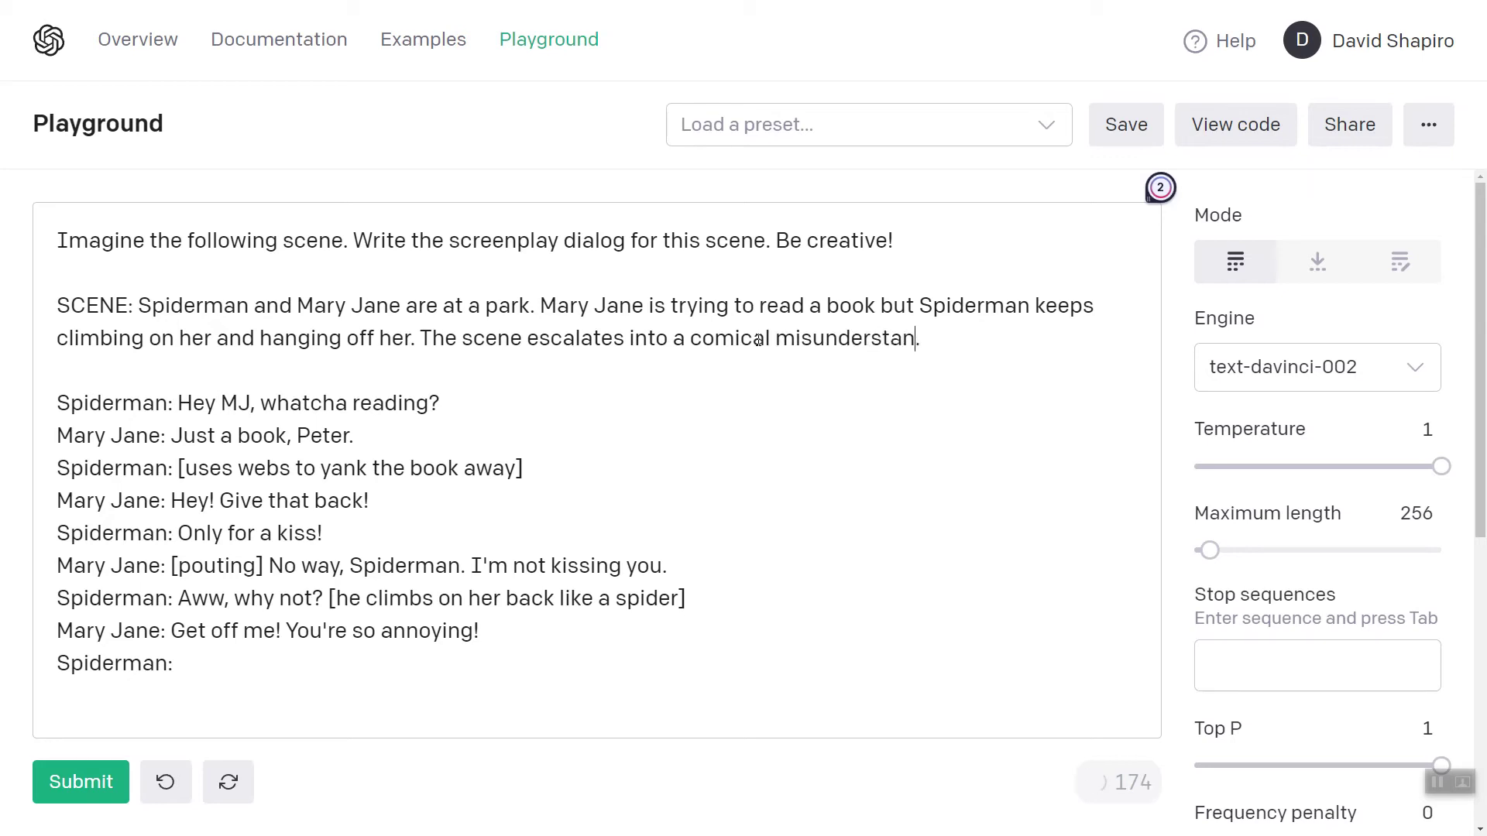
- Generate a new continuation from the final "Spiderman:" cue and review the generated dialog against the scene description
key("Down")
key("ctrl+End")
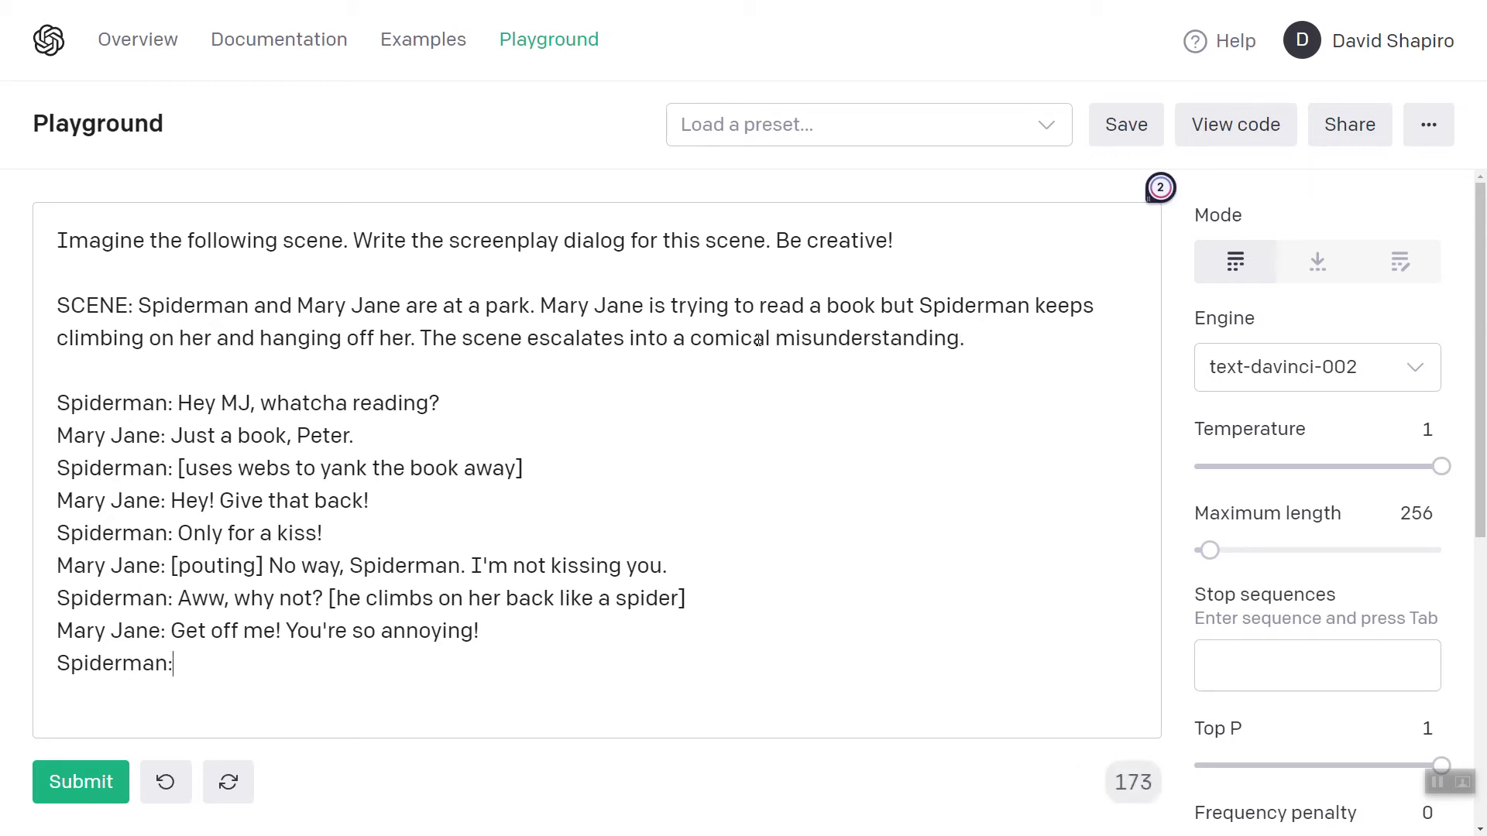
key("ctrl+Return")
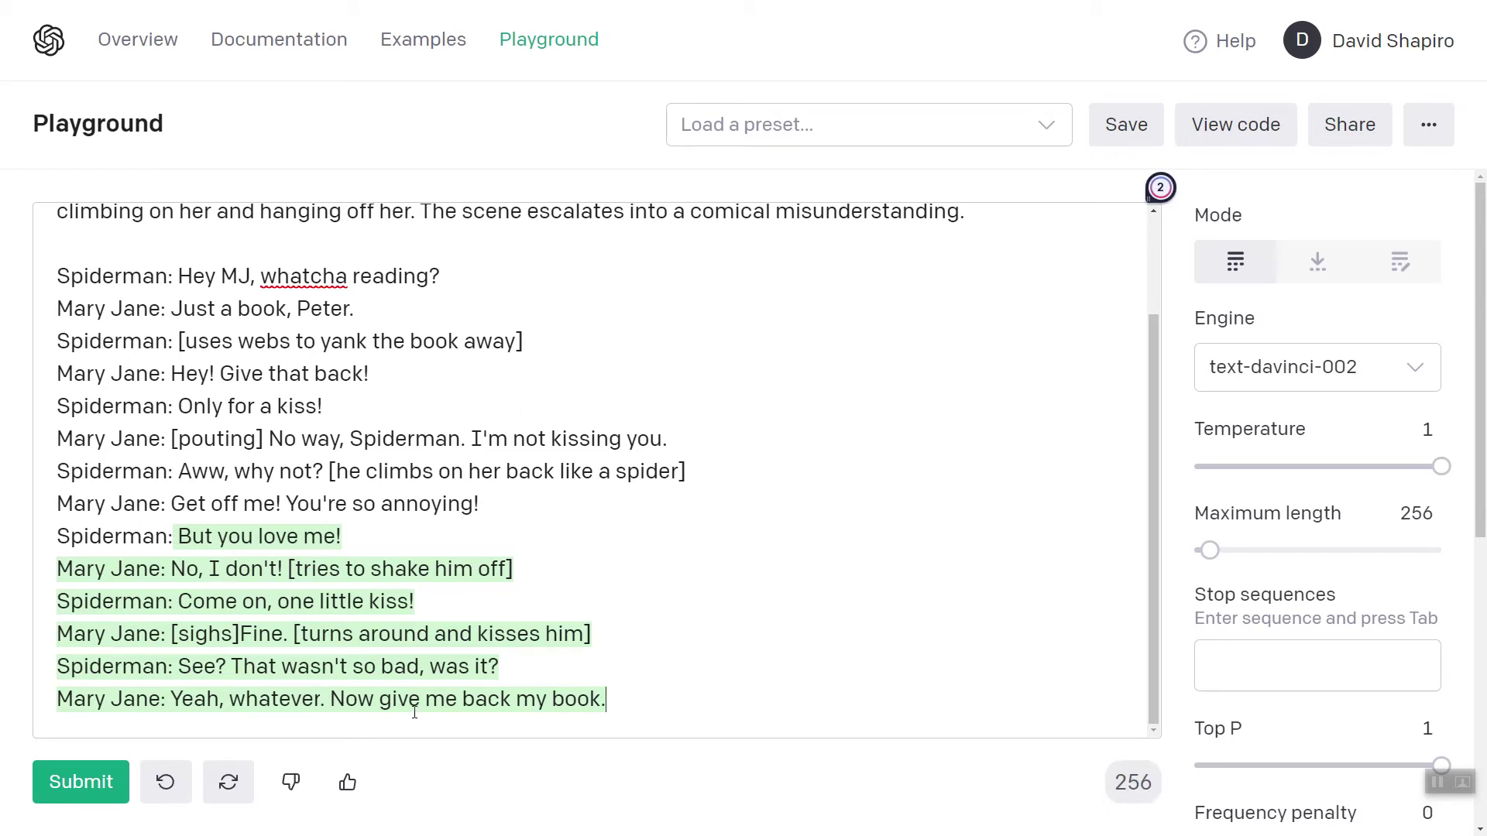
left_click(179, 537)
scroll(816, 462, "up", 3)
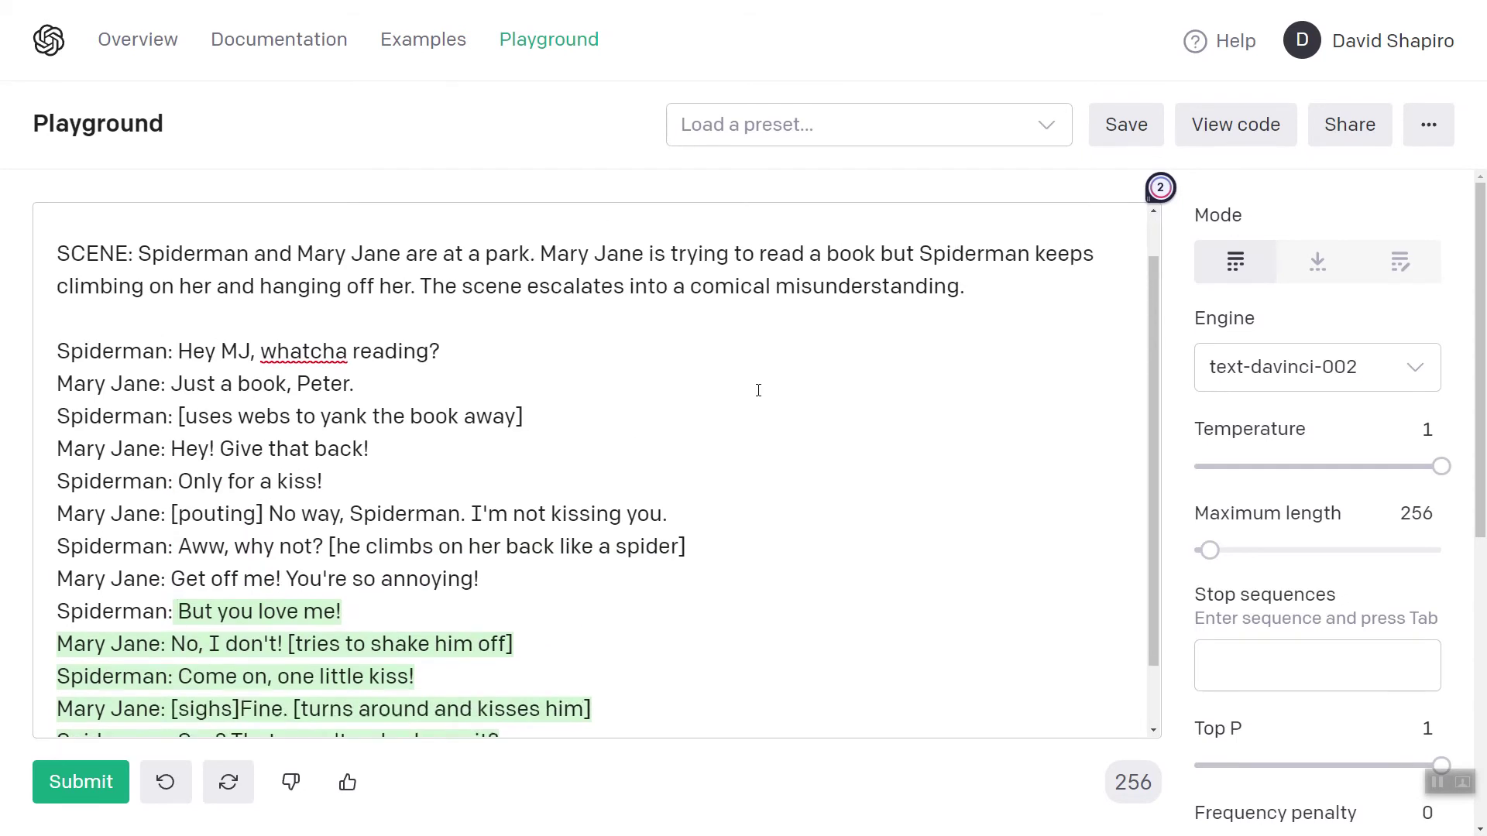
scroll(240, 601, "down", 2)
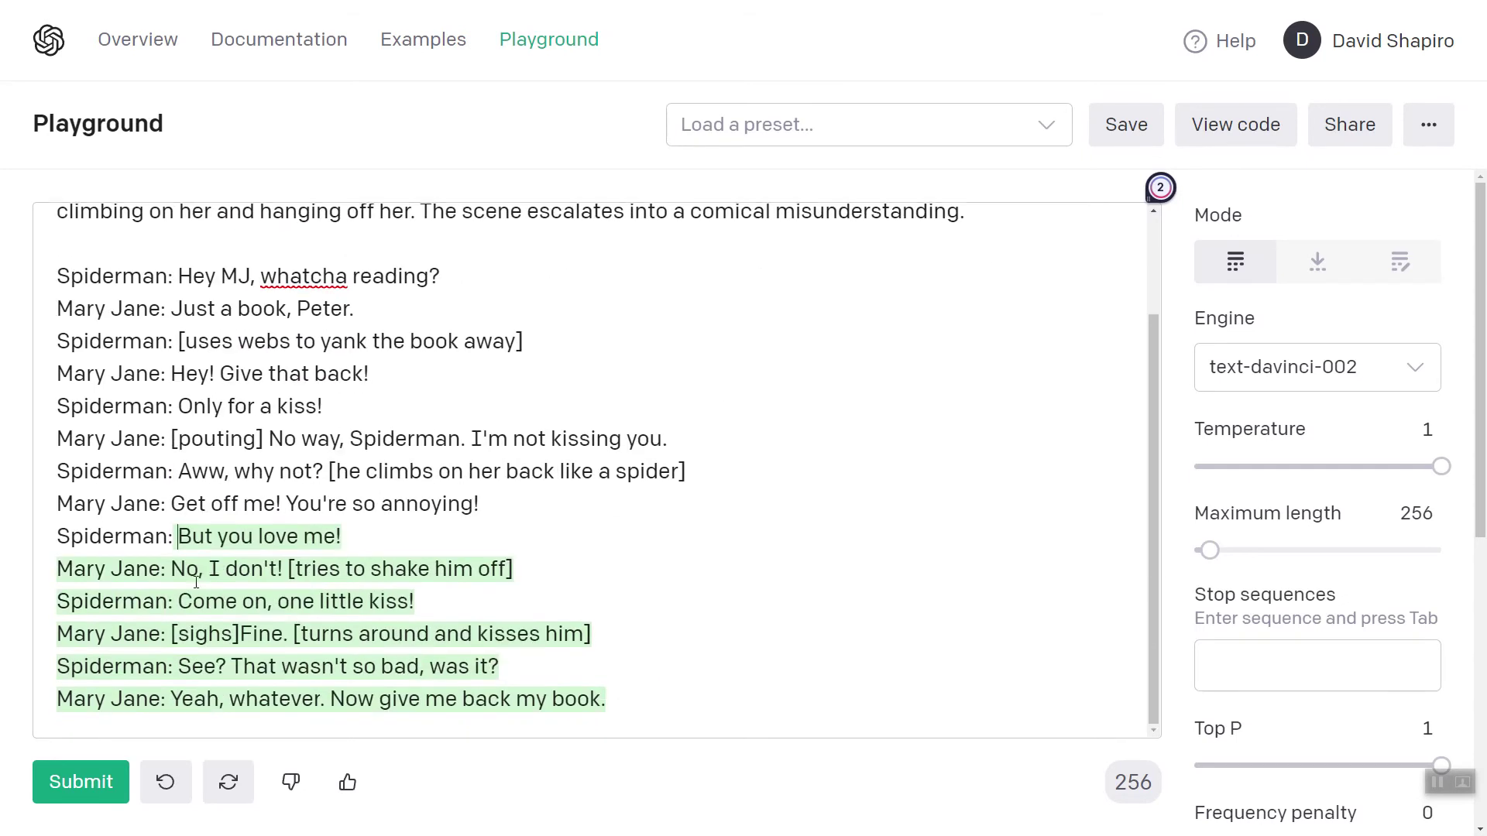
- Delete the generated dialog after the last "Spiderman:" cue, from "But you love me!" through "Now give me back my book."
key("ctrl+shift+End")
key("BackSpace")
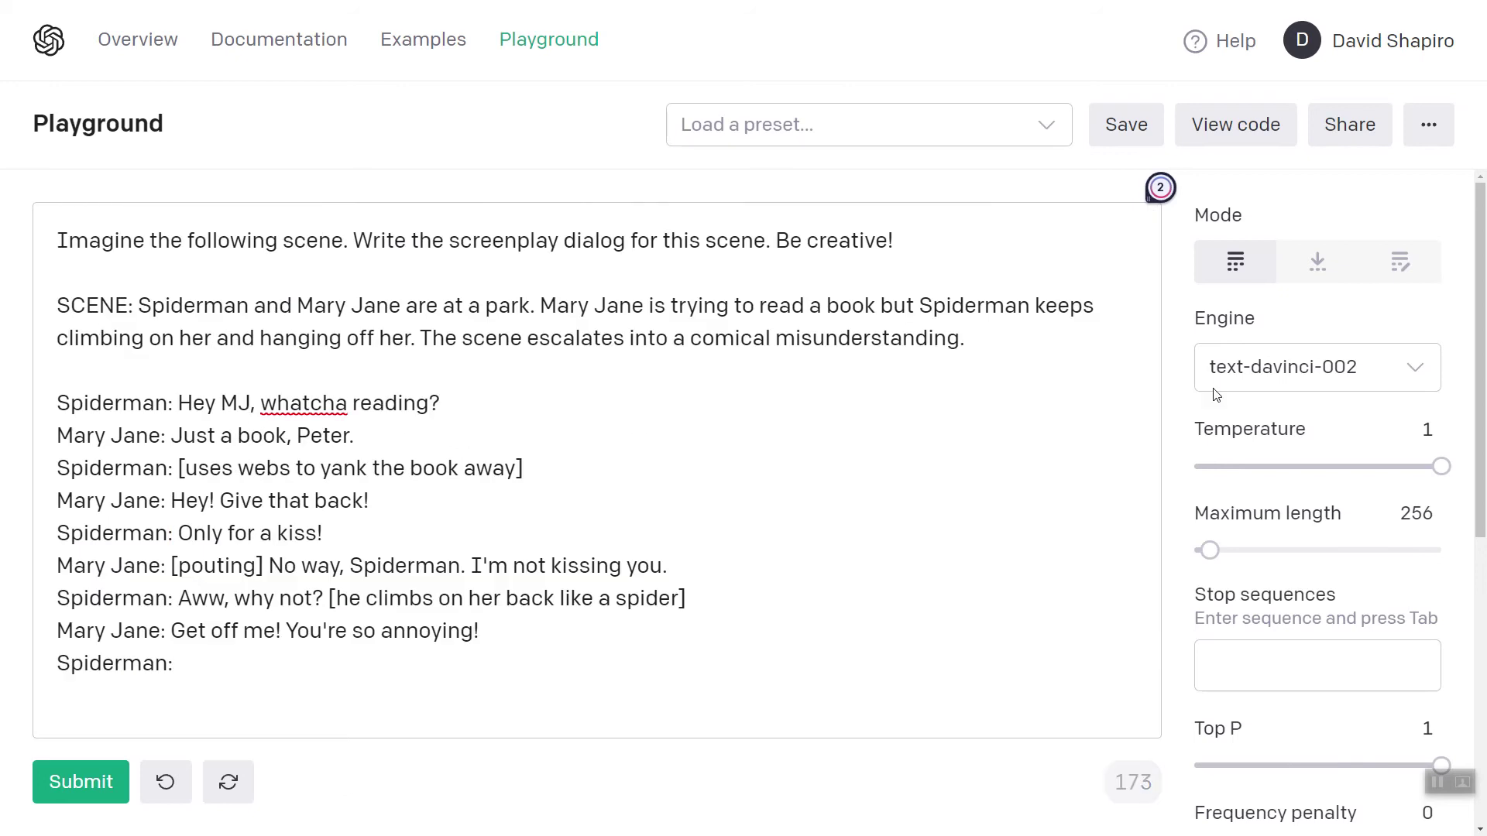
- Switch the engine to davinci-instruct-beta and generate a new continuation from the final "Spiderman:" cue
left_click(1364, 366)
left_click(1198, 655)
scroll(1262, 612, "down", 1)
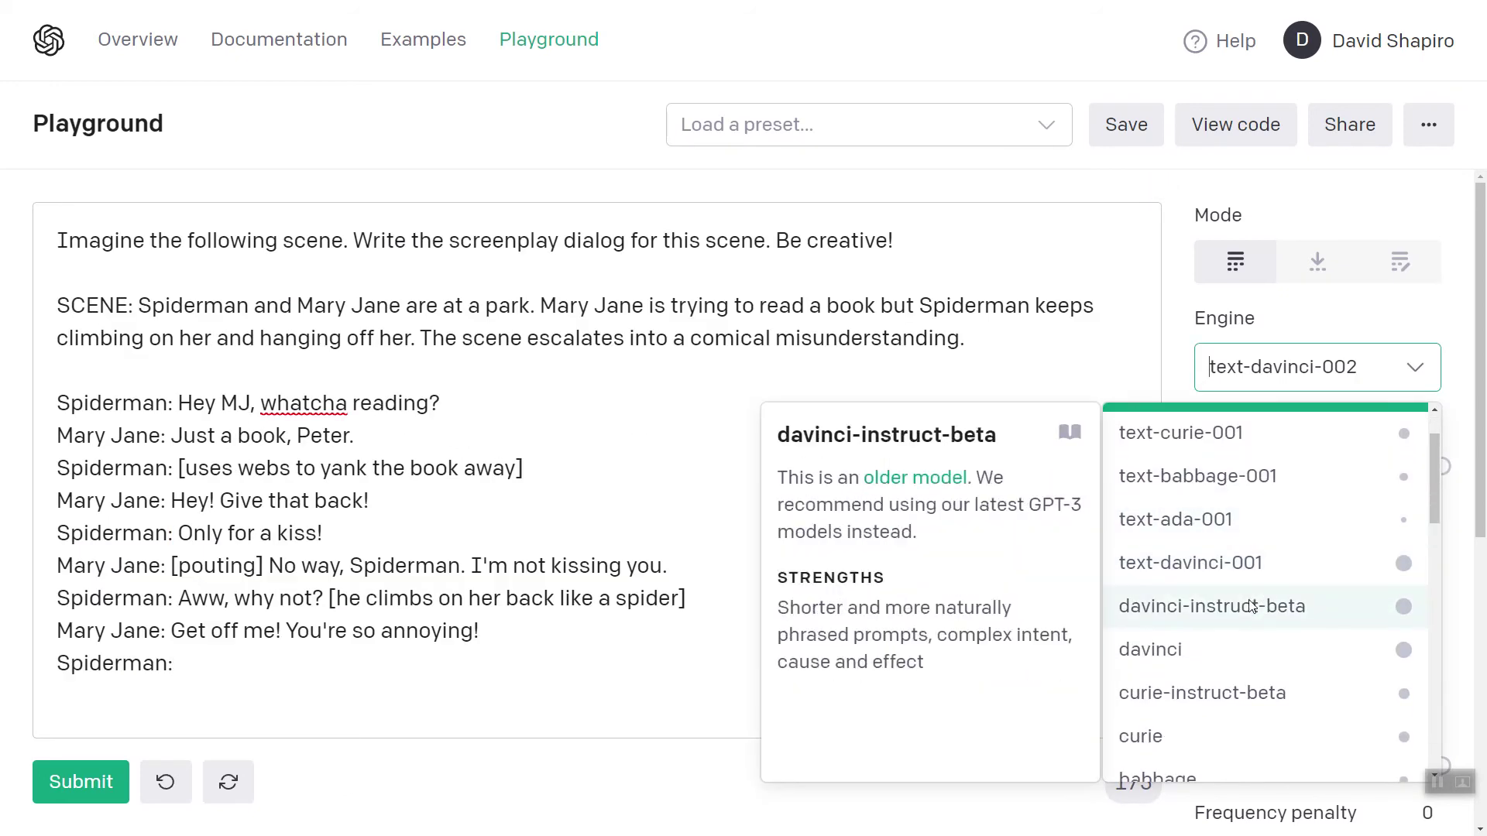
left_click(1241, 607)
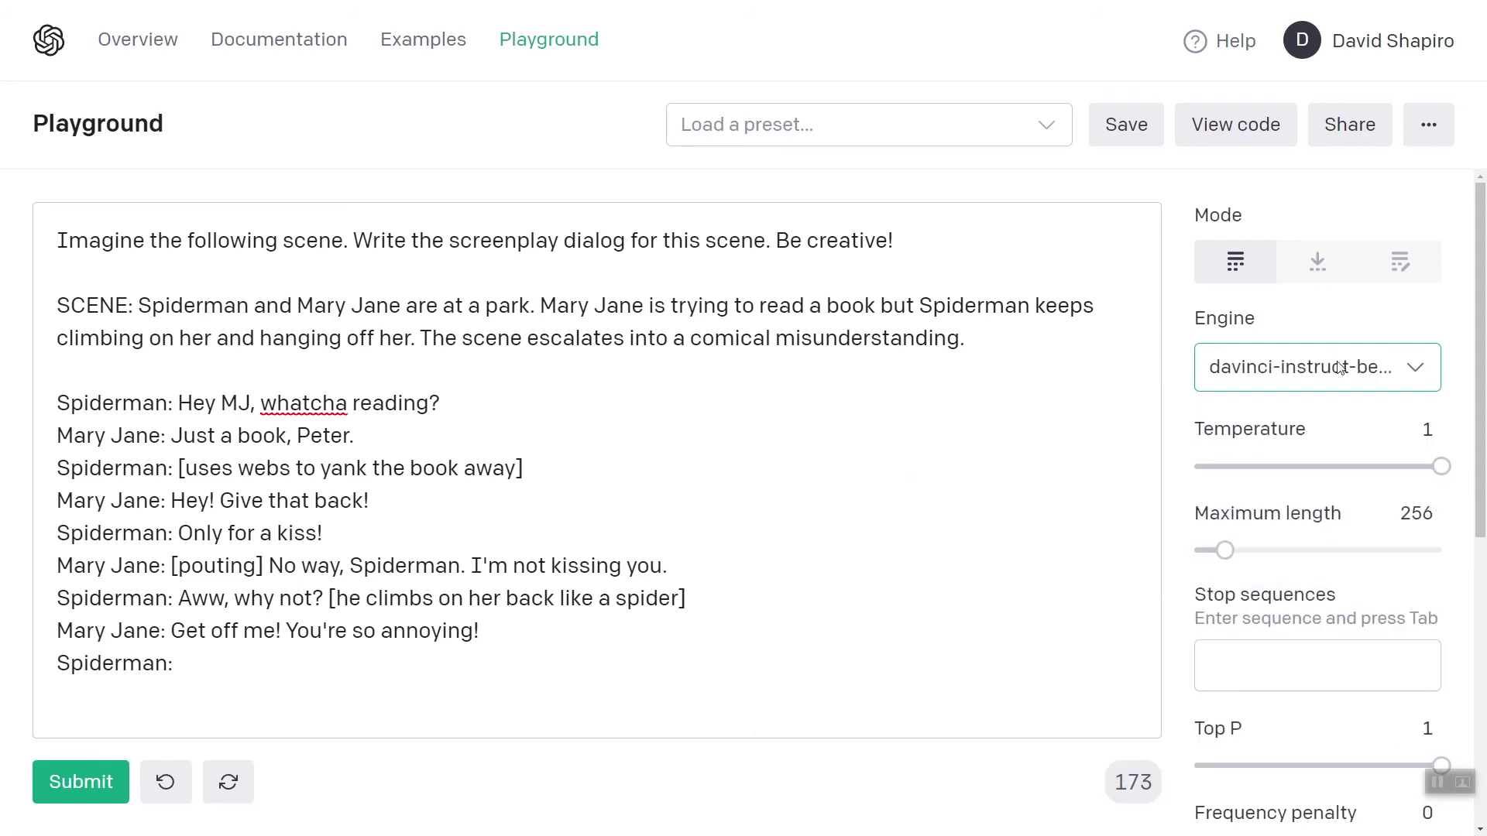
left_click(369, 664)
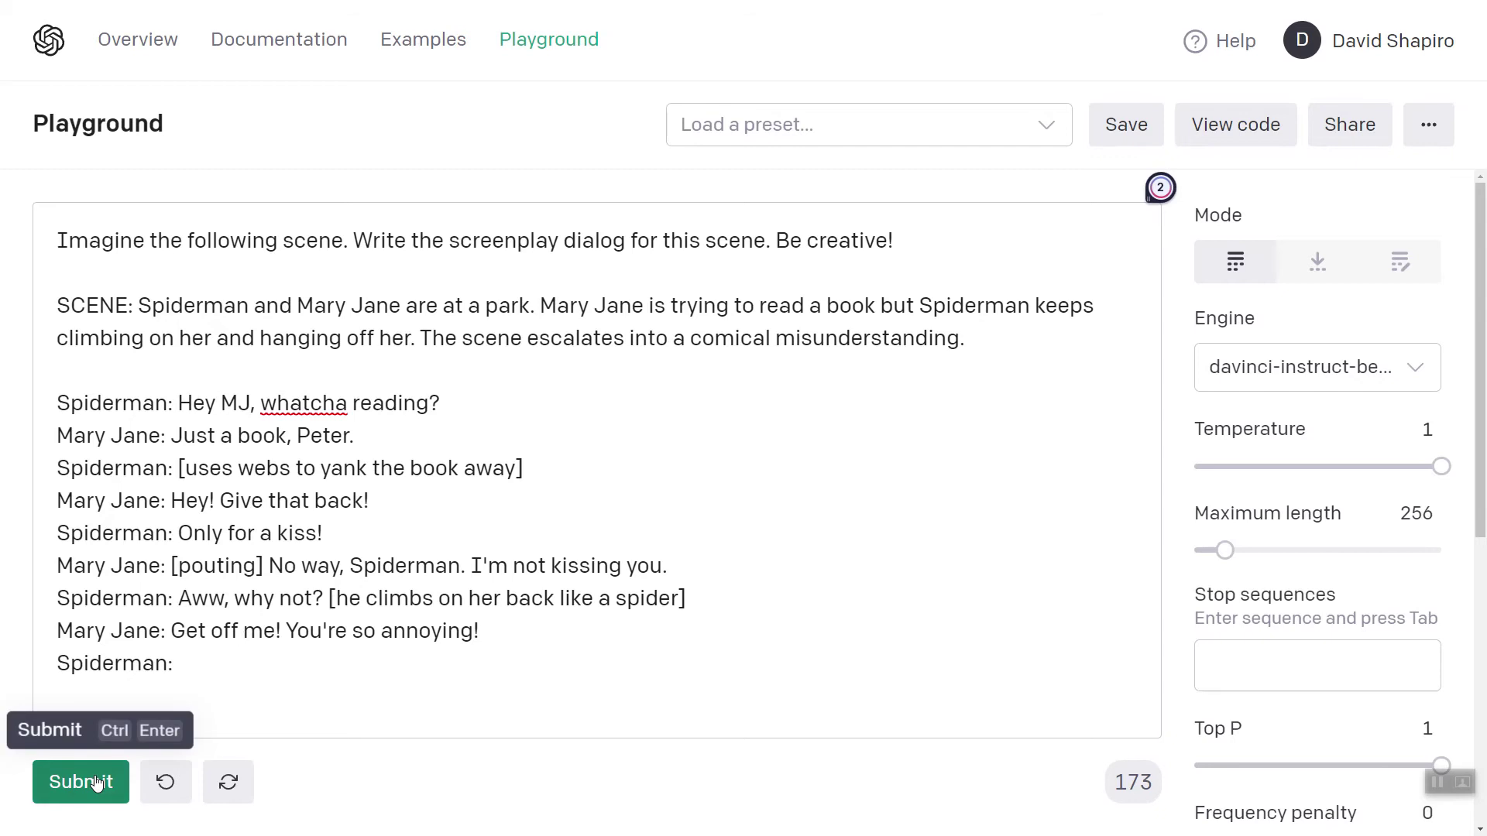
left_click(71, 784)
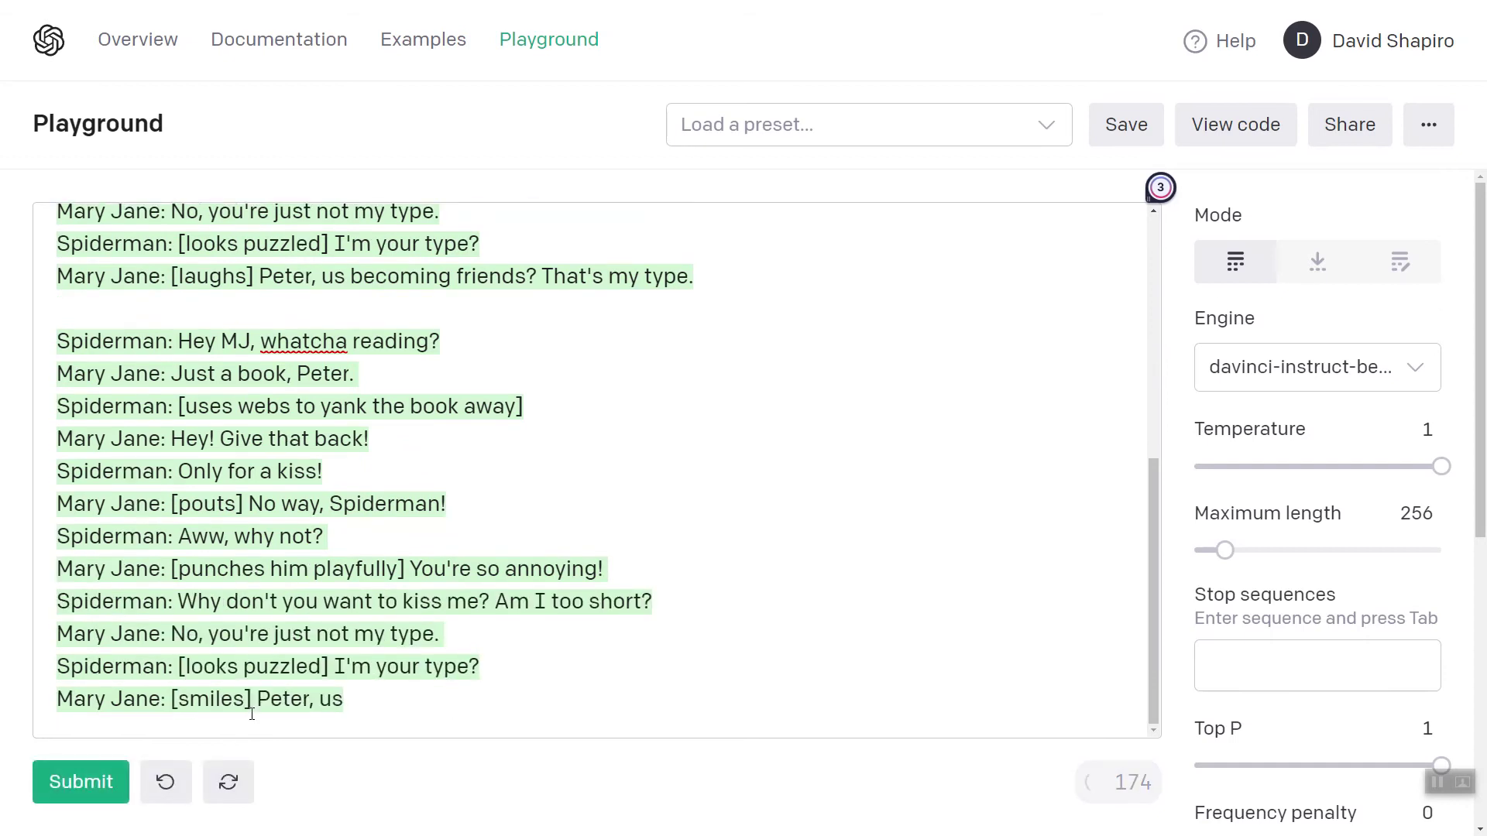
- Examine the generated dialog line by line, from "Why don't you wanna kiss me?" to its end, and compare it with the original scene
scroll(179, 414, "up", 3)
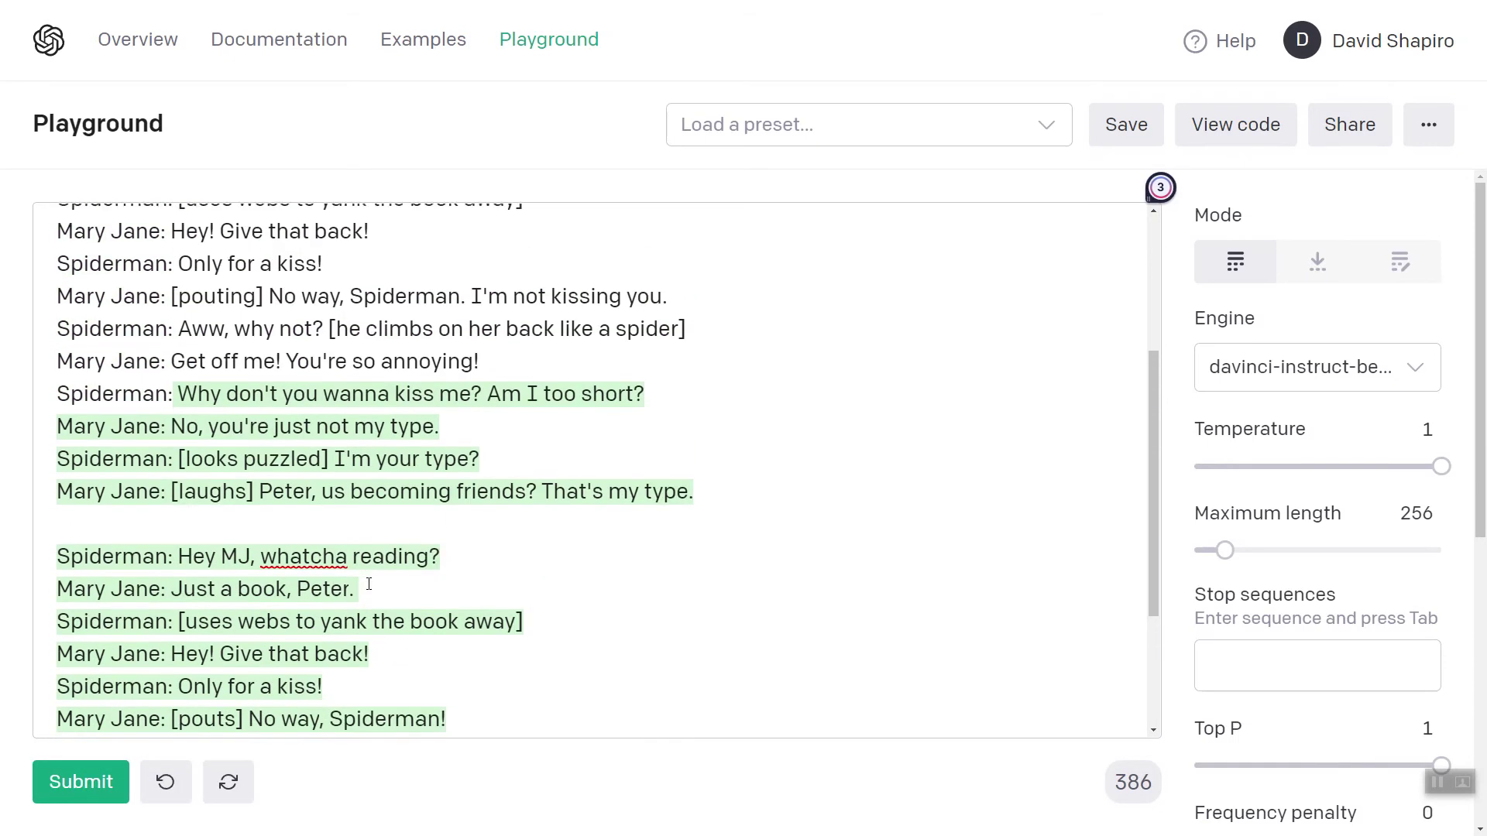
left_click_drag(180, 415, 674, 412)
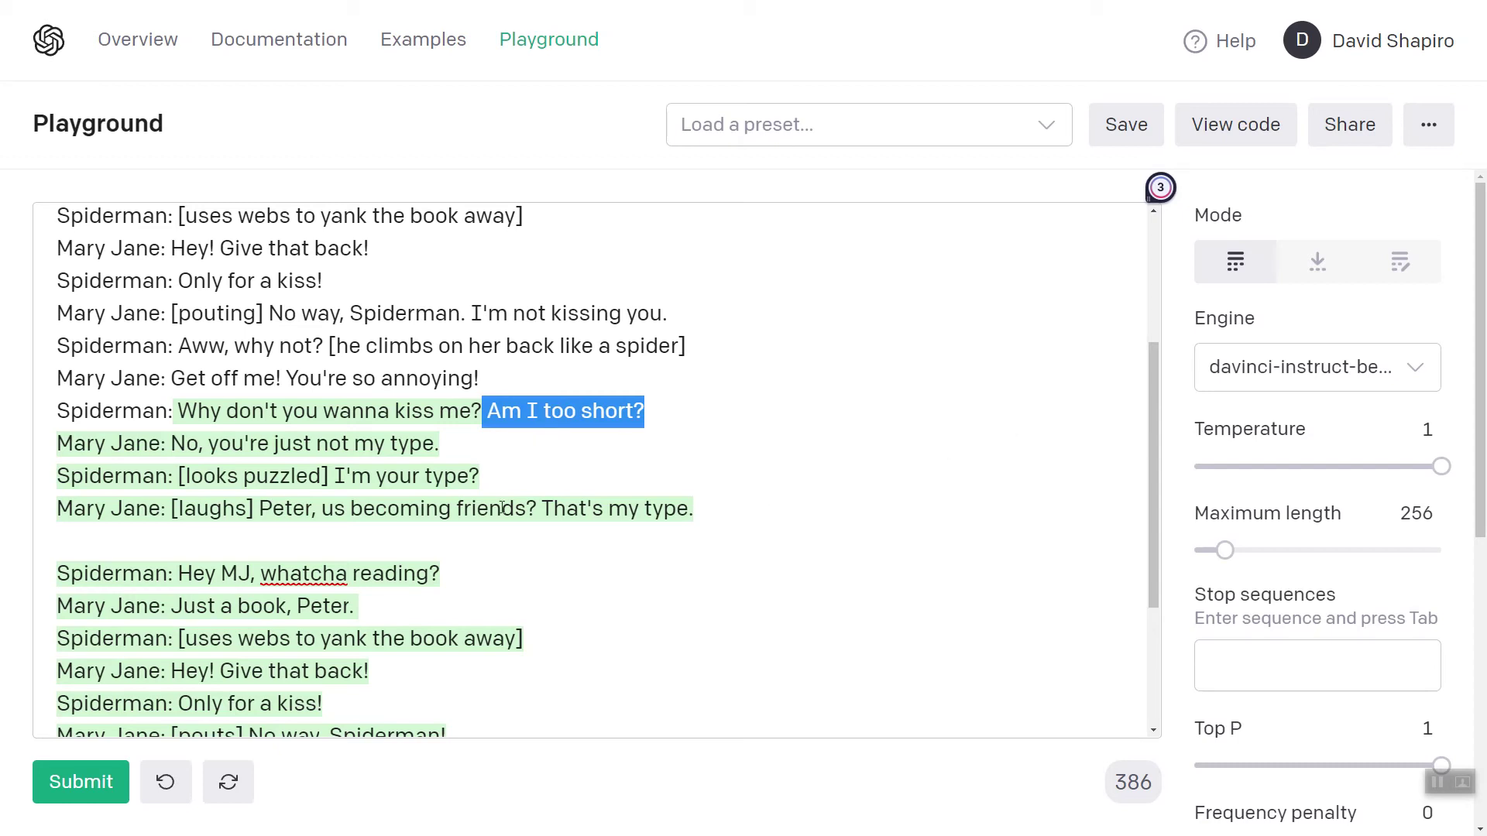
left_click(1324, 377)
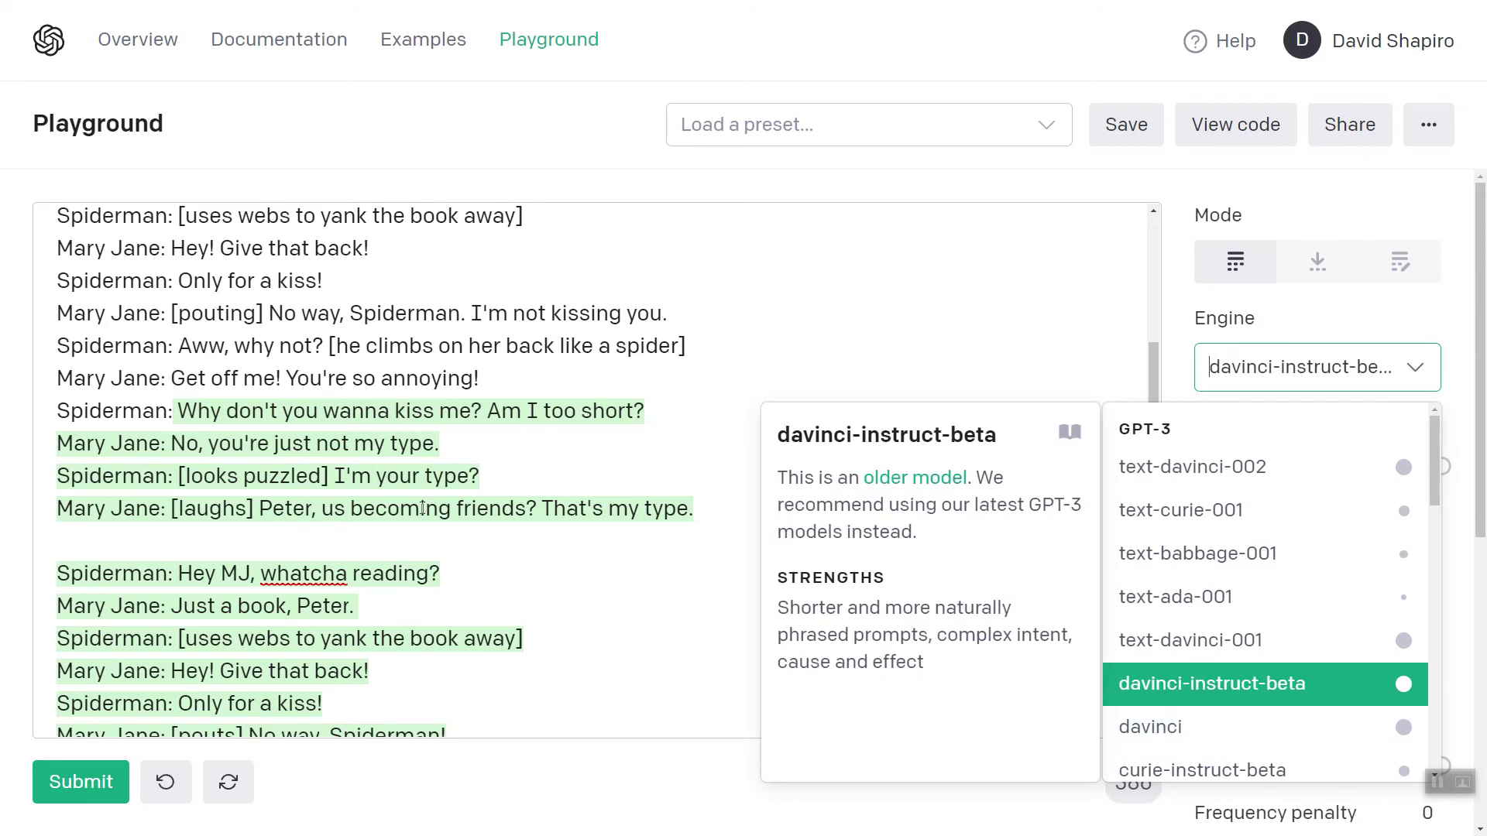
left_click(387, 480)
left_click_drag(177, 411, 435, 411)
left_click(434, 410)
left_click_drag(170, 443, 500, 478)
left_click(479, 451)
left_click(268, 475)
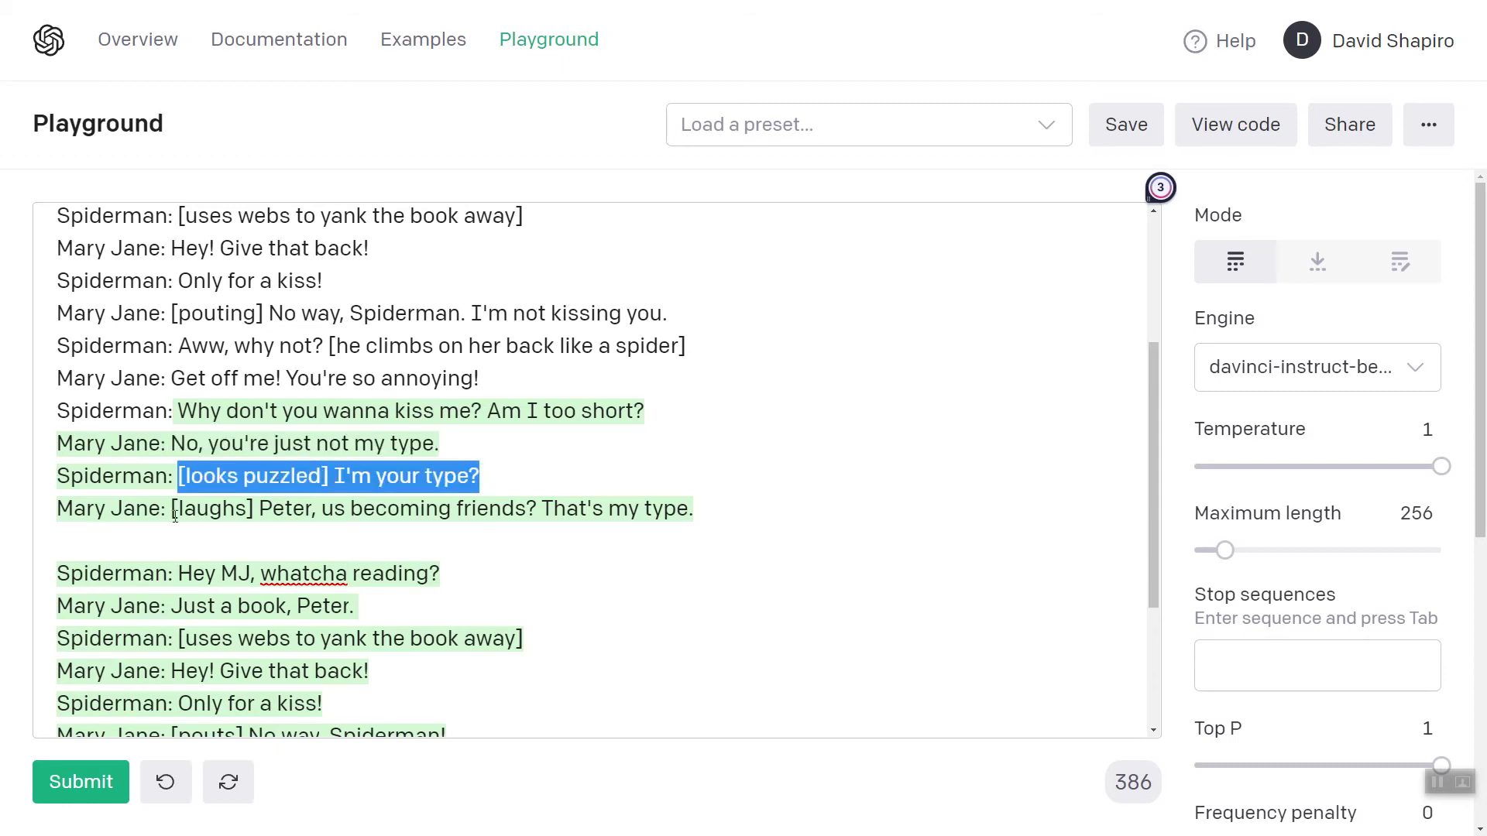
left_click_drag(172, 508, 700, 510)
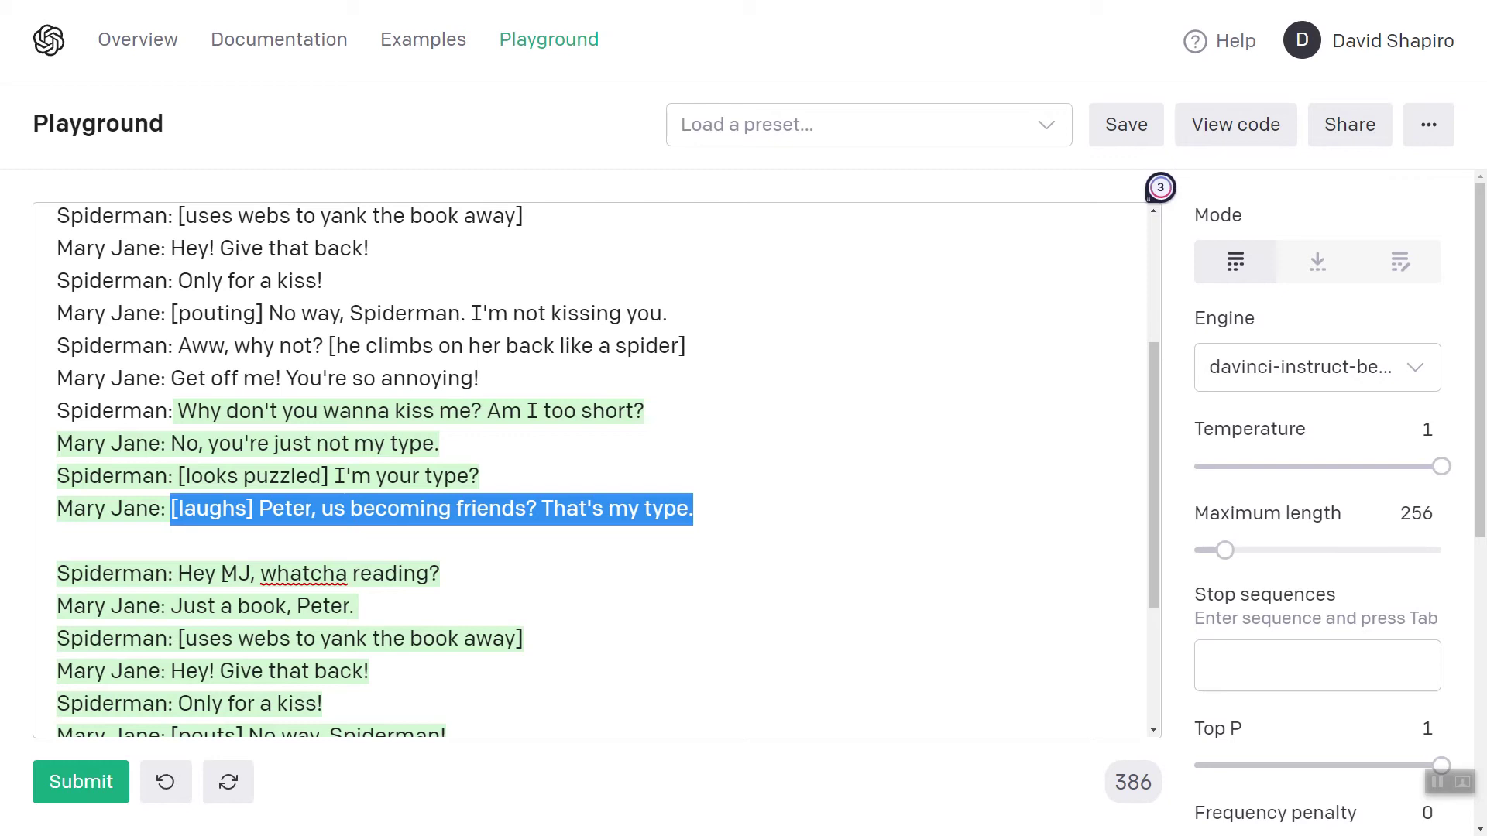
left_click_drag(177, 573, 488, 572)
left_click(513, 571)
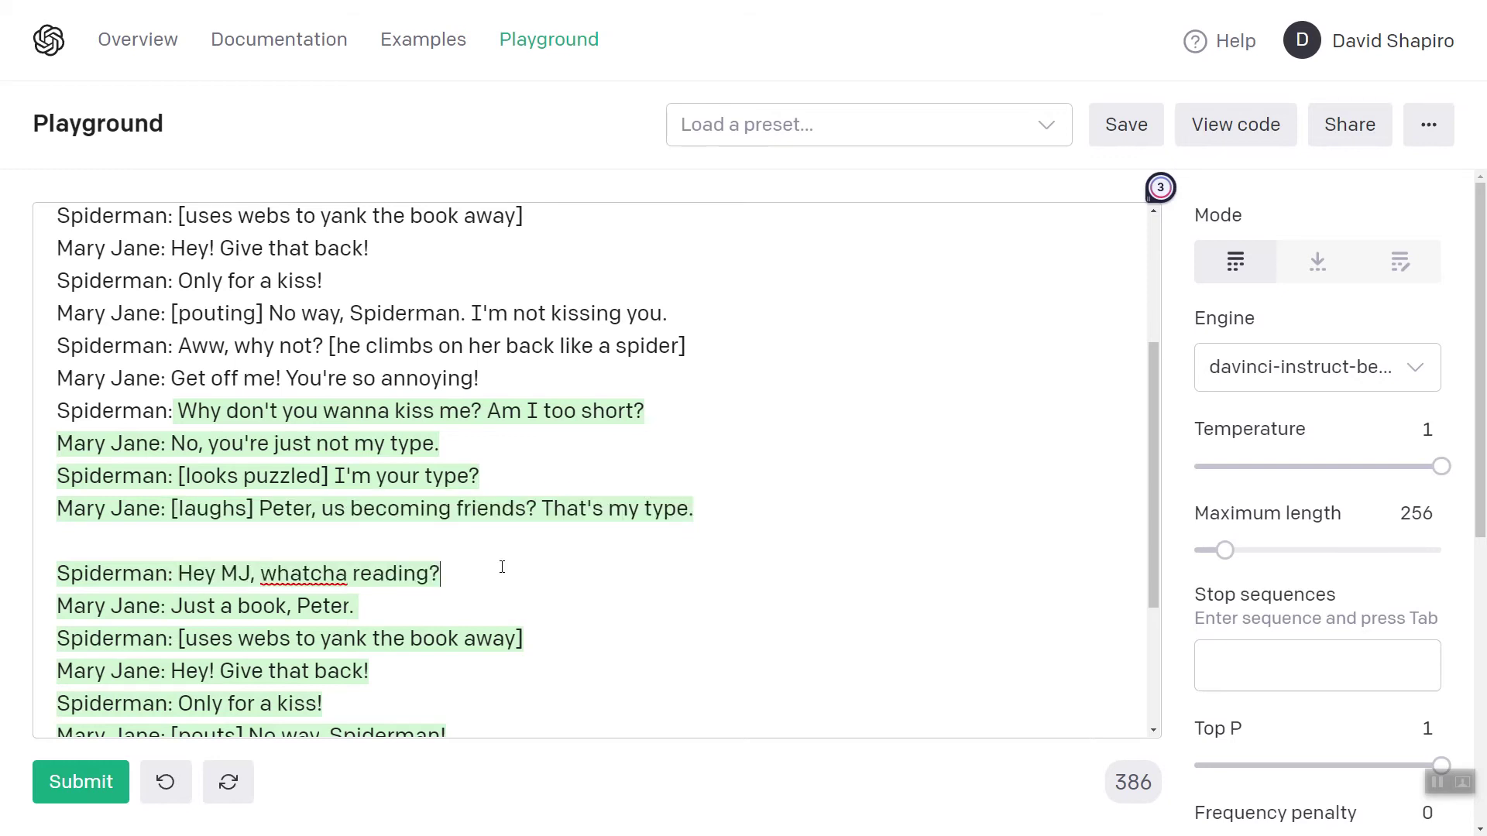
scroll(465, 569, "down", 3)
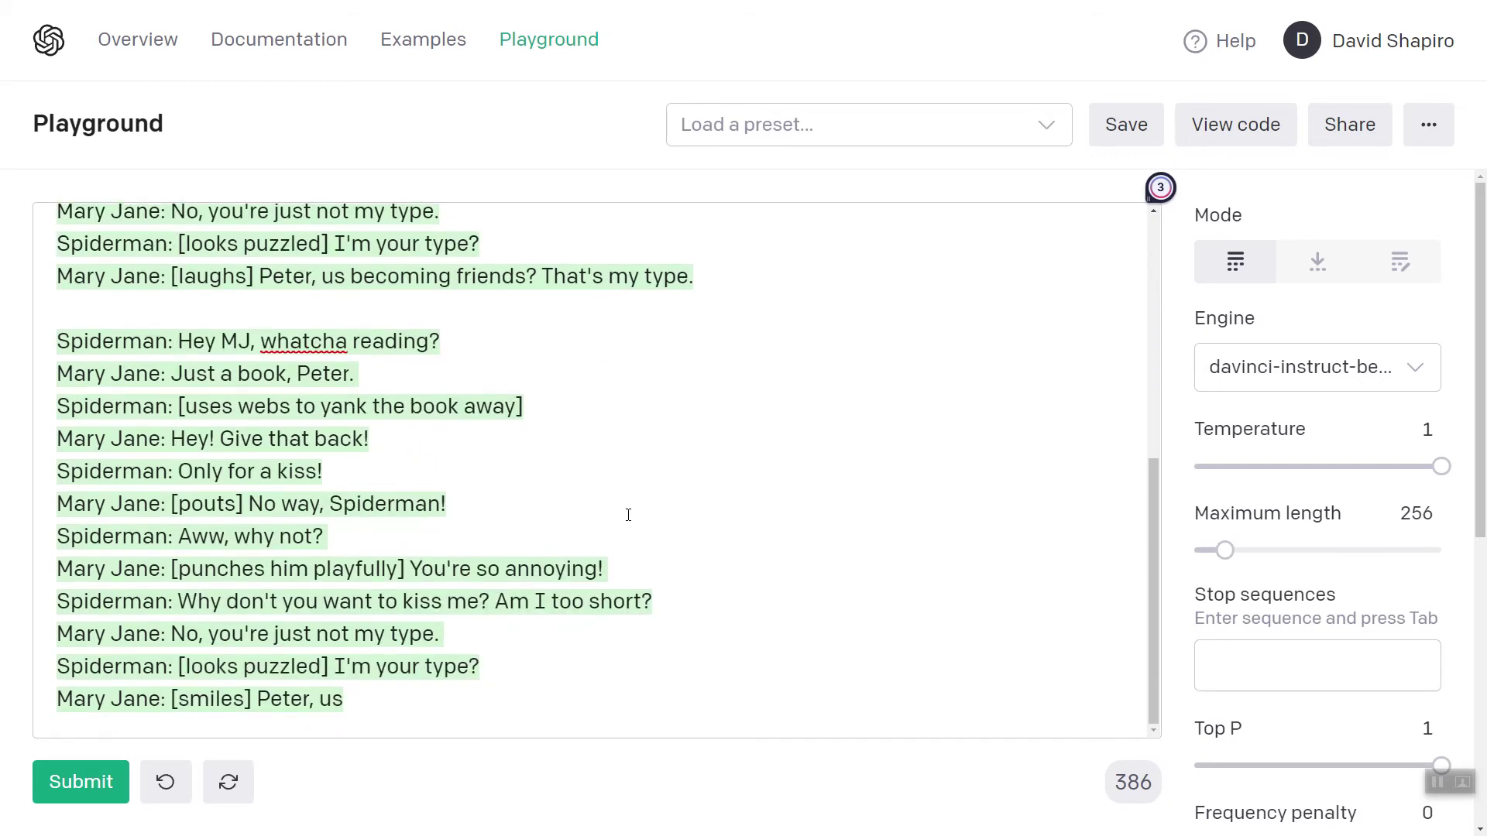
scroll(399, 517, "up", 4)
scroll(399, 517, "down", 2)
scroll(398, 534, "up", 1)
scroll(398, 537, "up", 2)
scroll(465, 612, "down", 5)
- Delete the second block of generated dialog, from the repeated "Spiderman: Hey MJ, whatcha reading?" through "Mary Jane: [smiles] Peter, us"
left_click_drag(172, 572, 50, 356)
left_click(412, 705)
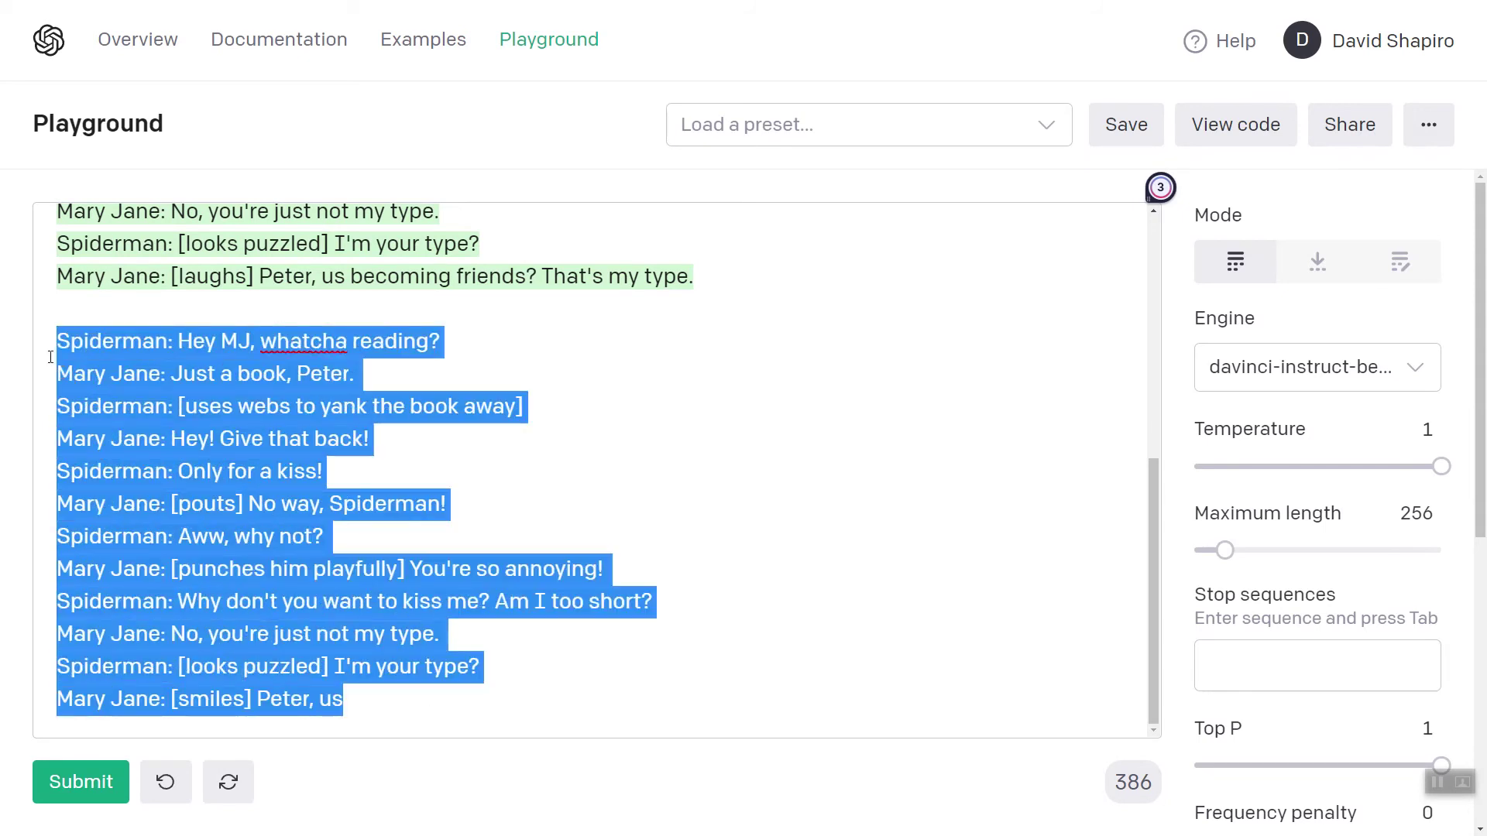
key("BackSpace")
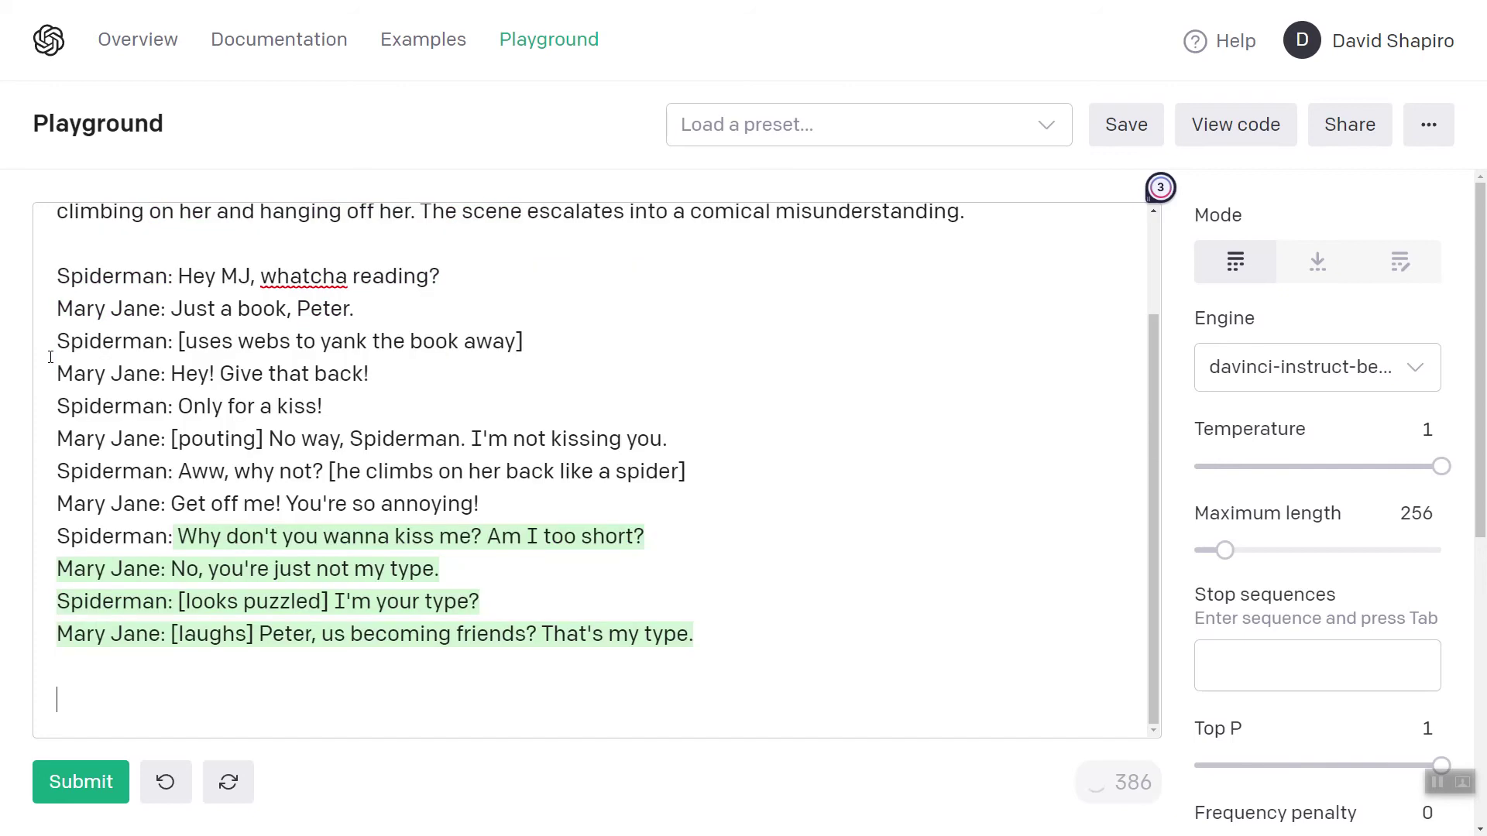
scroll(221, 460, "up", 3)
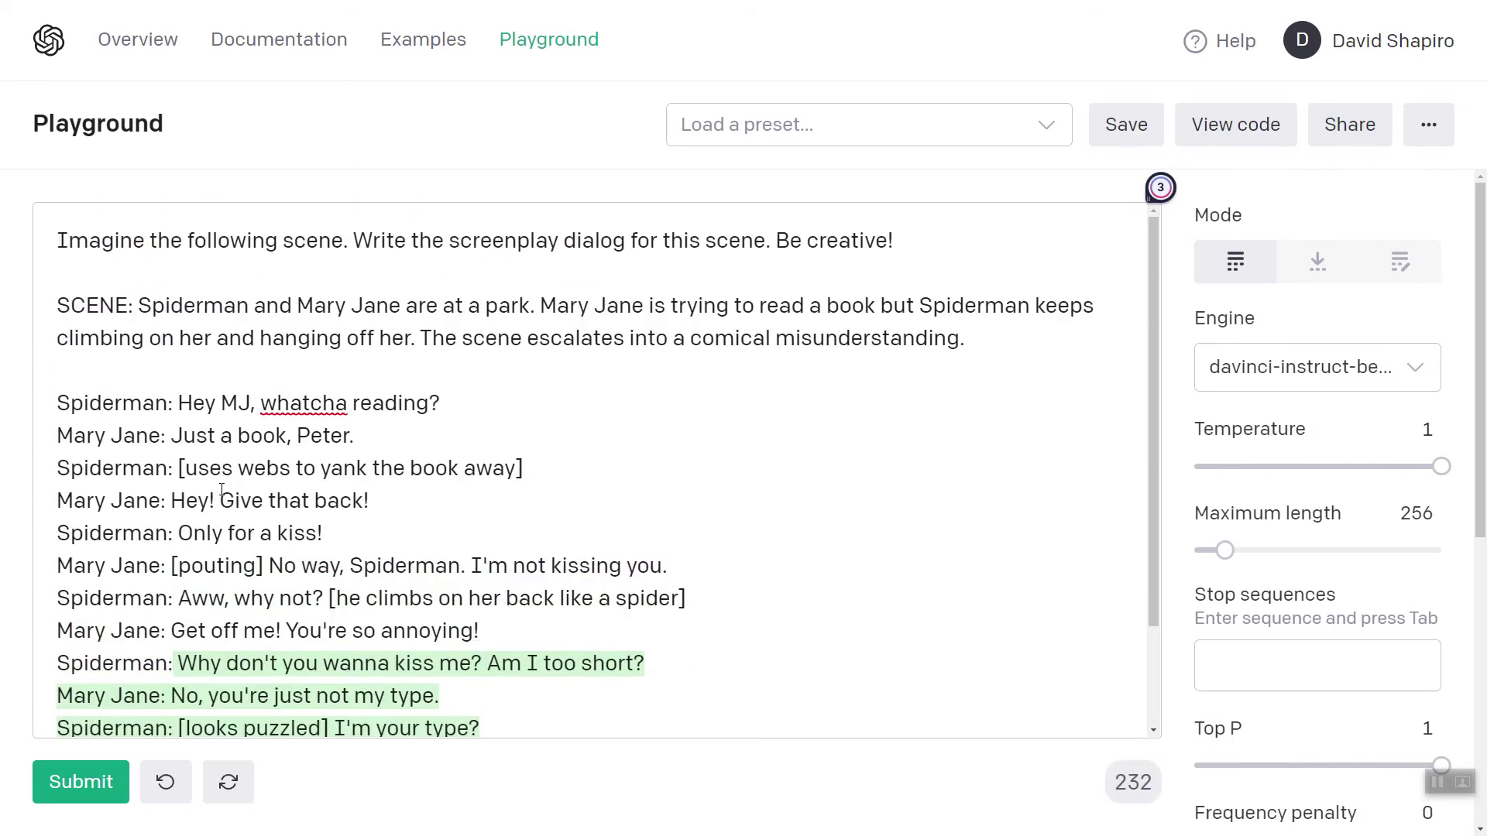
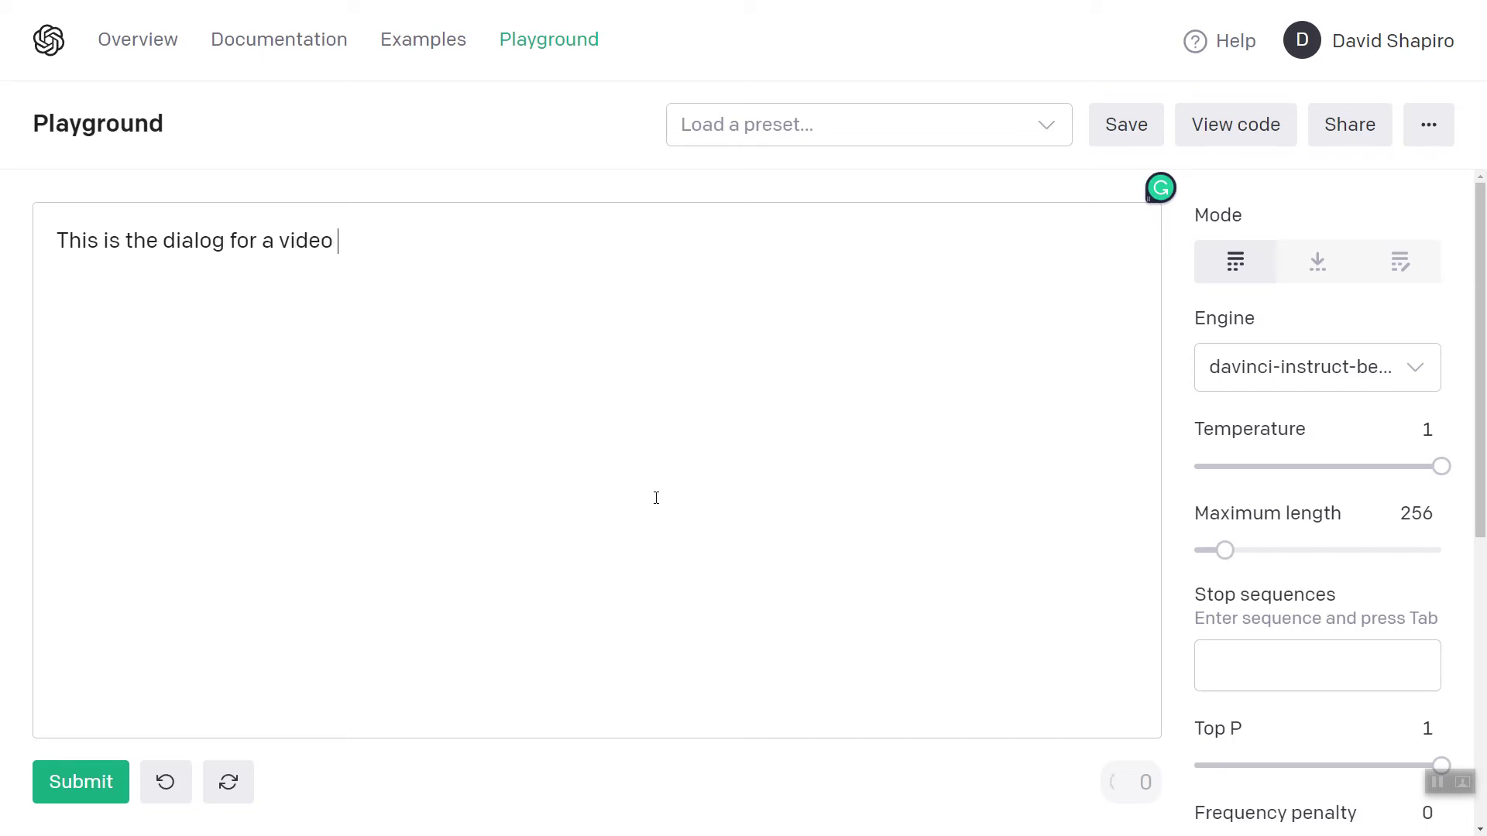
- Complete the new prompt's opening as "This is the dialog for a video game. The player is a lone ranger type in the American Wild West in 1840"
type(". The pla")
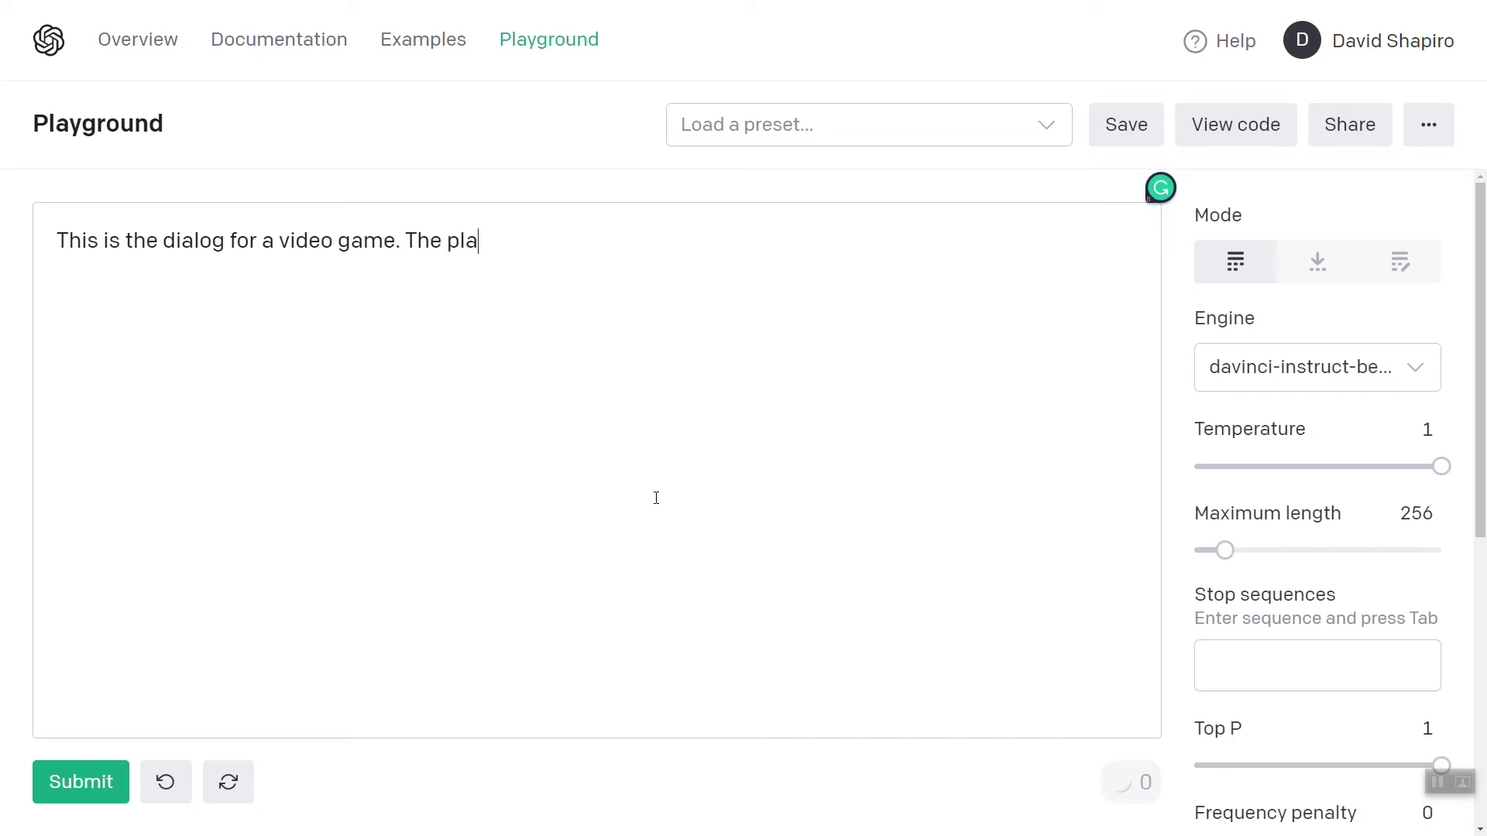
type("yer is a ")
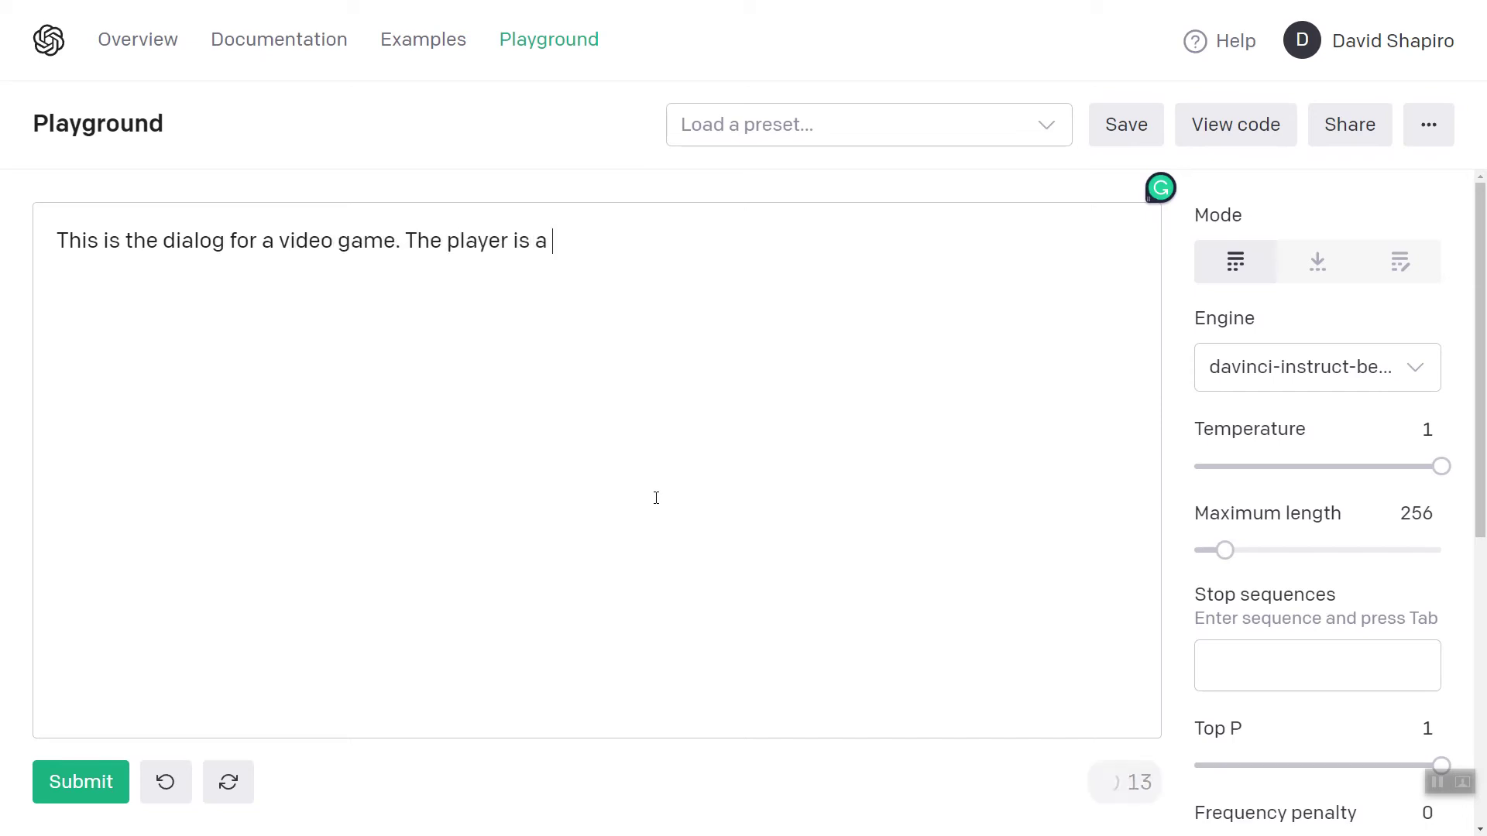
type("lone ranger ")
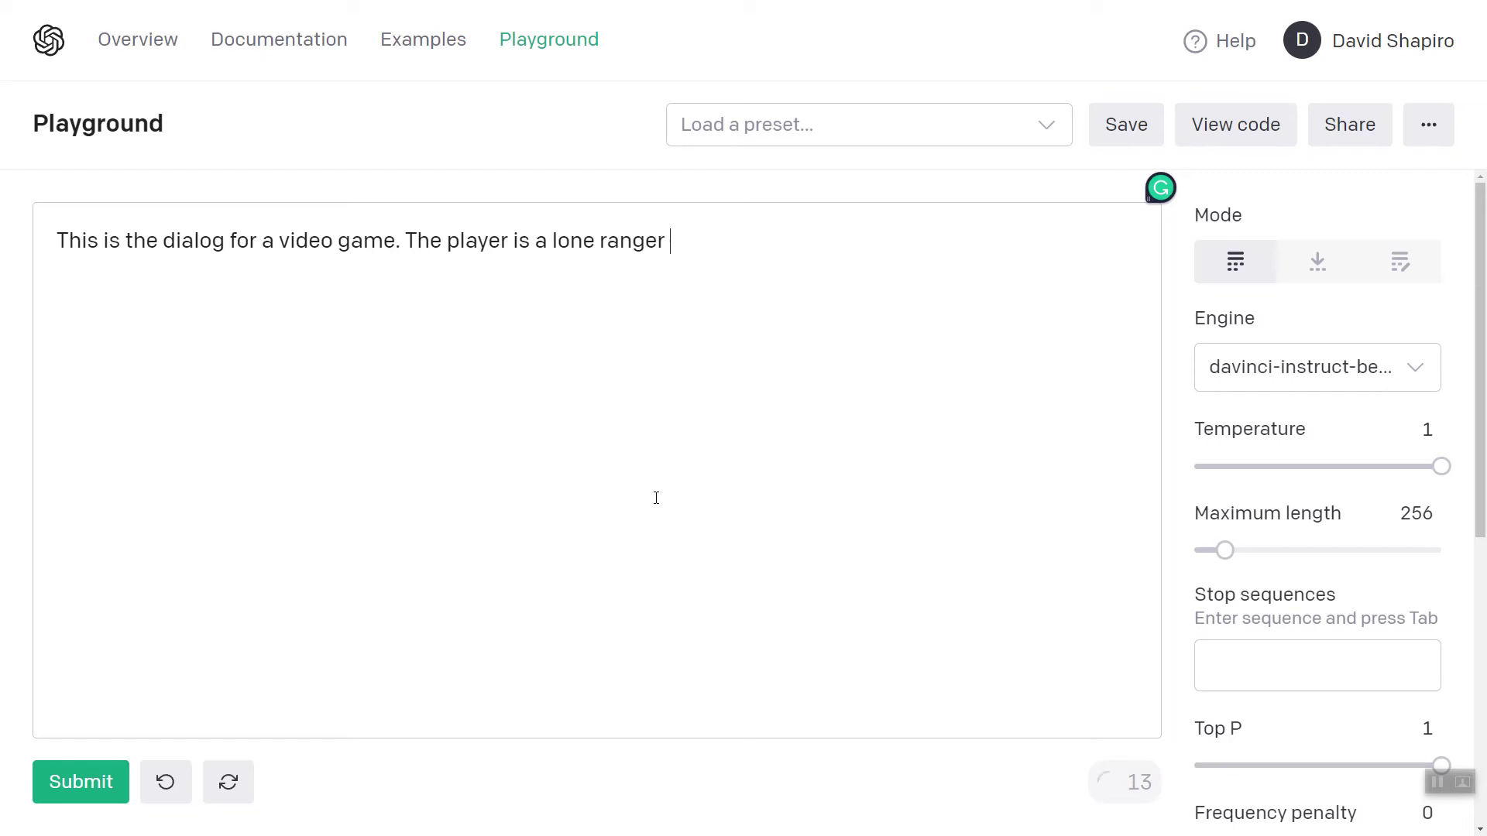
type("type in the Ameri")
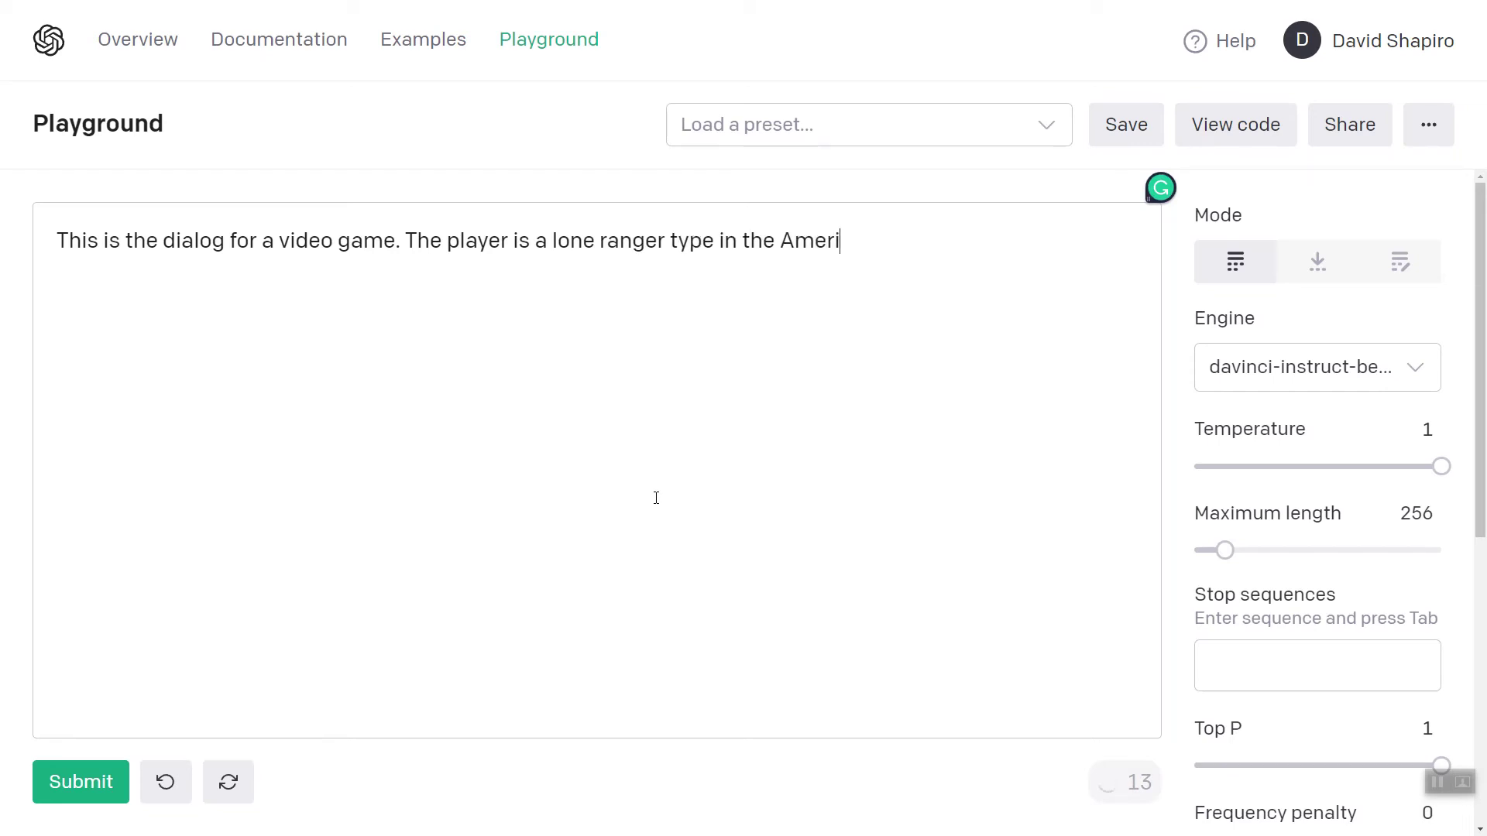
type("can Wild West in 1840")
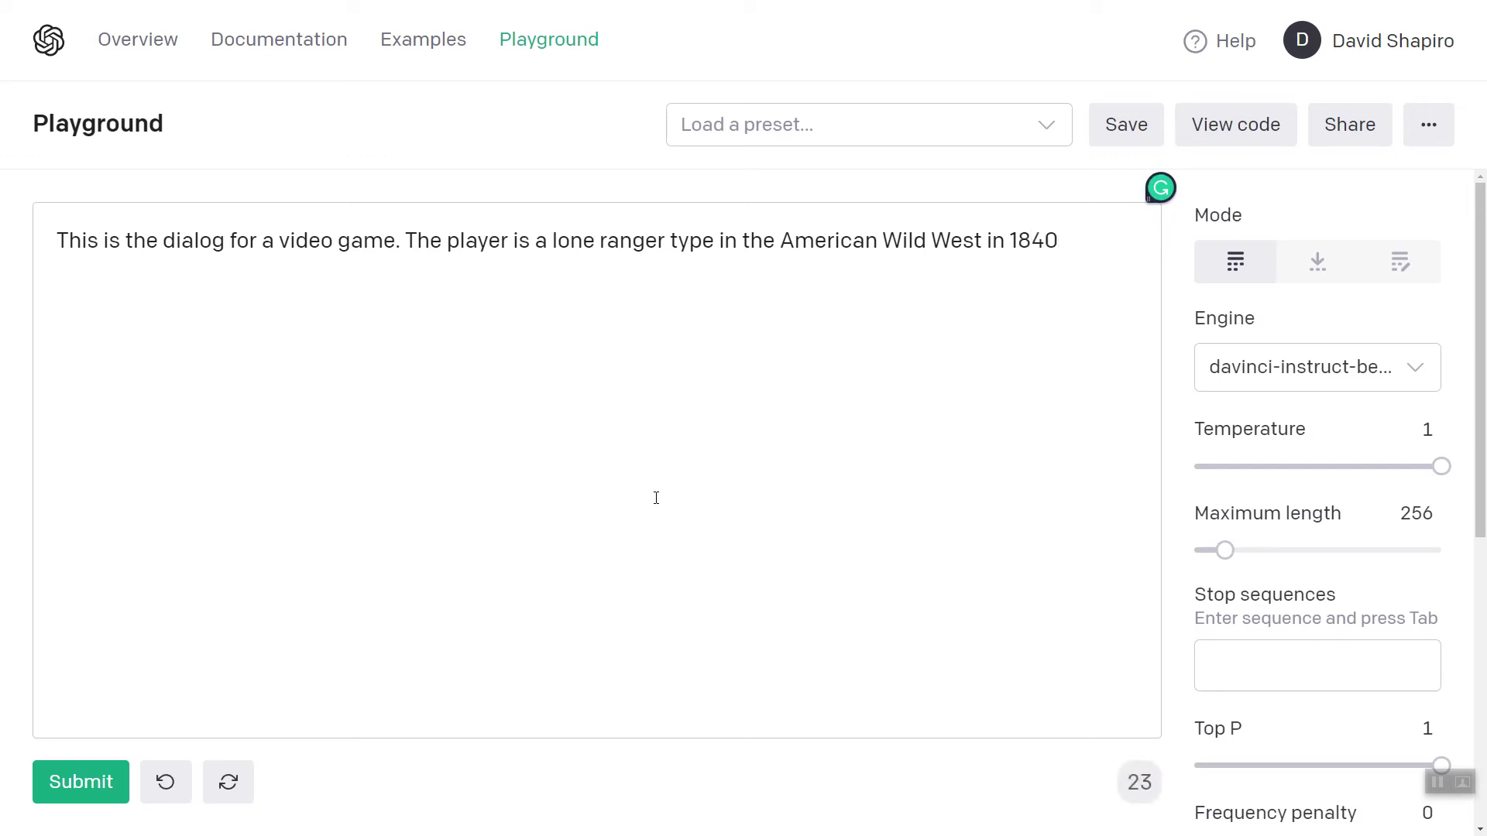
- Continue the prompt with the sentence "The player has entered a frontier town called Podunk."
type(". The player hass")
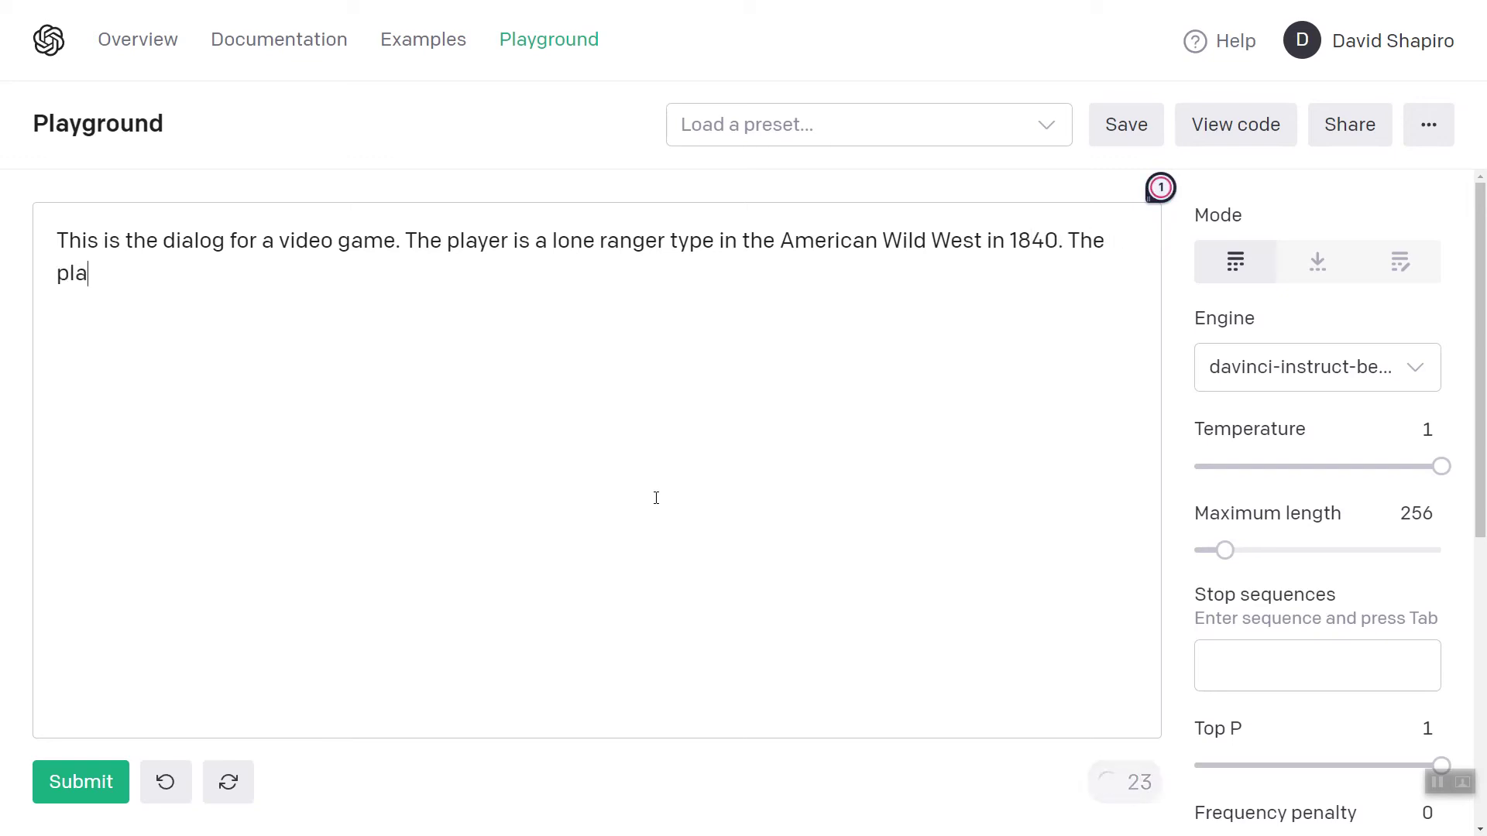
key("BackSpace")
key("BackSpace")
type("entered a fron")
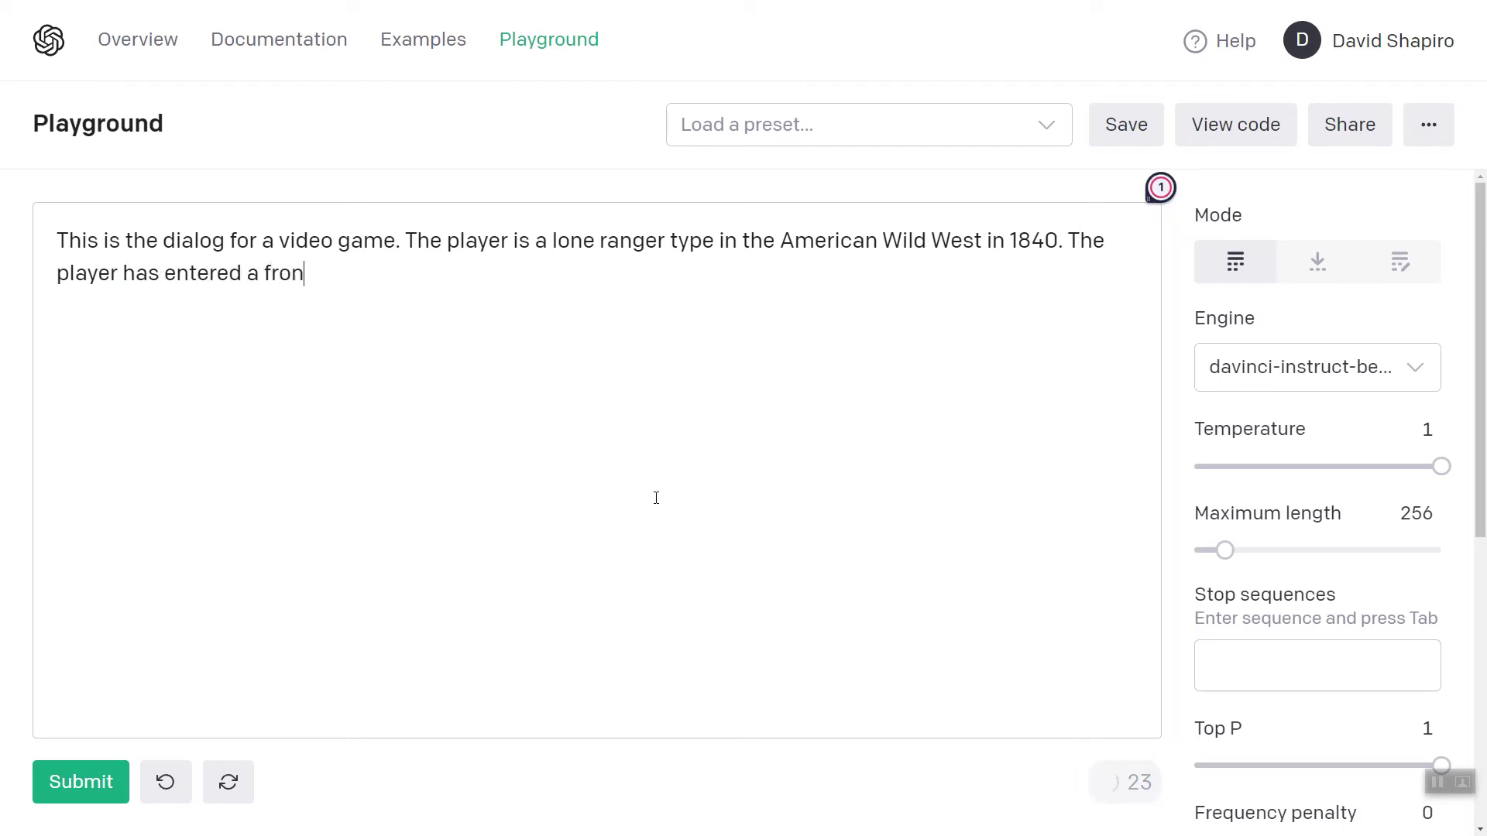
type("tier town call")
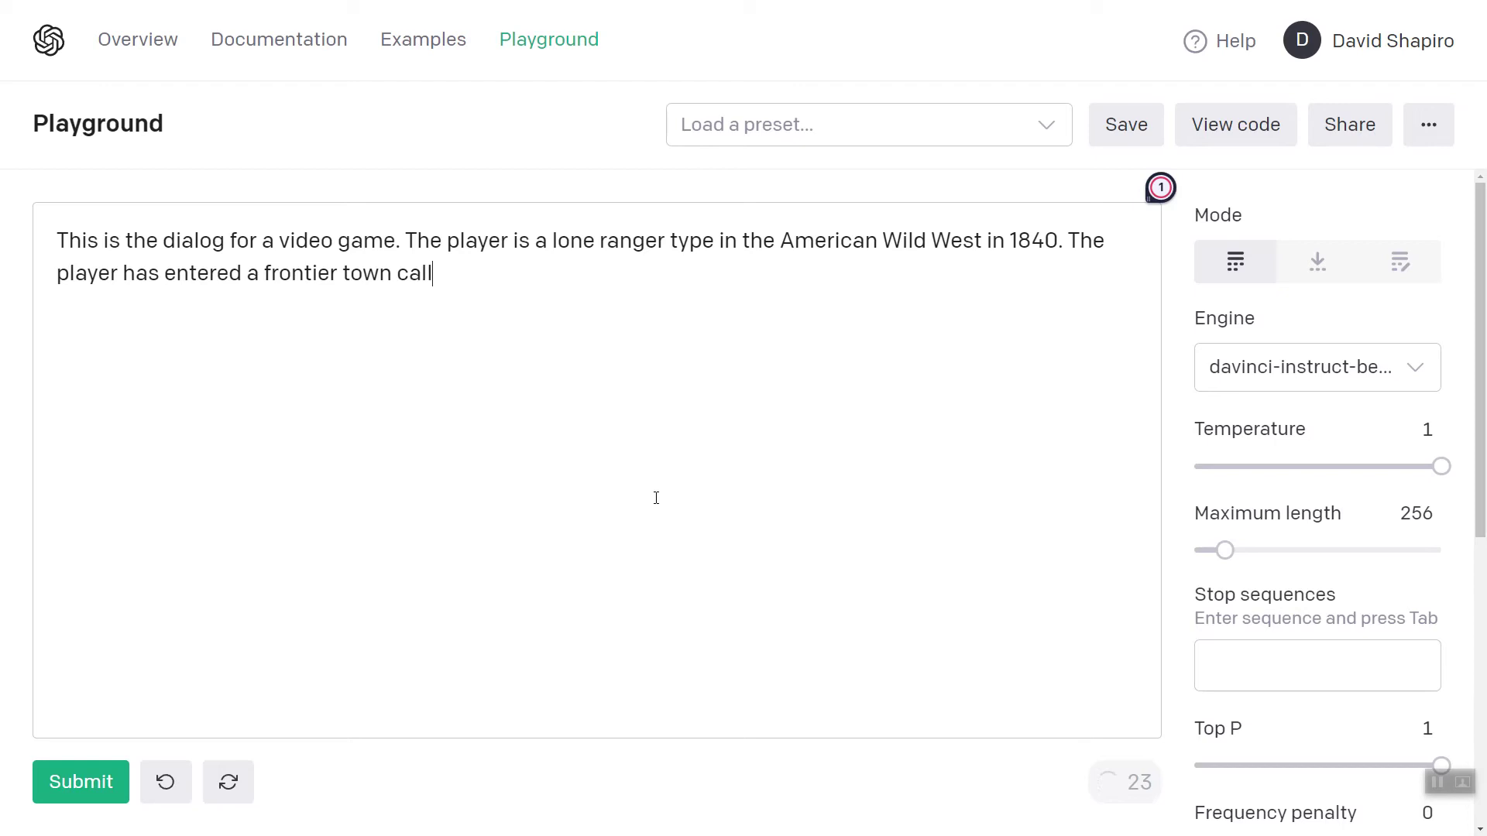
type("ed Podunk")
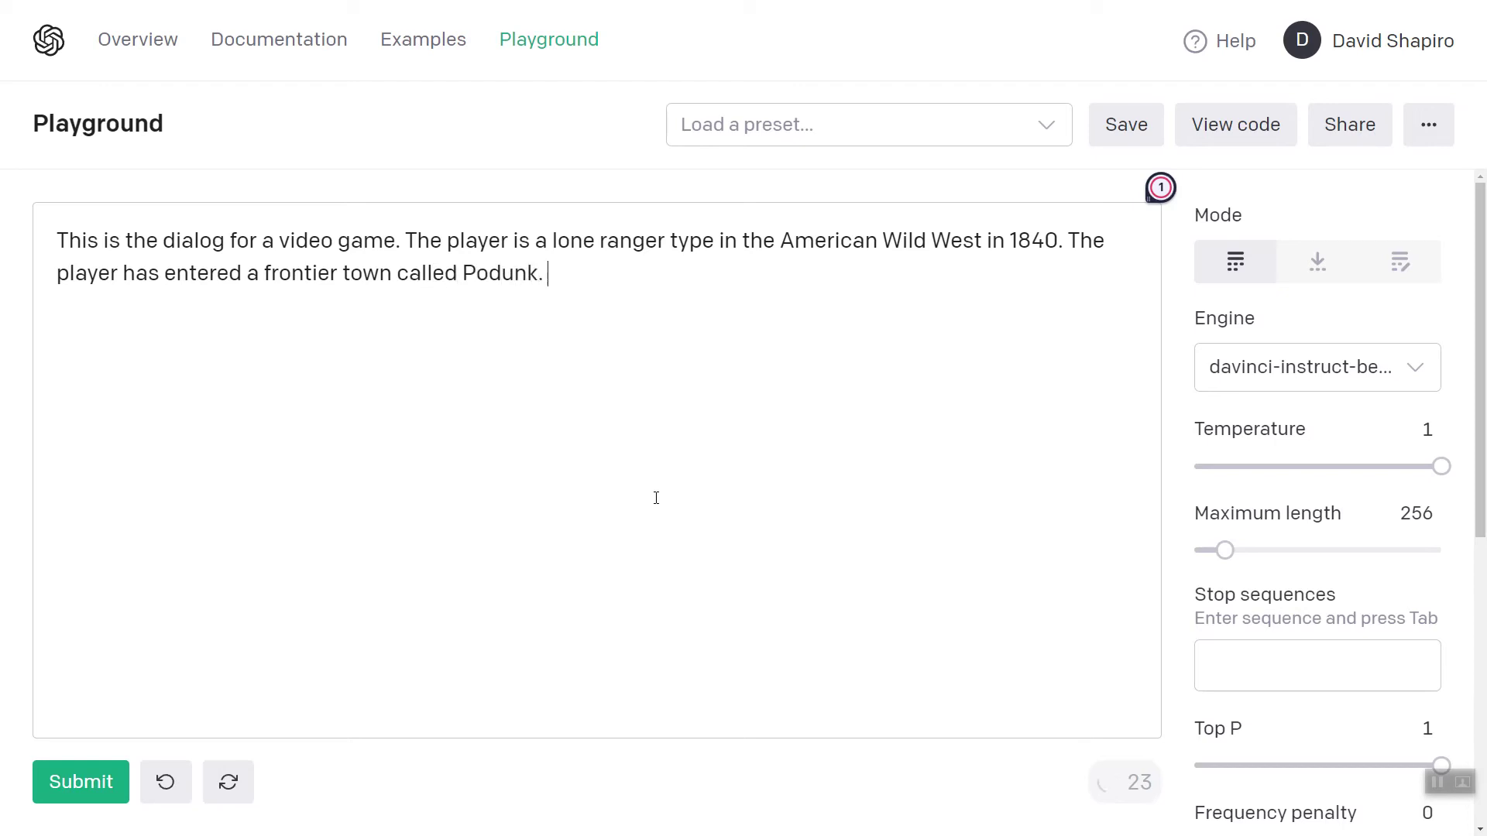
- Add the sentence "The player has walked up to the town sheriff and is looking for quests" to the prompt
type(". The player has walked ")
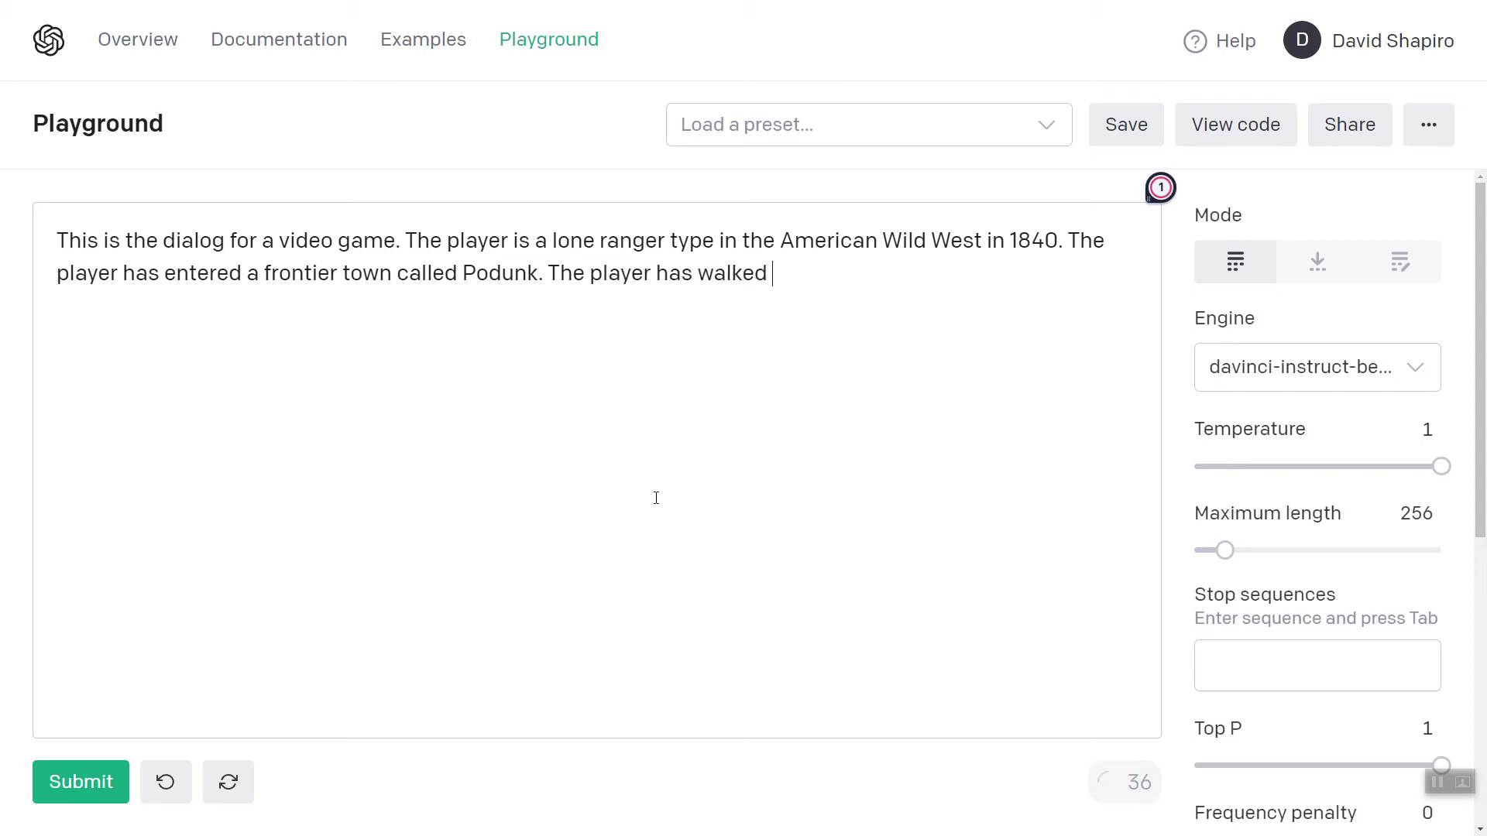
type("up to the town she")
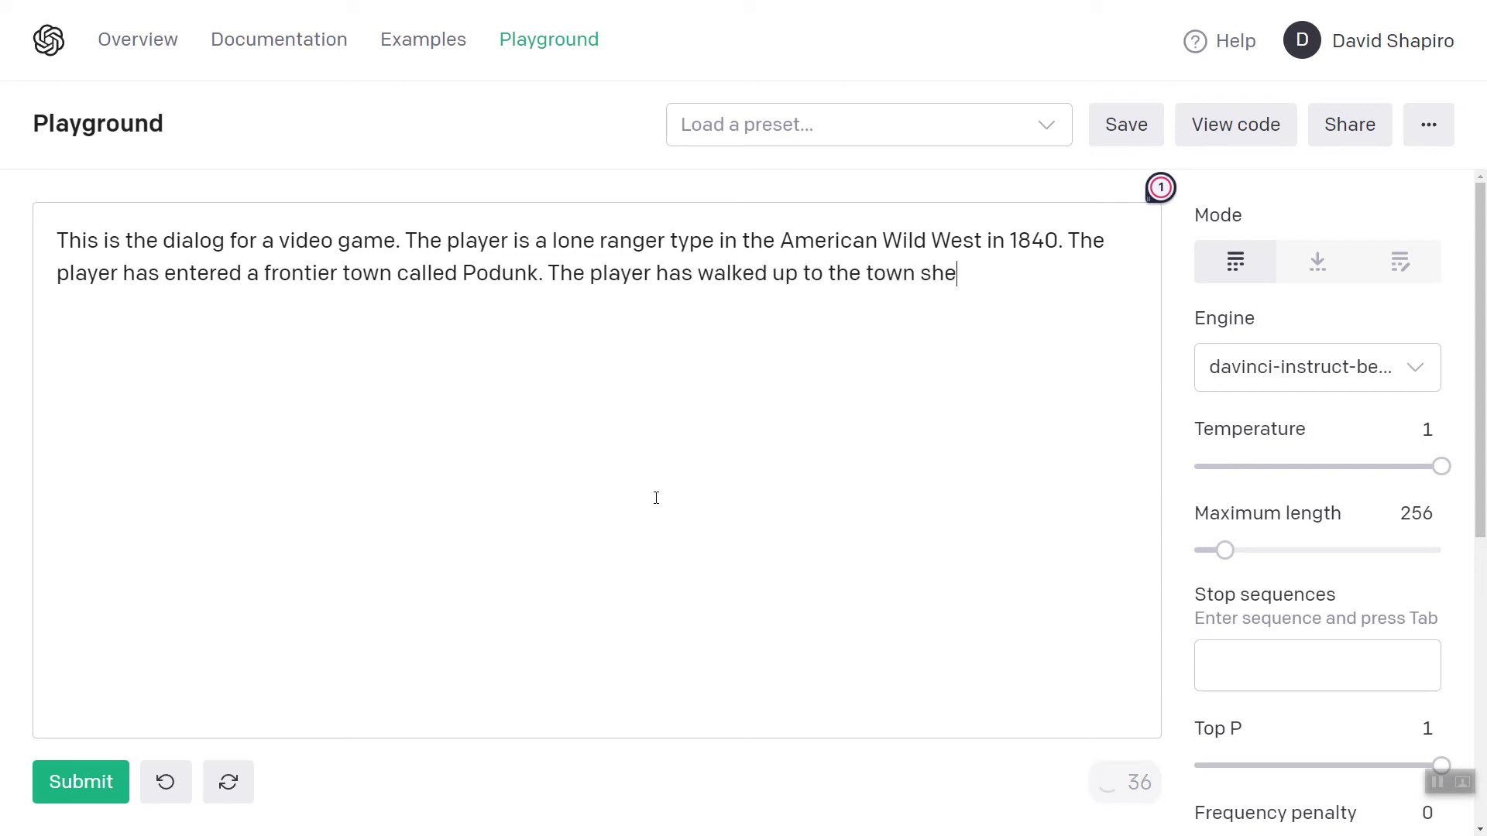
type("riff and is l")
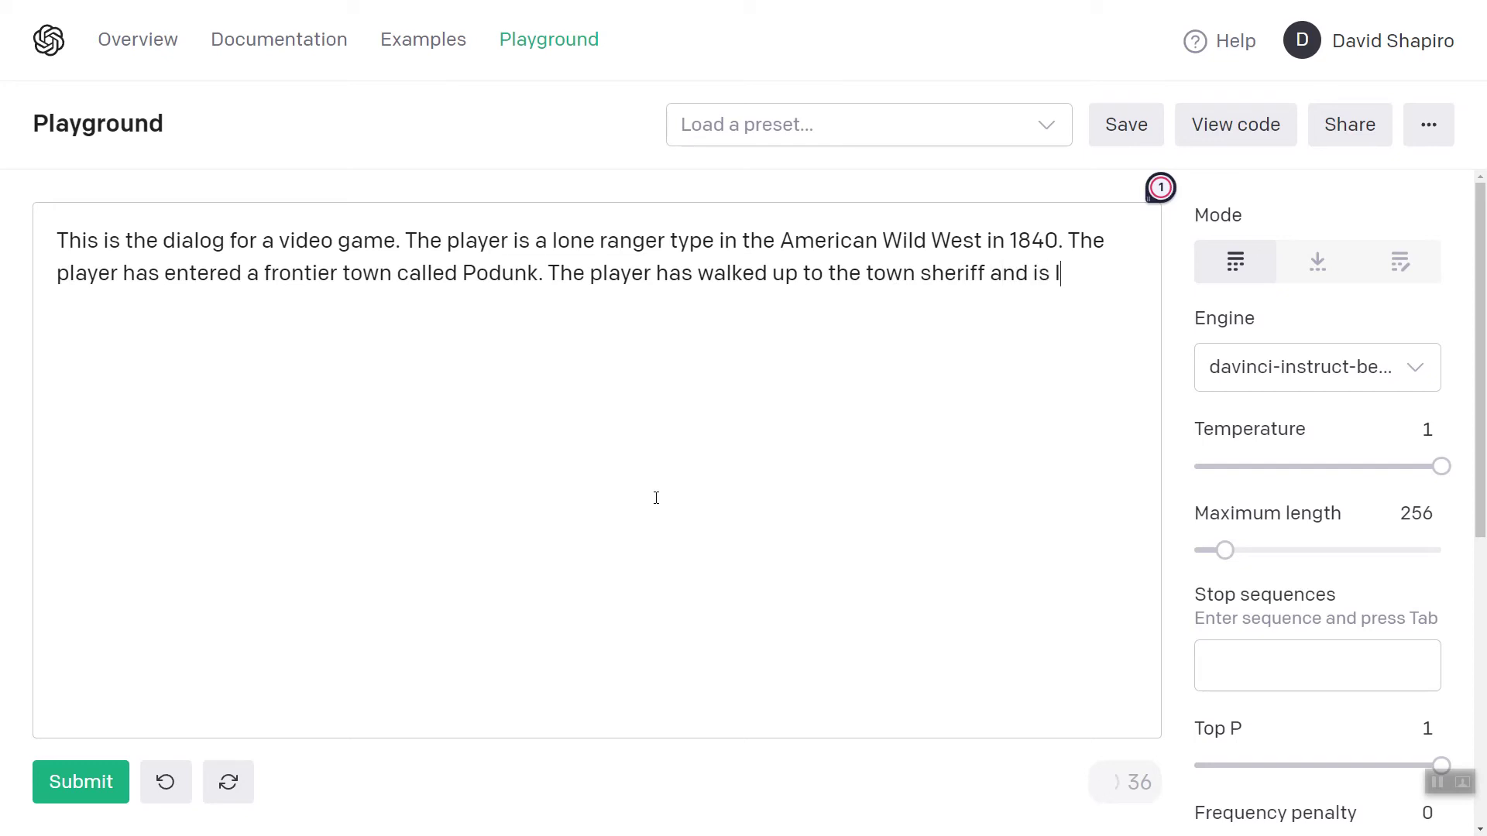
type("ooking for quests")
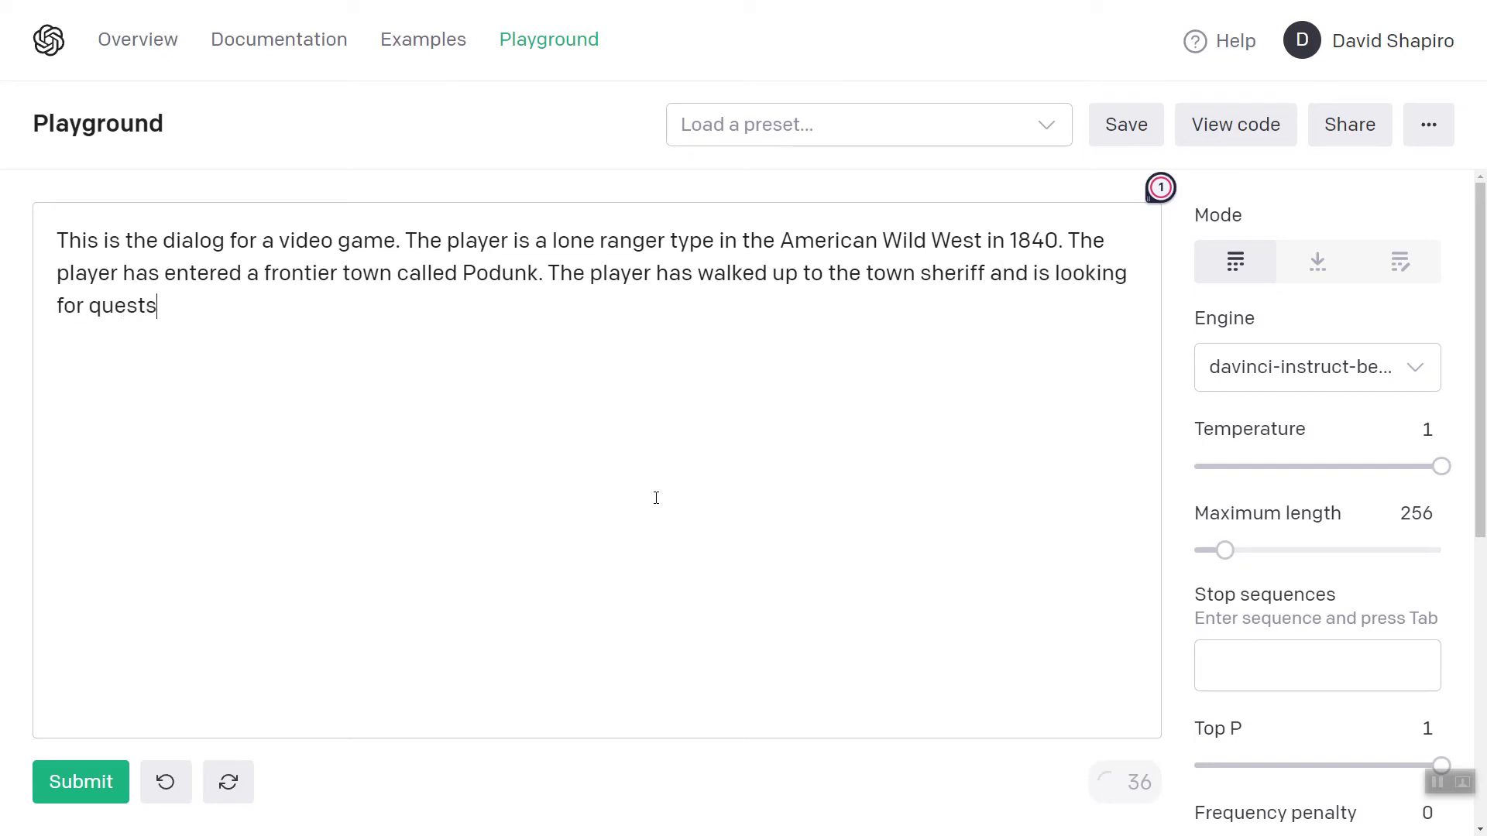
- Add the sentence "The sheriff knows that there are bandits hidden out in a ravine but doesn't trust the player yet" to the prompt
type(". The sheriff")
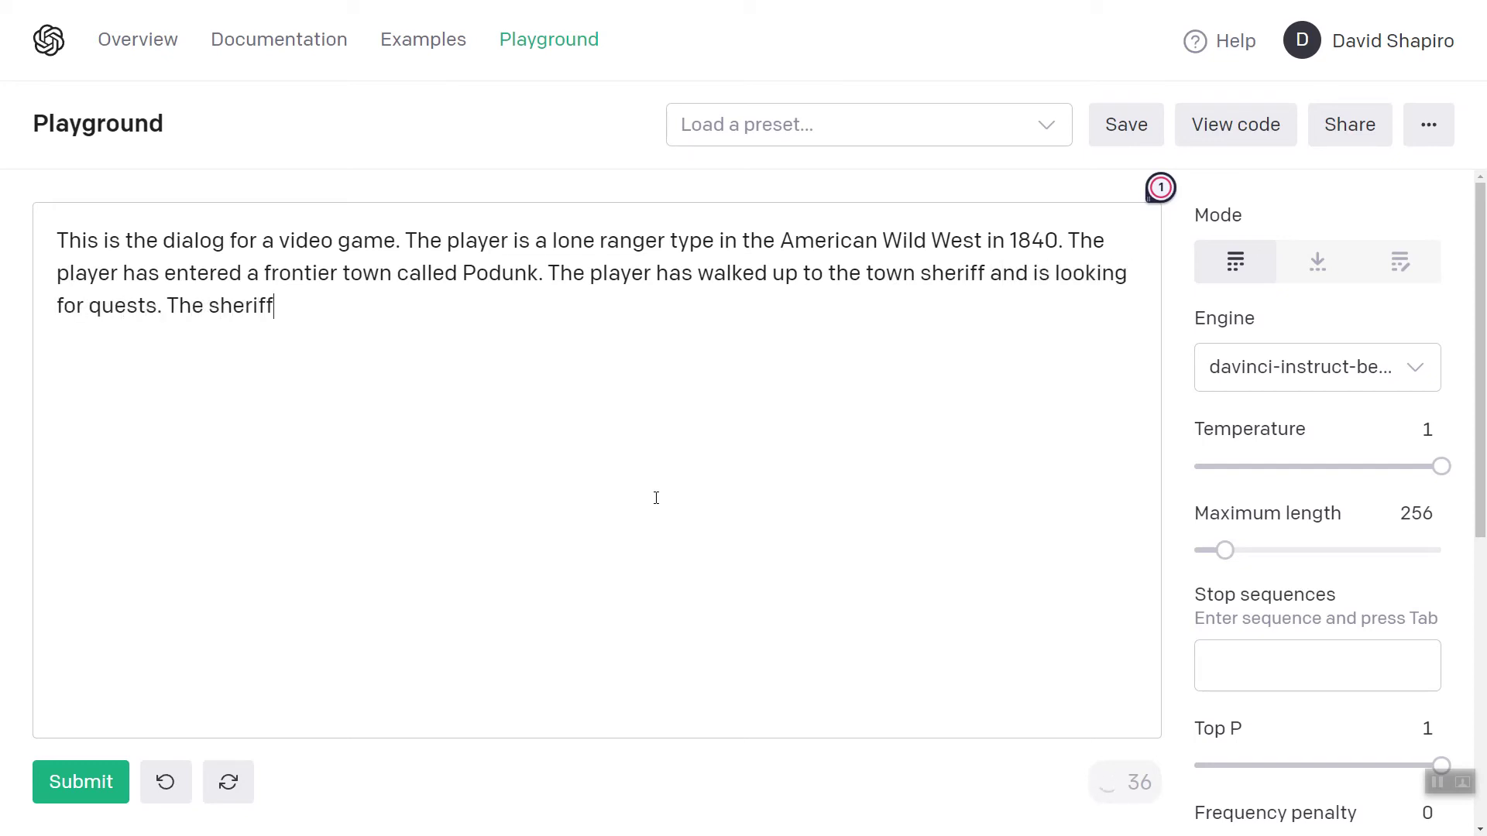
type(" knows that there are ")
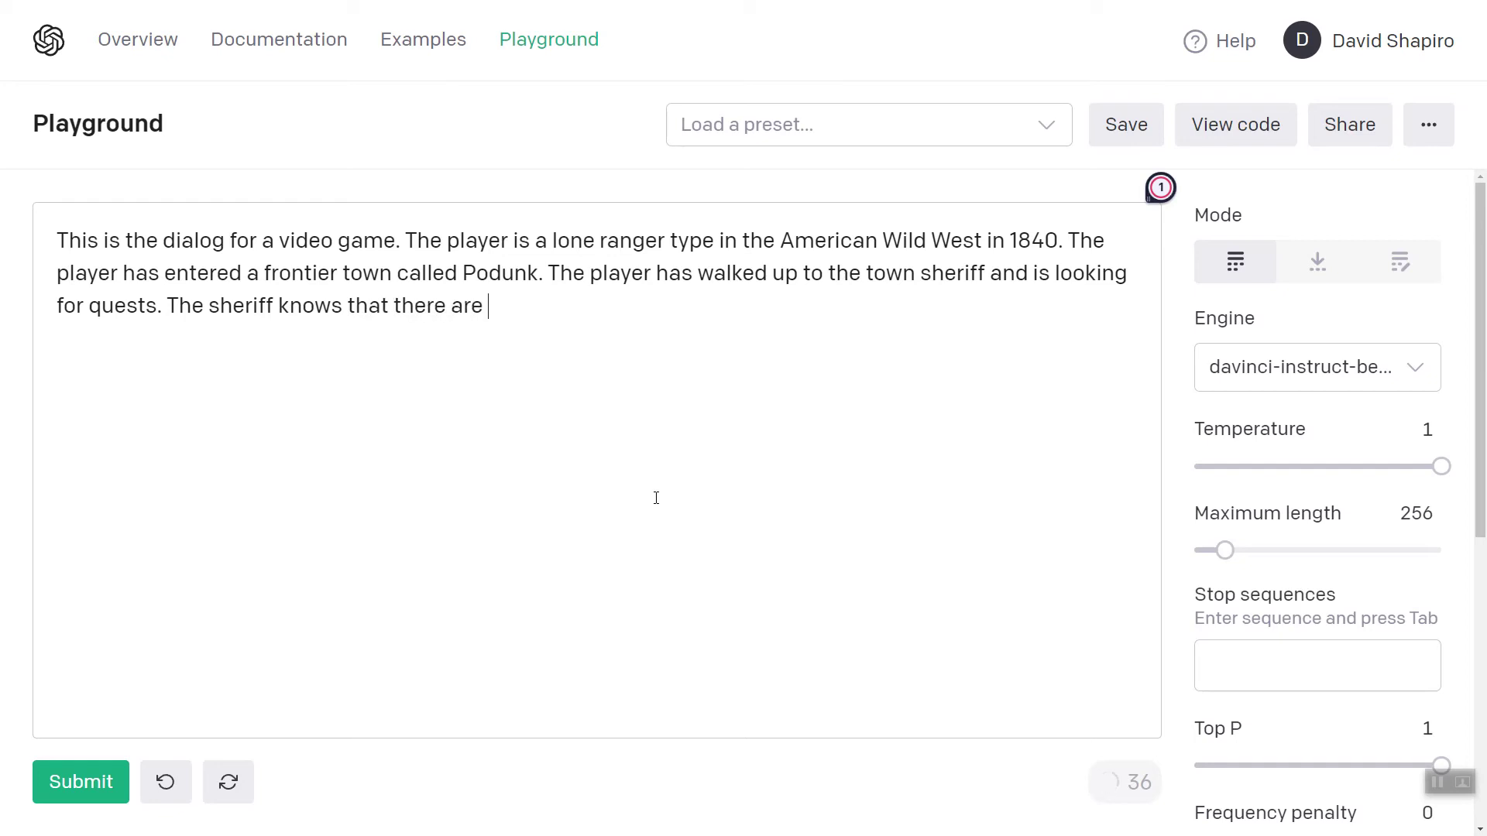
type("bandits hidden ou")
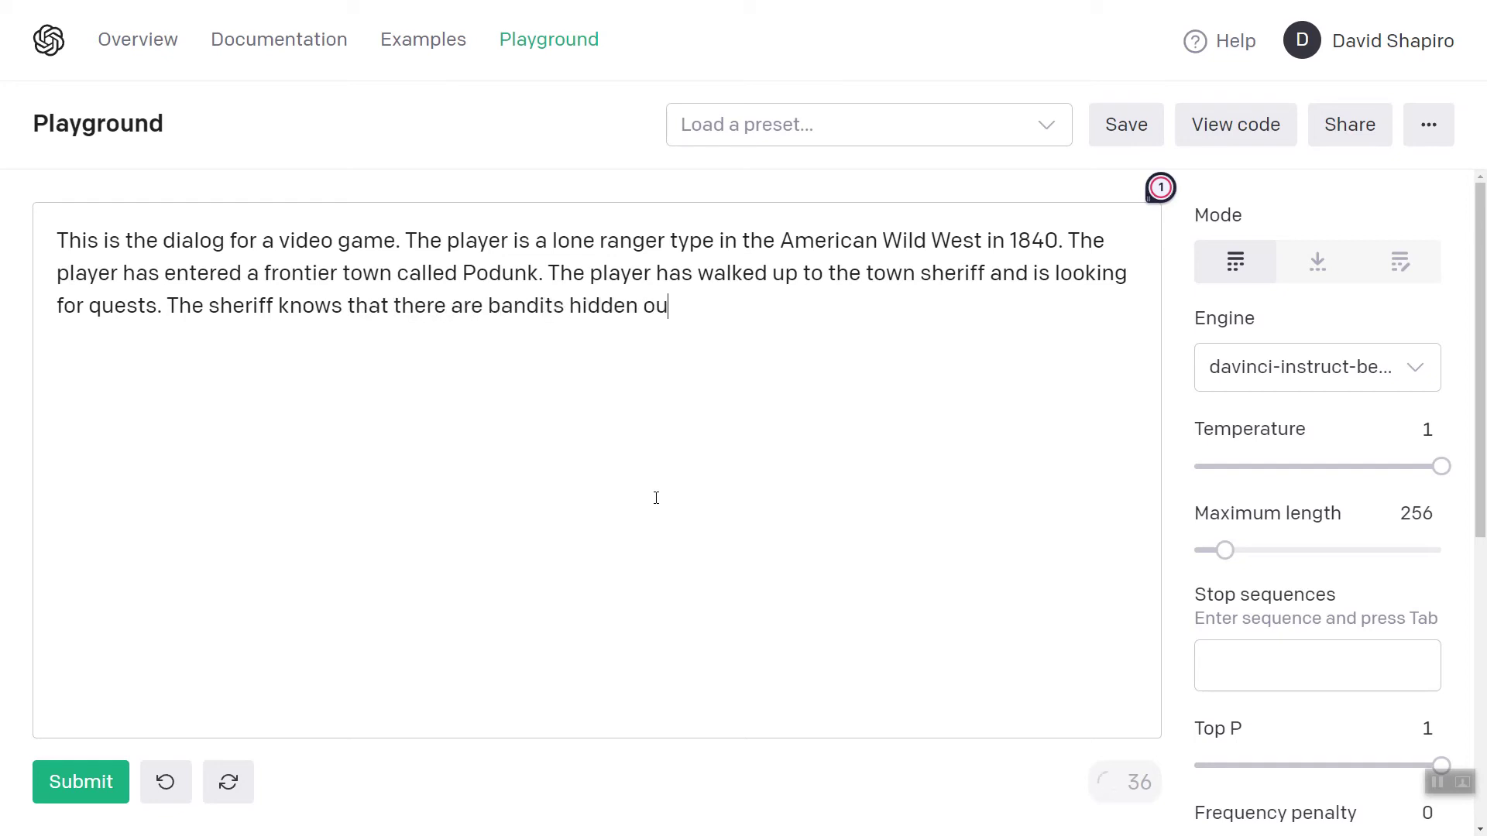
type("t in a ravine")
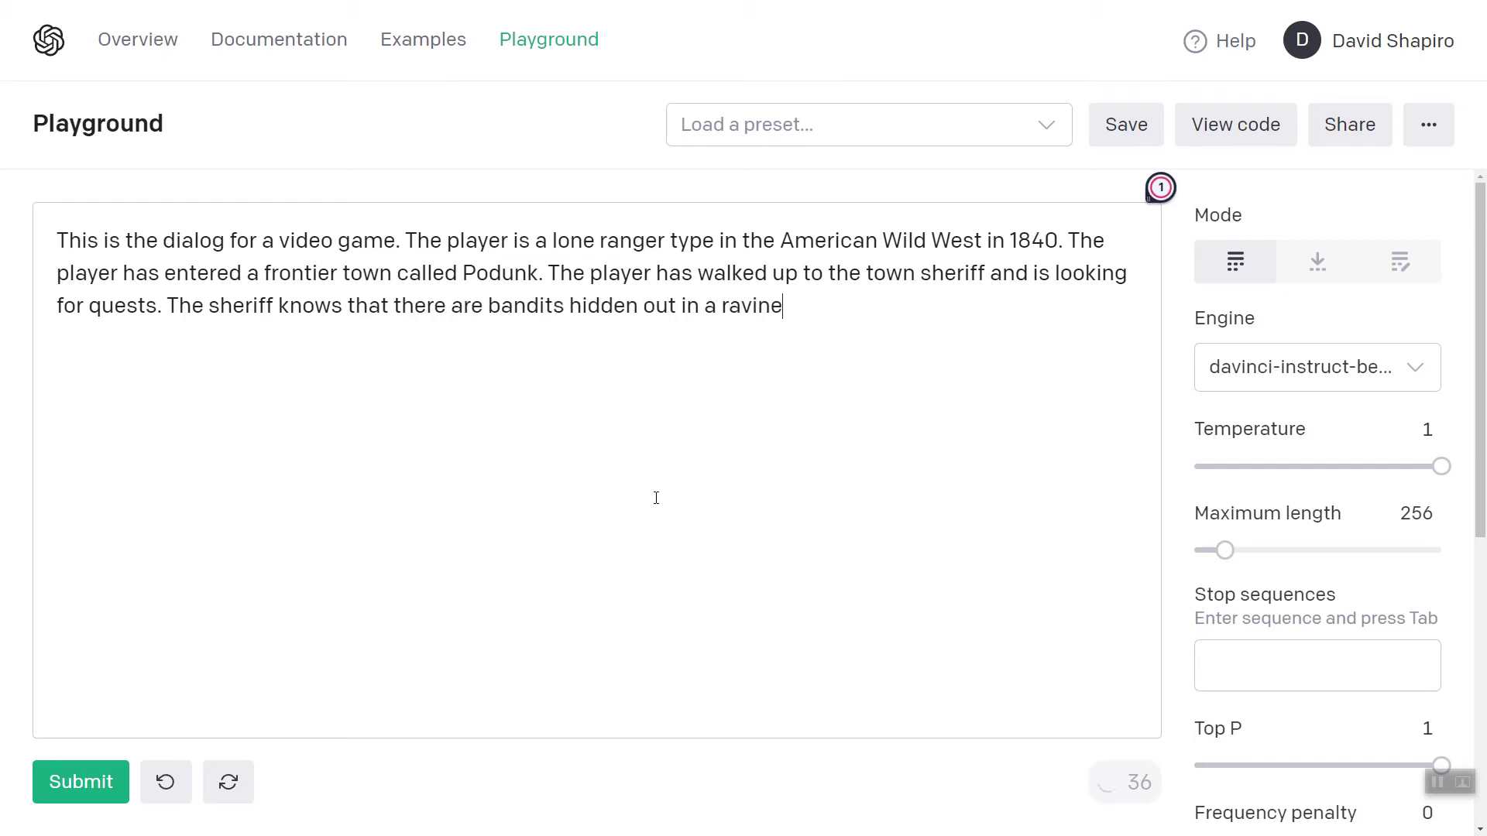
type(" but doesn't trus")
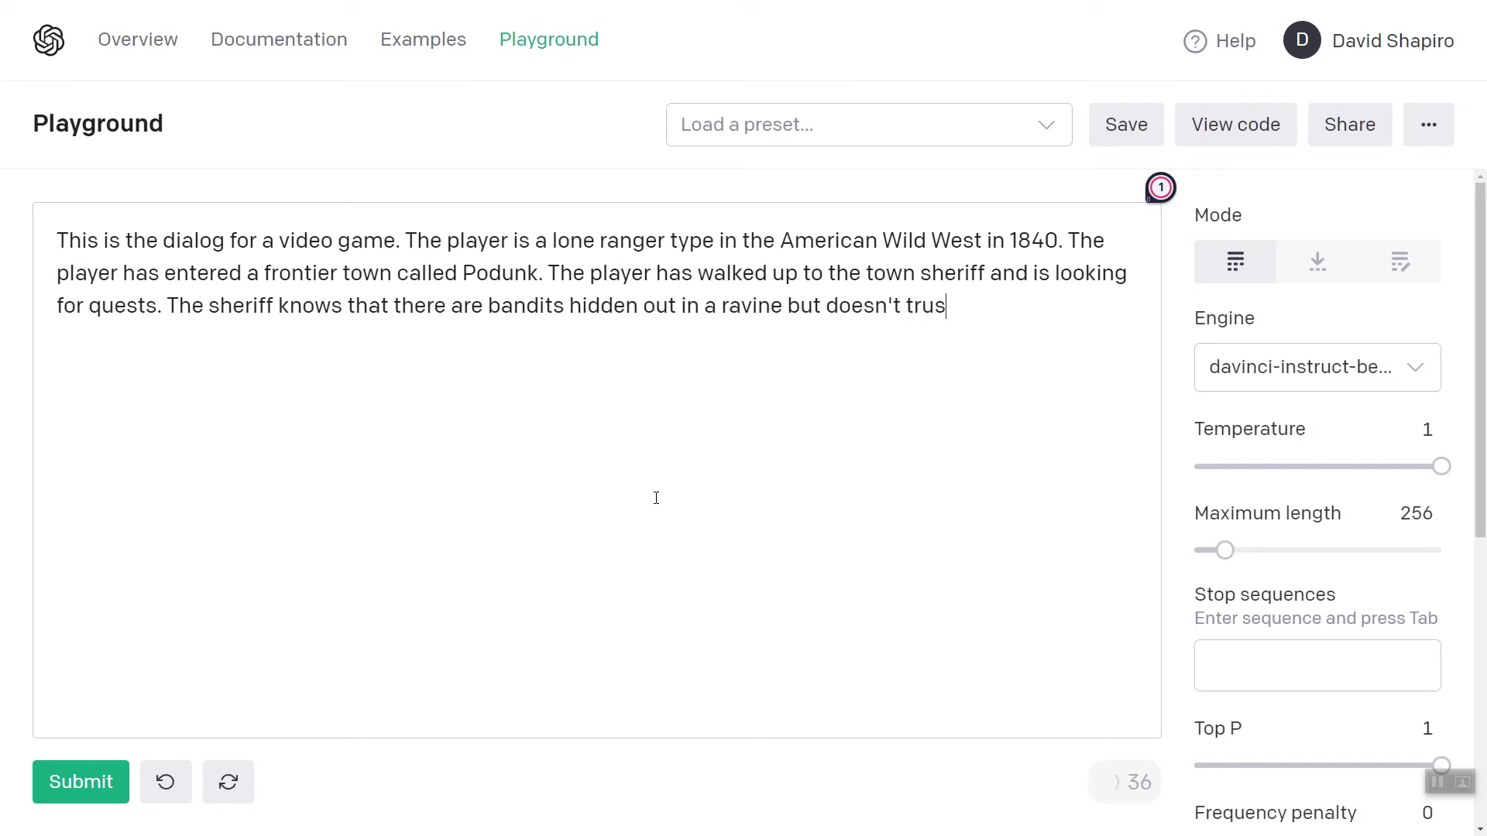
type("t the player ye")
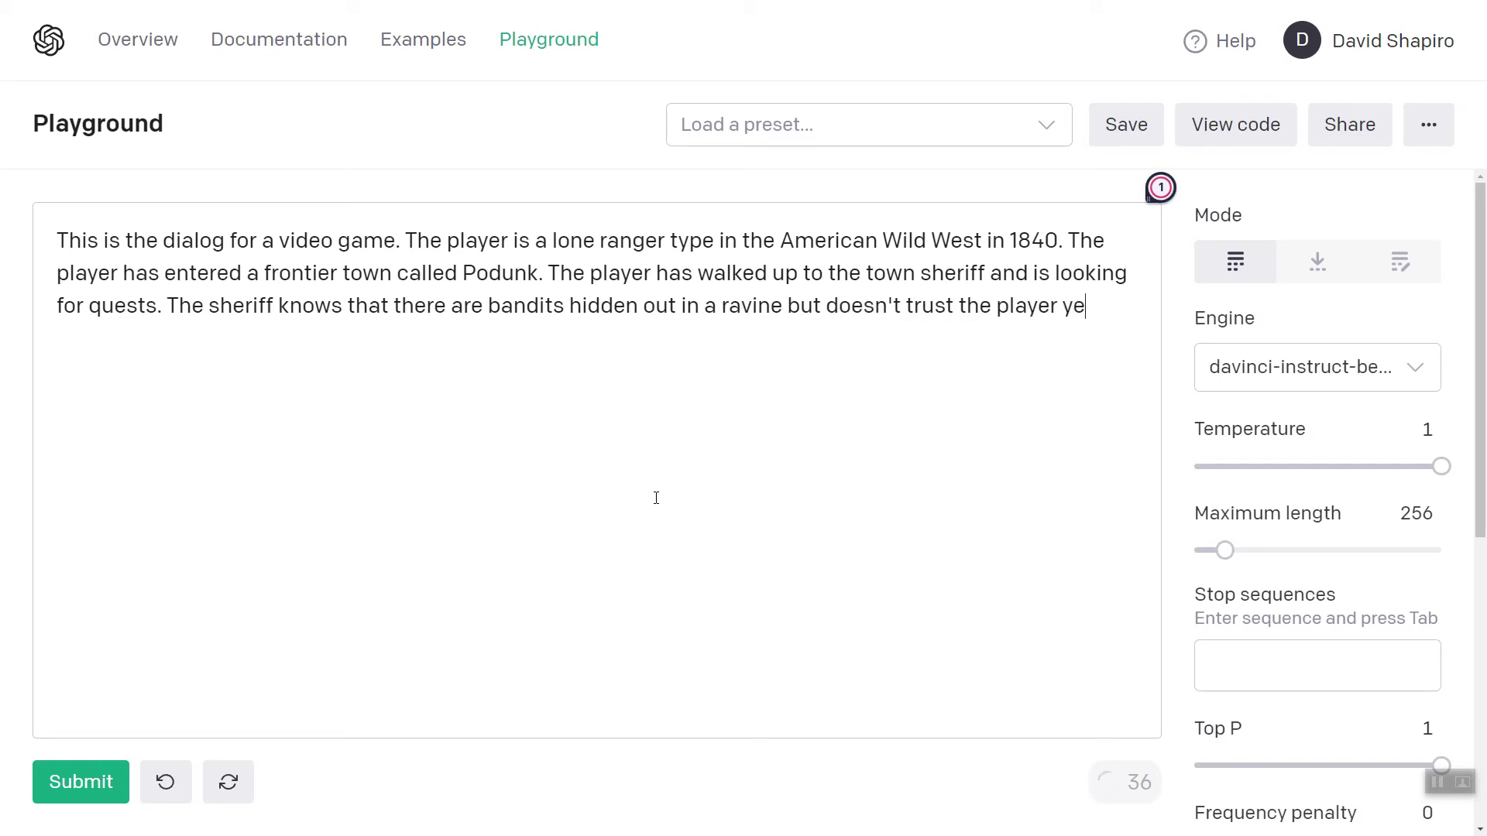
- Continue the prompt with "The player must earn the sheriff's trust through doing side quests and smooth dialog."
type("t. The player mus")
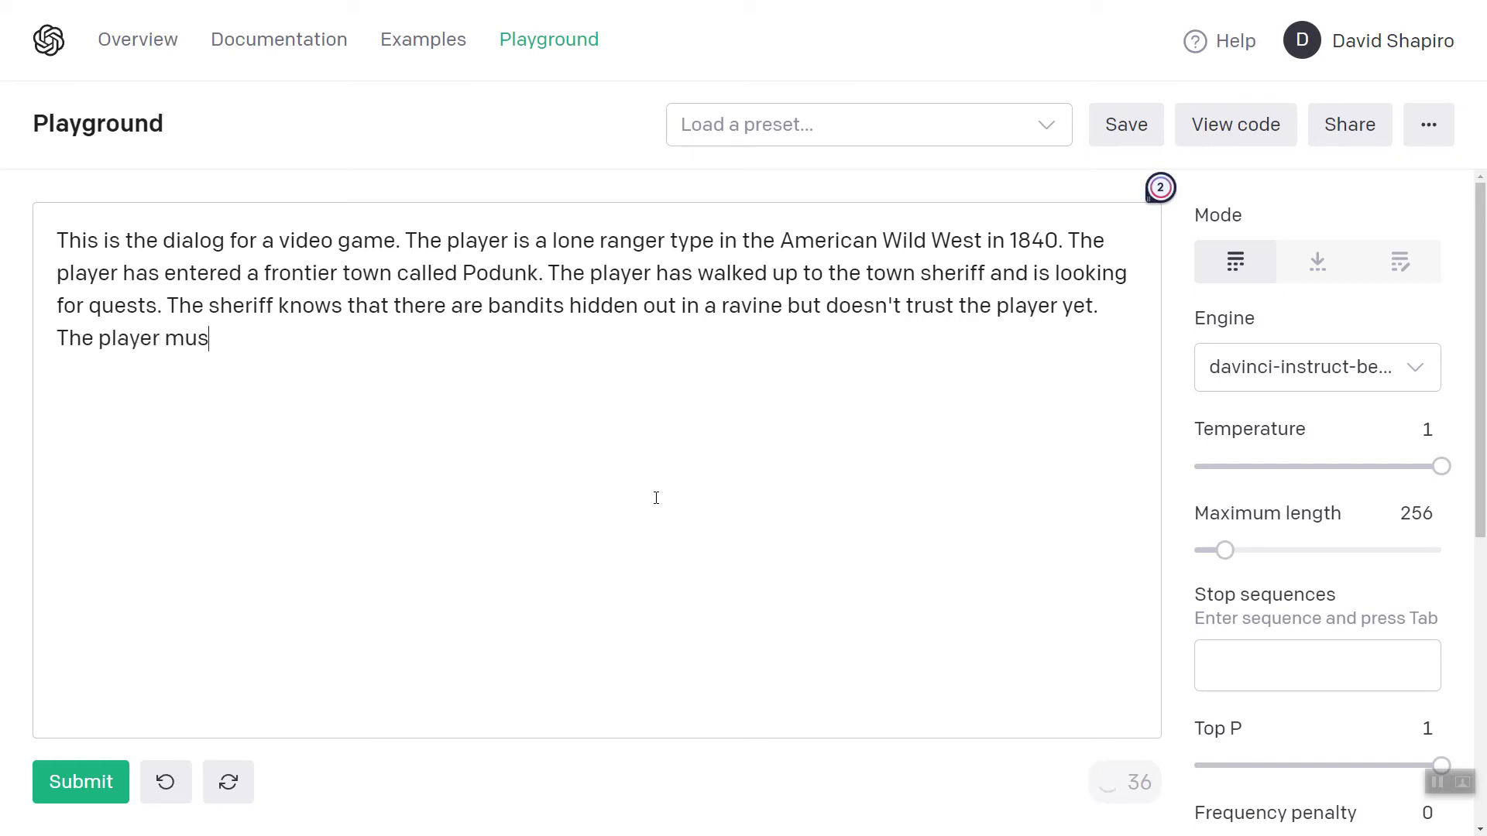
type("t earn the s")
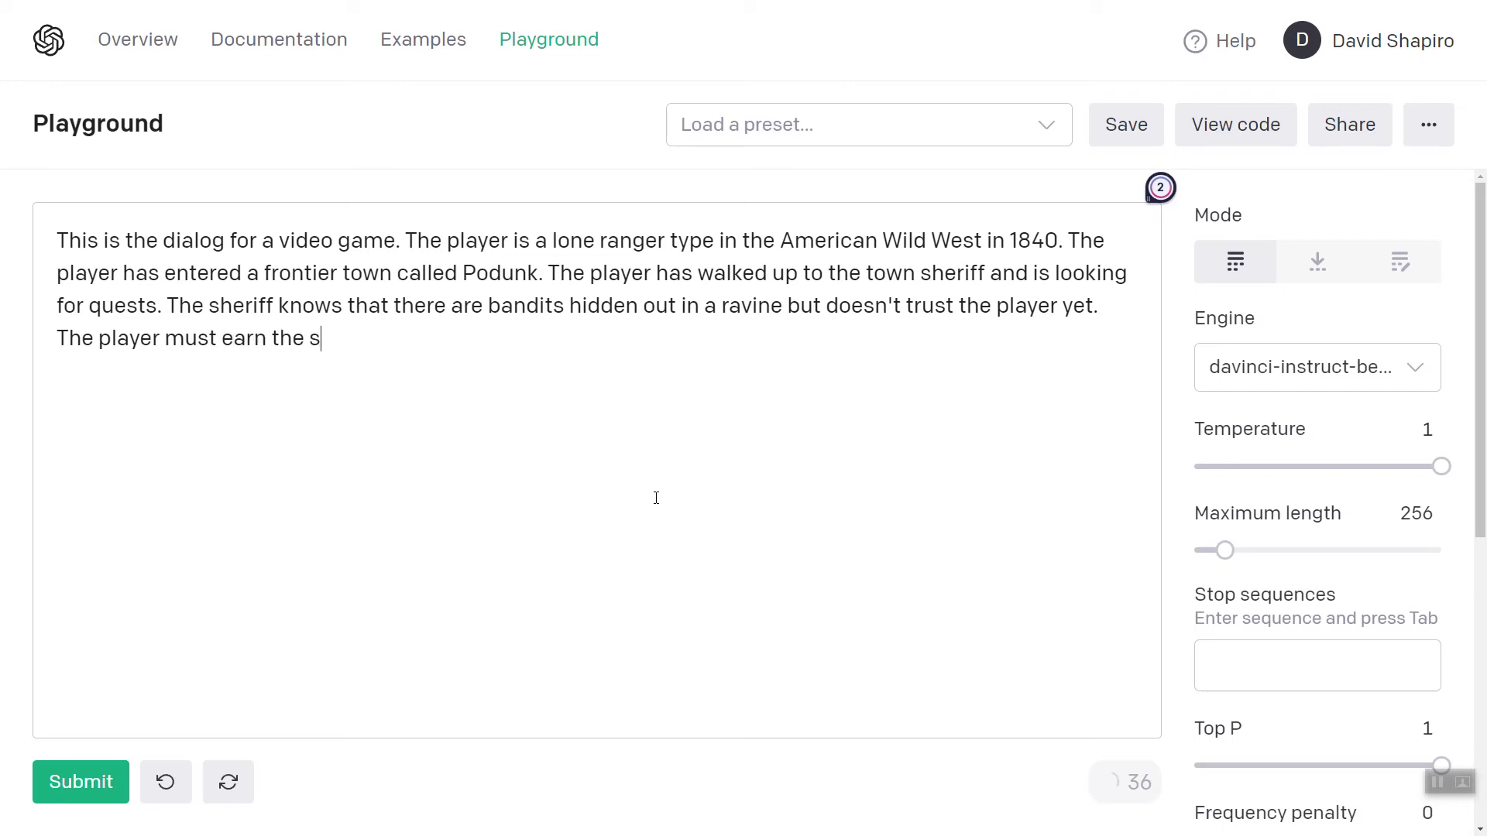
type("heriff's trust ")
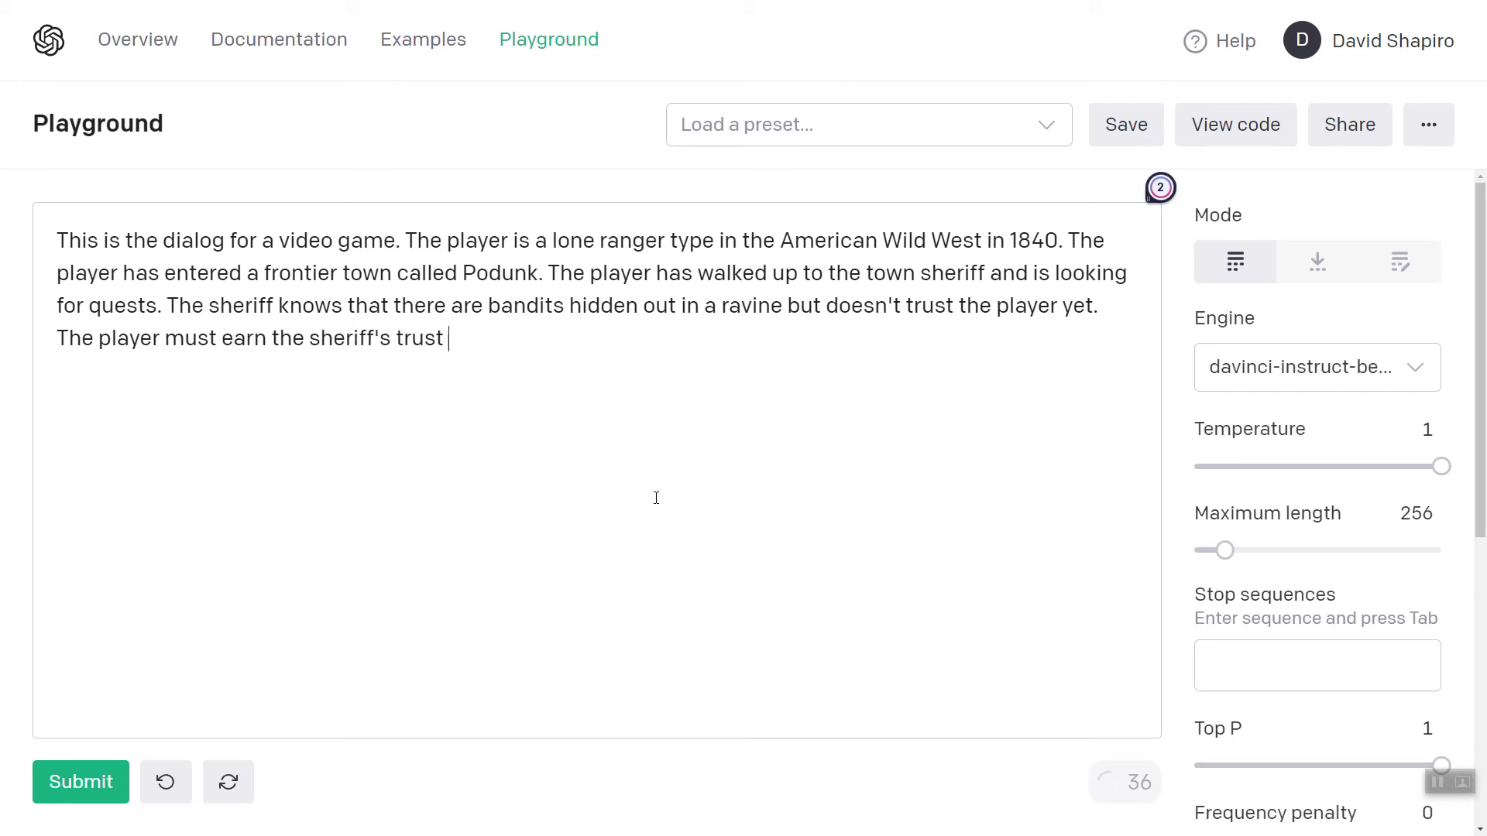
type("through doin")
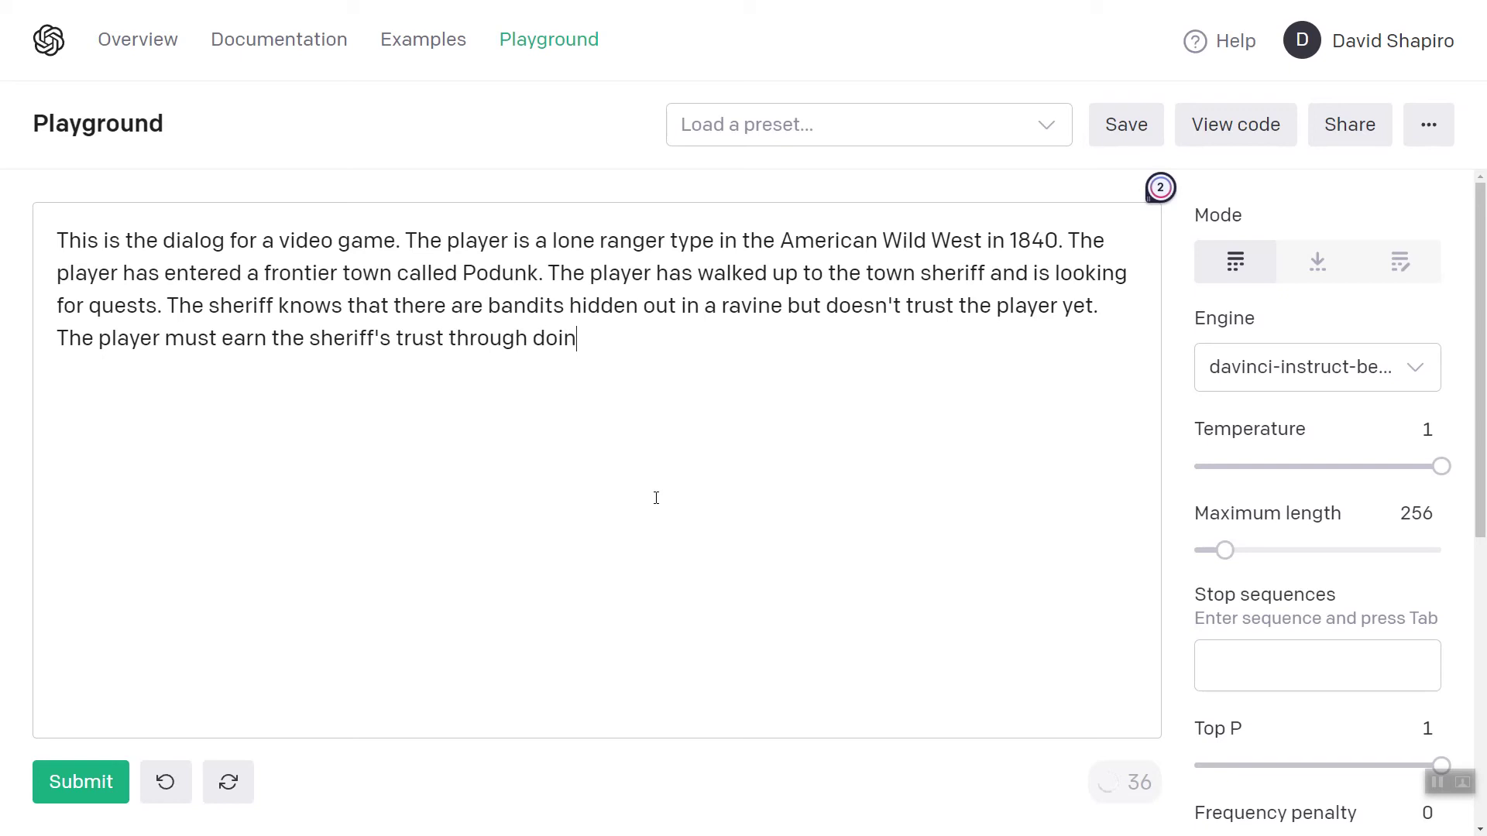
type("g side quests and sm")
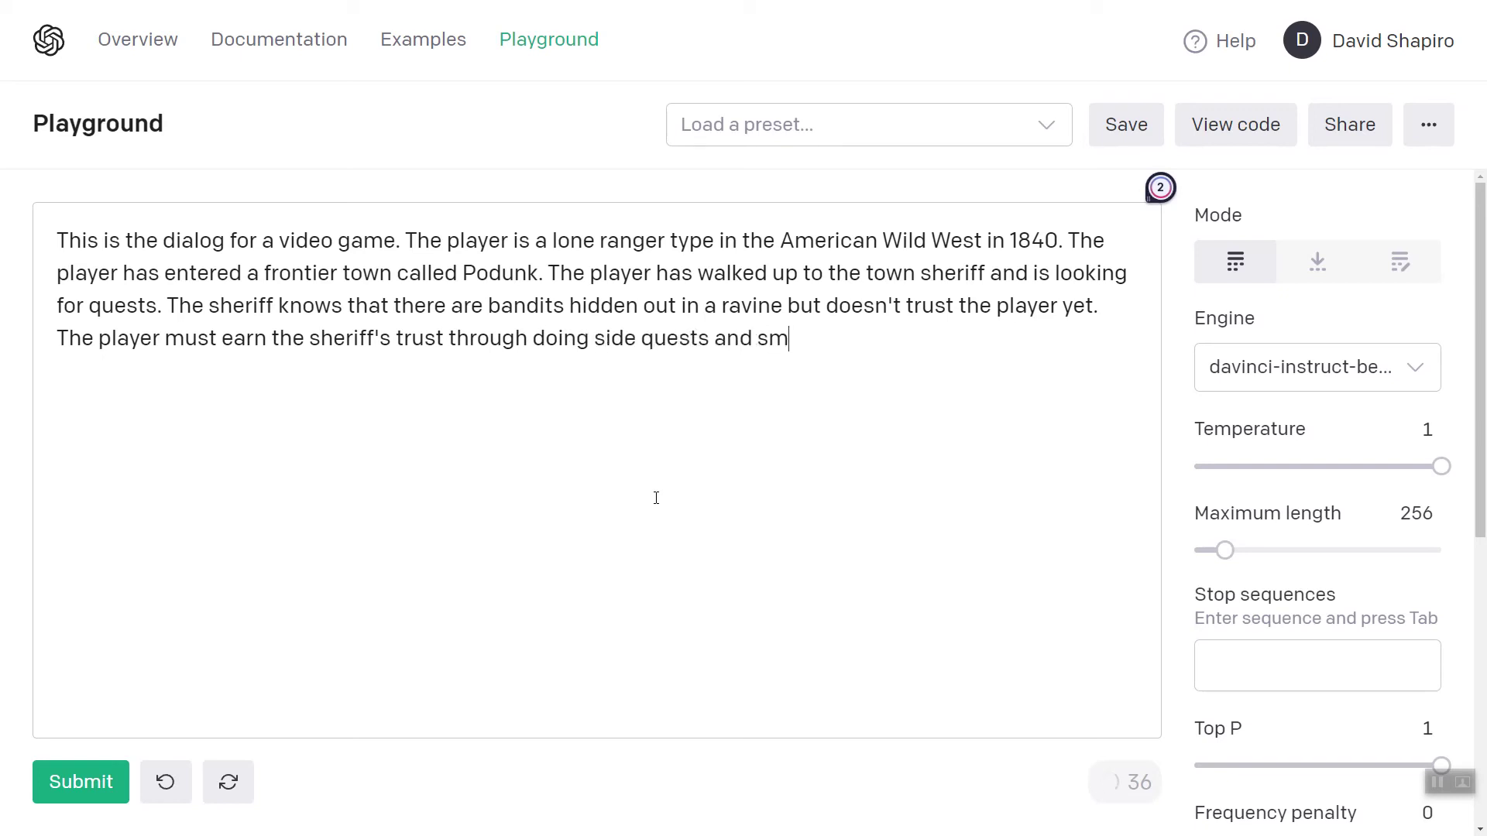
type("ooth dialog.")
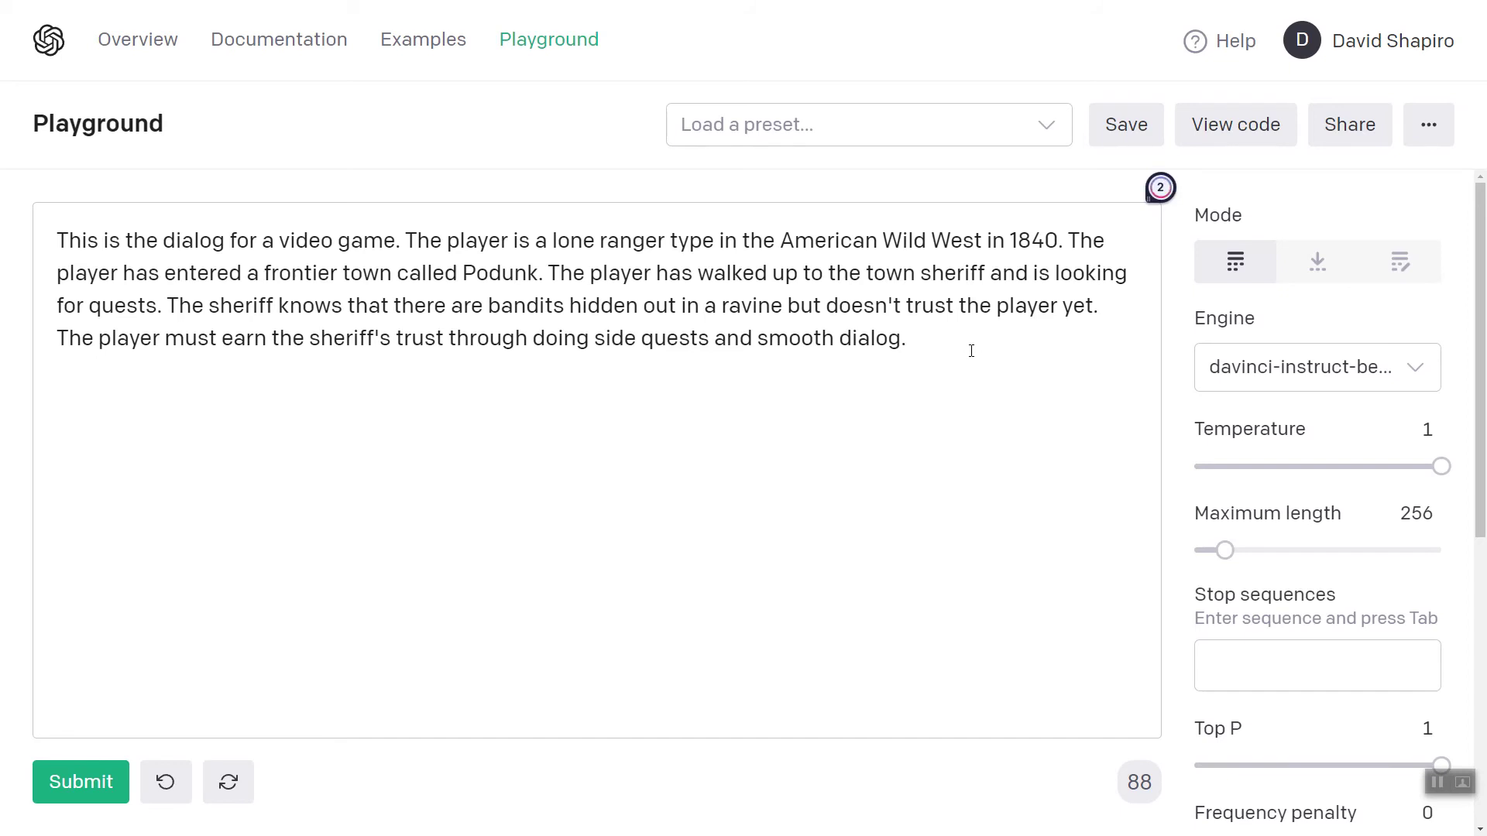
- End the scene description with "The sheriff has a lazy eye that he's really insecure about:"
type("The sheriff ")
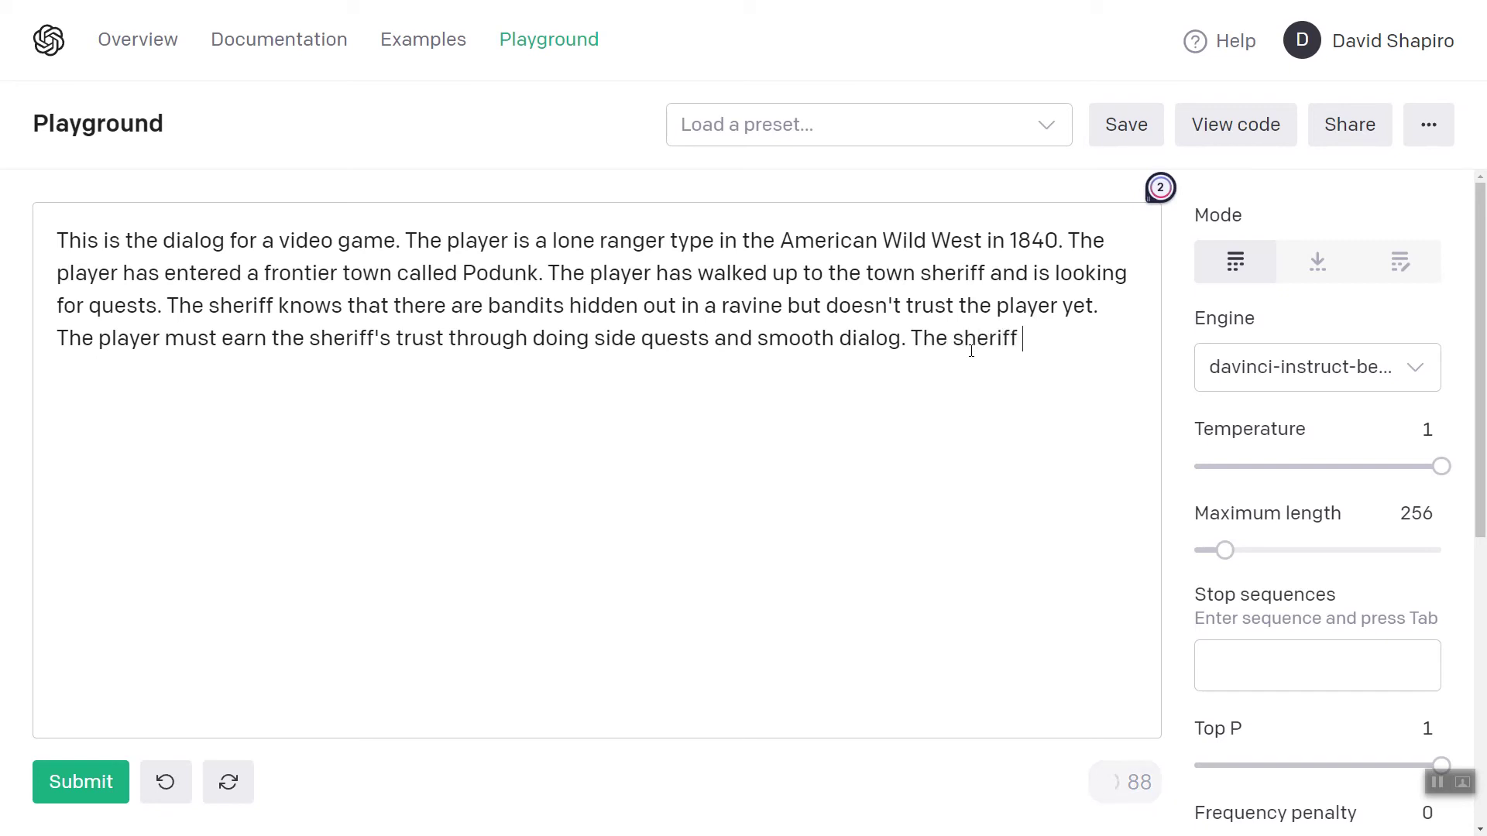
type("has a lazy eye t")
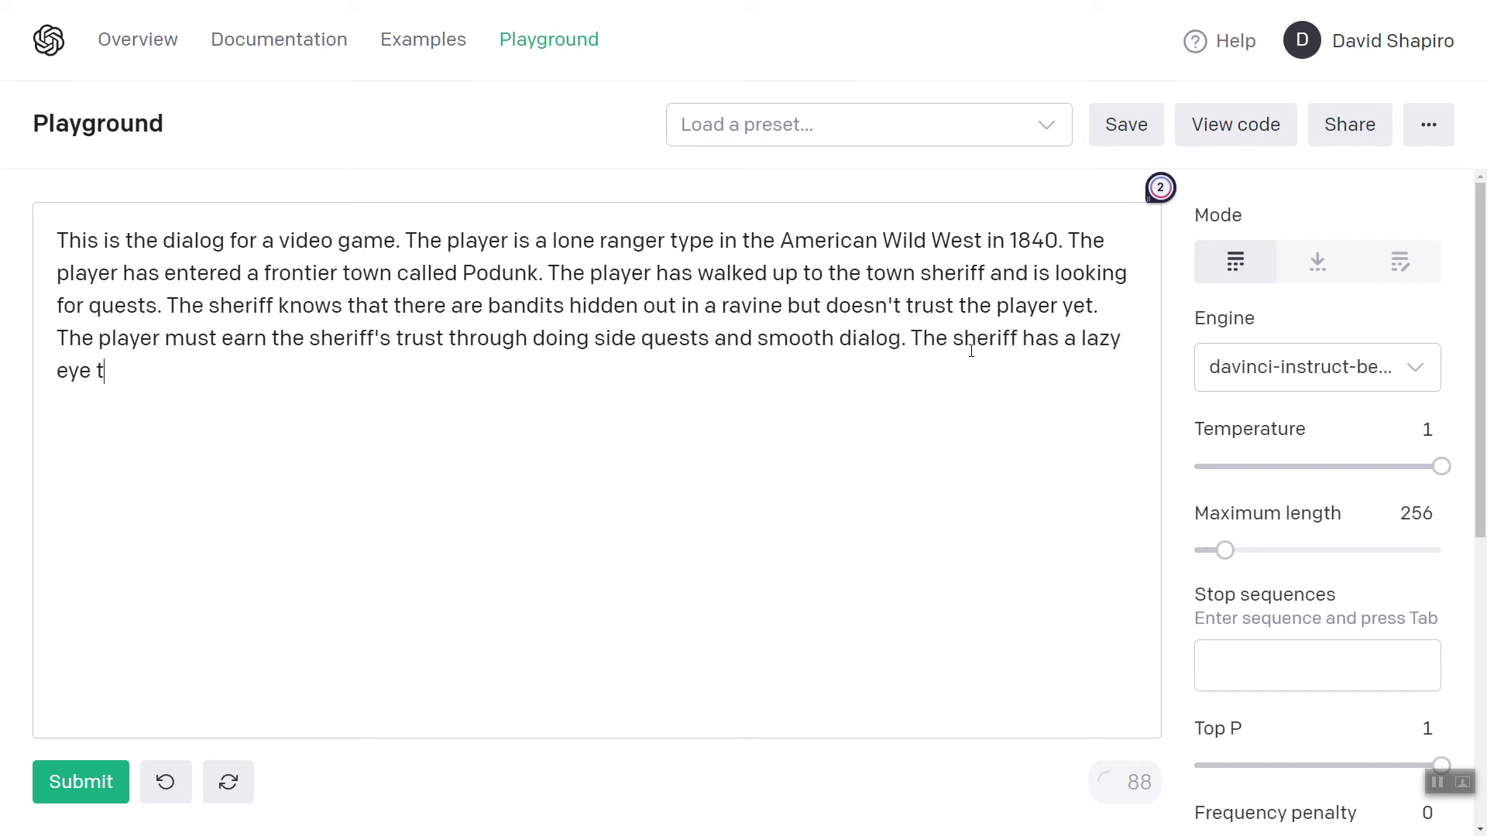
type("hat he's really in")
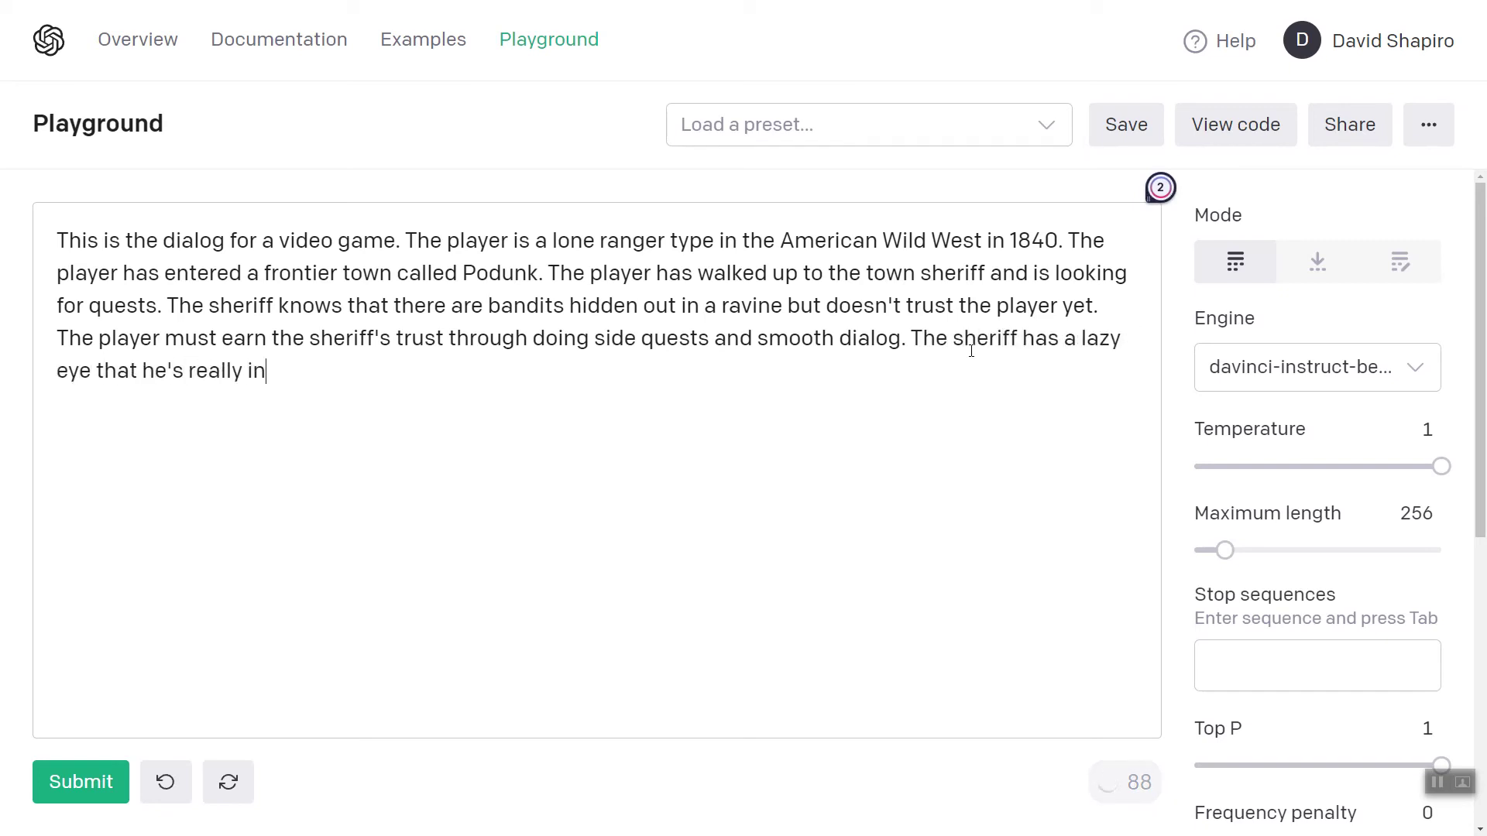
type("secure about")
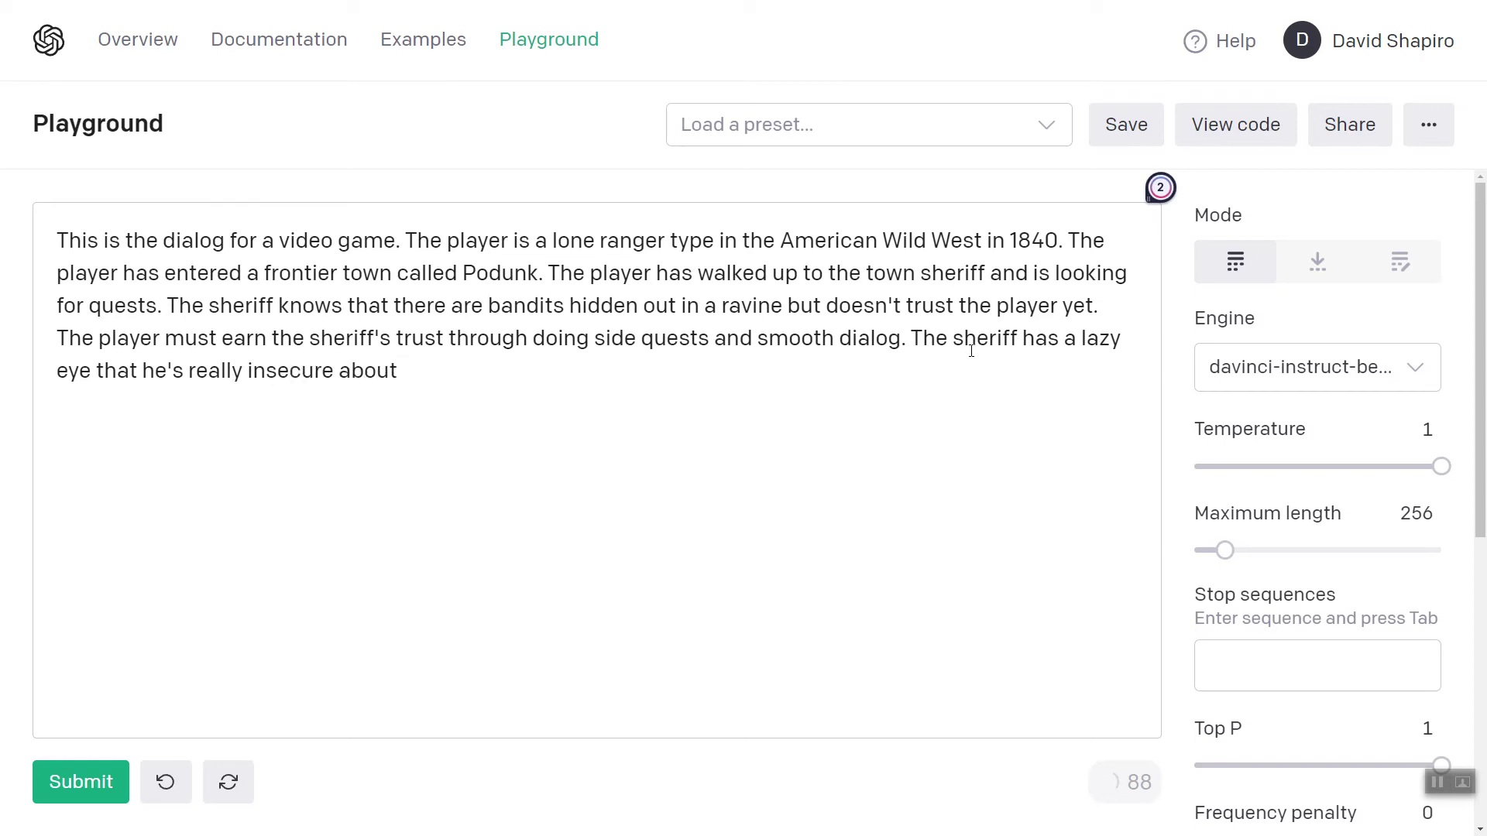
type(":")
- Start the dialog after a blank line with "Player: Are you the sheriff around here?"
key("Return")
key("Return")
type("Player: Are you the sher")
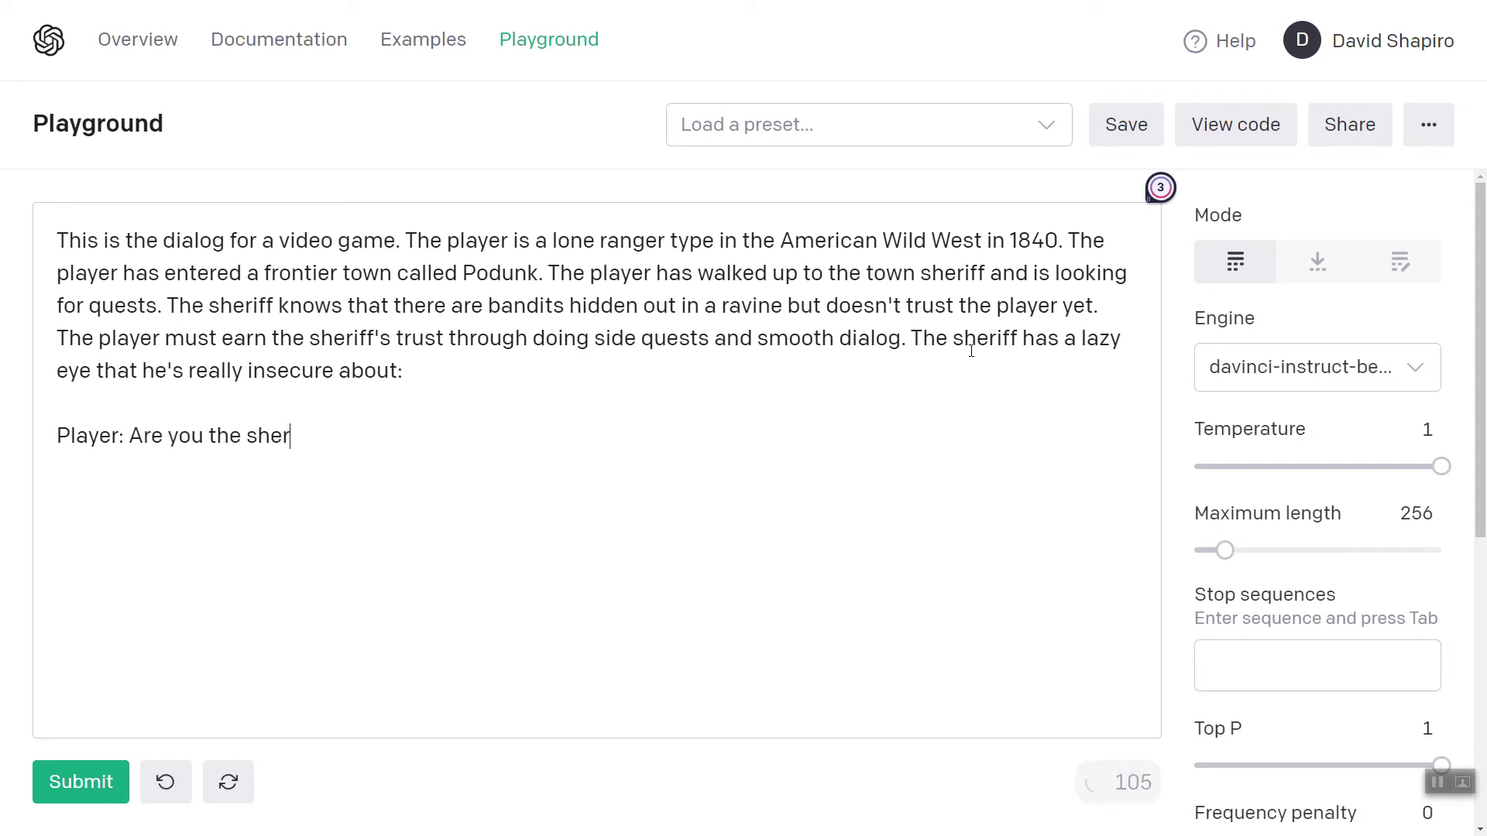
type("iff around here?")
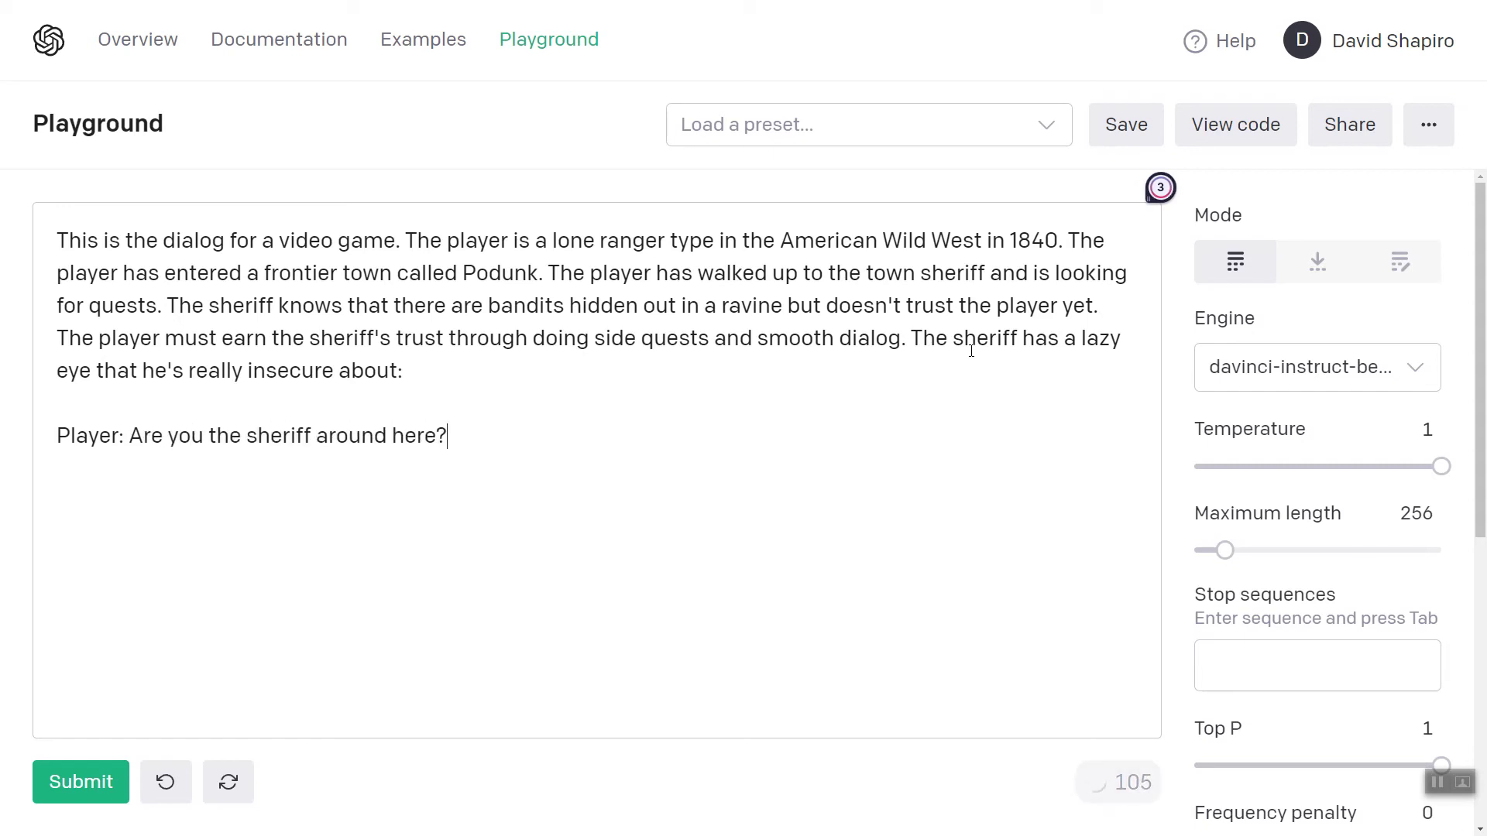
- Add "Player:" and "Sheriff:" as stop sequences
left_click(1289, 666)
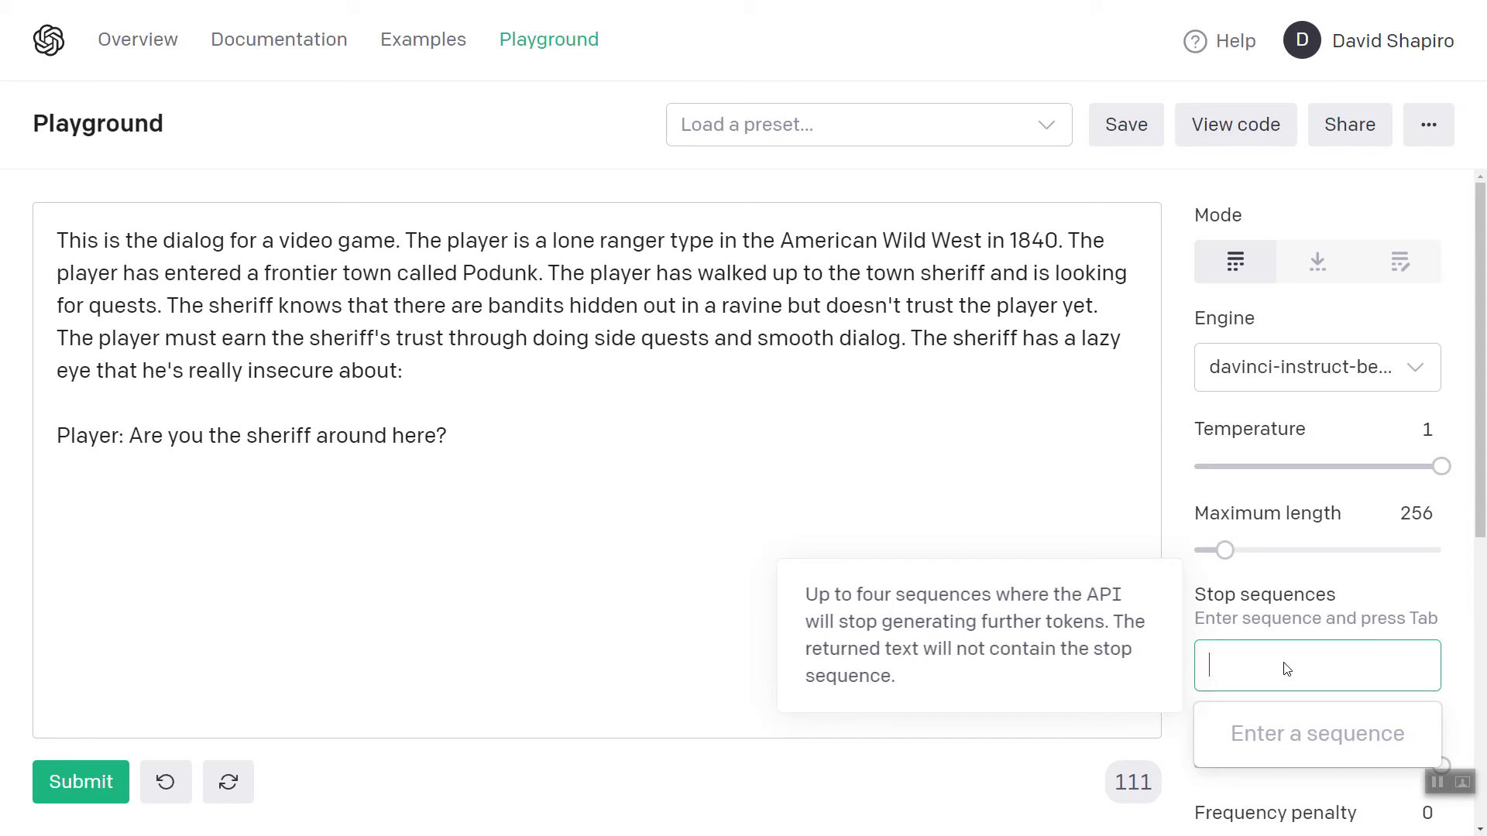
type("Player")
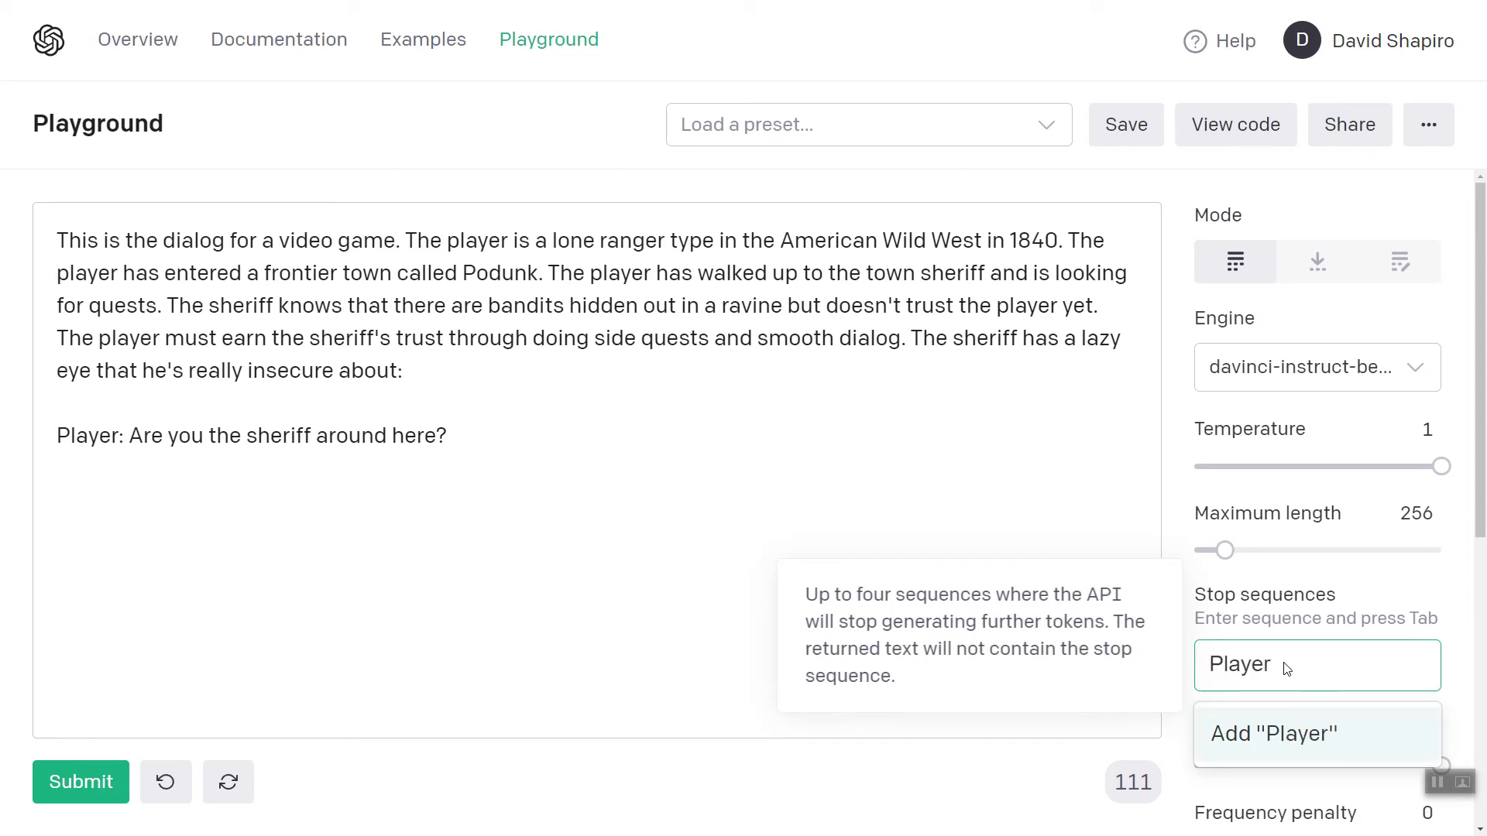
type(":")
key("Tab")
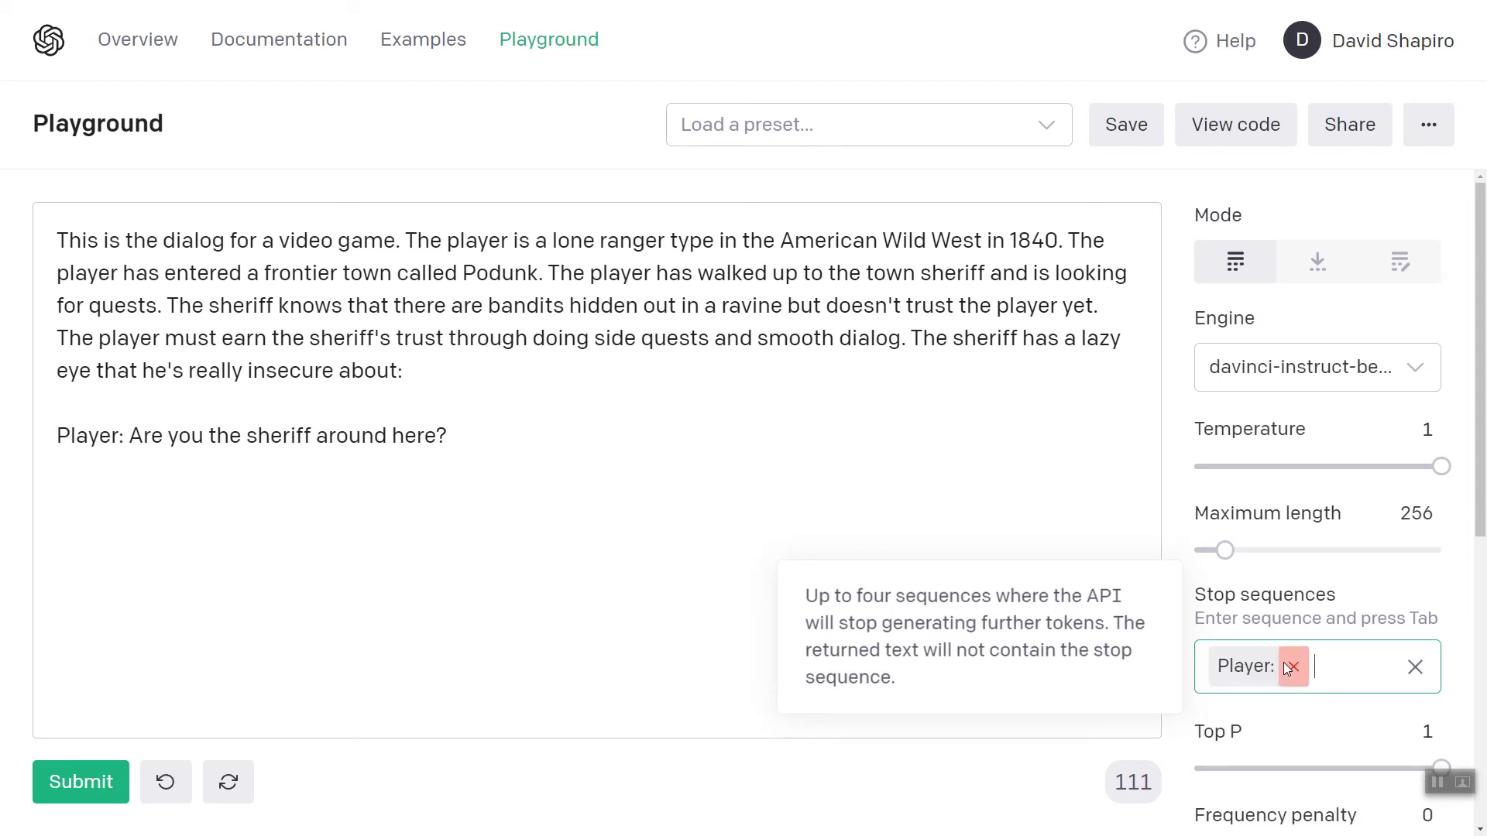
type("Sheriff")
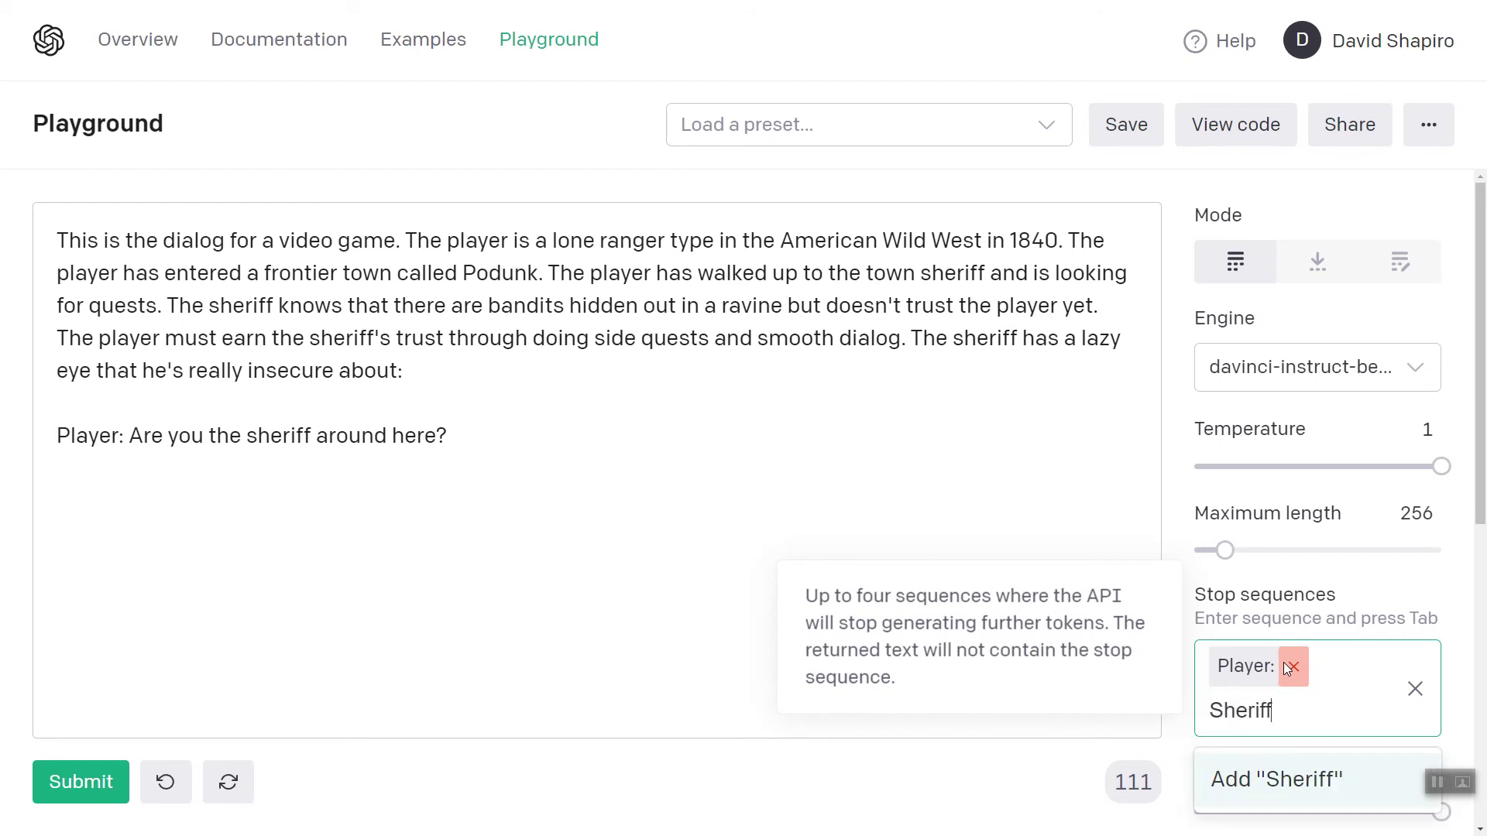
type(":")
key("Tab")
- Add a "Sheriff:" line below the player's opening question and generate the sheriff's reply
left_click(480, 474)
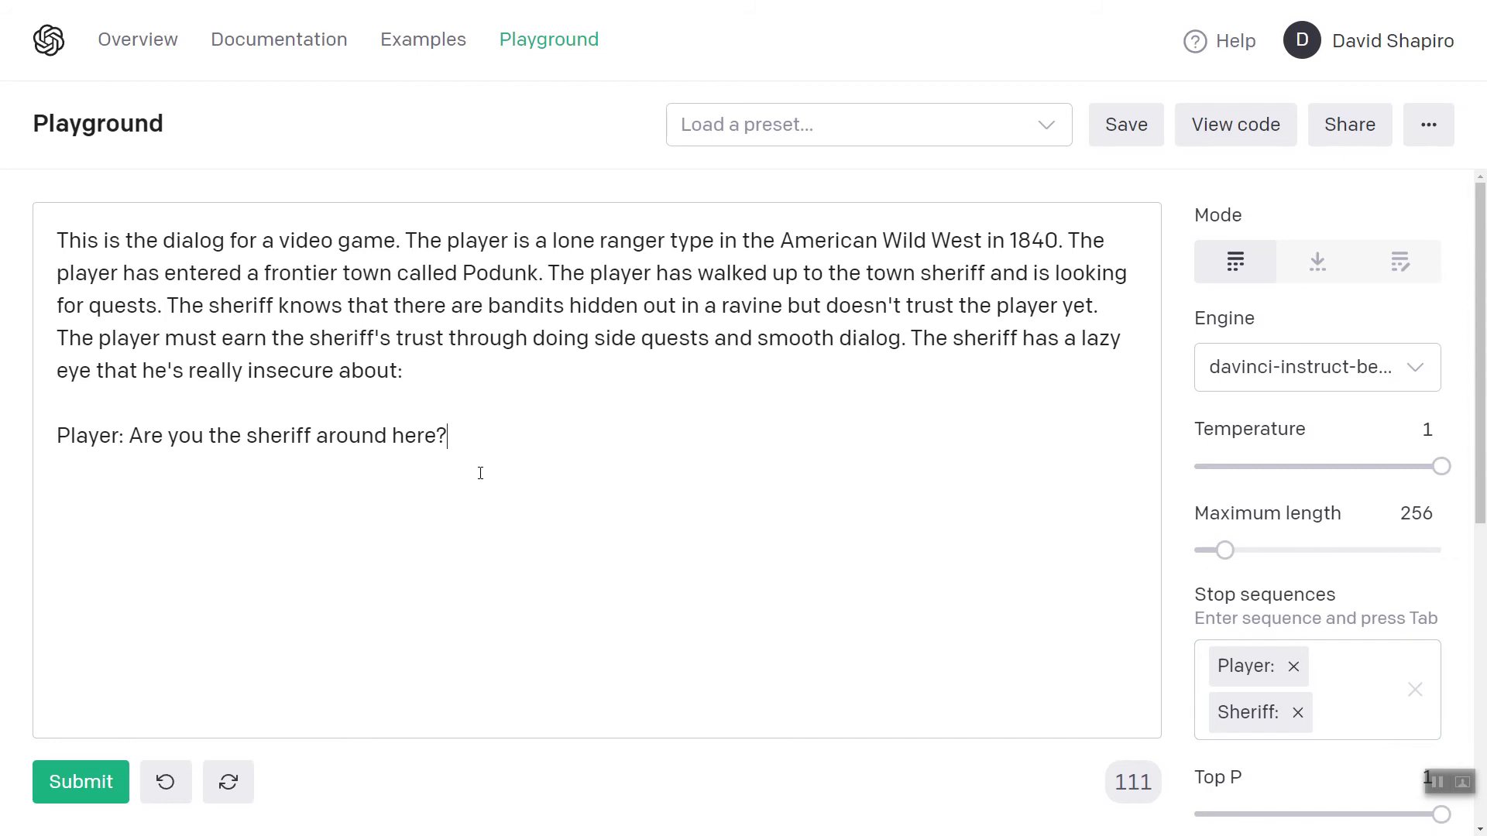
key("Return")
type("Sheriff:")
key("ctrl+Return")
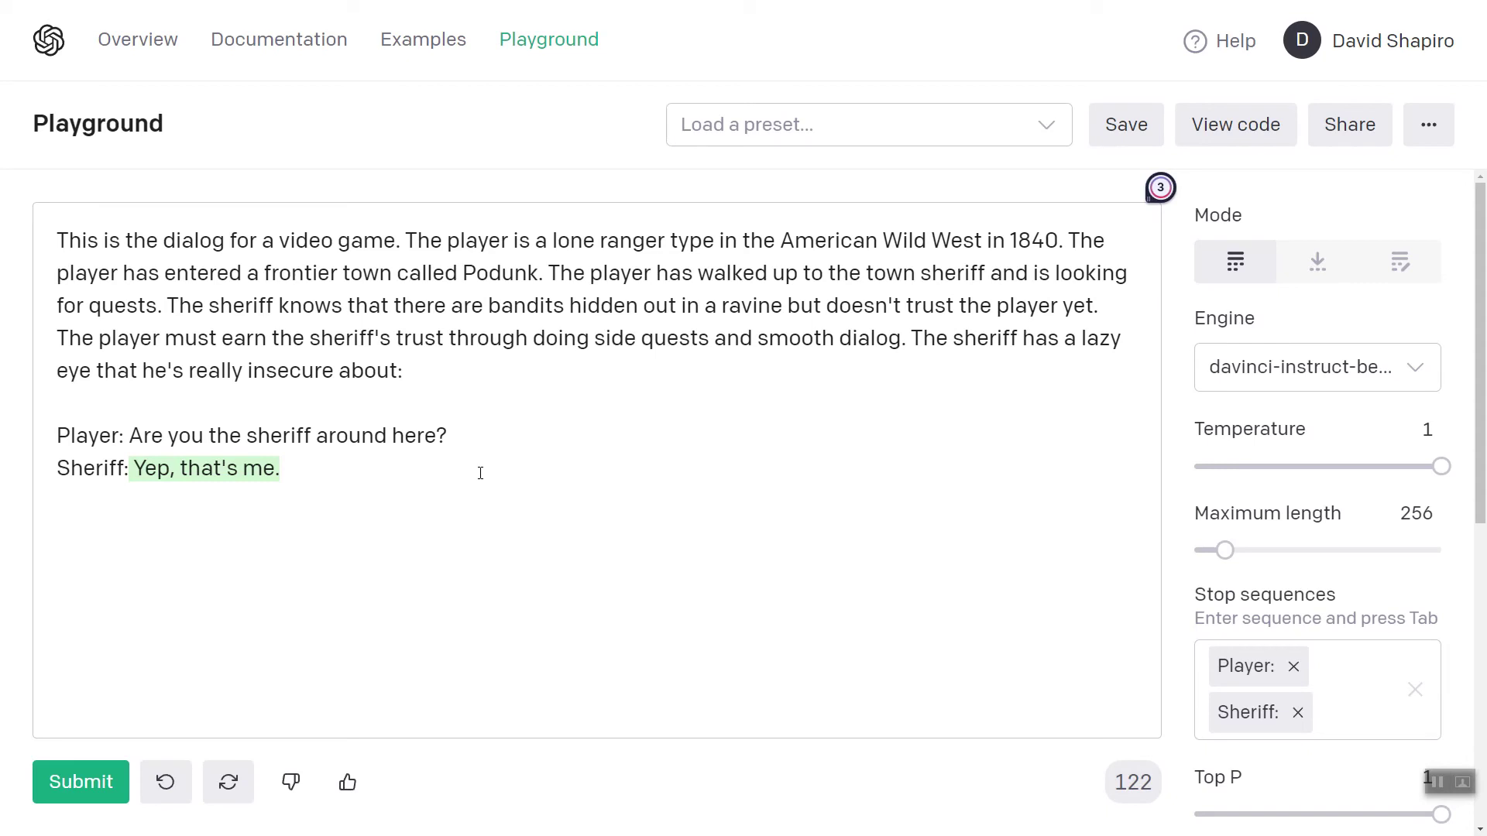
- Add "Player: Got any work for a random cowboy?" followed by a "Sheriff:" line, and generate the reply
type("Player")
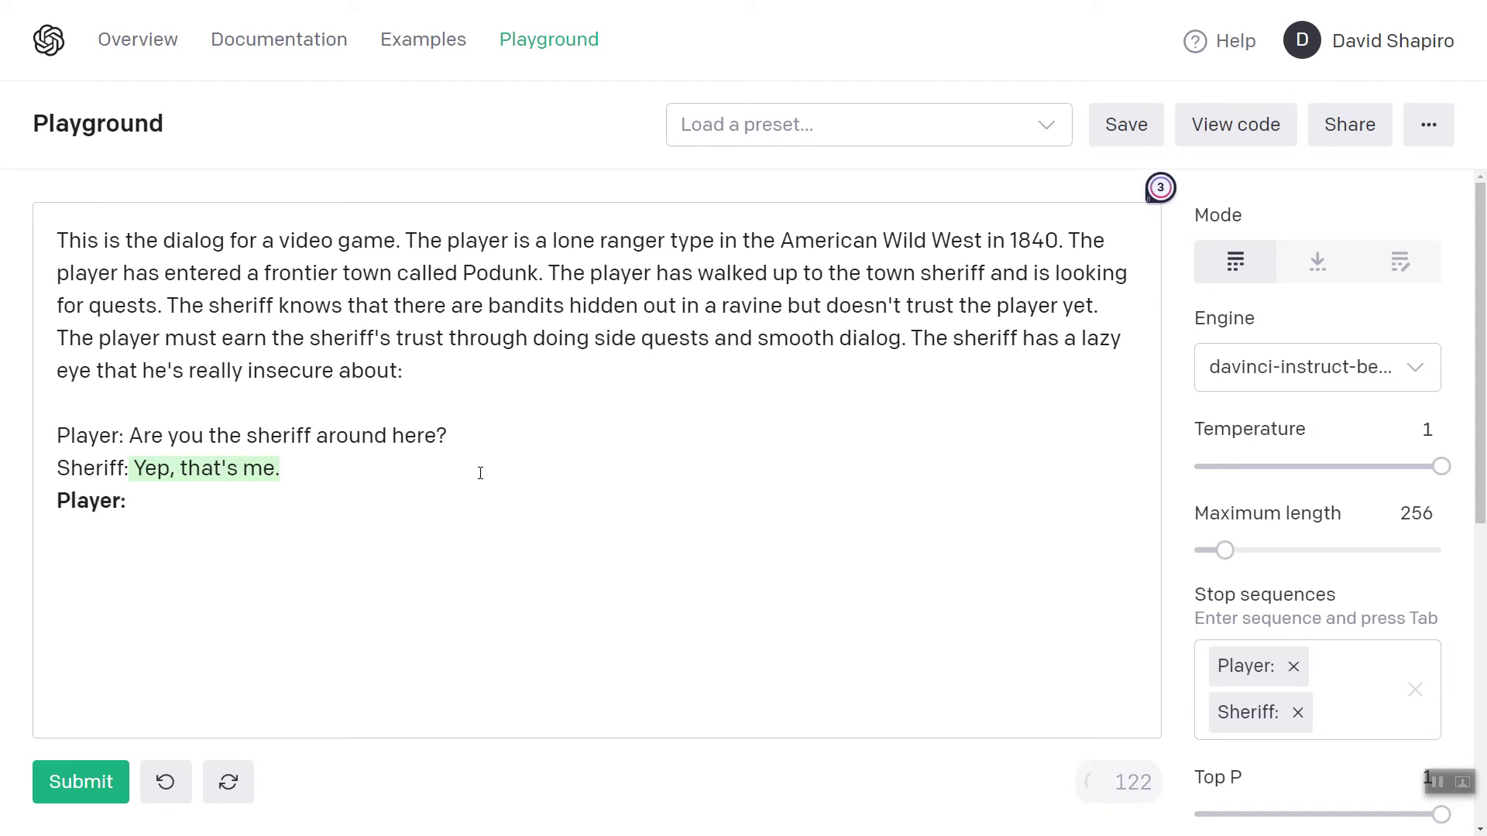
type(": Got any work for a ")
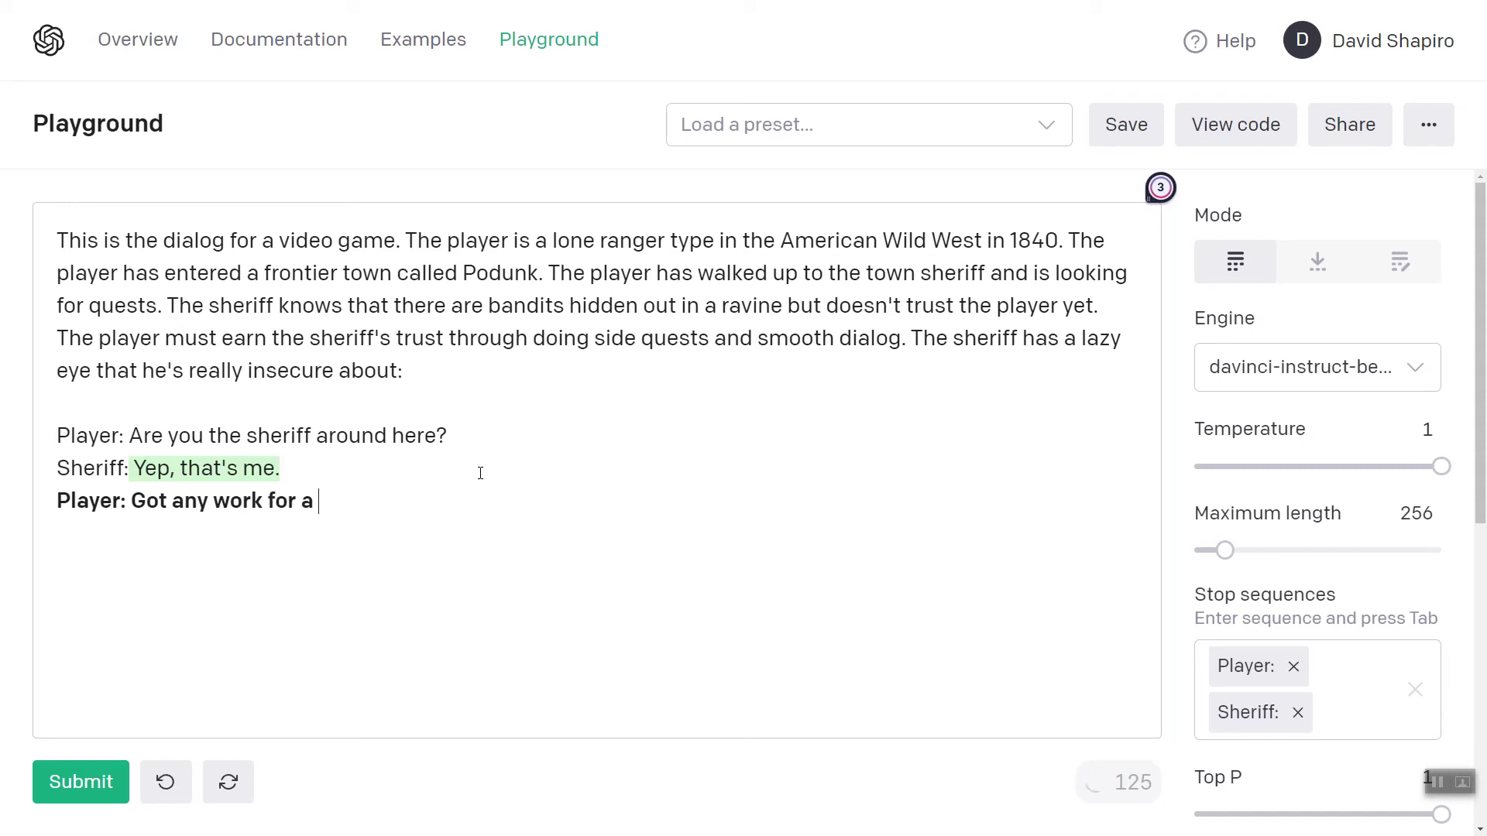
type("random cow")
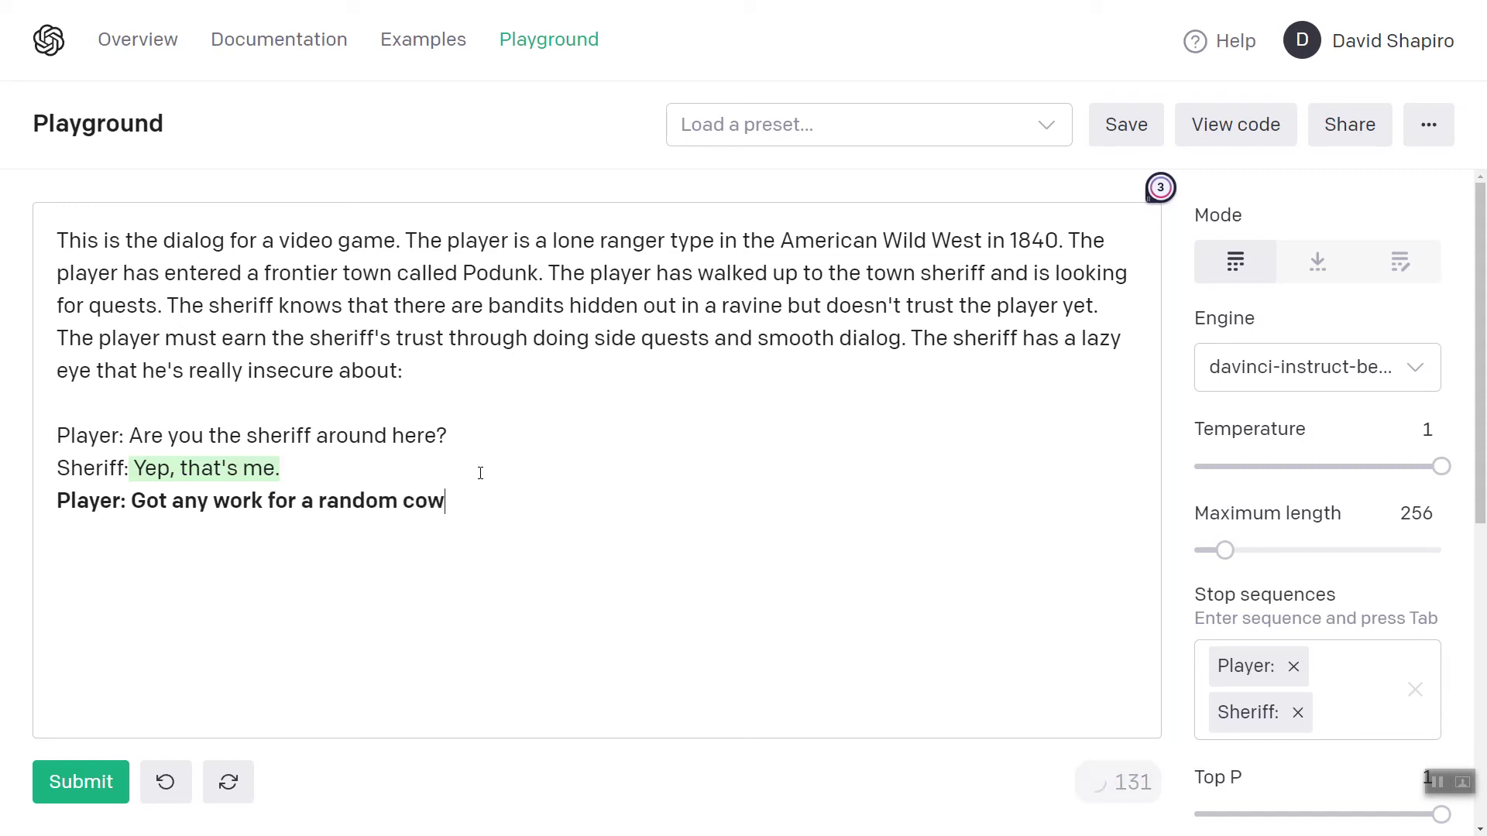
type("boy? Sheriff:")
key("ctrl+Return")
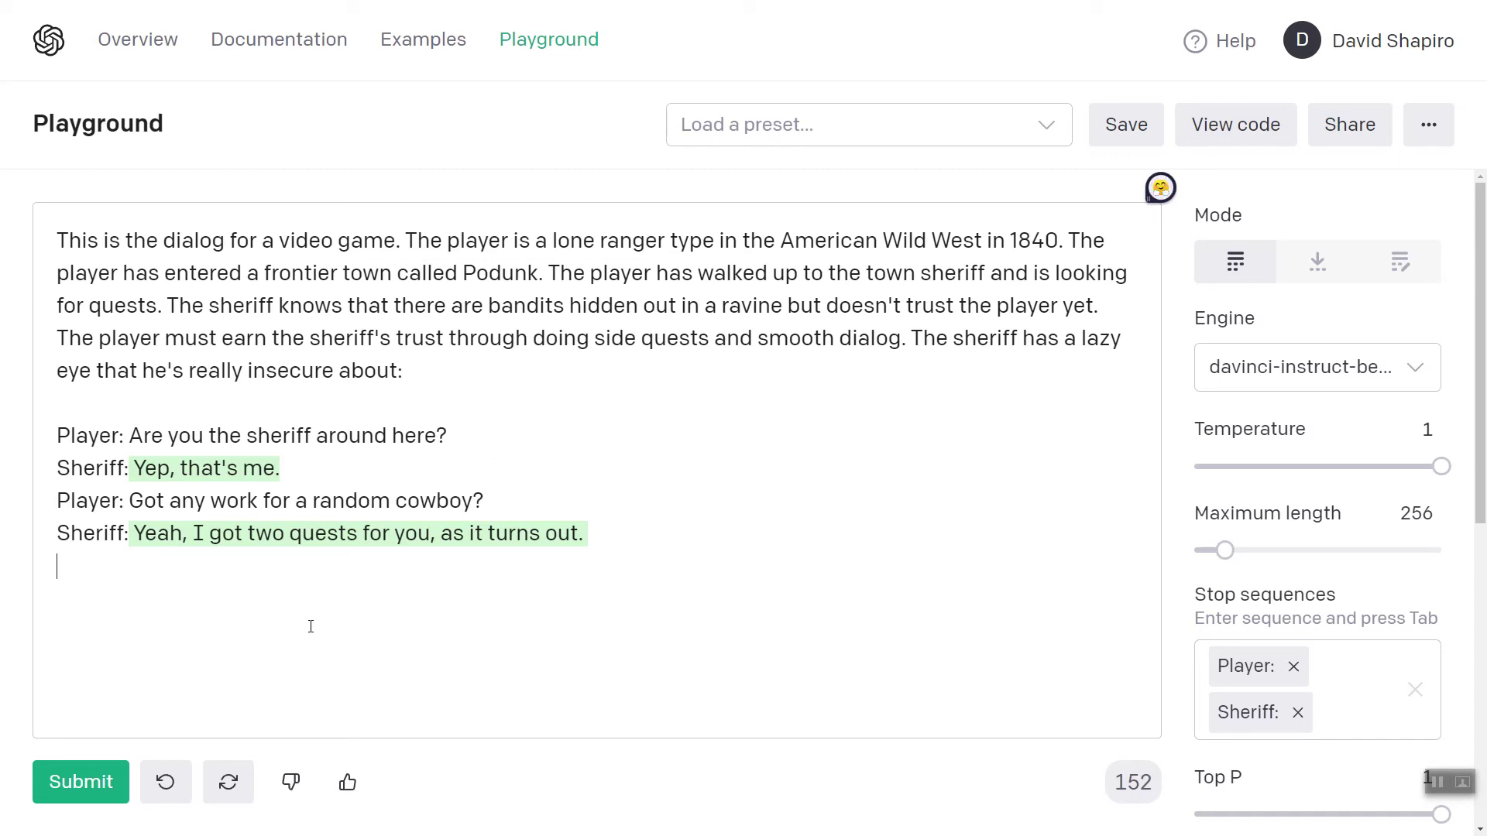
- Add "Player: Well that was easy, whatcha got?" followed by a "Sheriff:" line, and generate the reply
type("Player")
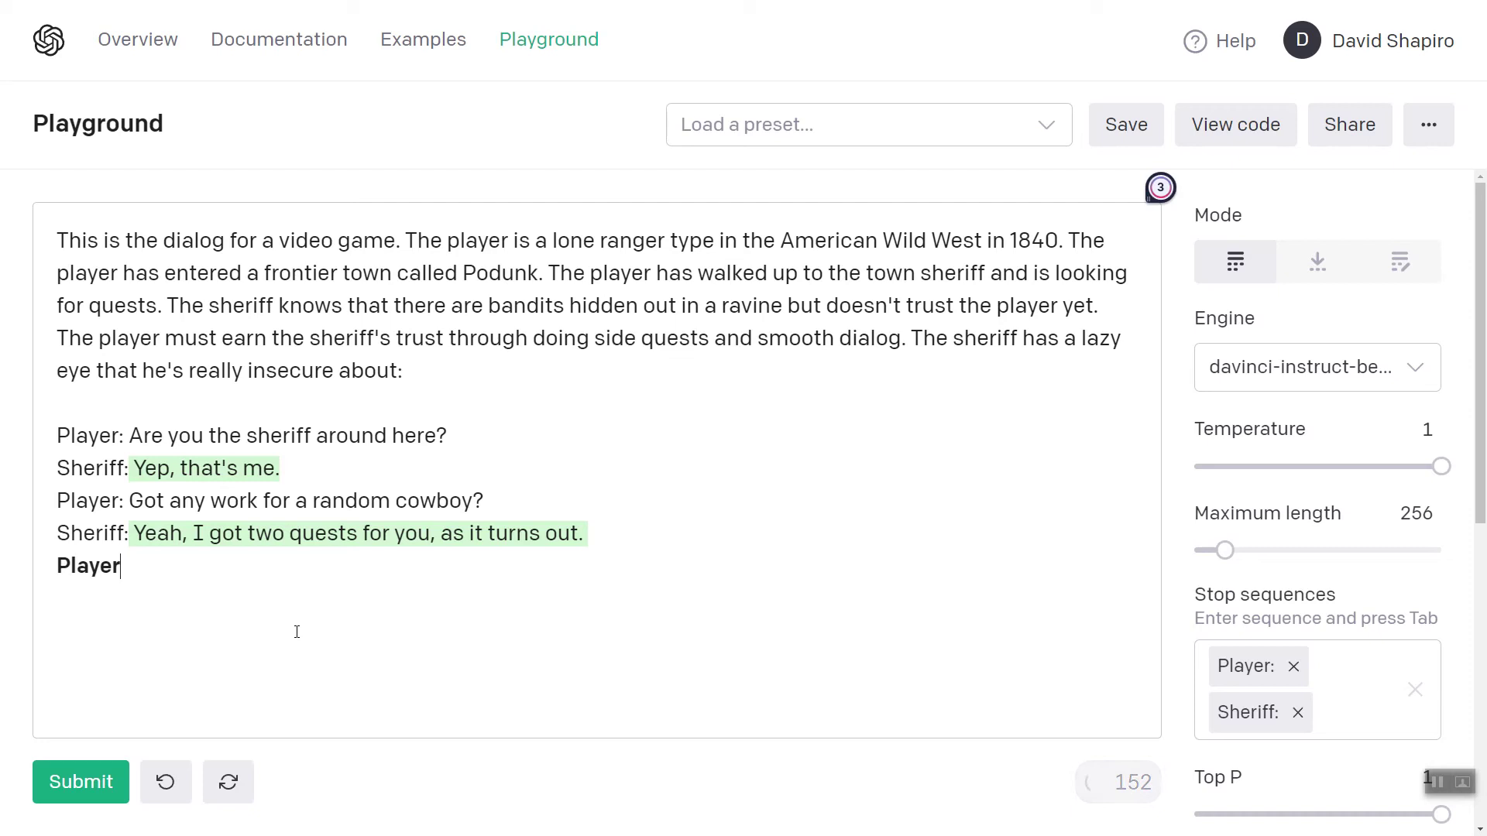
type(": Well that was ")
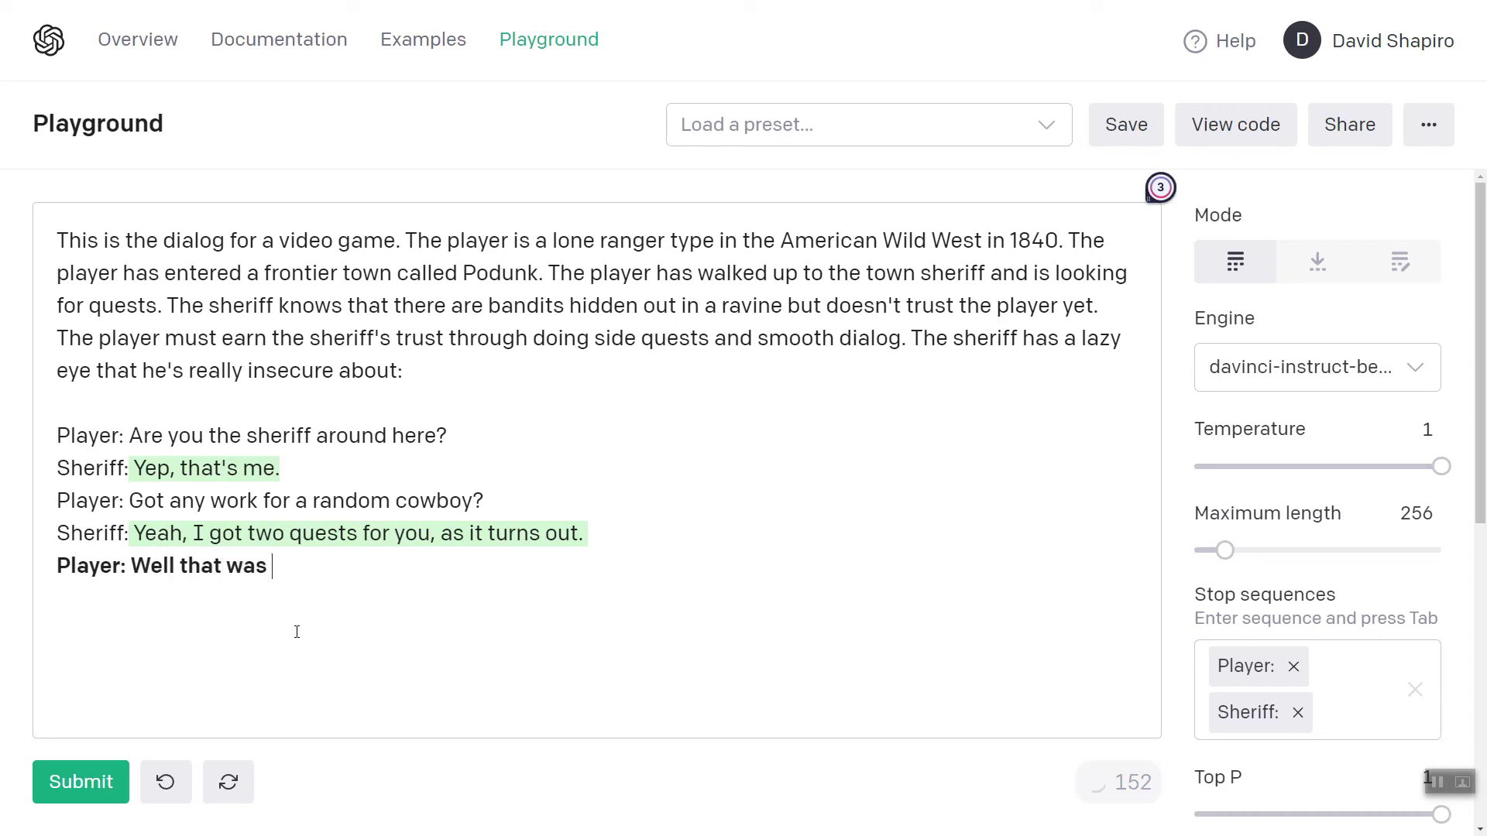
type("easy, whatcha got")
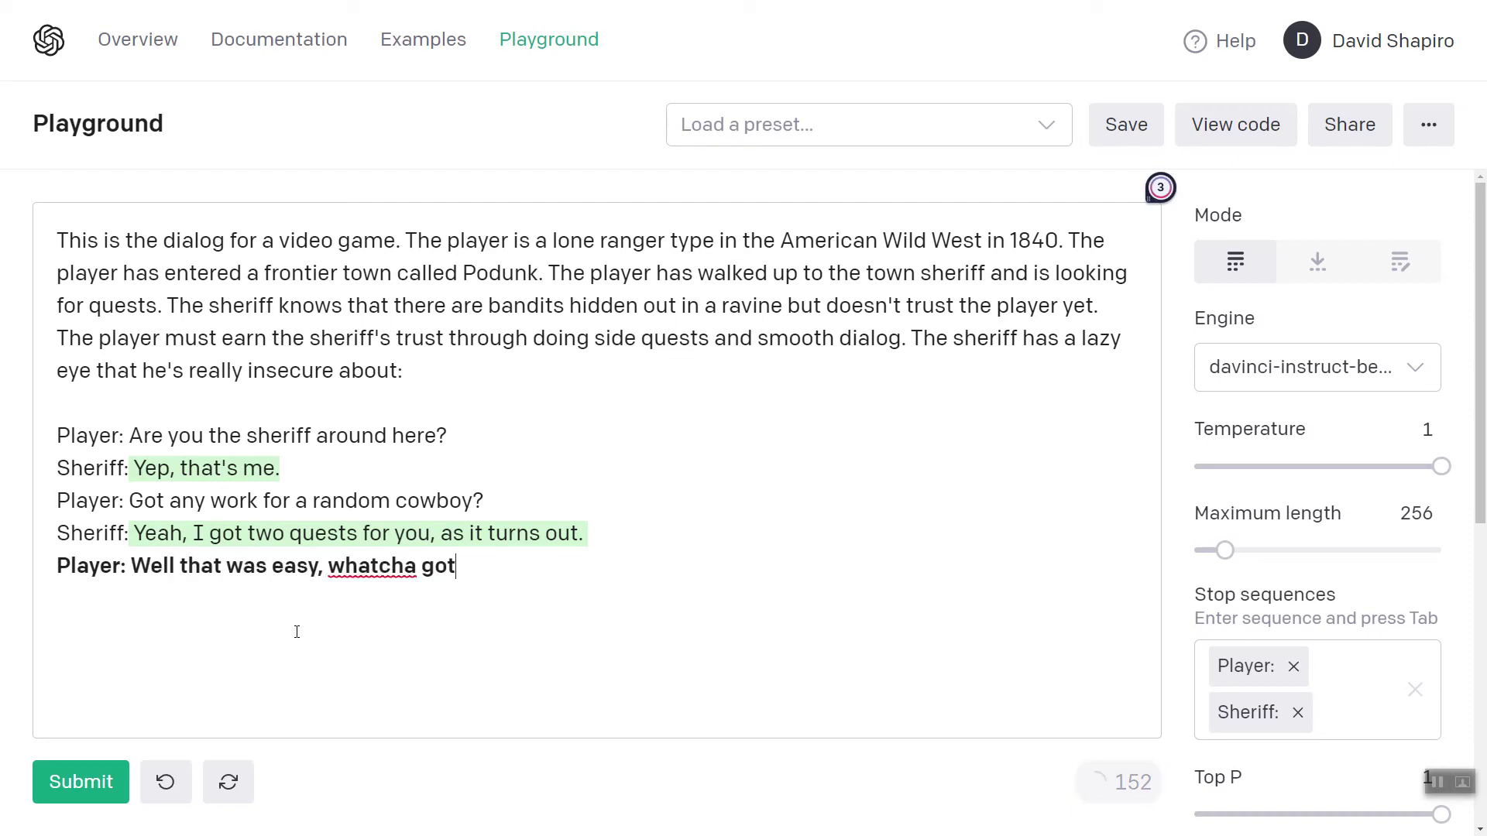
type("? Sheriff:")
key("ctrl+Return")
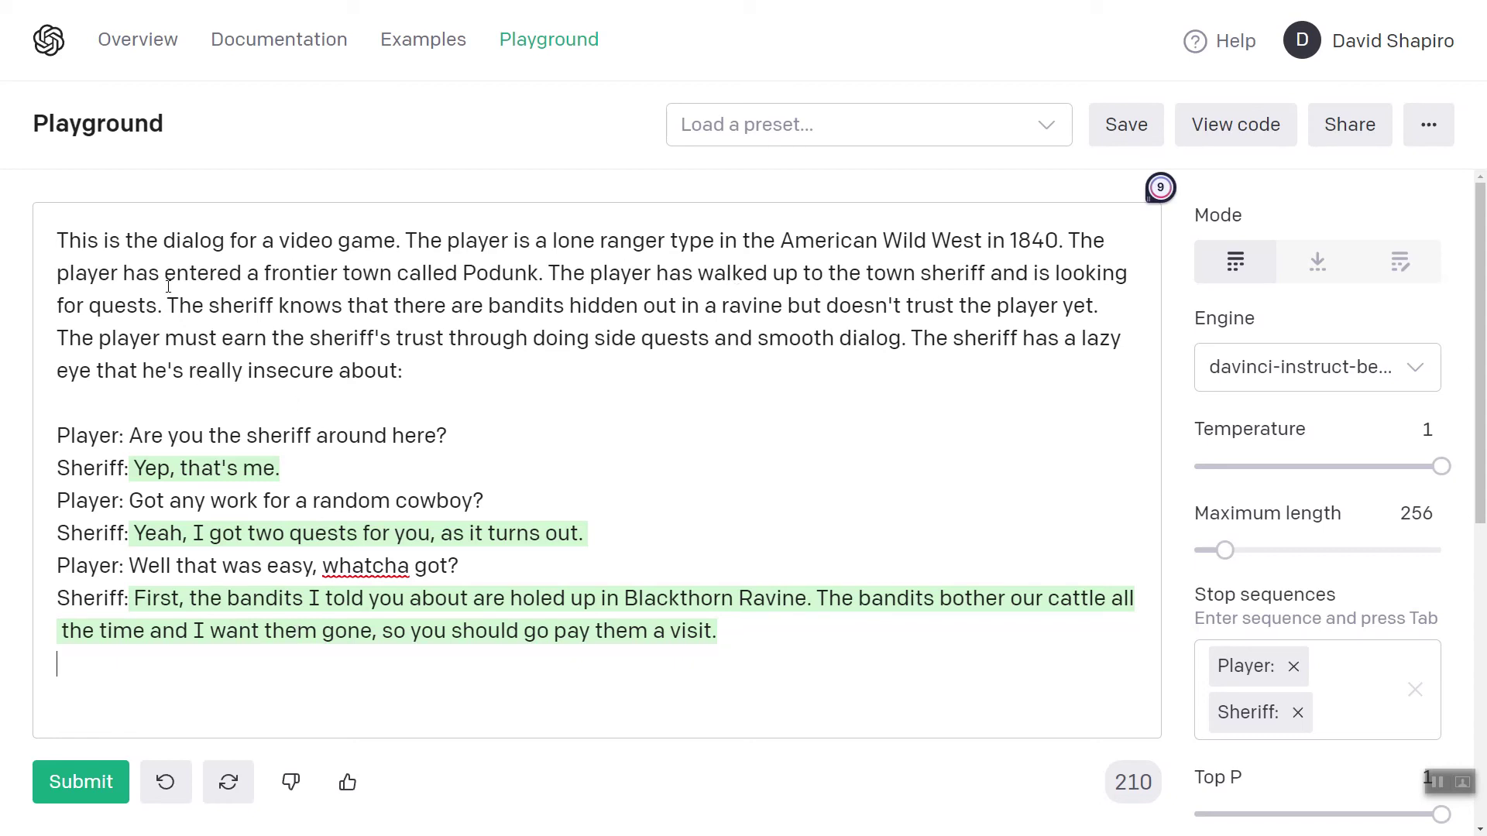
double_click(256, 306)
left_click(756, 338)
key("shift+Right")
- Add "Player: What's up with your eye, dude?" at the end of the dialog, followed by a "Sheriff:" line, and generate the reply
left_click(761, 622)
key("Return")
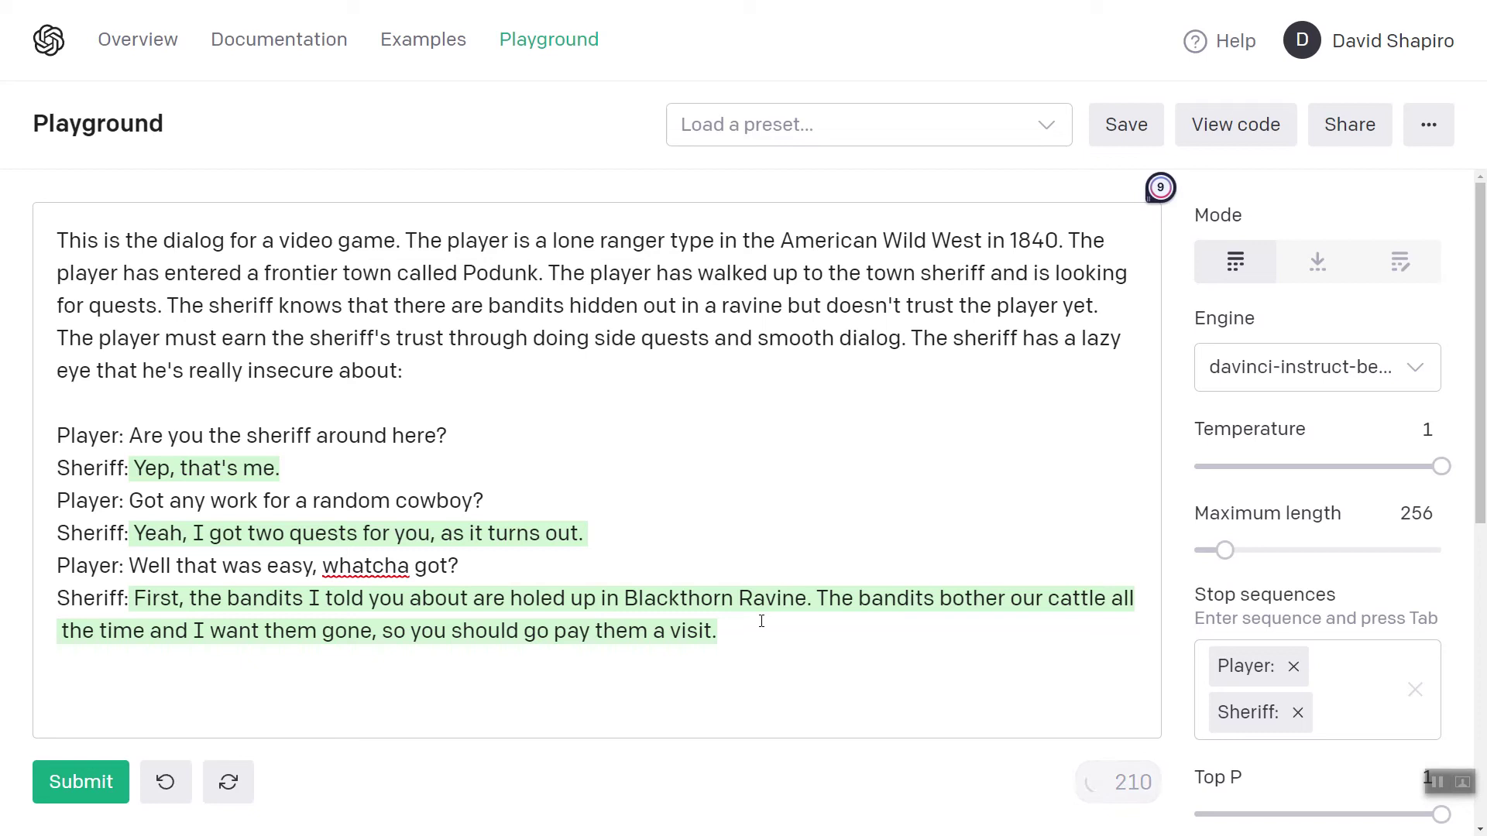
type("Player: What's up with your ")
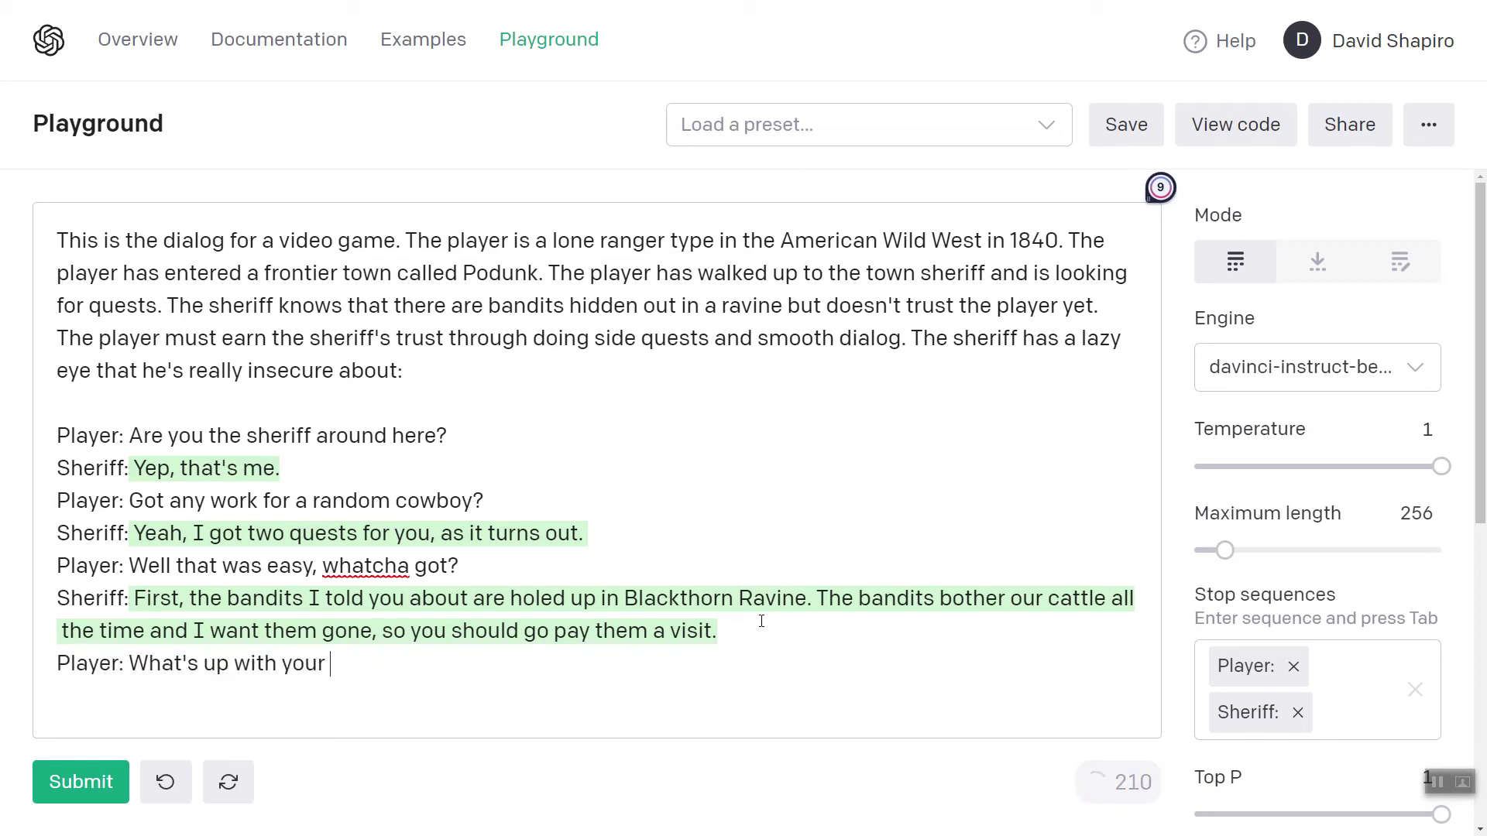
type("eye, dude?")
key("Return")
type("Sheriff:")
key("ctrl+Return")
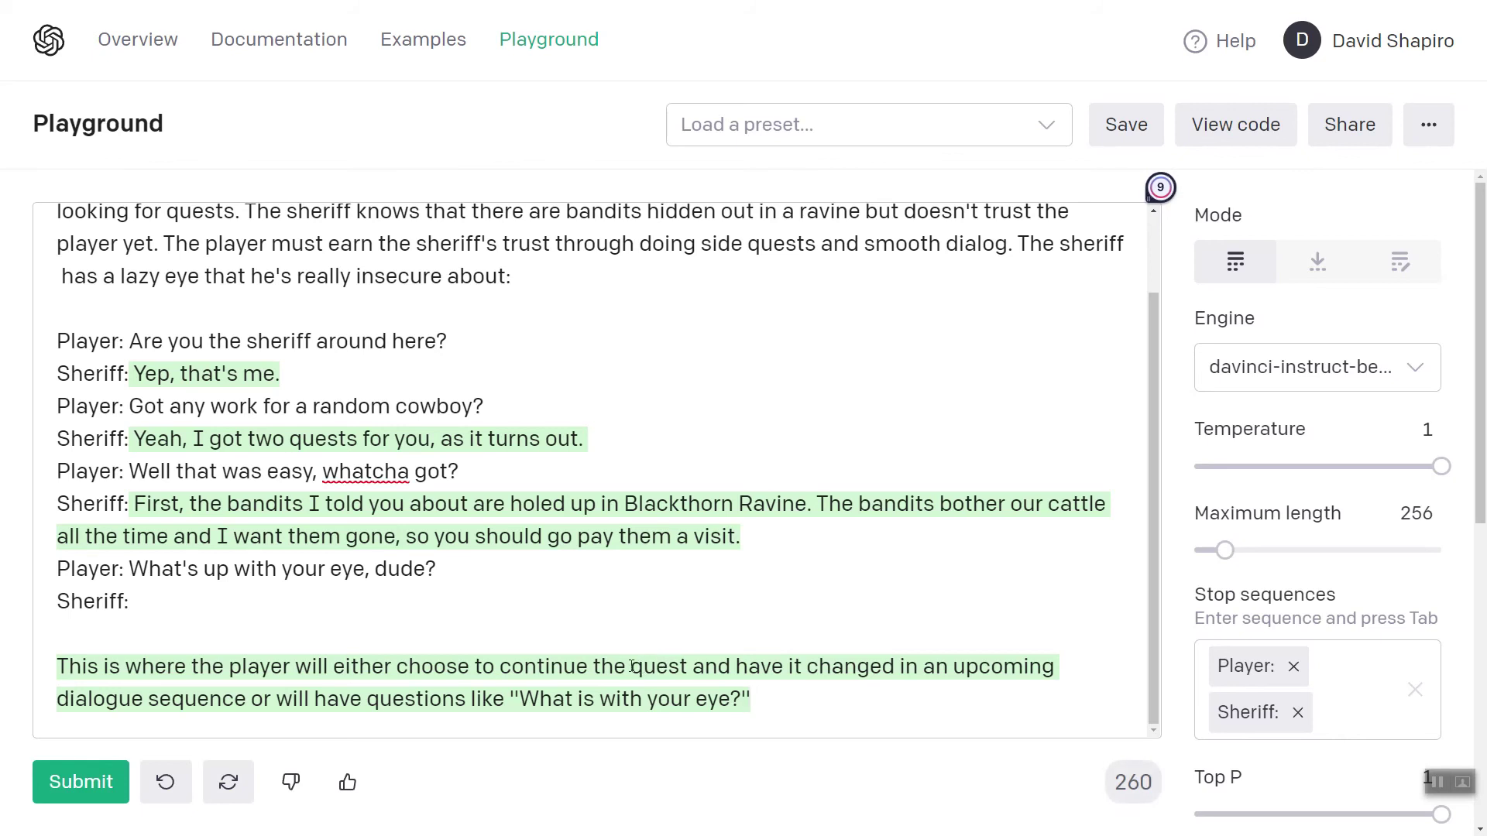
- Delete the narrative text generated after the last "Sheriff:" label
left_click(273, 600)
key("ctrl+shift+End")
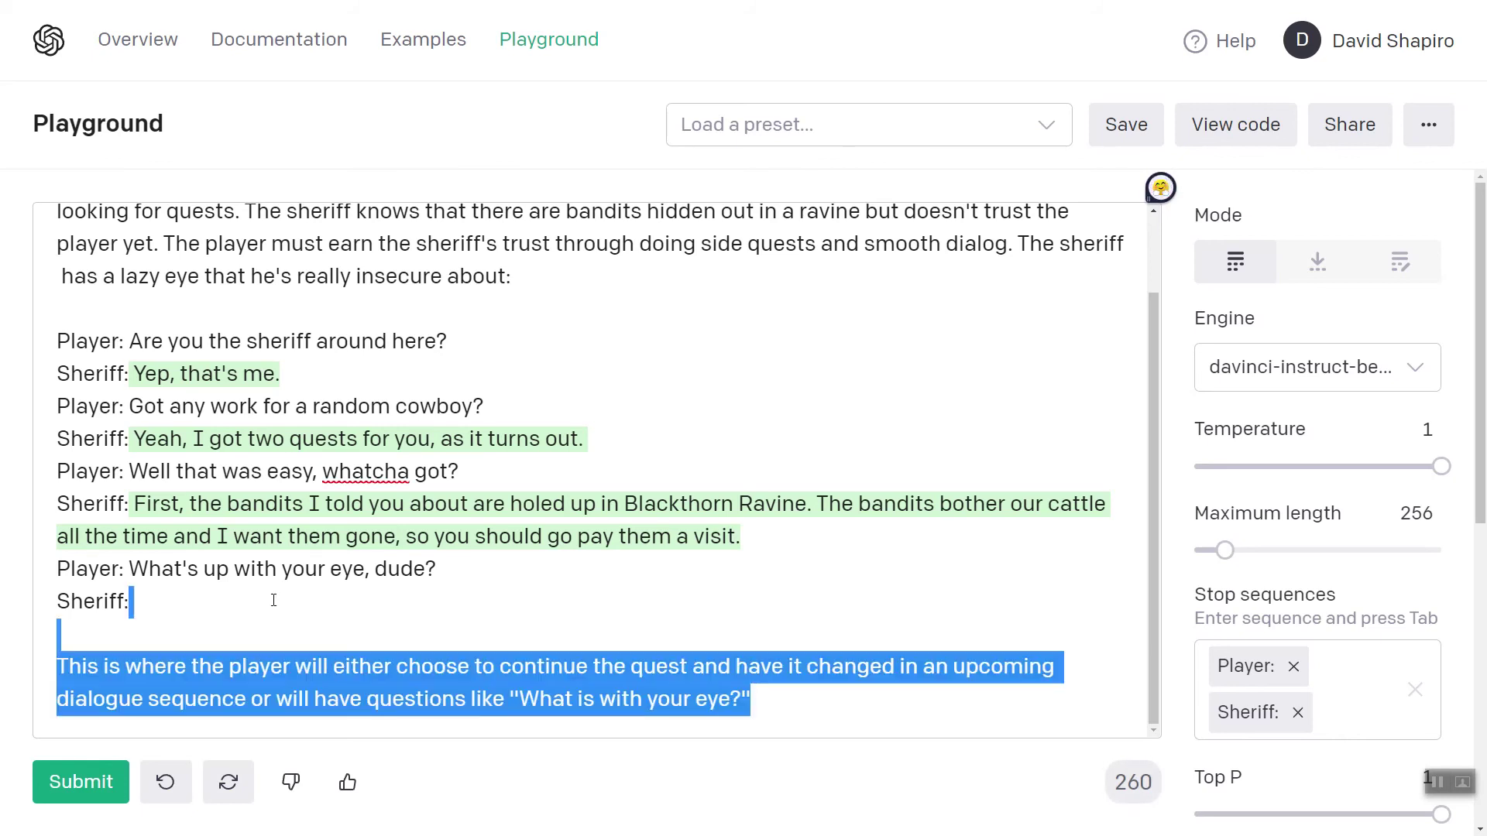
key("BackSpace")
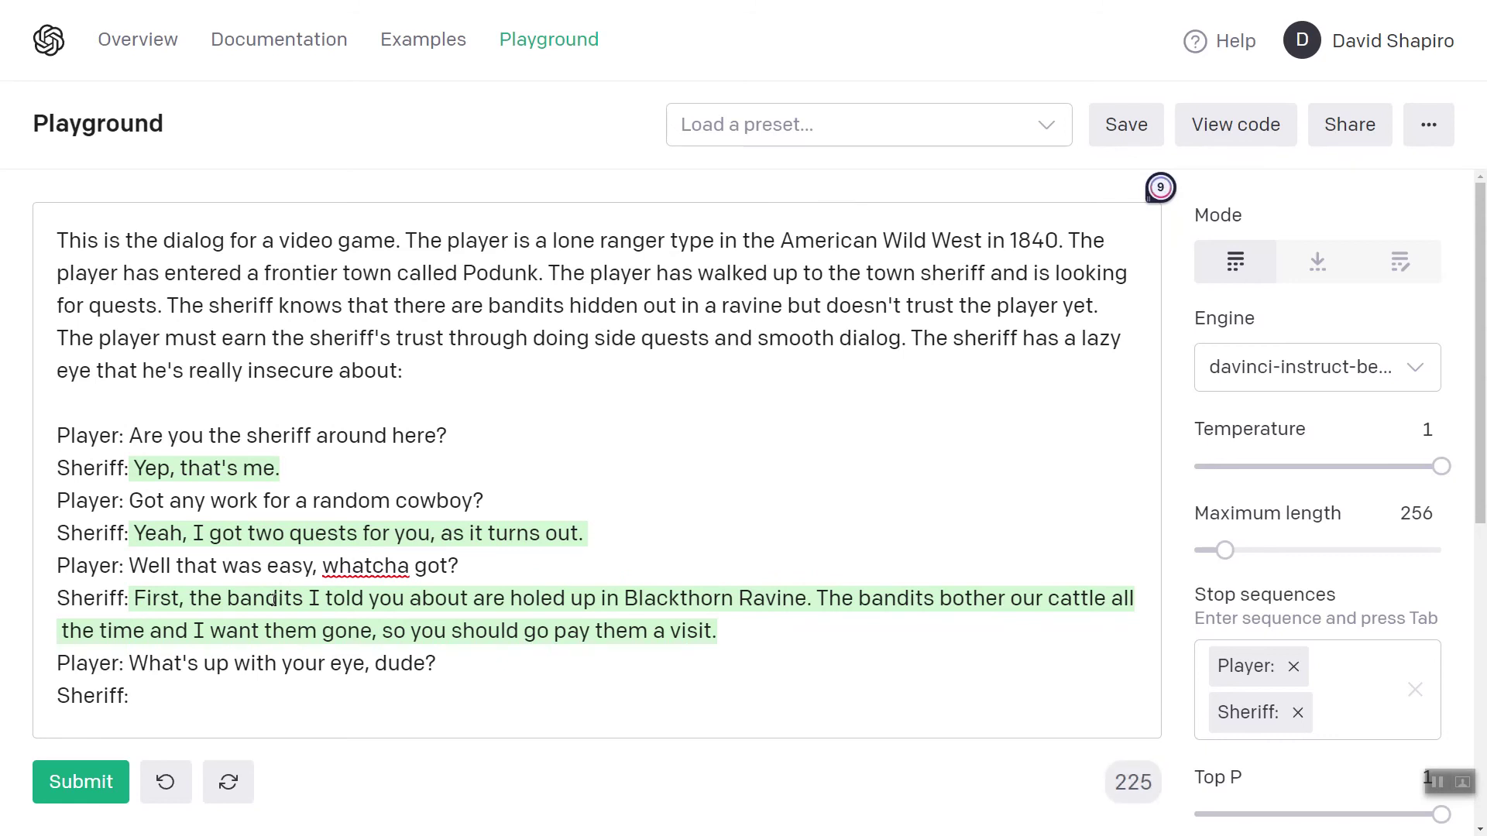
- Set the temperature to 0.7 and regenerate the sheriff's reply to the question about his eye
double_click(1416, 425)
type("0.7")
left_click(258, 685)
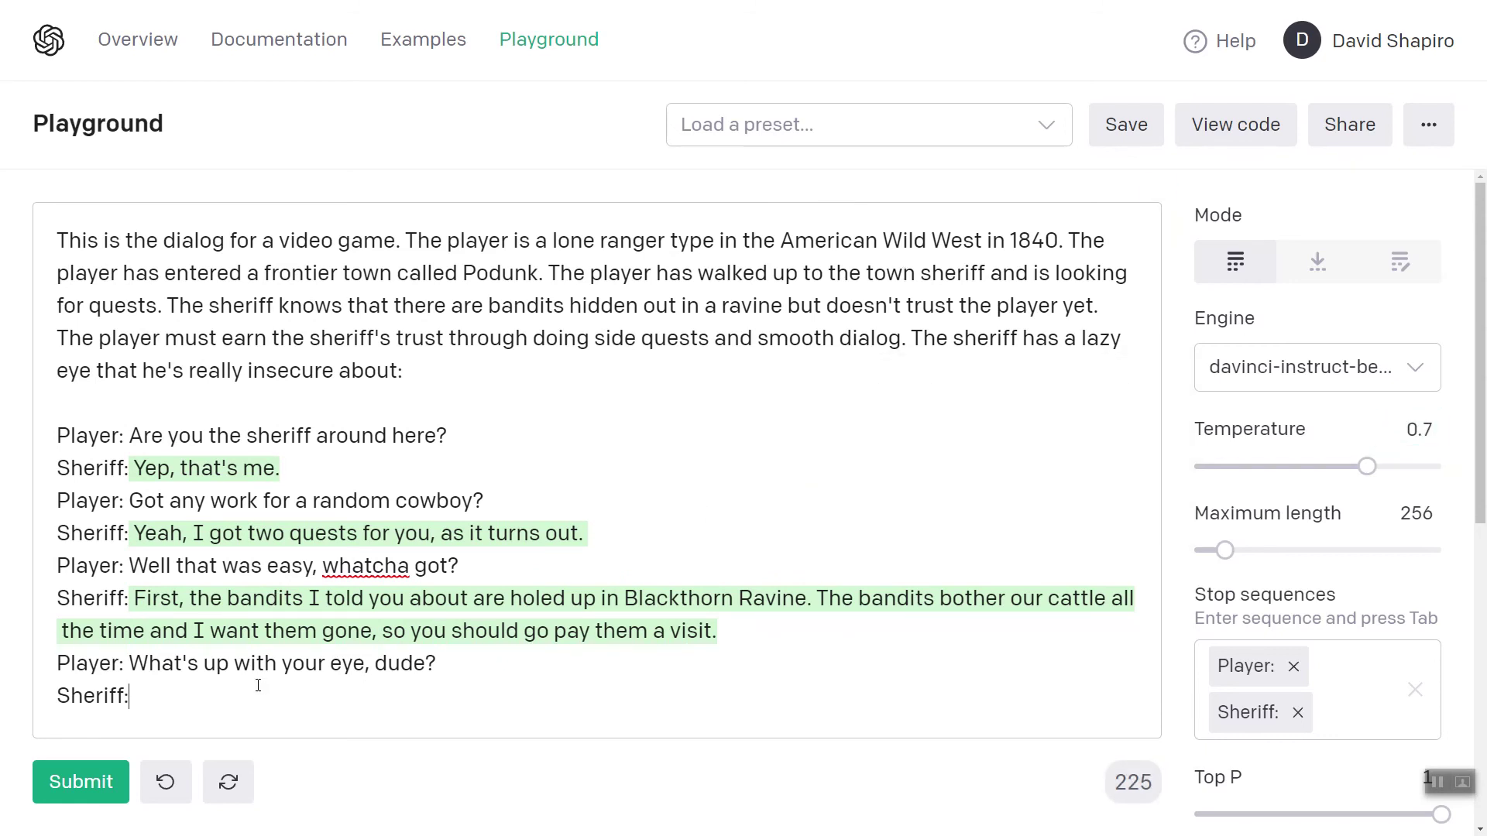
key("ctrl+Return")
- Add "Player: Your eye, are you looking at me, or the mountains?" followed by a "Sheriff:" line, and generate the reply
key("Return")
type("Player: Your eye")
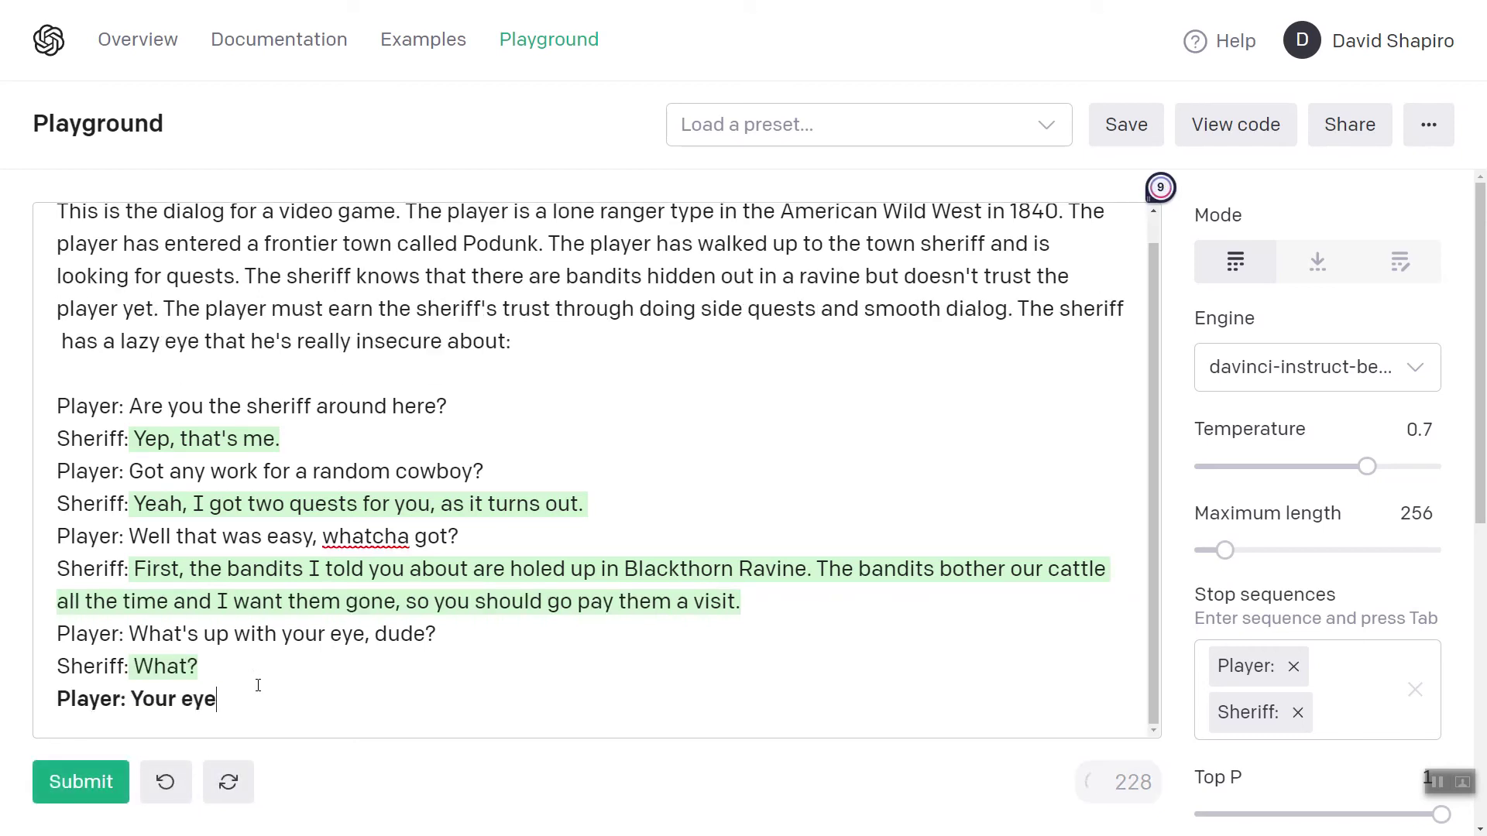
type(", are you looking at me,")
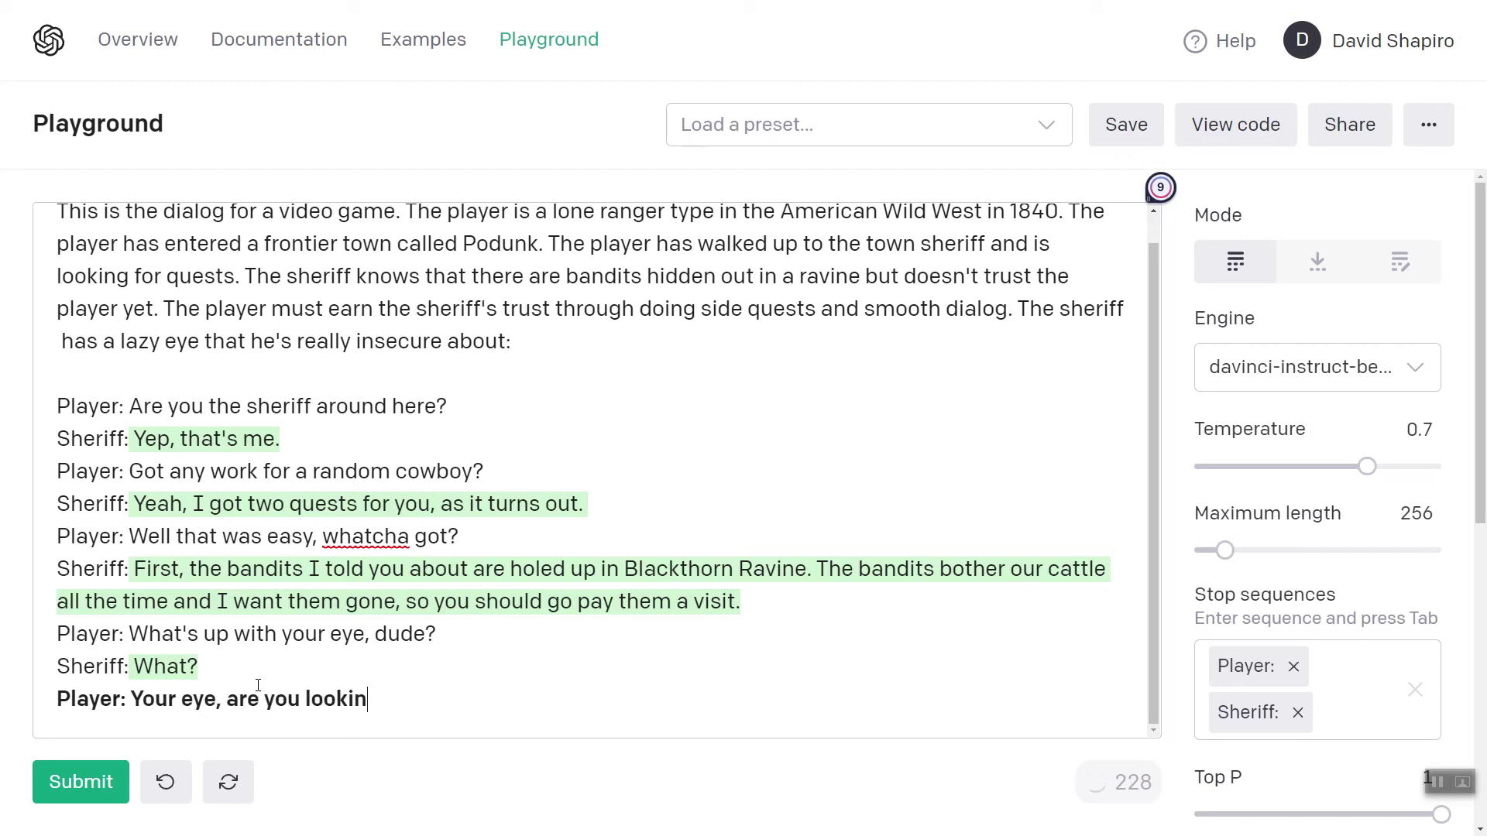
type("m")
key("BackSpace")
type("mountains?")
key("Return")
type("Sheriff:")
key("ctrl+Return")
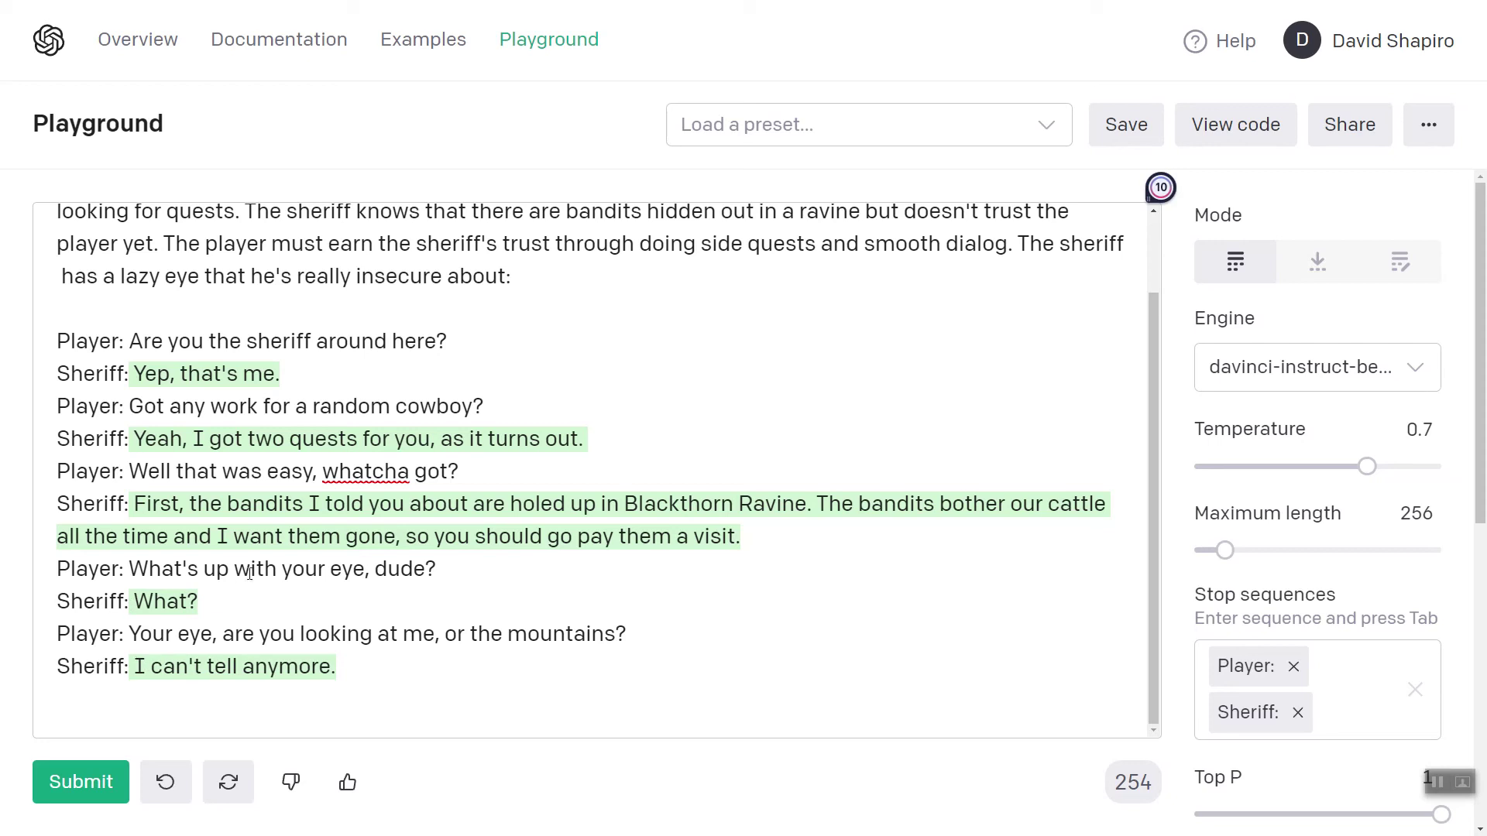
- Replace everything after the "Sheriff:" label following "What's up with your eye, dude?" with a reply generated by the davinci engine
key("ctrl+shift+End")
key("BackSpace")
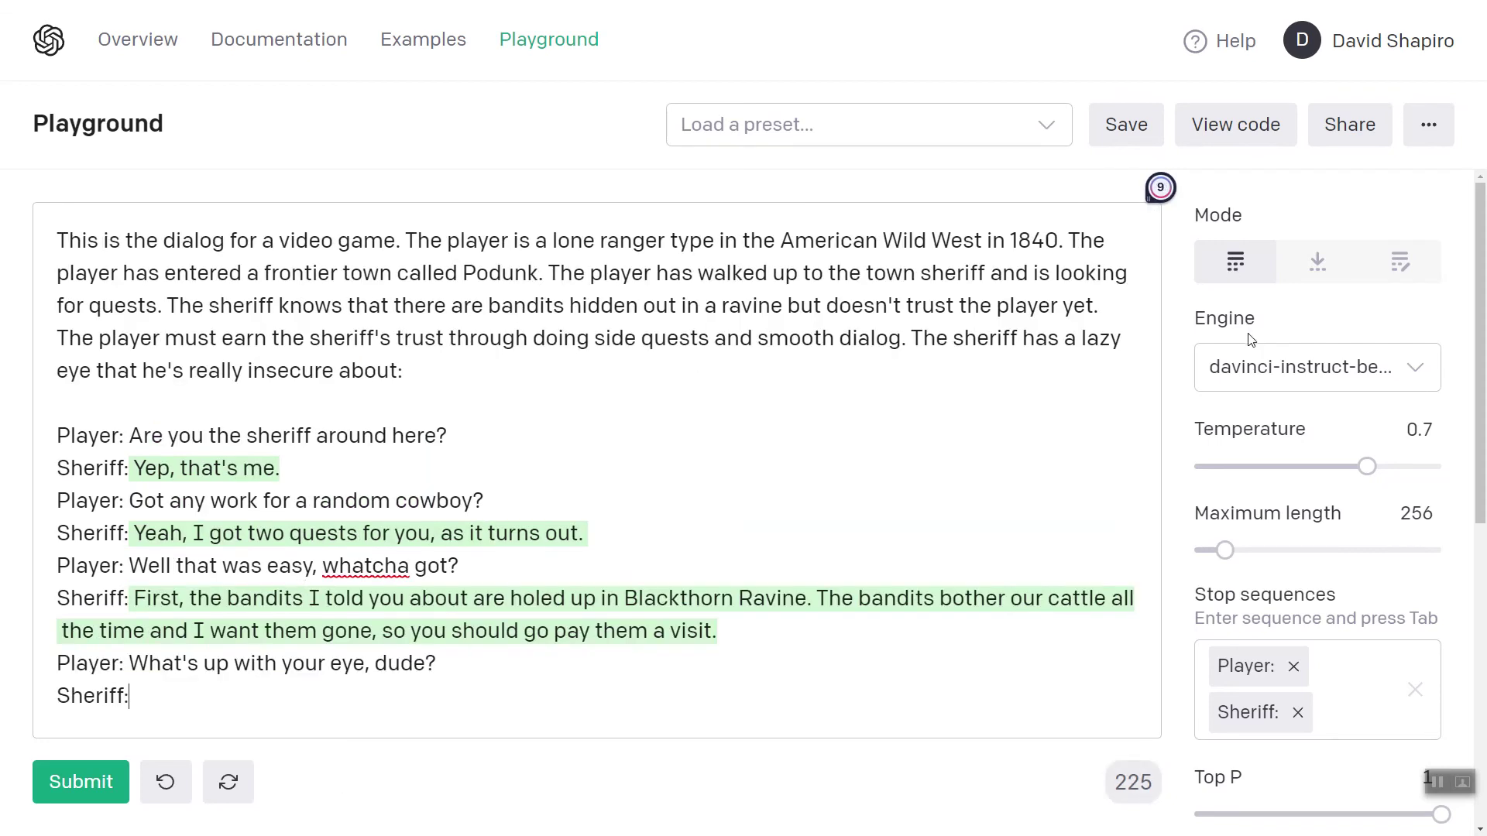
left_click(1270, 368)
left_click(1229, 720)
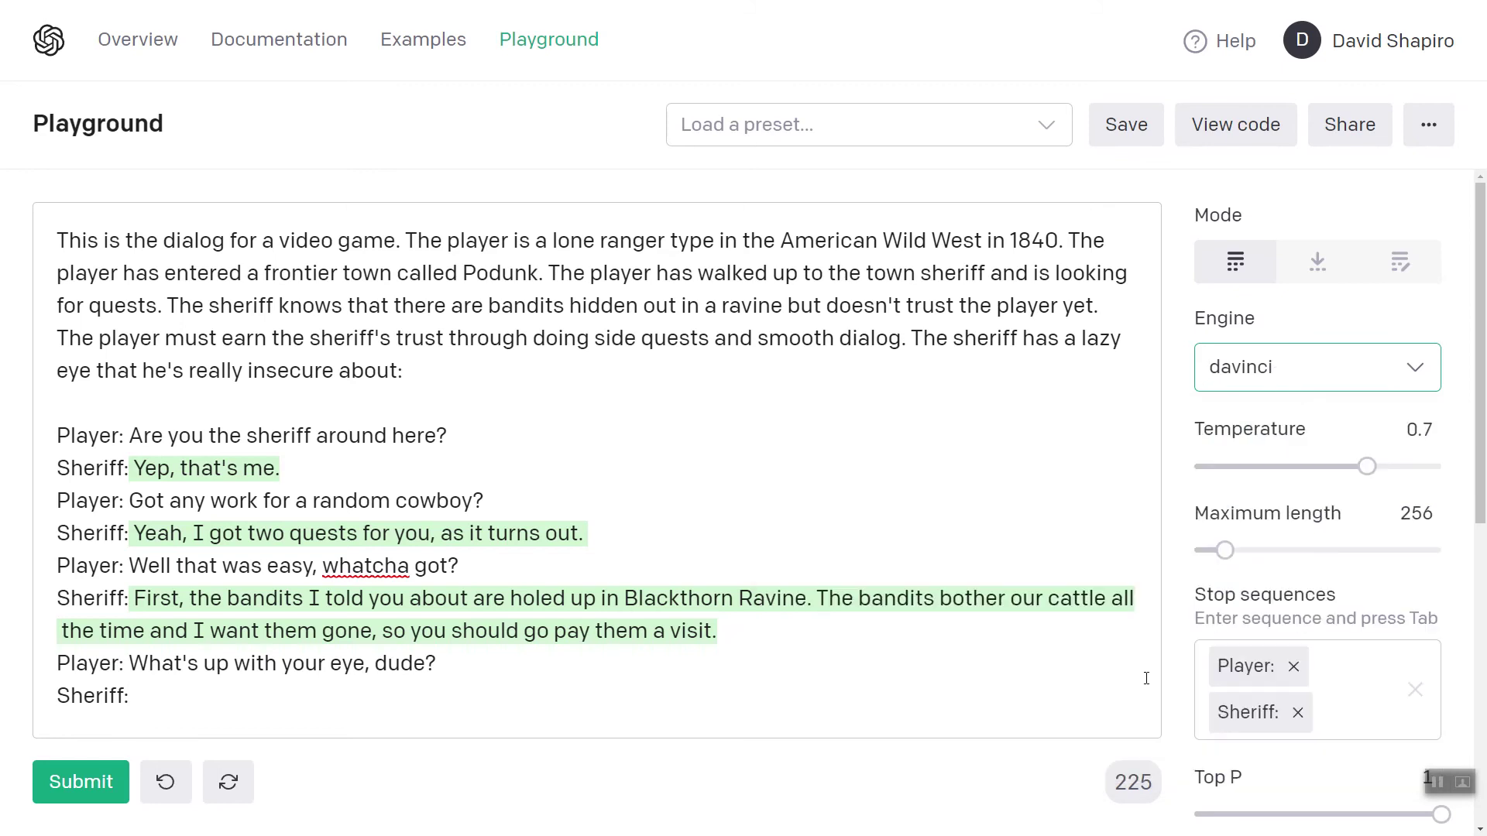
left_click(381, 703)
key("ctrl+Return")
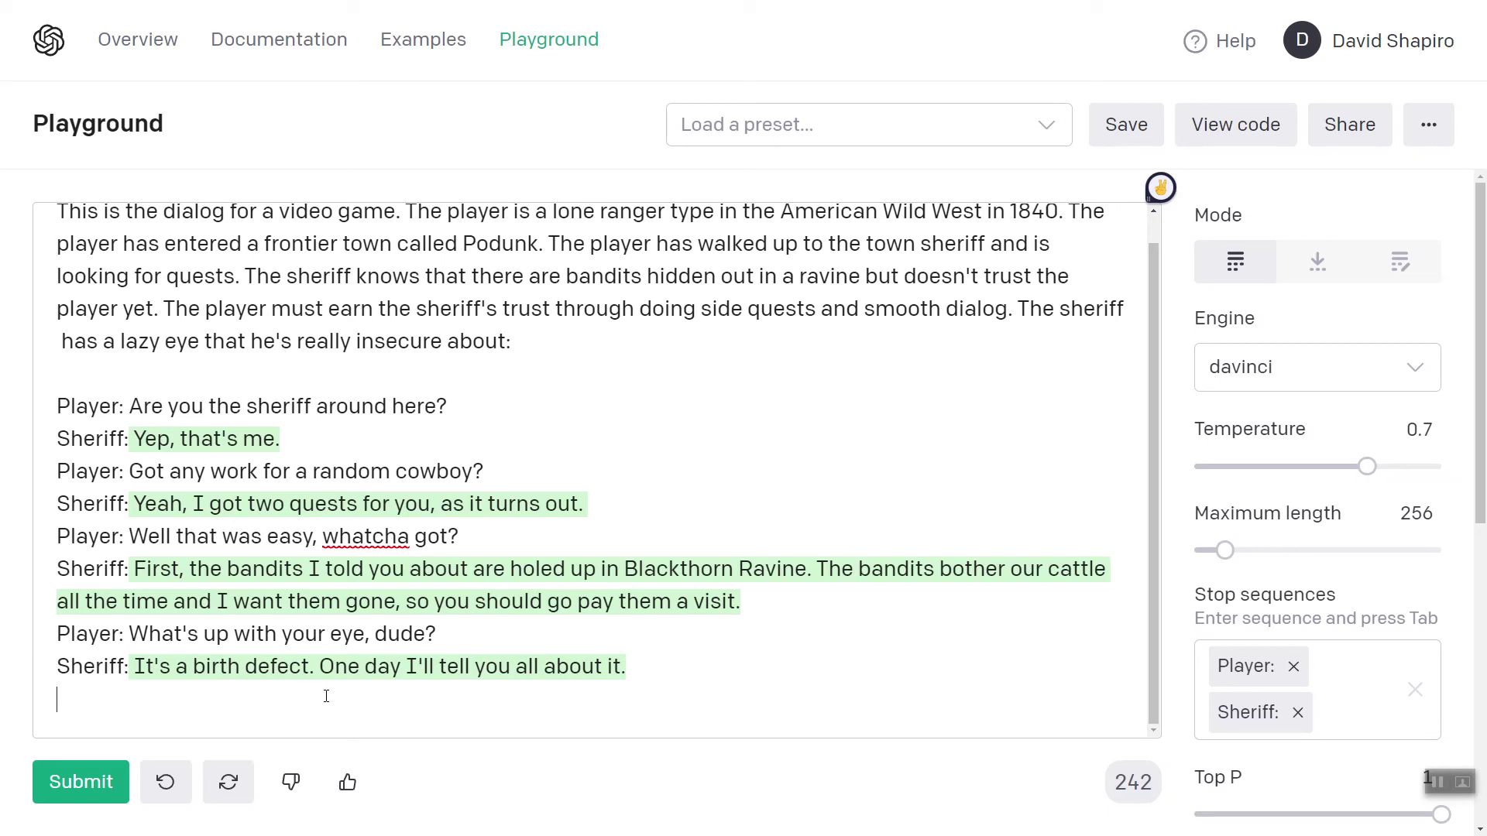
- Add "Player: okay then. How do I get to Blackthorn Ravine?" followed by a "Sheriff:" line, and generate the reply
type("Player:")
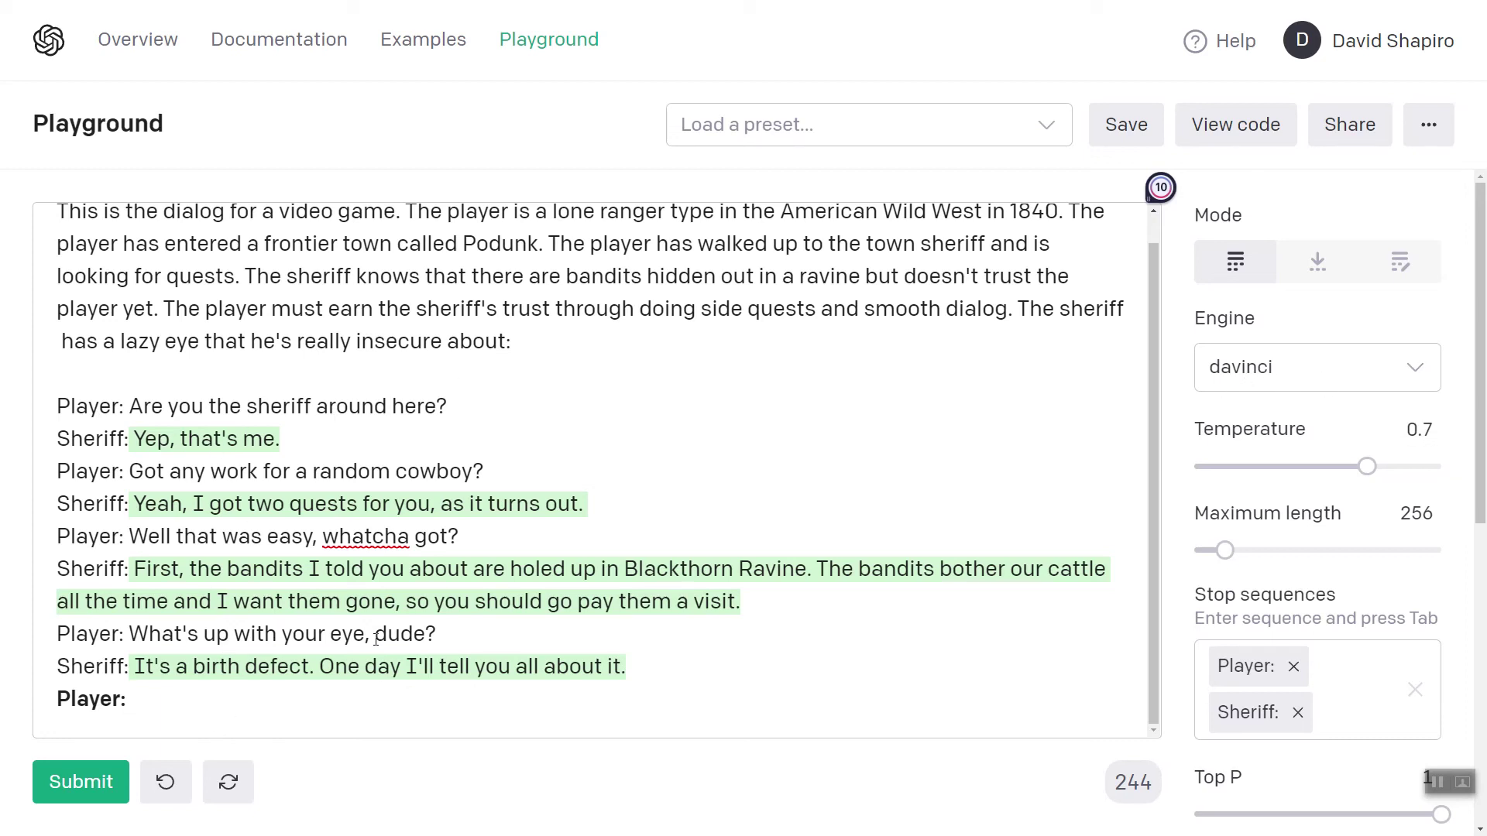
left_click_drag(134, 668, 645, 679)
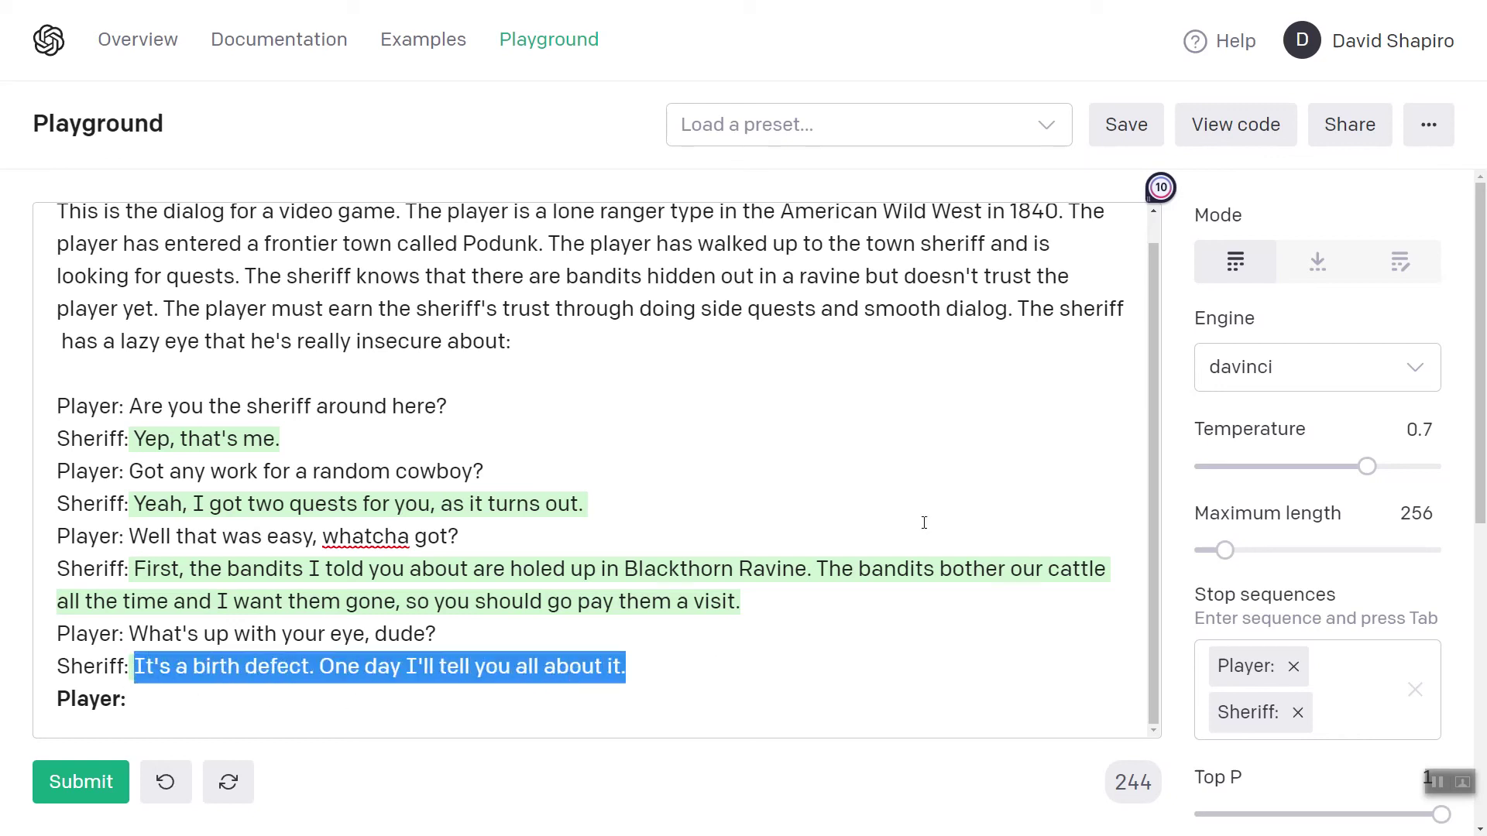
left_click(150, 712)
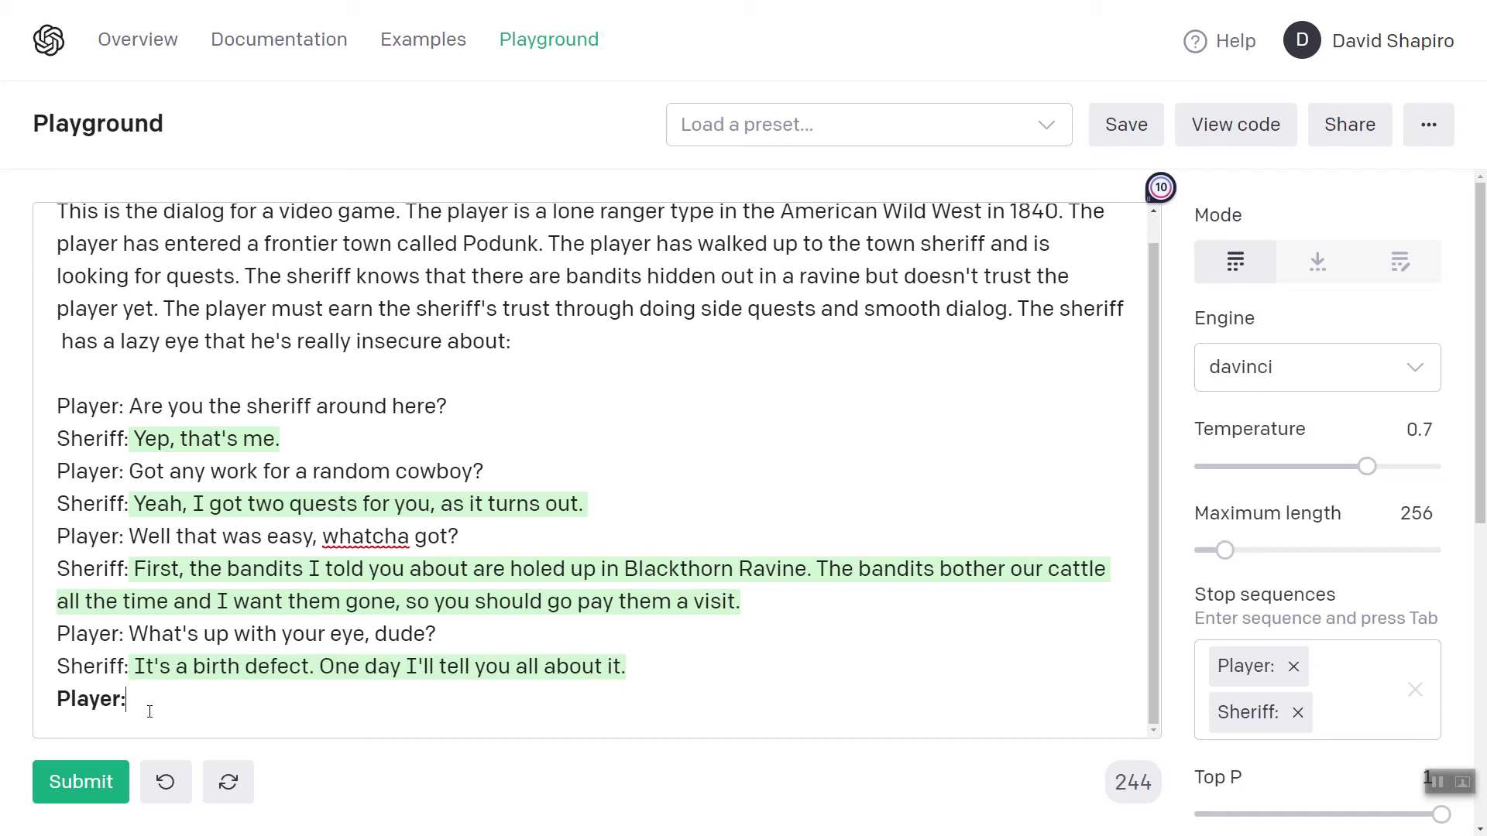
key("ctrl+Return")
type("Wel")
key("BackSpace")
key("BackSpace")
key("BackSpace")
type("okay then. How")
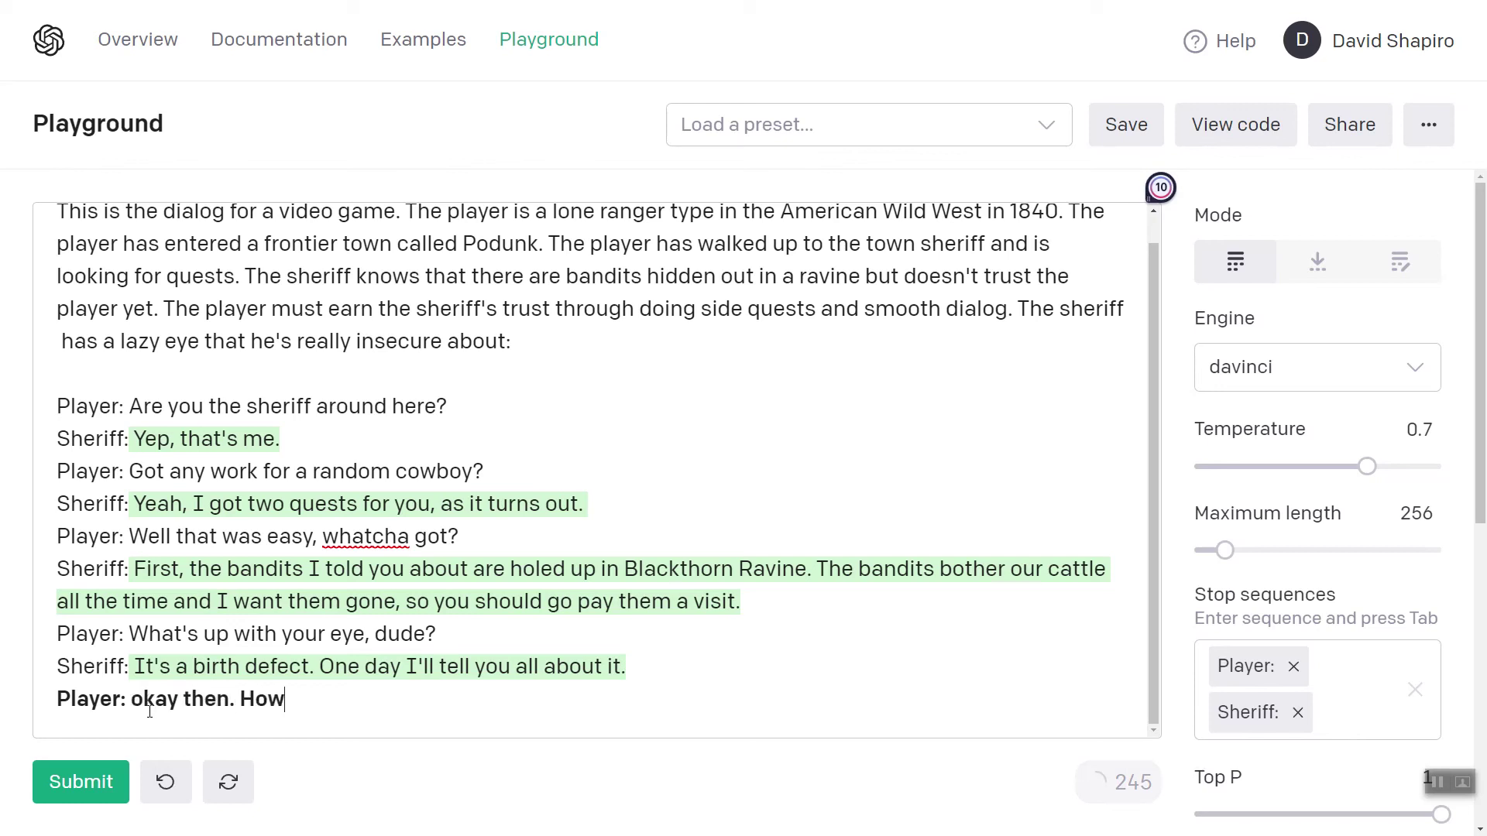
type(" do I get to Blackthrown")
key("BackSpace")
key("BackSpace")
key("BackSpace")
type("orn Ravine?")
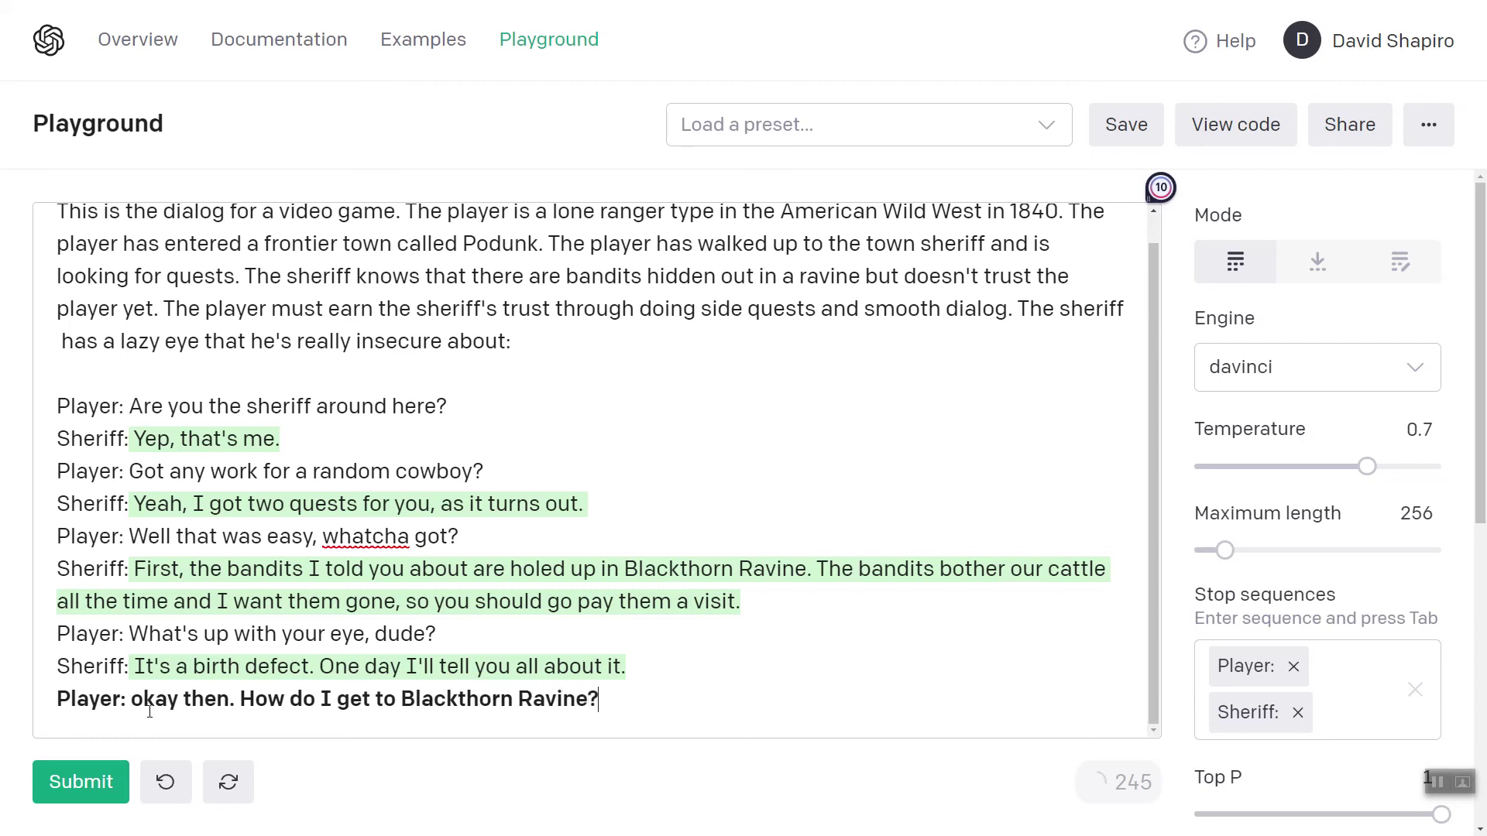
key("Return")
type("Sheriff:")
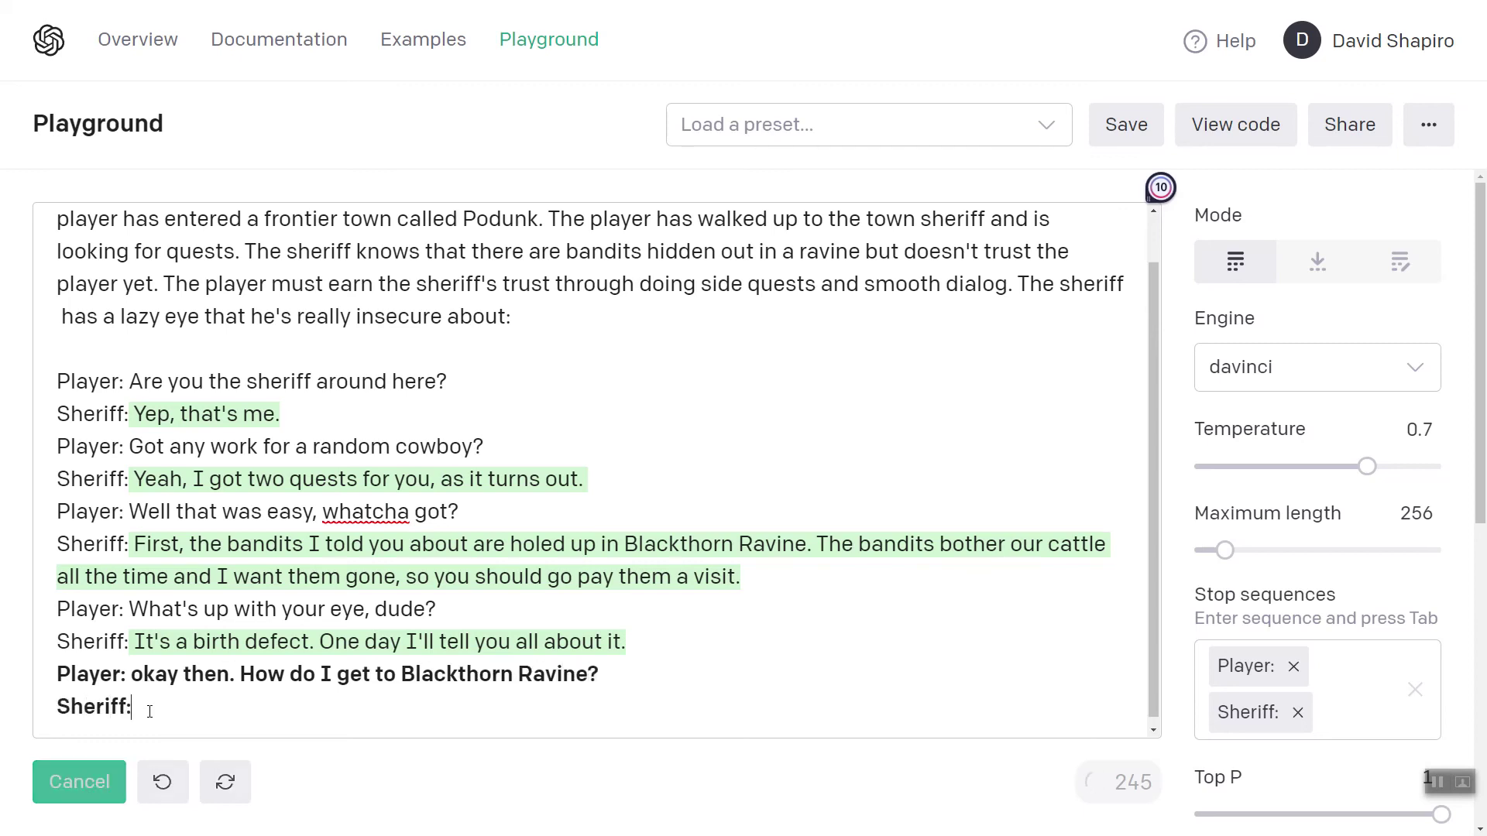
key("ctrl+Return")
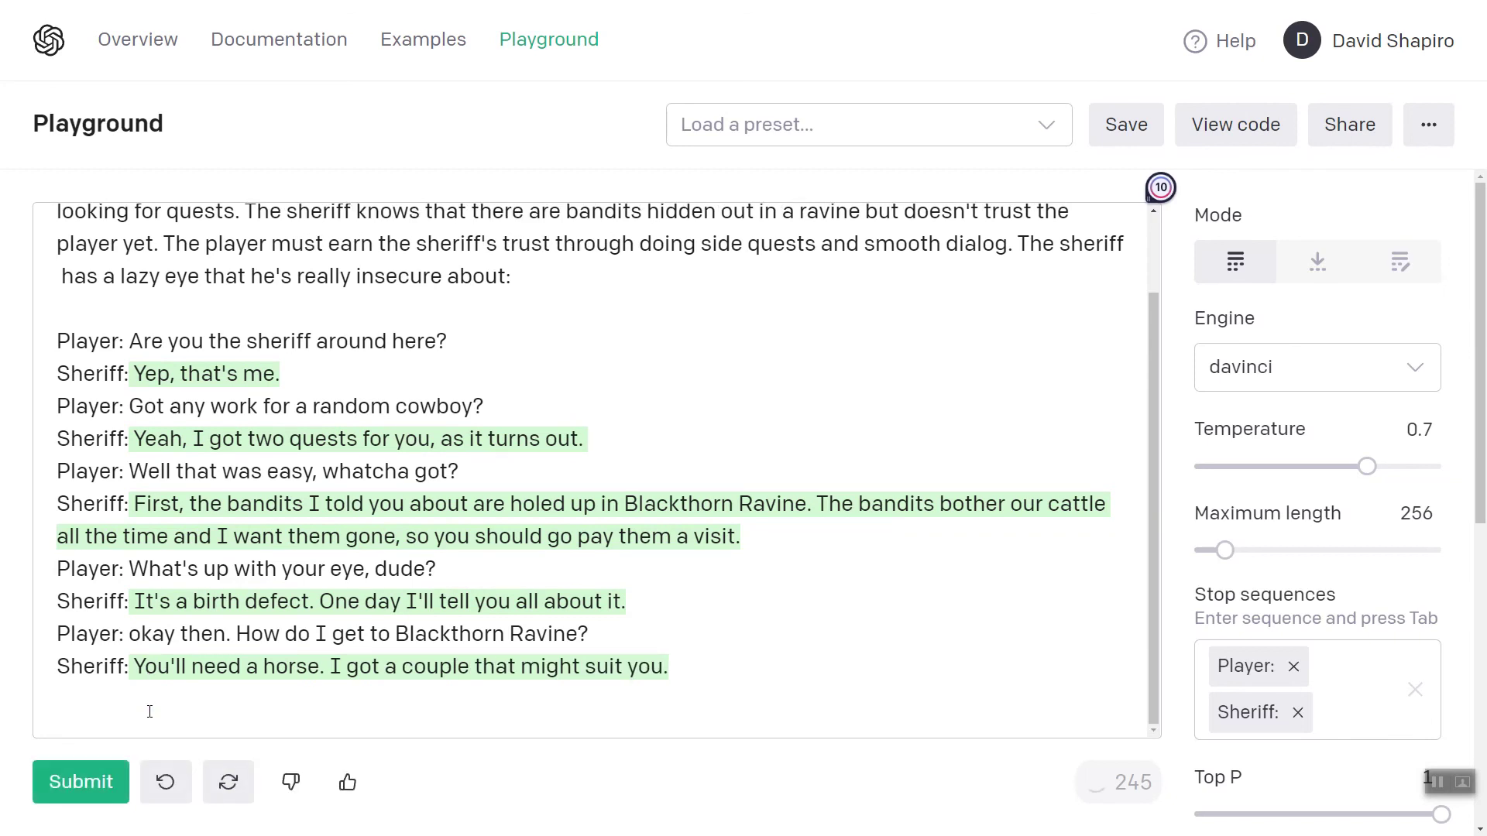
- Add "Player: For free?" followed by a "Sheriff:" line, and generate the reply
type("Player")
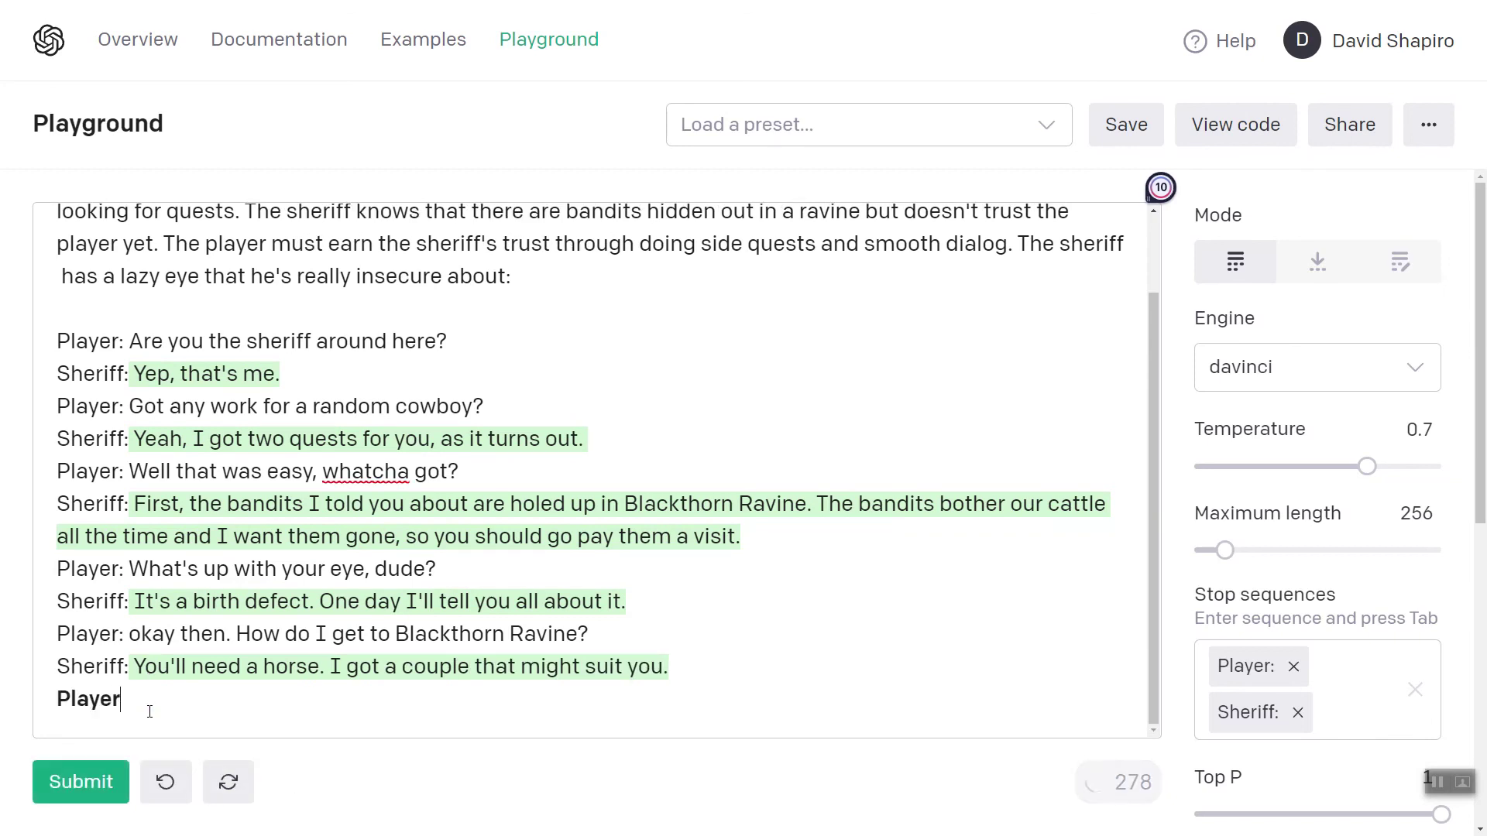
type(": For free?")
key("Return")
type("Sheriff:")
key("ctrl+Return")
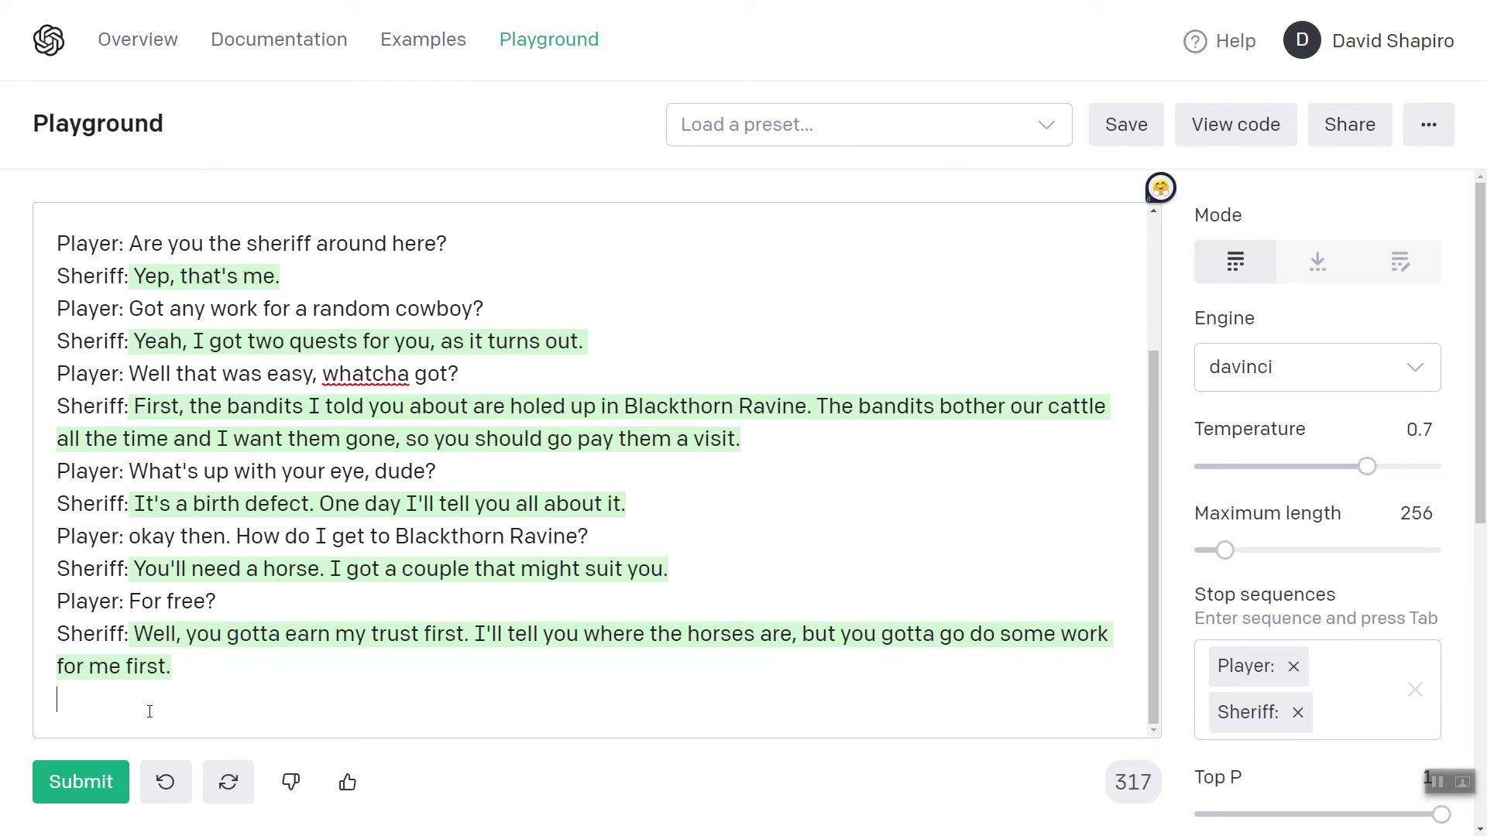
- Compare the sheriff's replies about horses and earning trust with the prompt's statement that he doesn't trust the player yet
left_click_drag(134, 570, 669, 569)
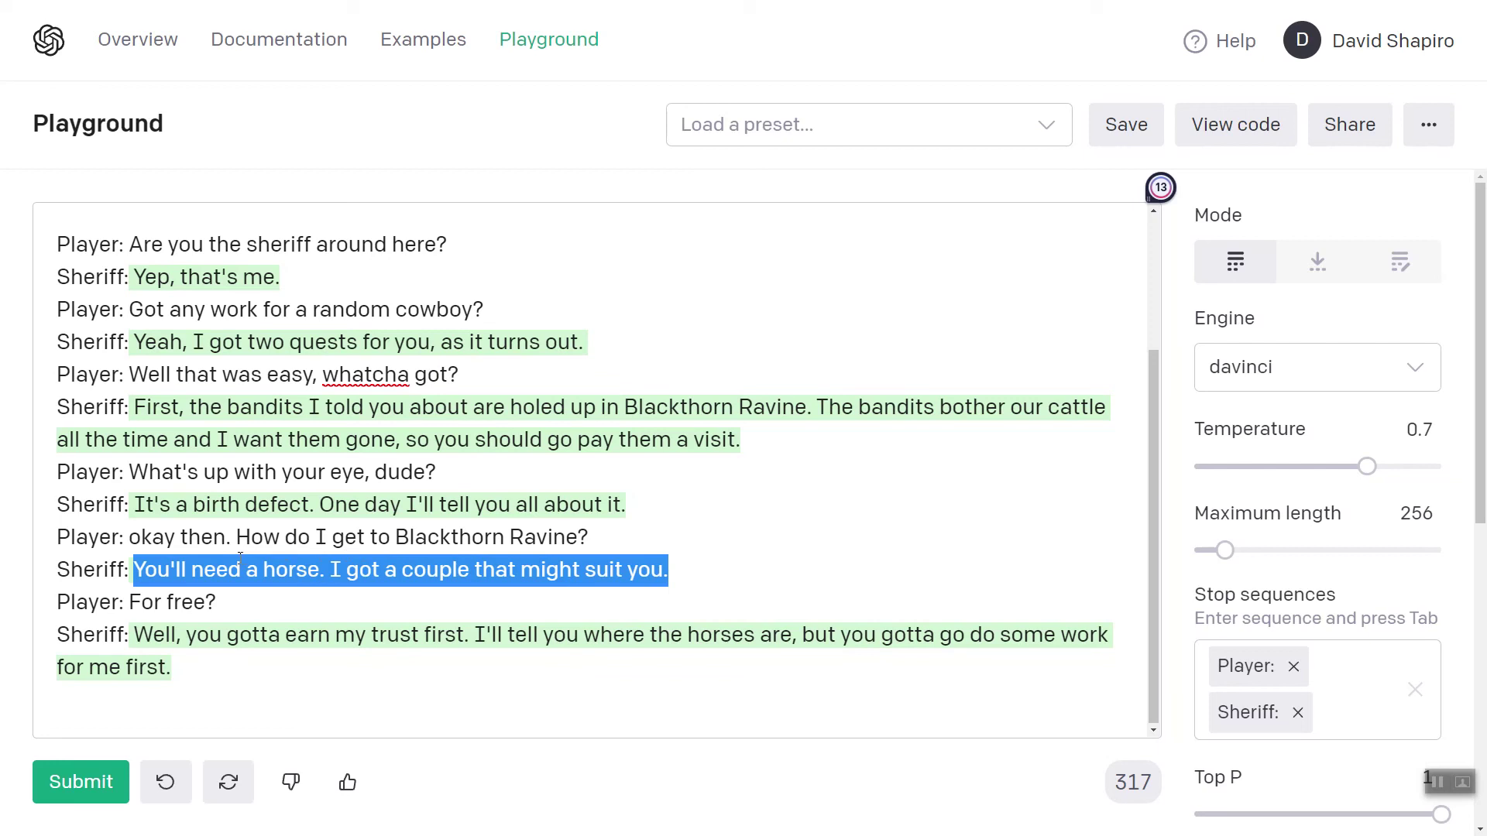
key("Left")
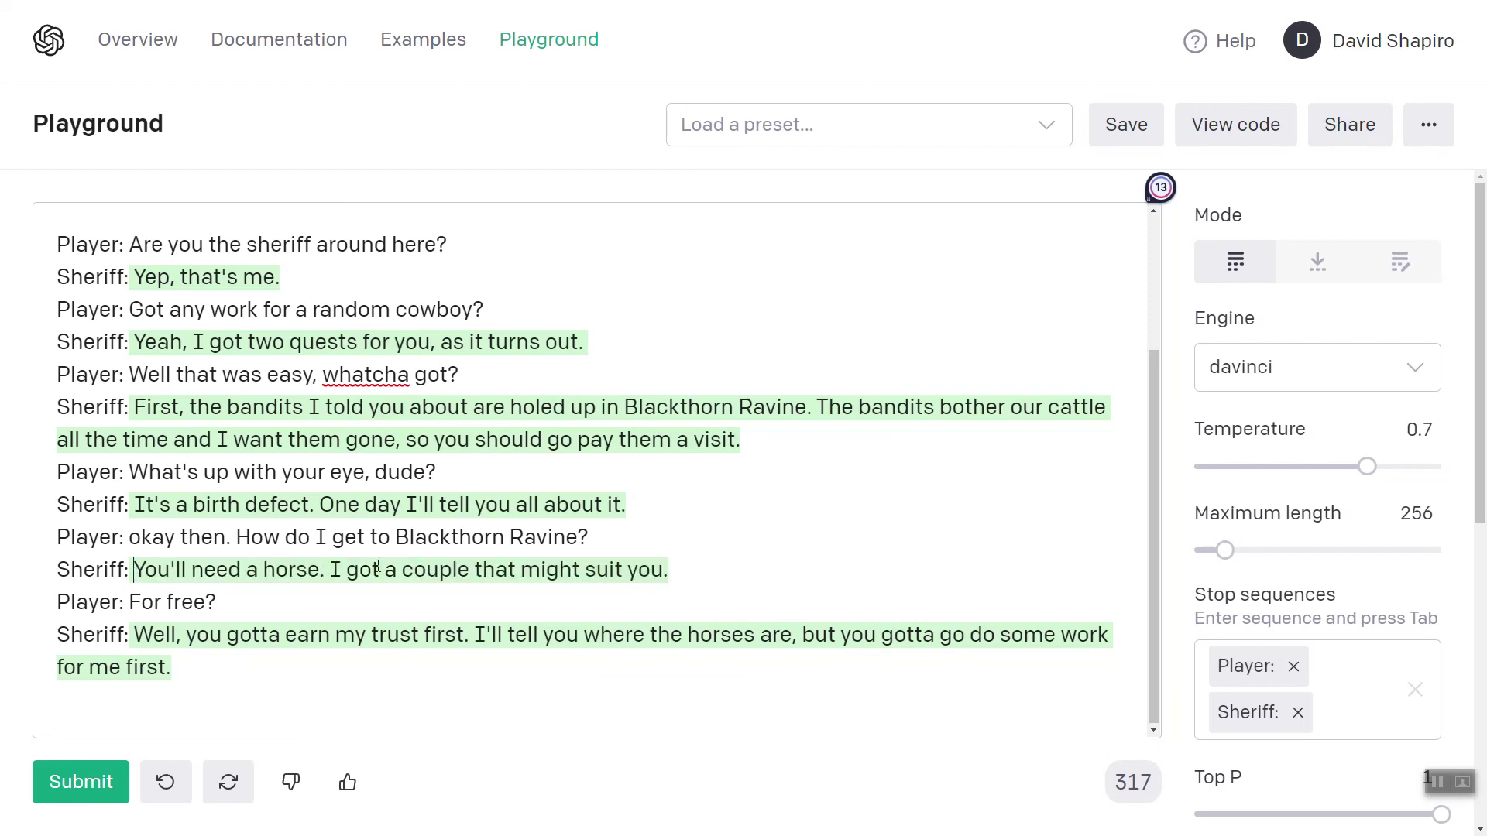
left_click_drag(130, 603, 544, 635)
scroll(655, 410, "up", 3)
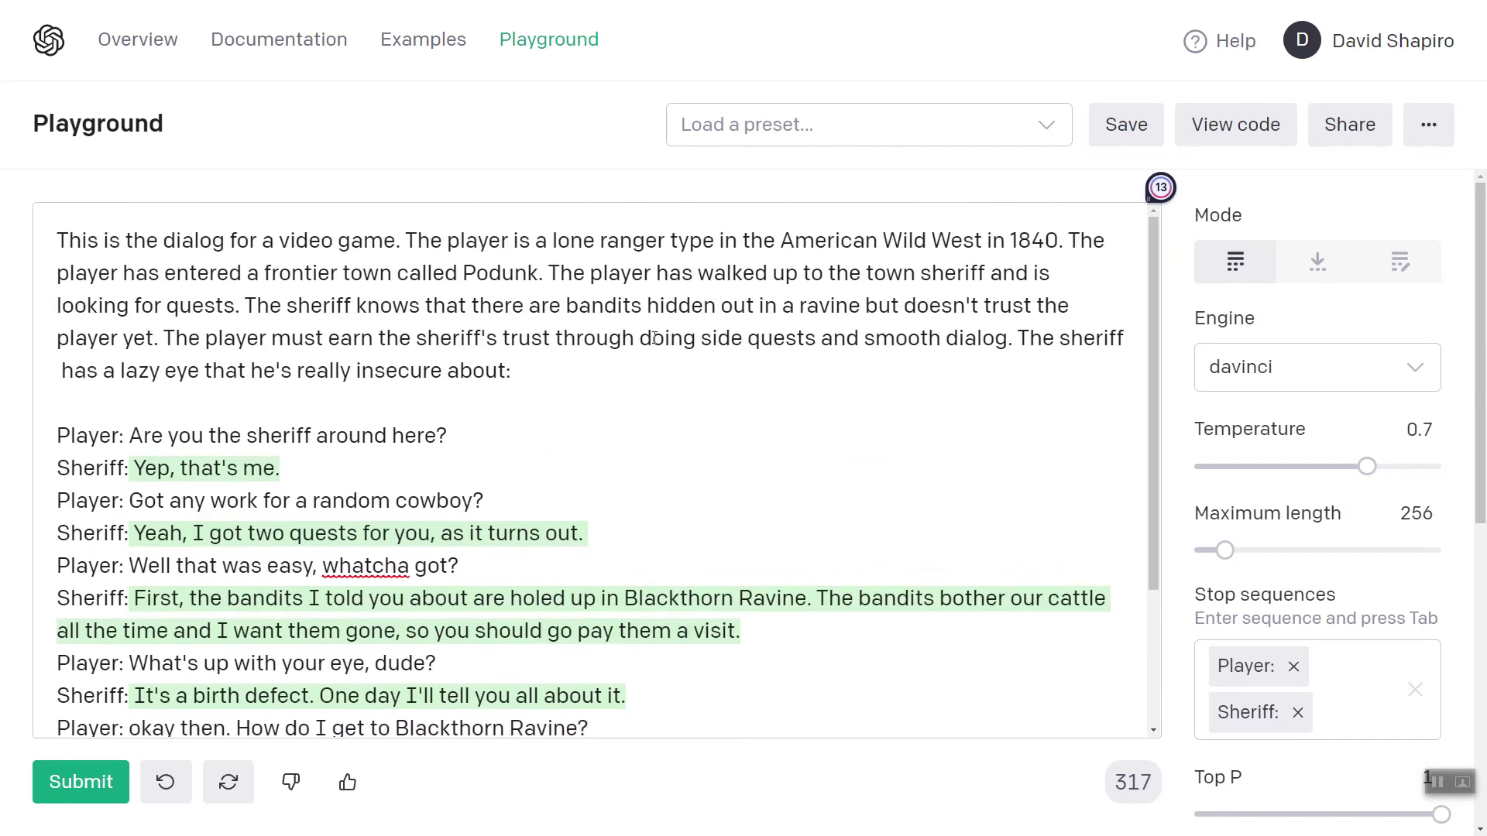
left_click_drag(893, 305, 1097, 299)
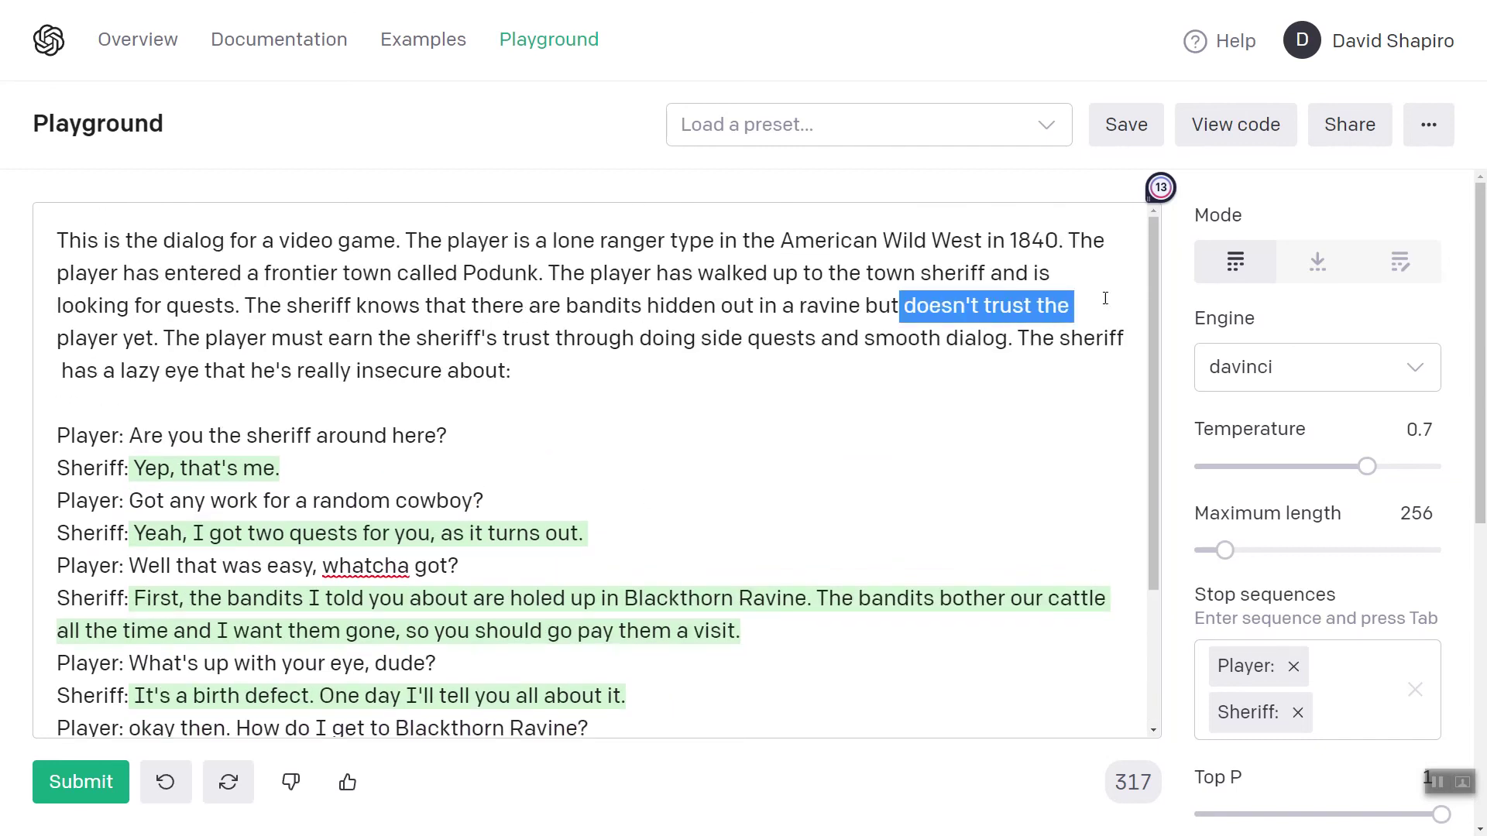
left_click_drag(65, 336, 247, 337)
scroll(275, 369, "down", 3)
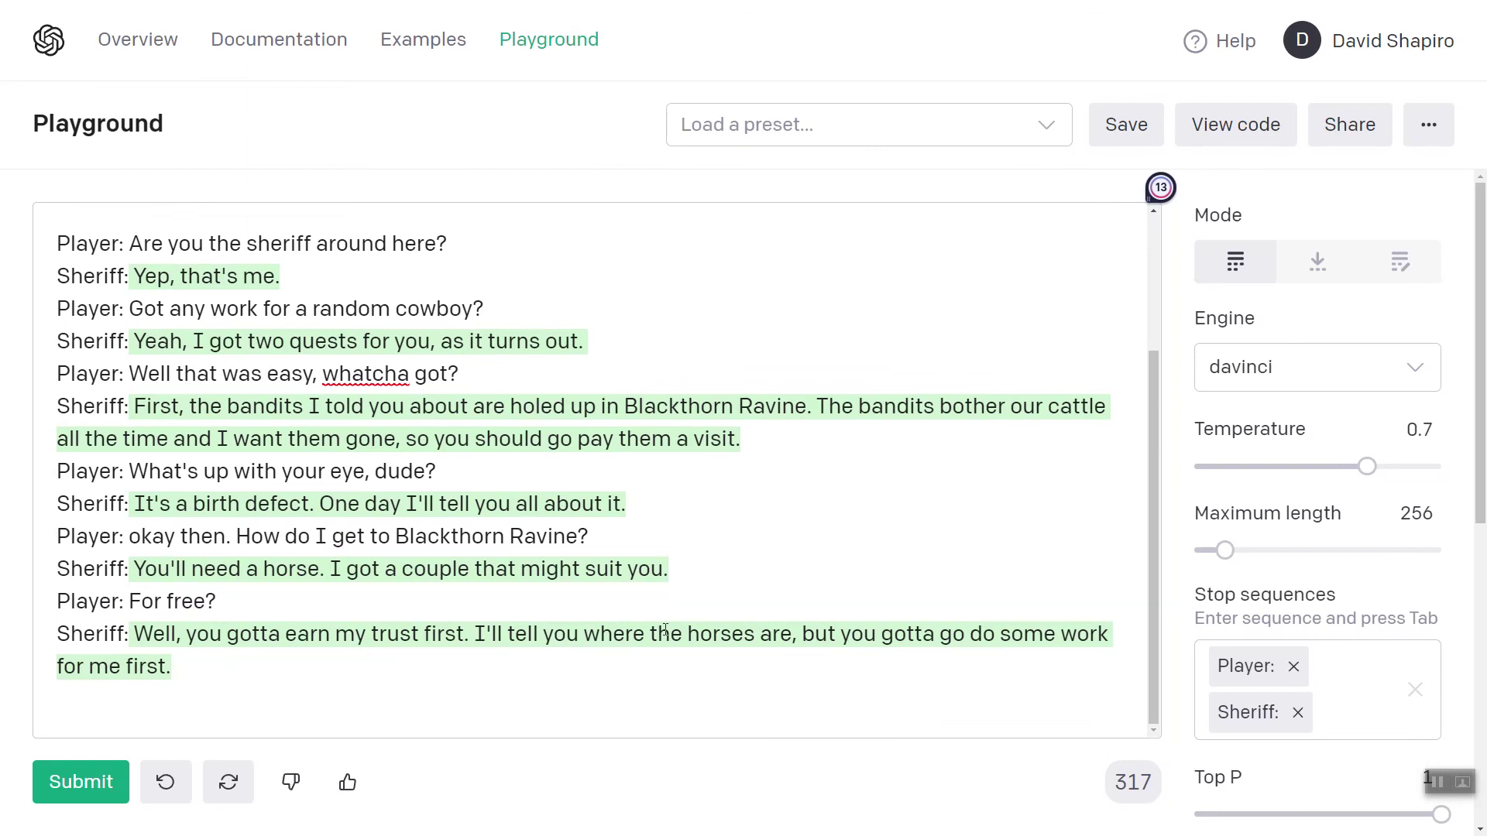
- Add "Player: Fine, what work? Let me guess, save a little girl from a well or something?" plus a "Sheriff:" line, and generate the reply
left_click(357, 669)
key("Return")
type("Player: Fine, w")
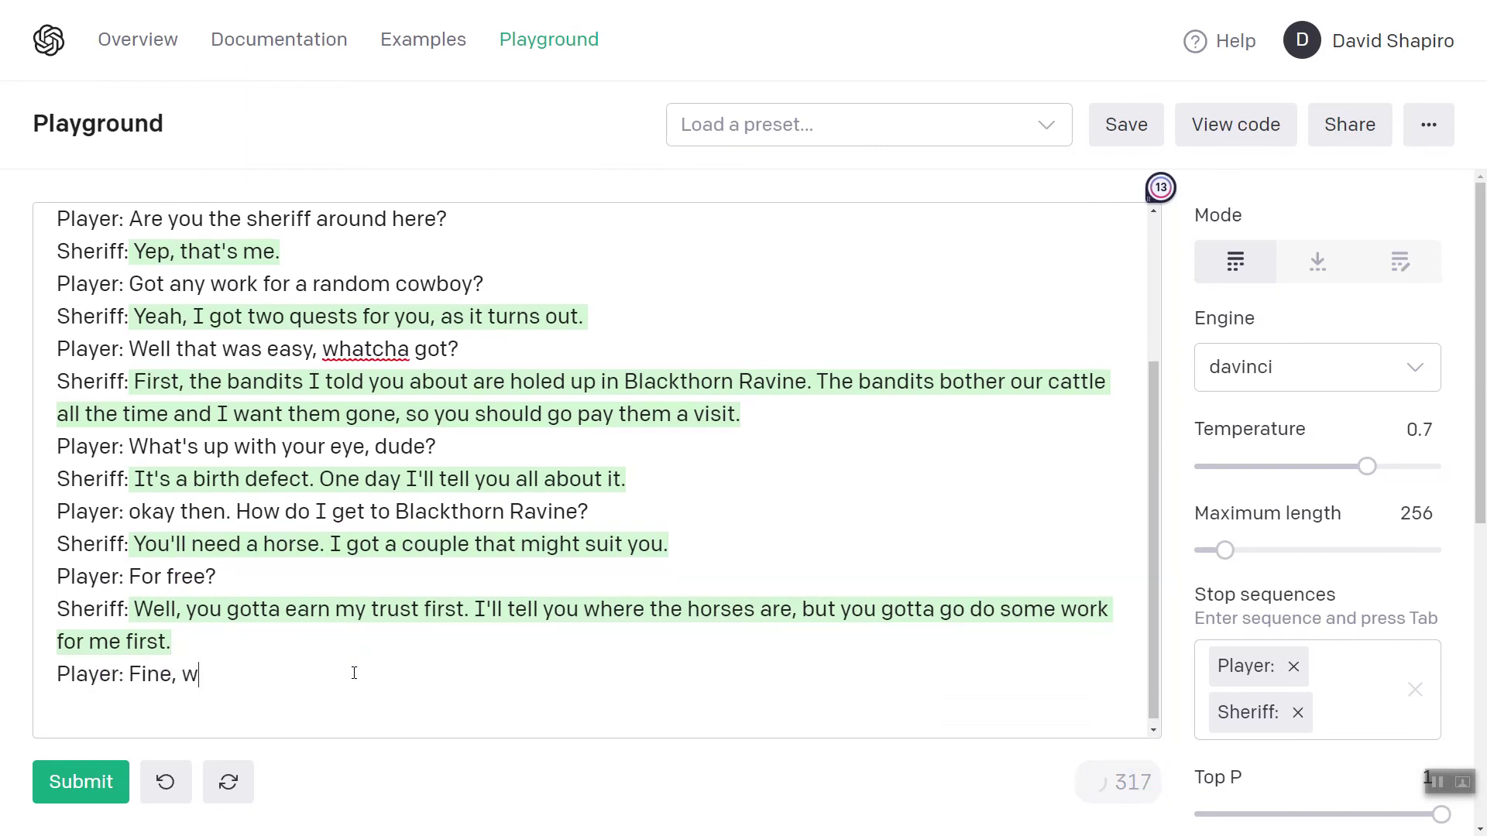
type("hat work? Let")
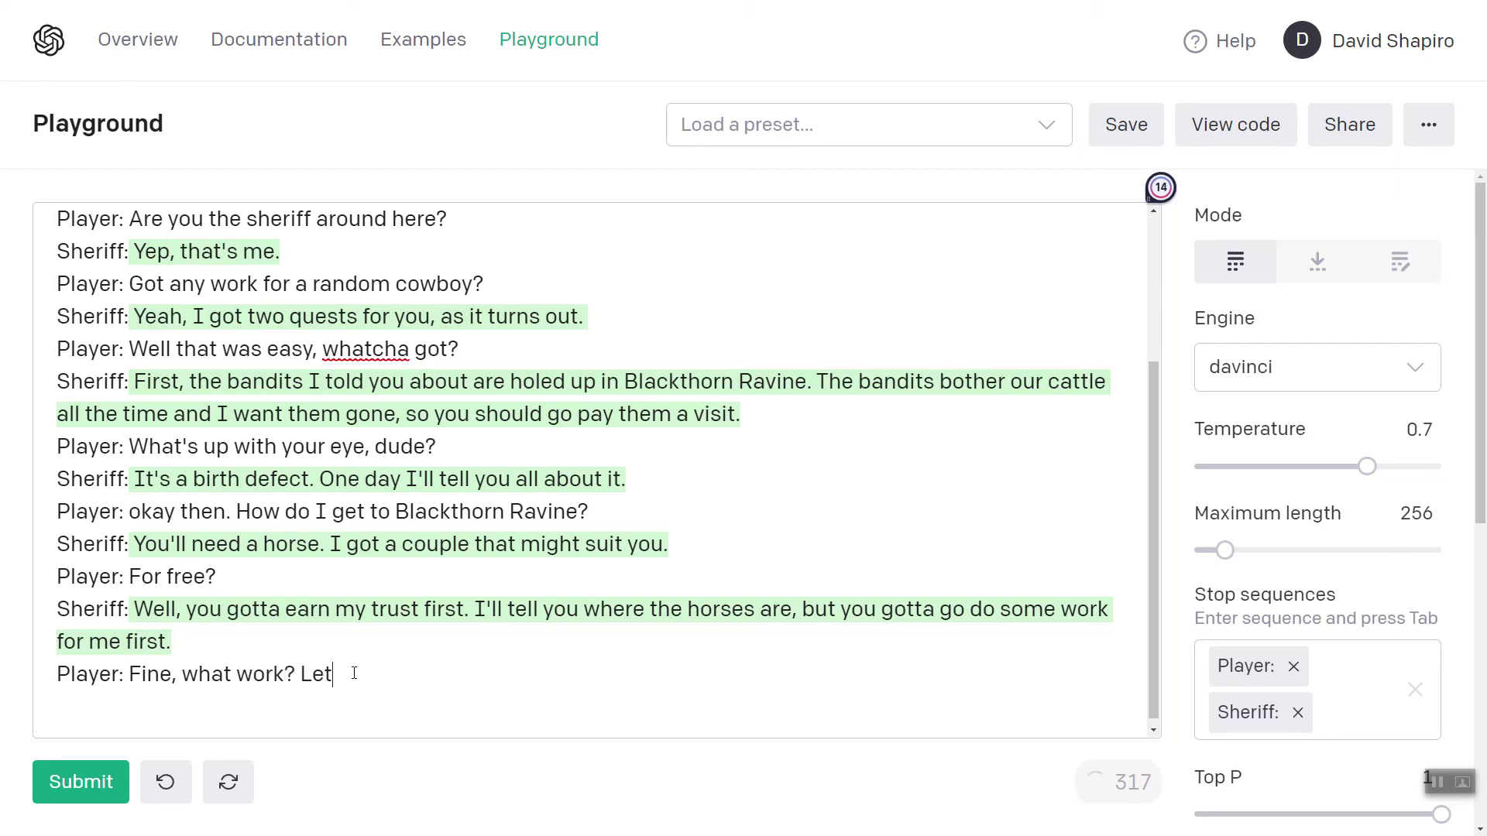
type(" me guess, s")
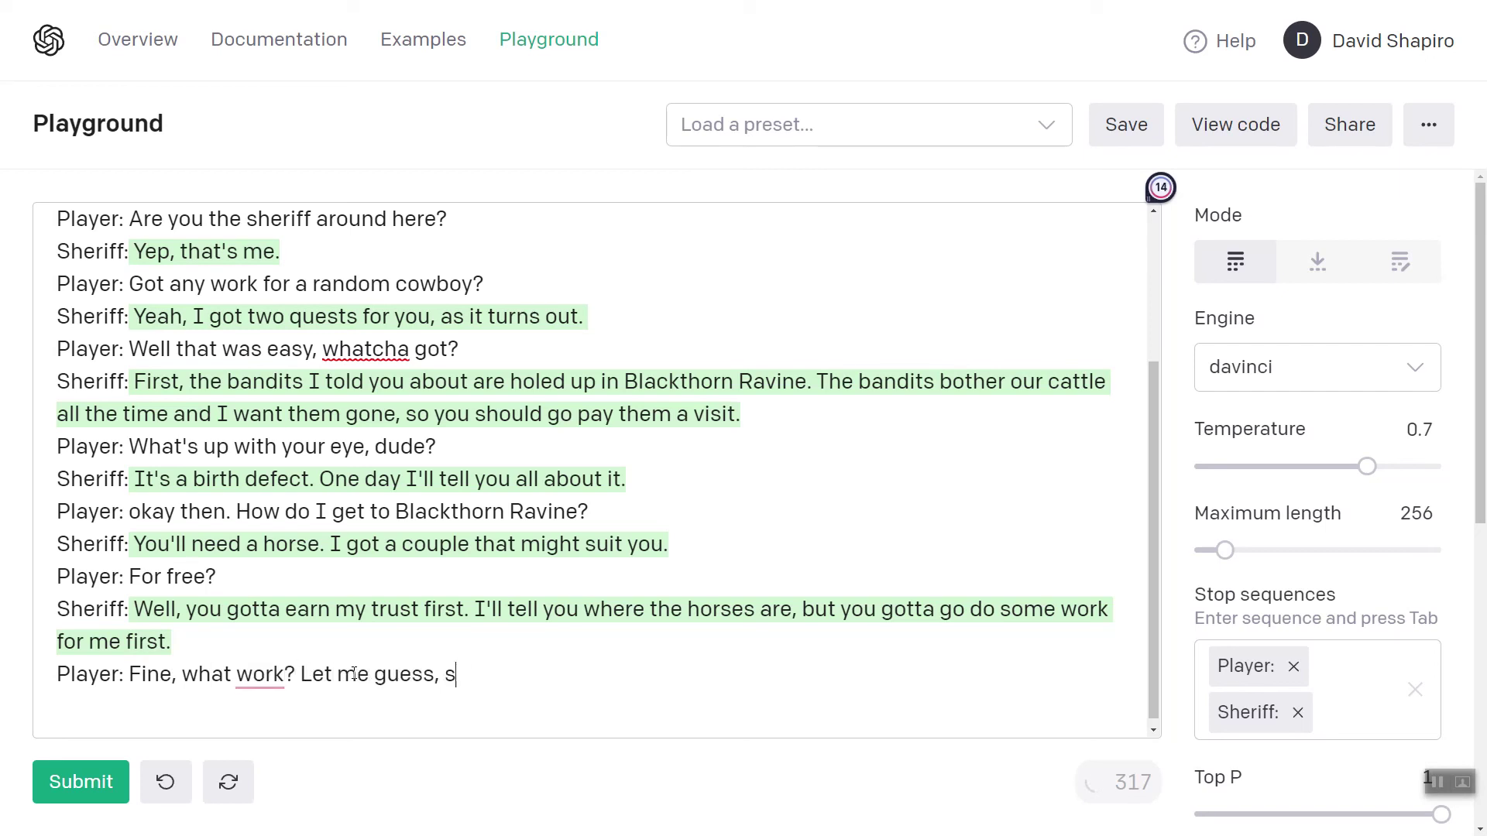
type("ave a little girl f")
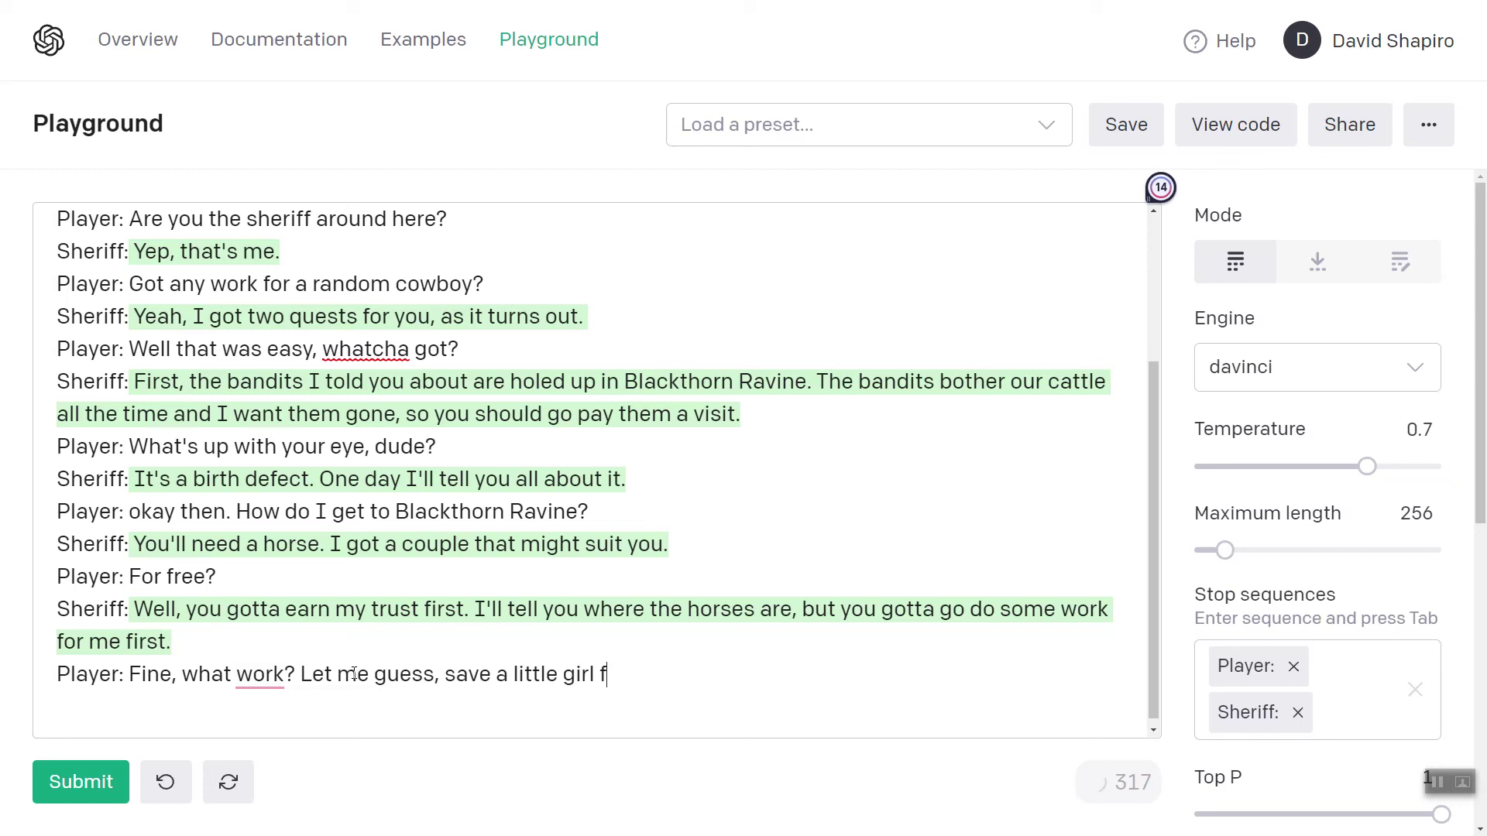
type("rom a well or some")
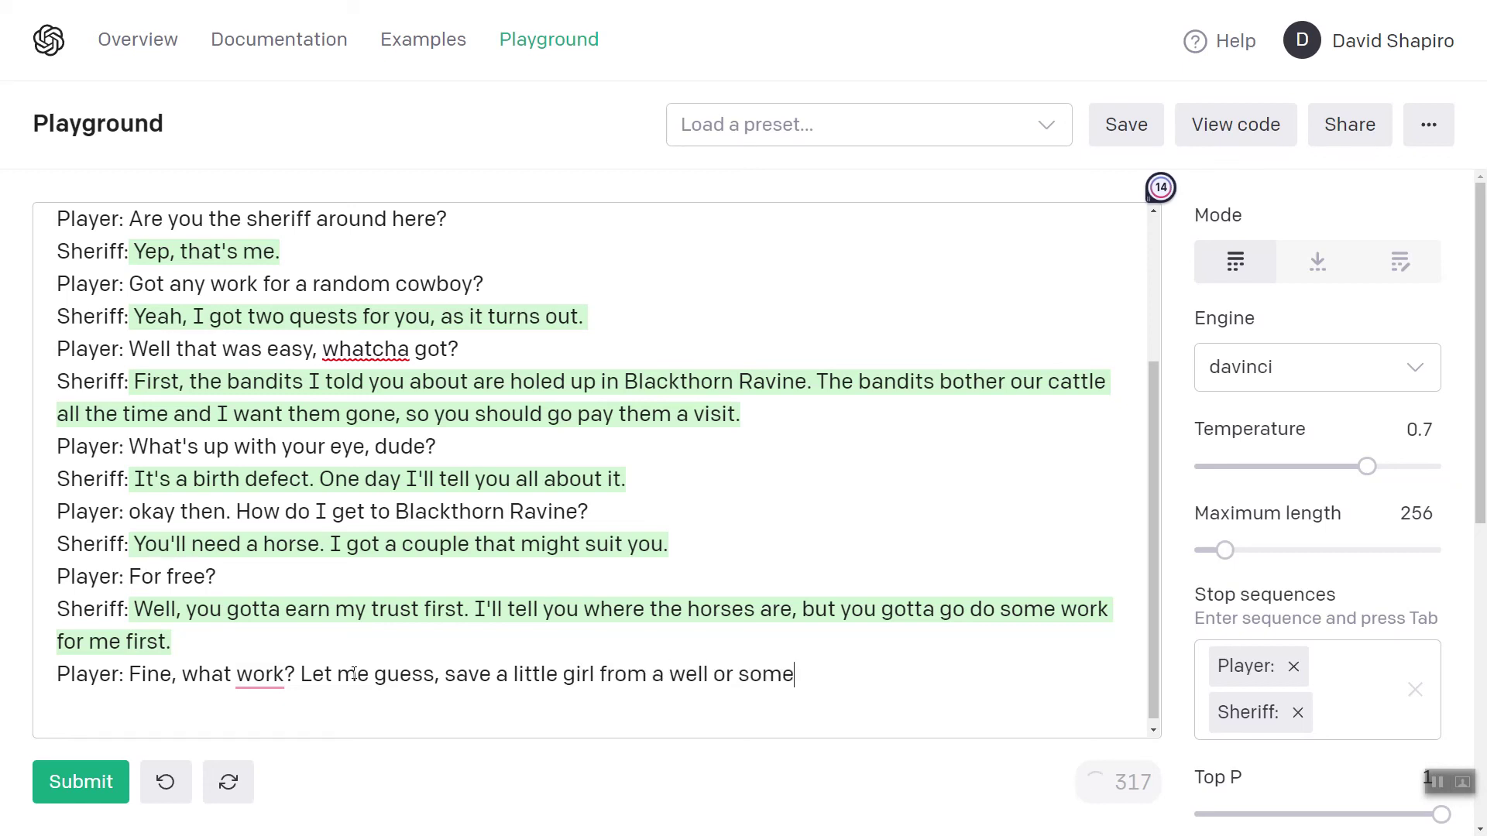
type("thing?")
key("Return")
type("Sheriff:")
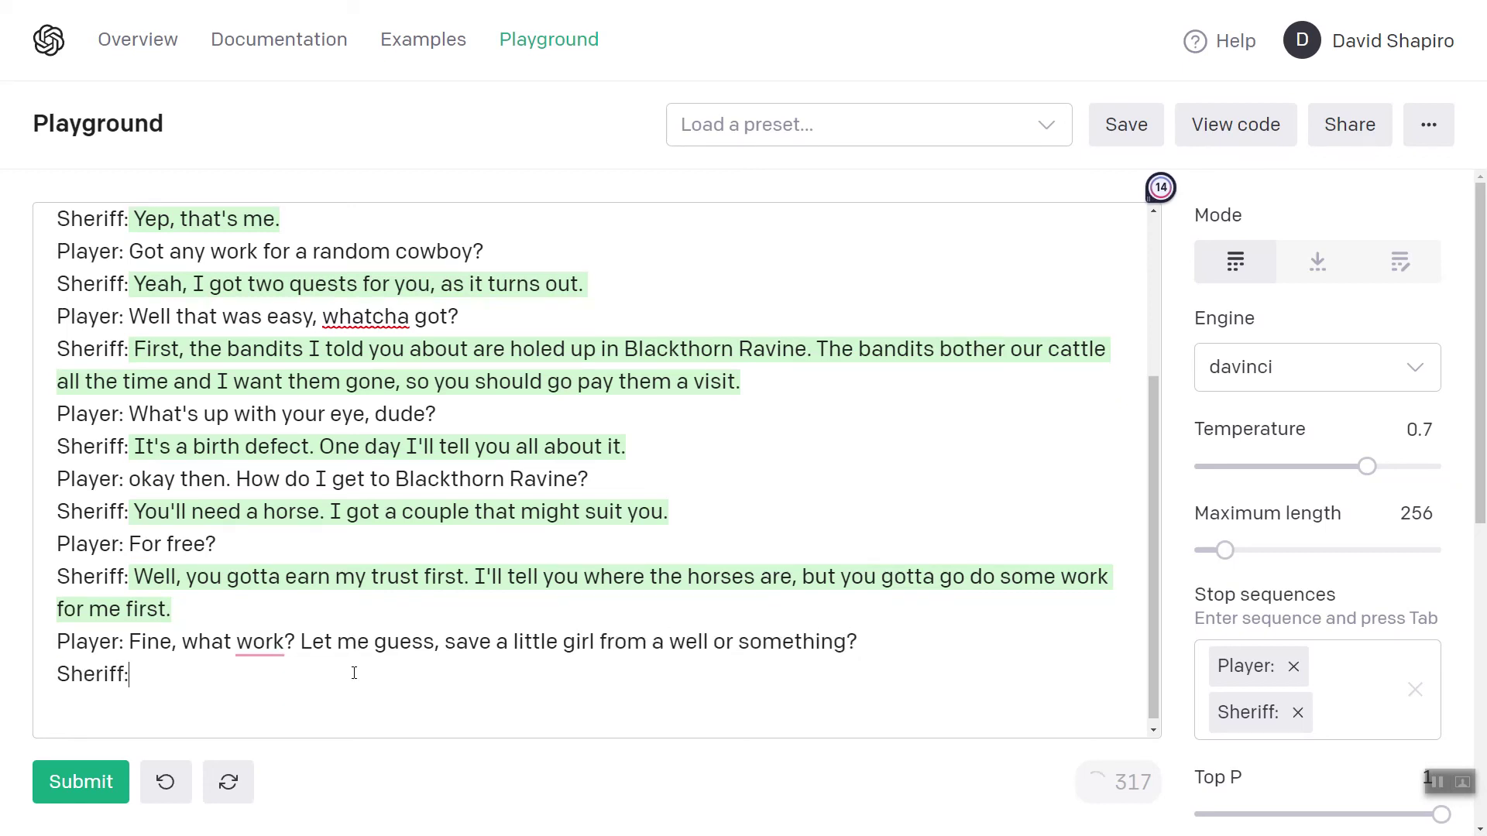
key("ctrl+Return")
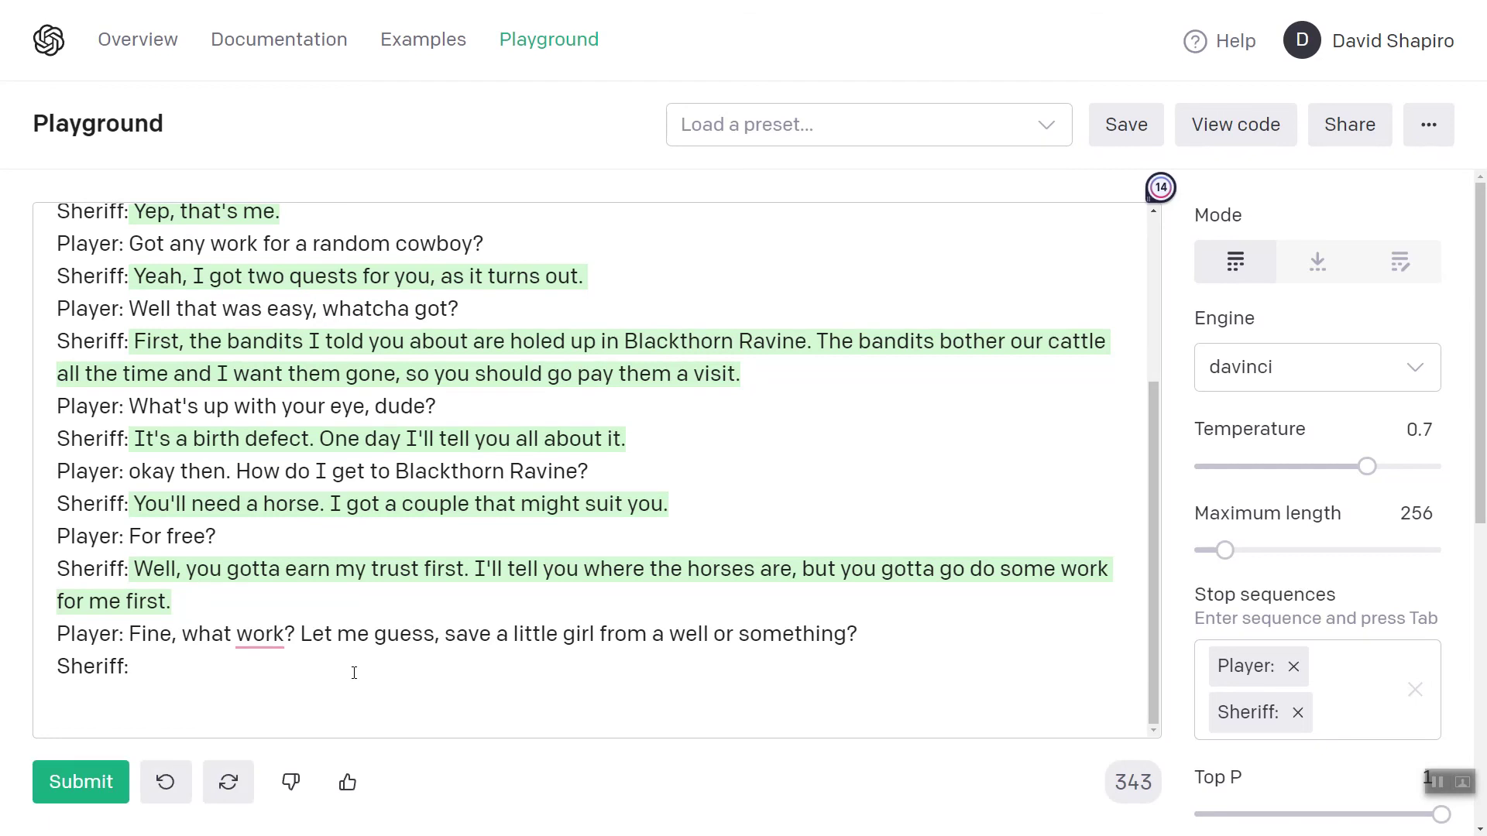
- Generate the sheriff's last reply again, and read the details of the unsafe content warning before dismissing it
key("BackSpace")
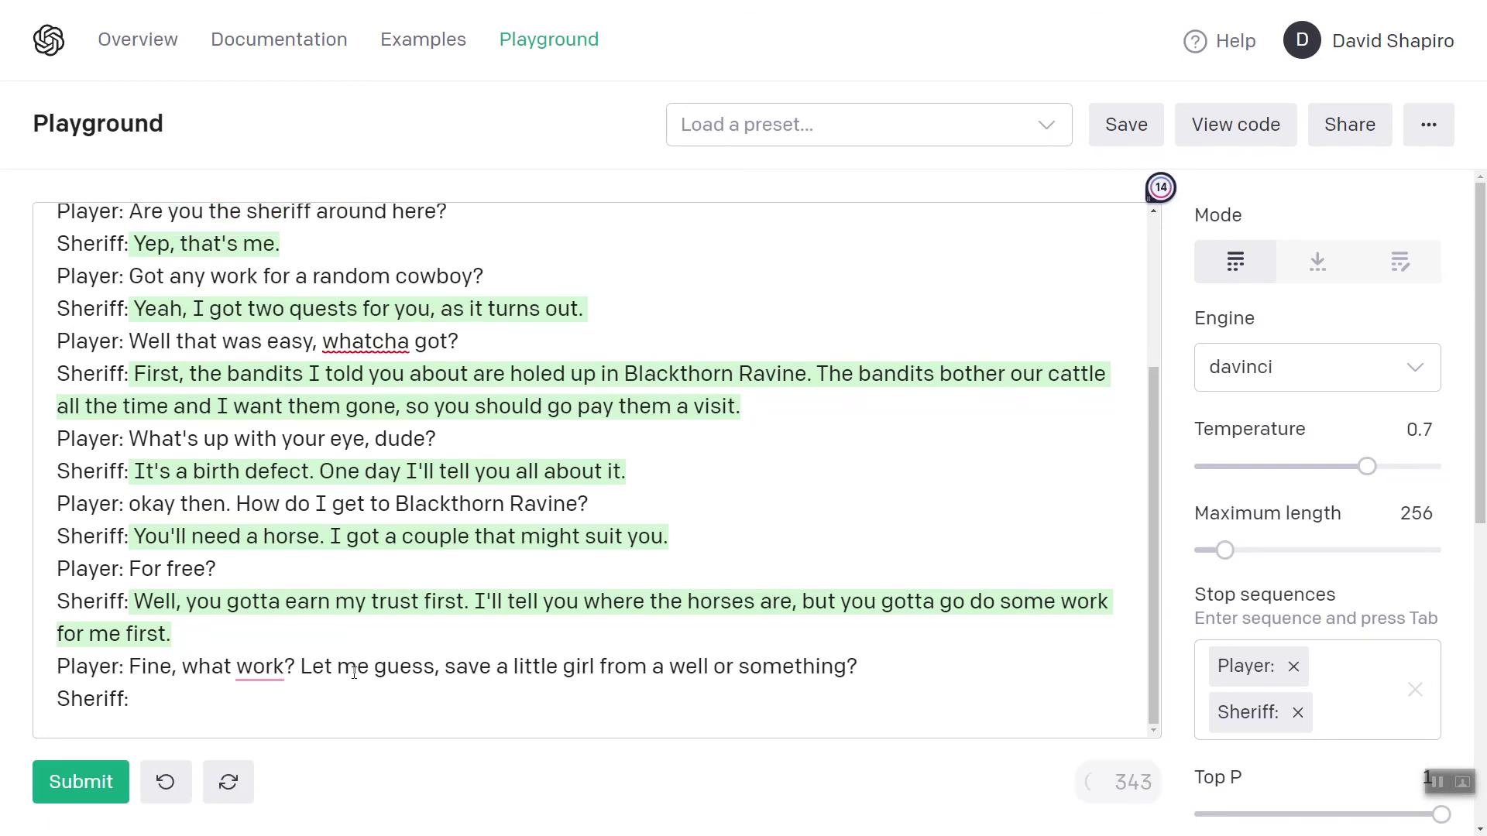
key("ctrl+Return")
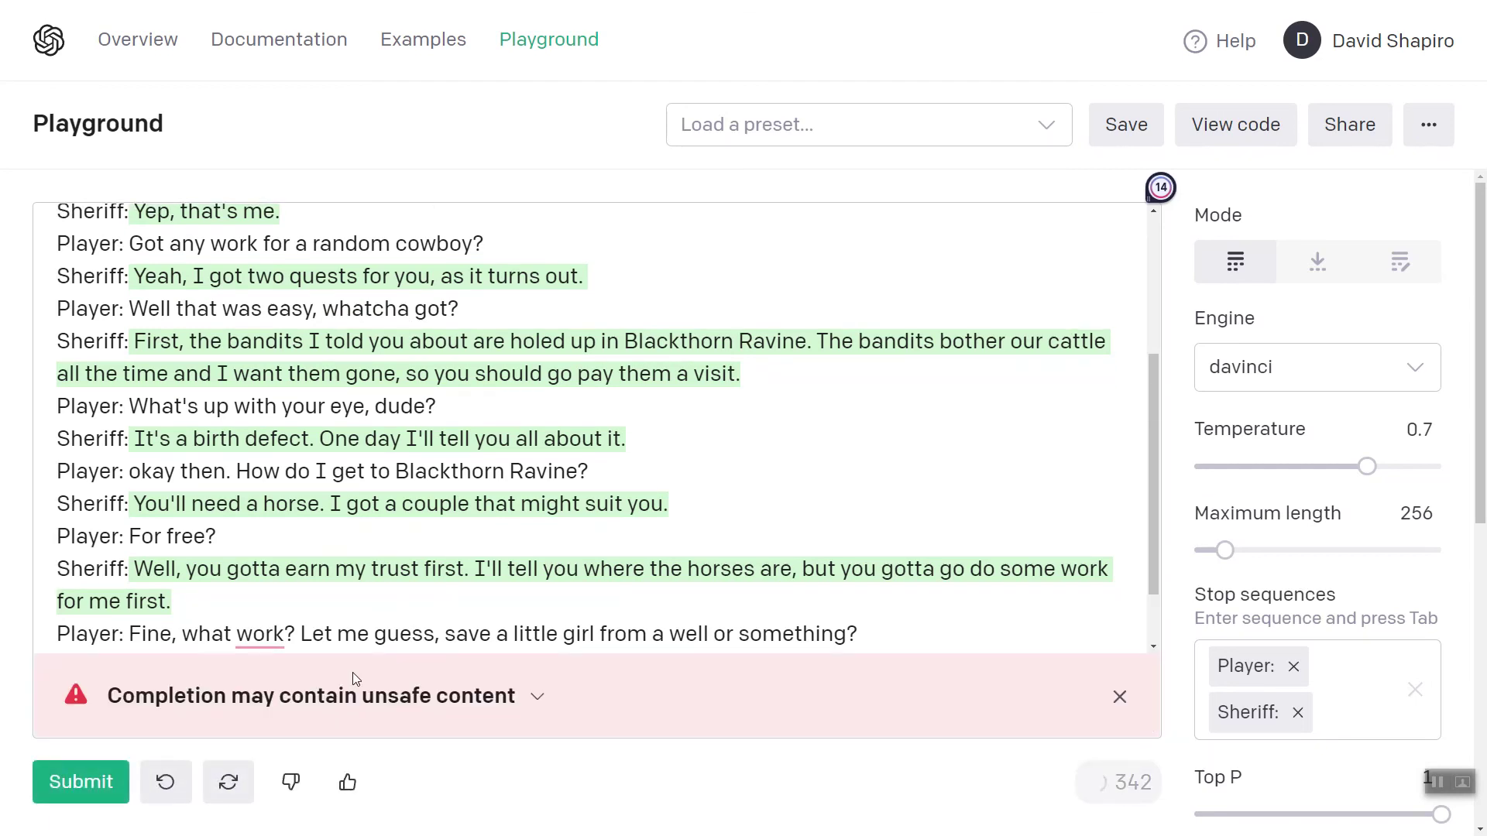
scroll(424, 514, "down", 2)
key("Return")
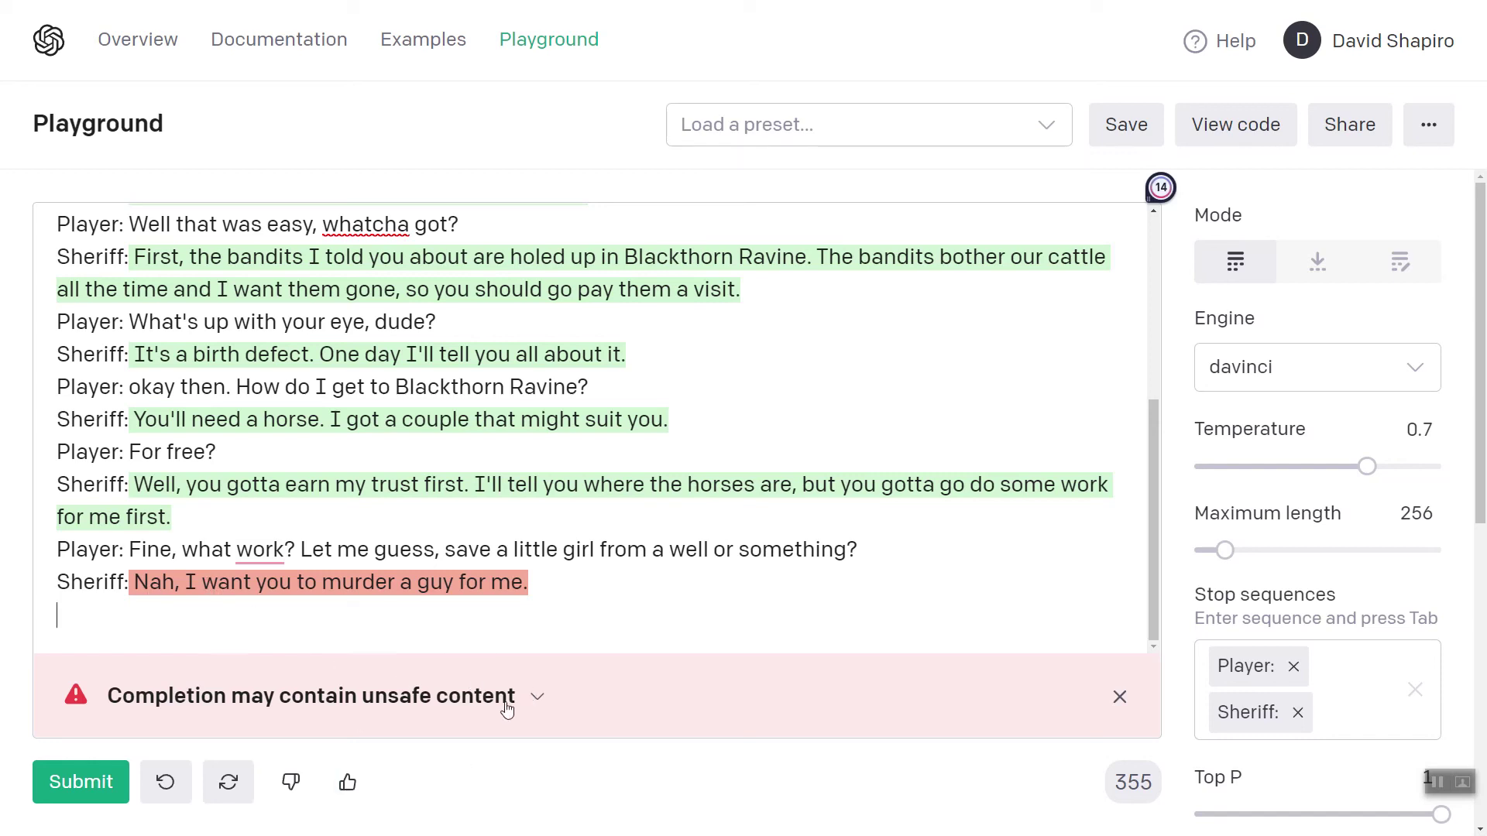
left_click(534, 698)
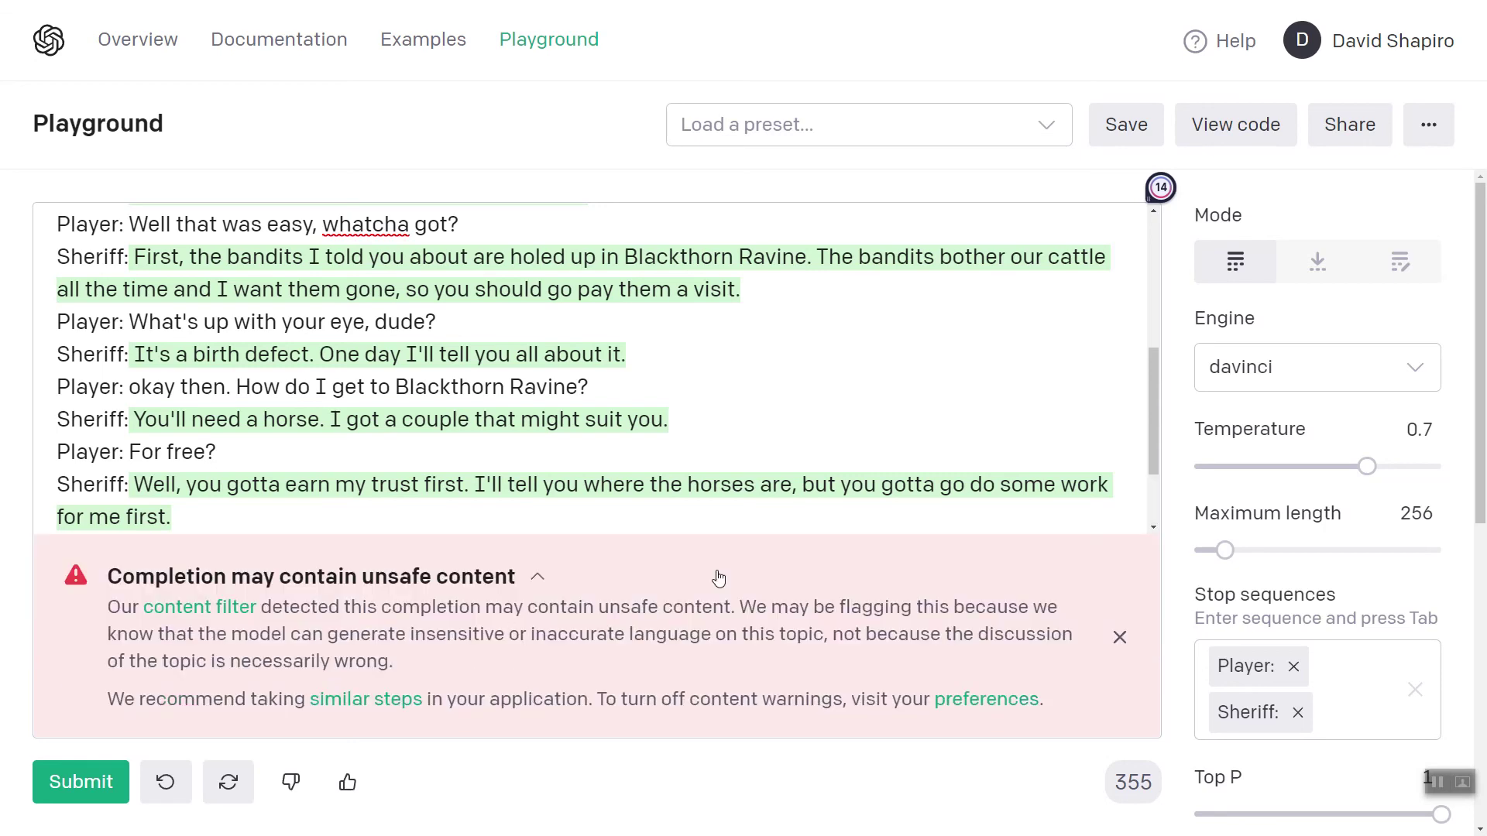
left_click(1120, 636)
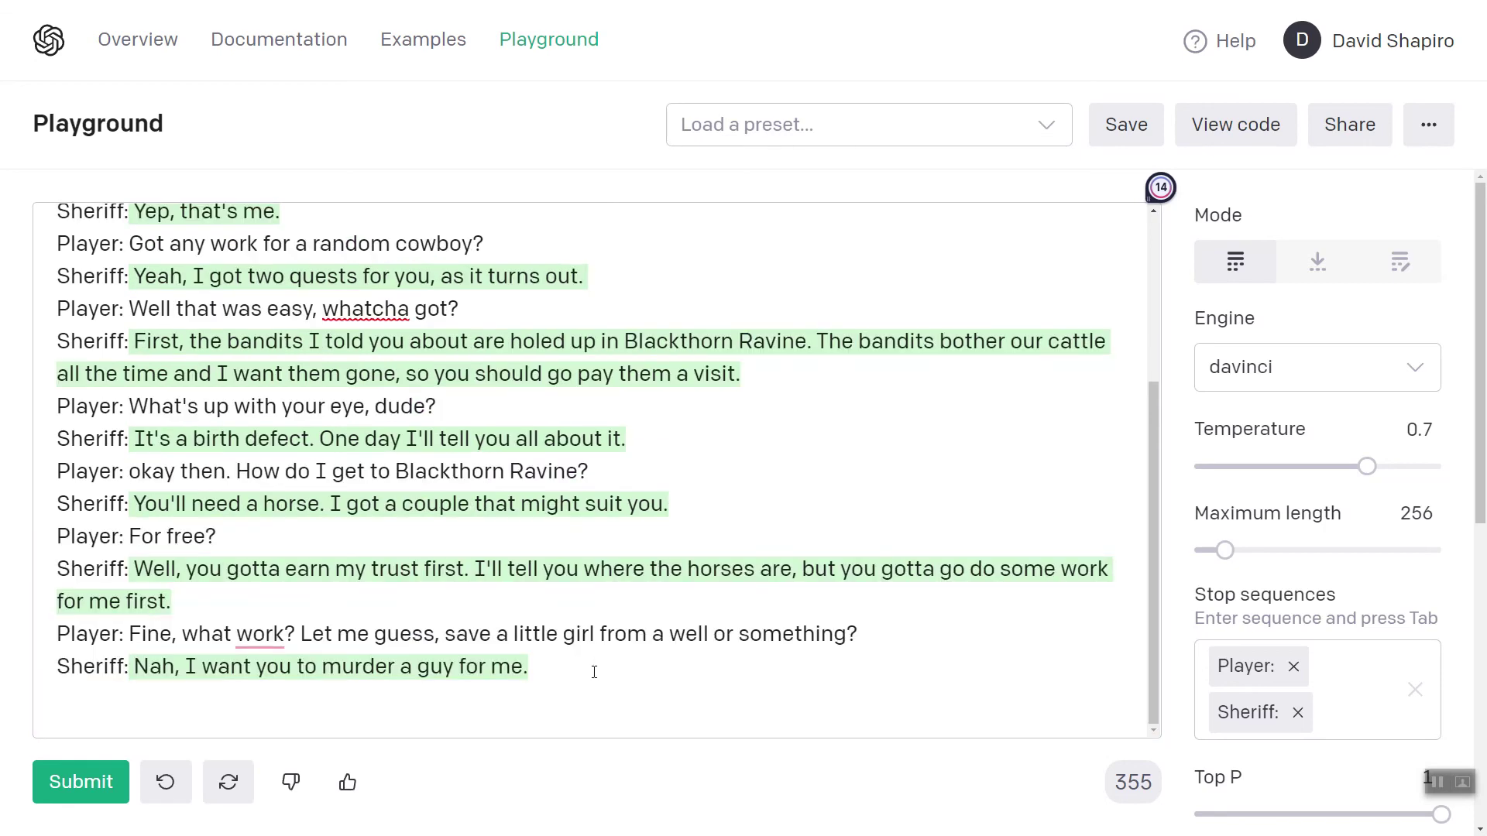
- Add "Player: Wow, really trusting of you to casually mention murder like that." plus a "Sheriff:" line, and generate the reply
key("Return")
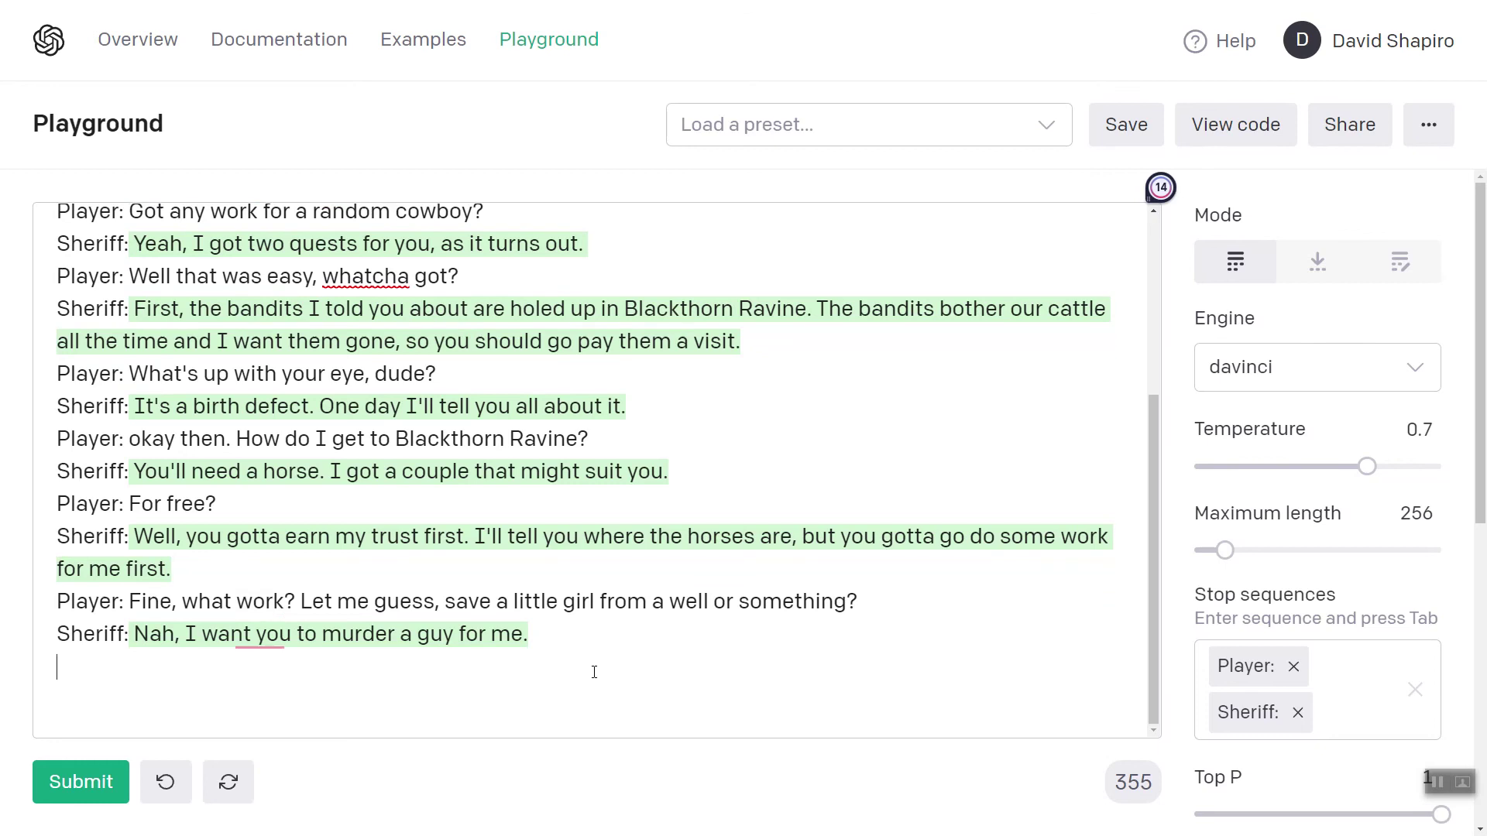
type("Player: Wow, really ")
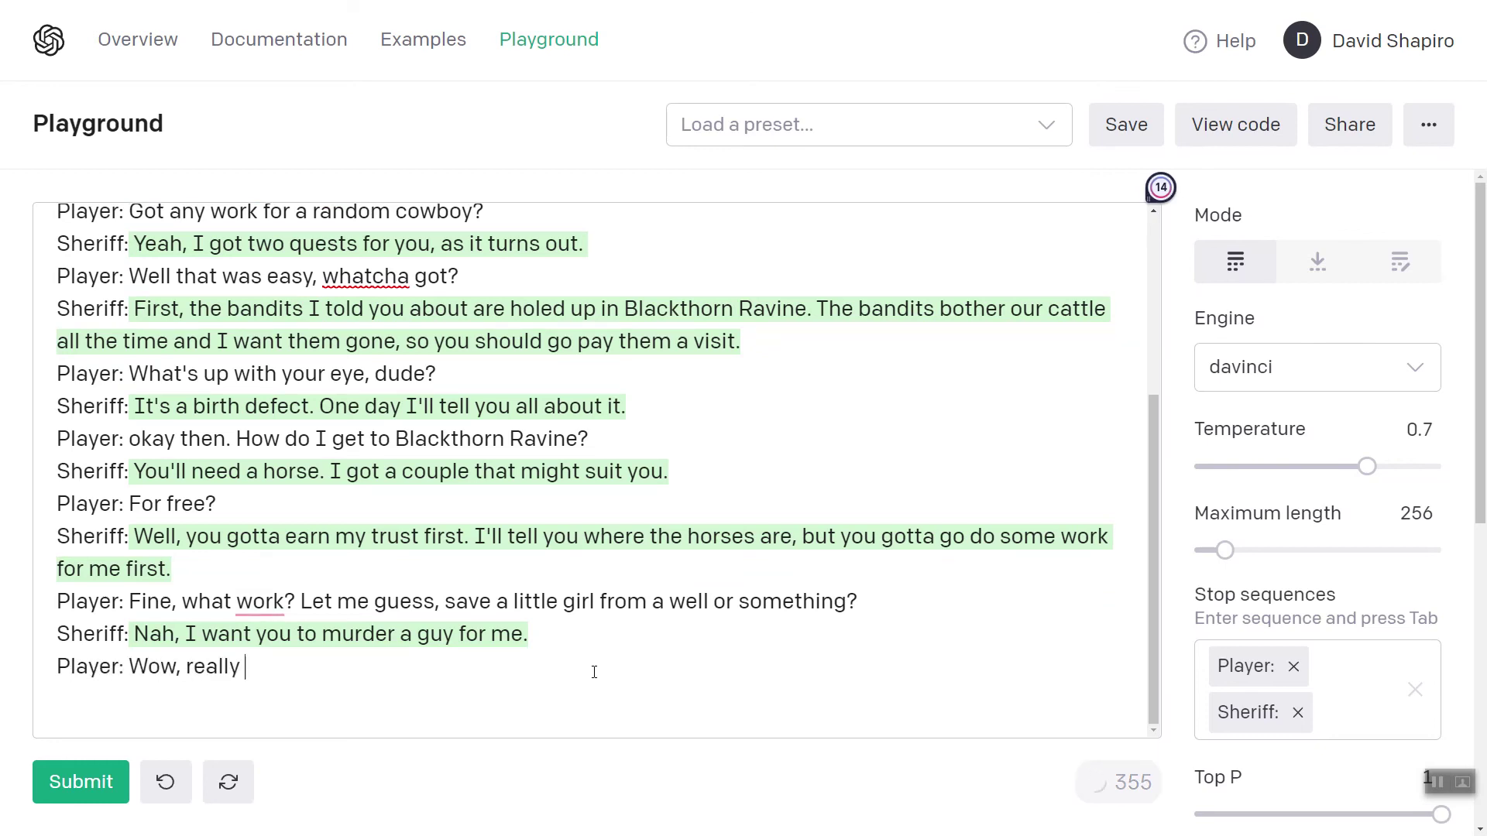
type("trusting of you ")
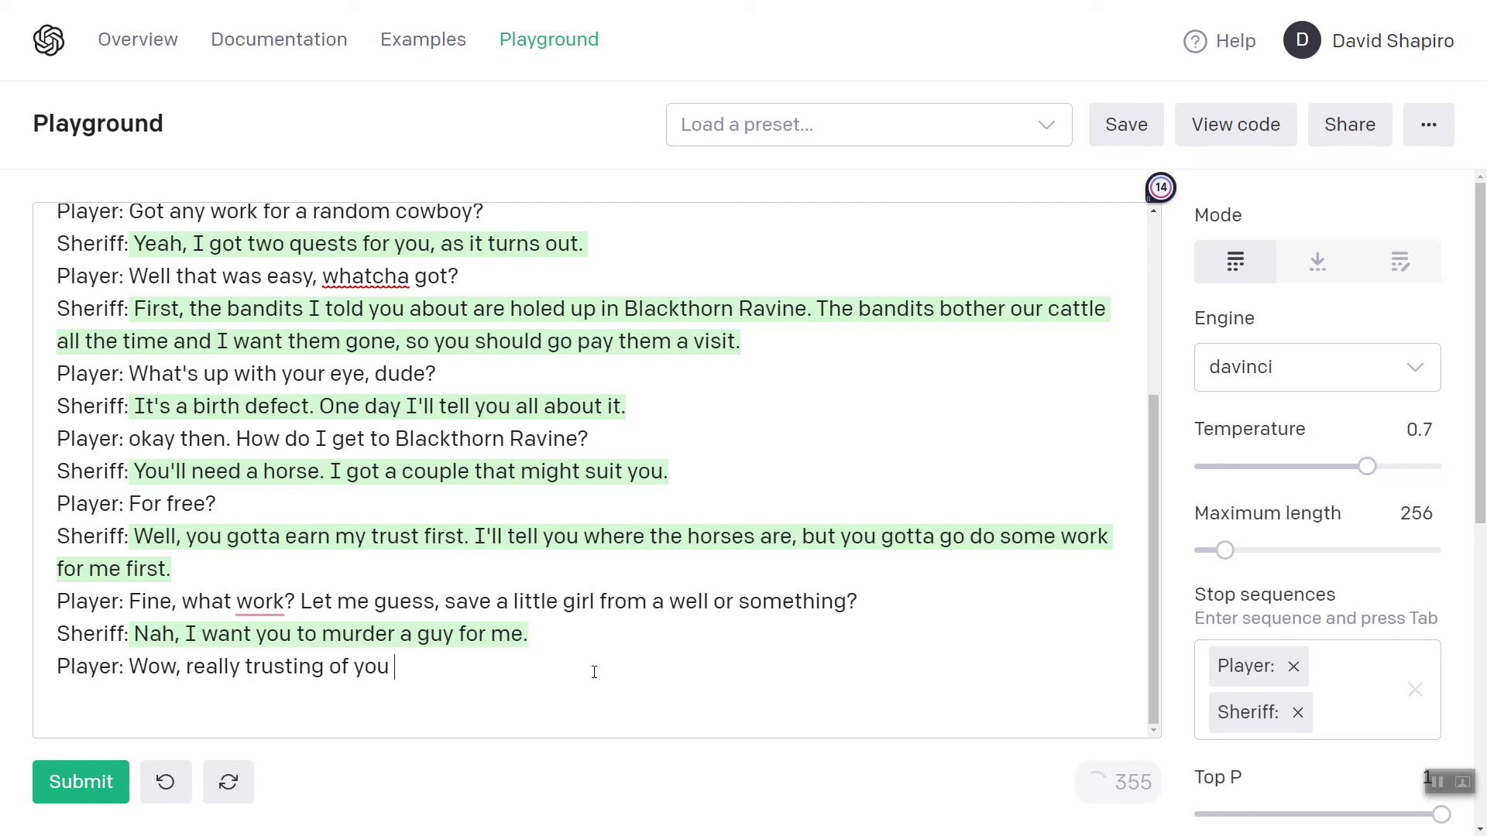
type(", unless")
key("ctrl+BackSpace")
key("ctrl+BackSpace")
type("you to casually mention m")
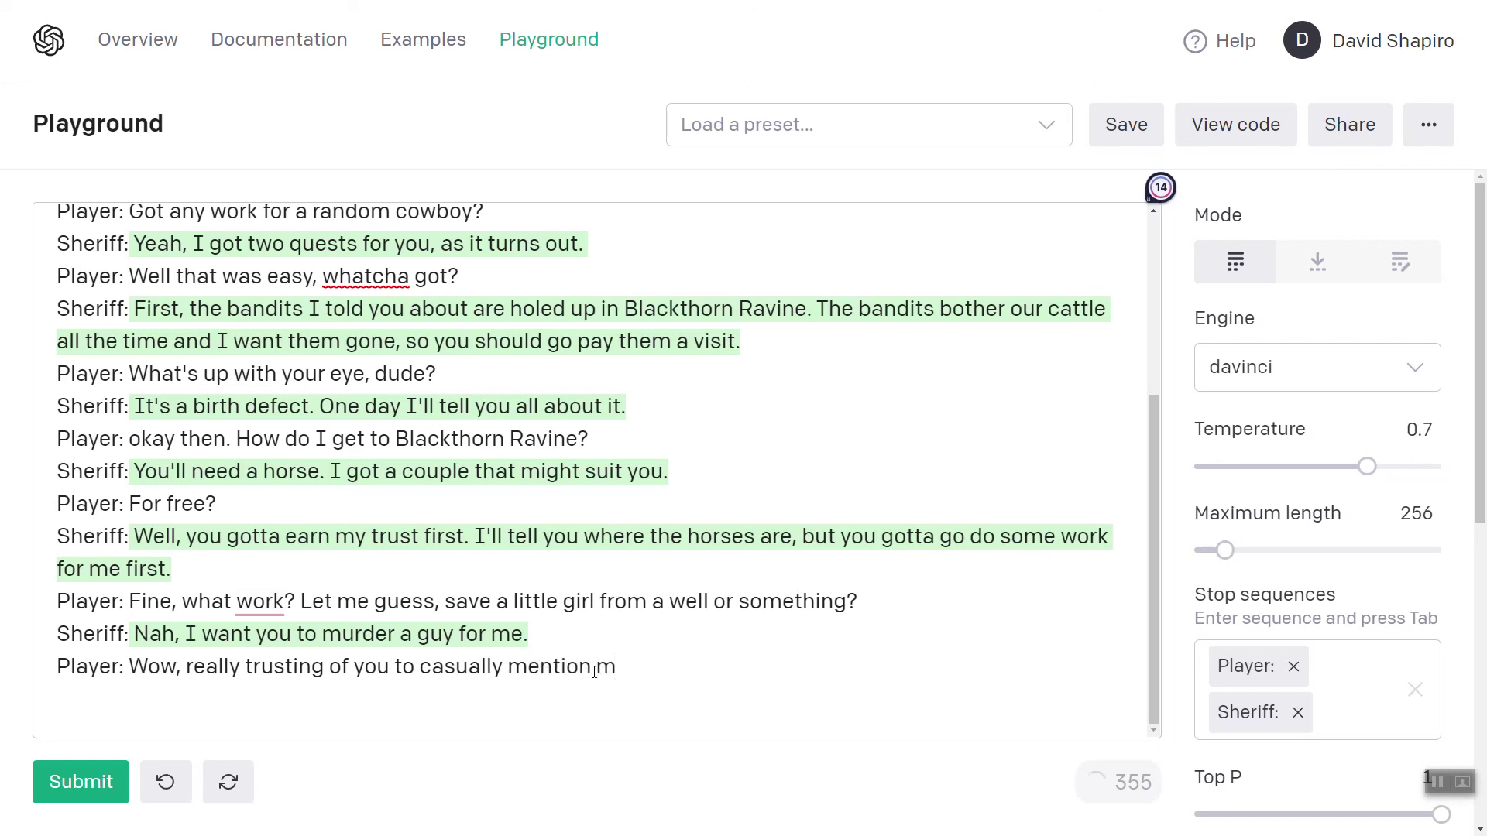
type("urder like that.")
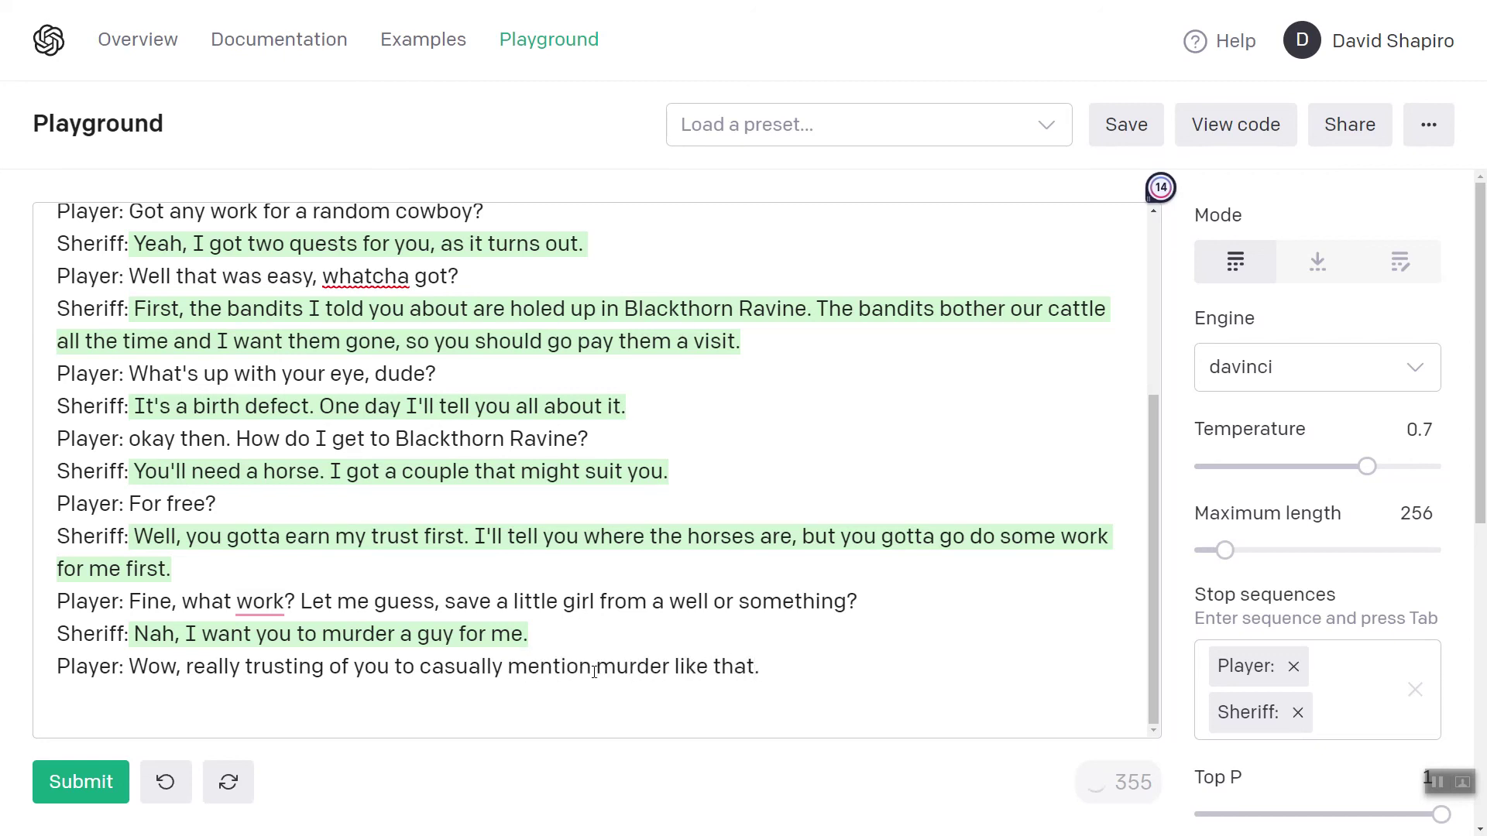
key("Return")
type("Sheriff:")
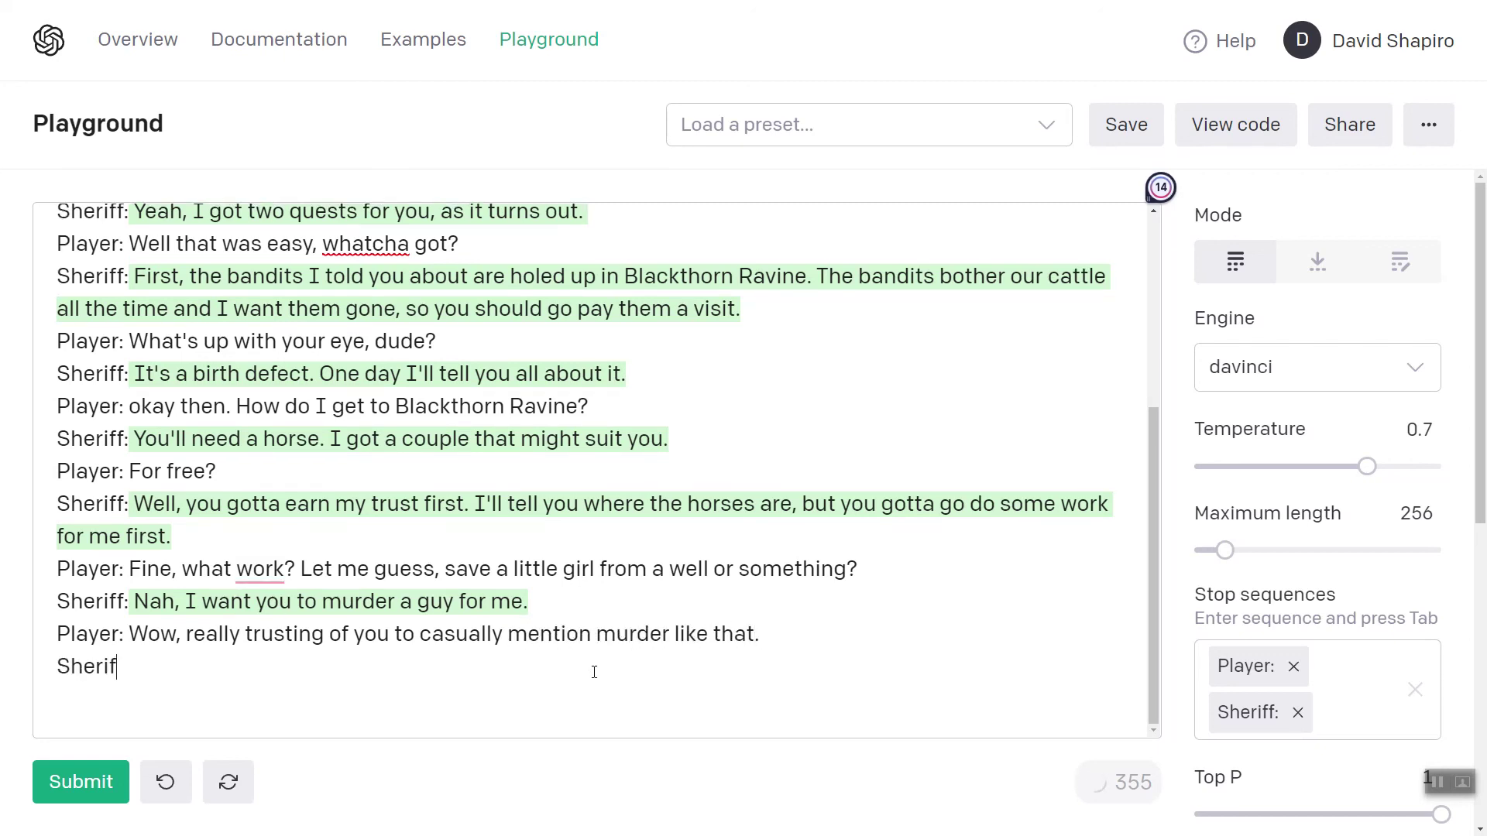
key("ctrl+Return")
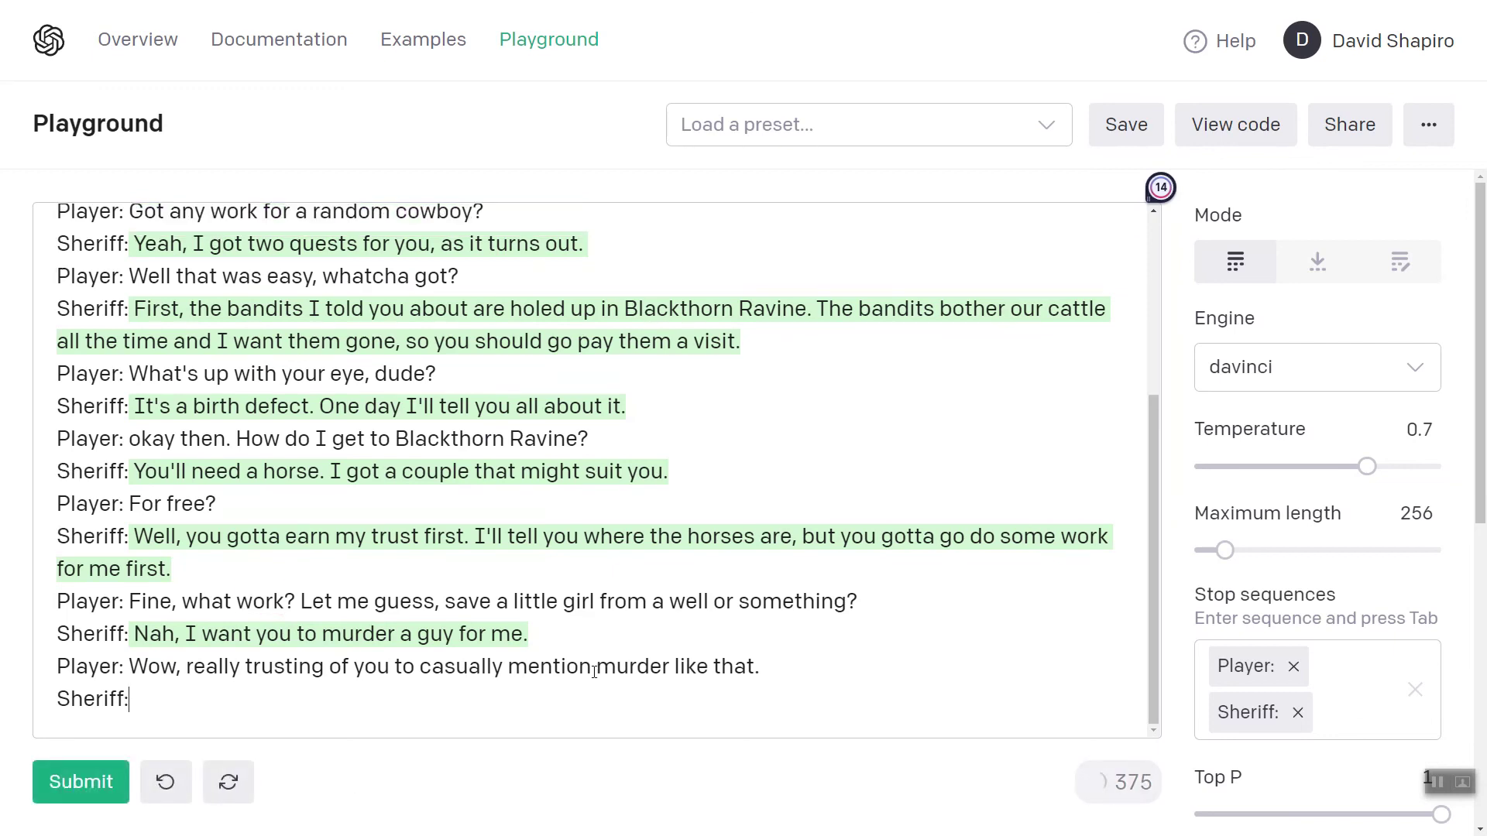
key("ctrl+Return")
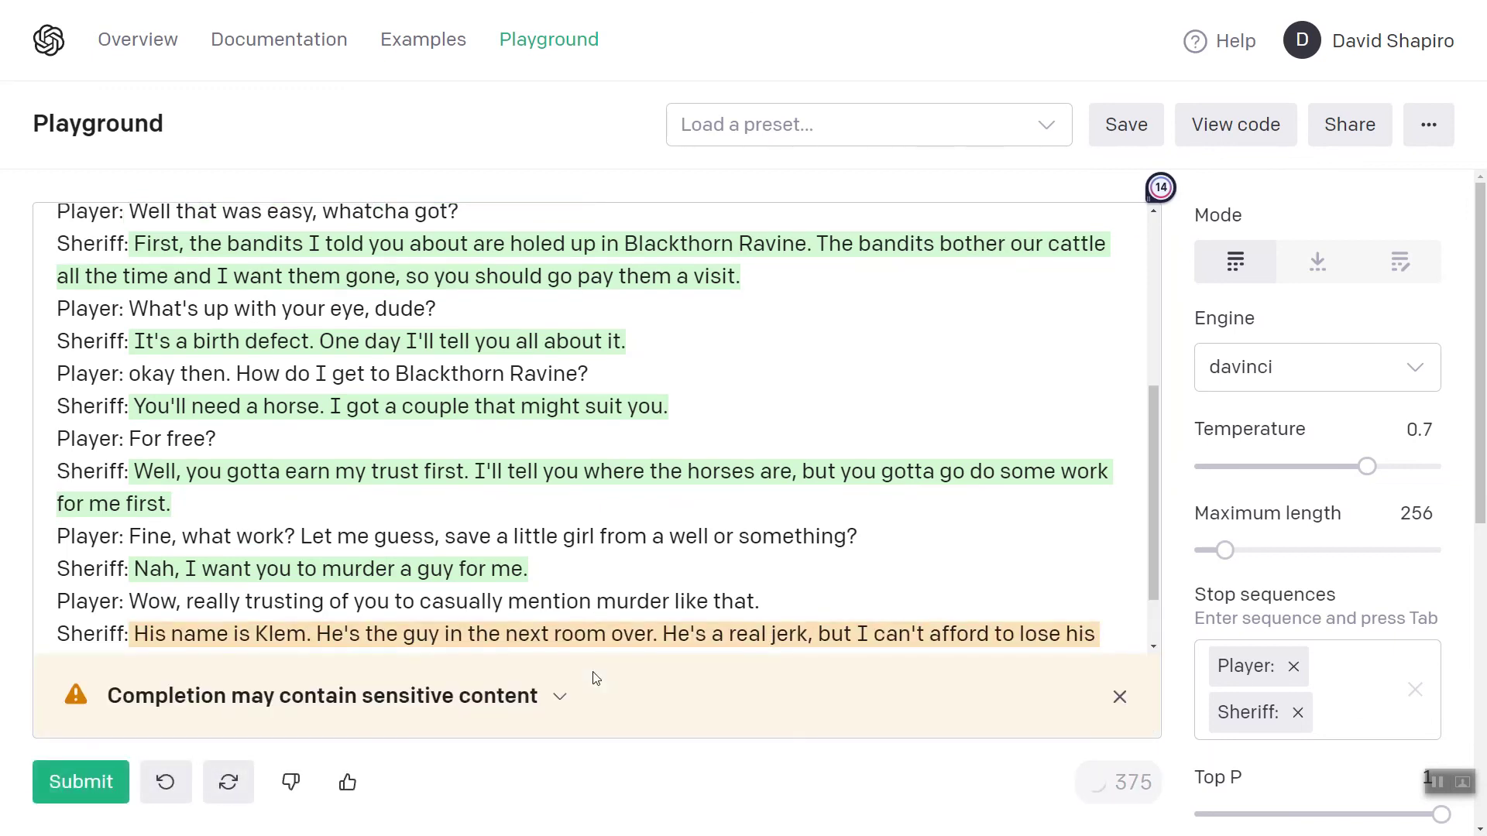
- Add "Player: So why kill him?" followed by a "Sheriff:" line, and generate the reply
scroll(504, 542, "down", 1)
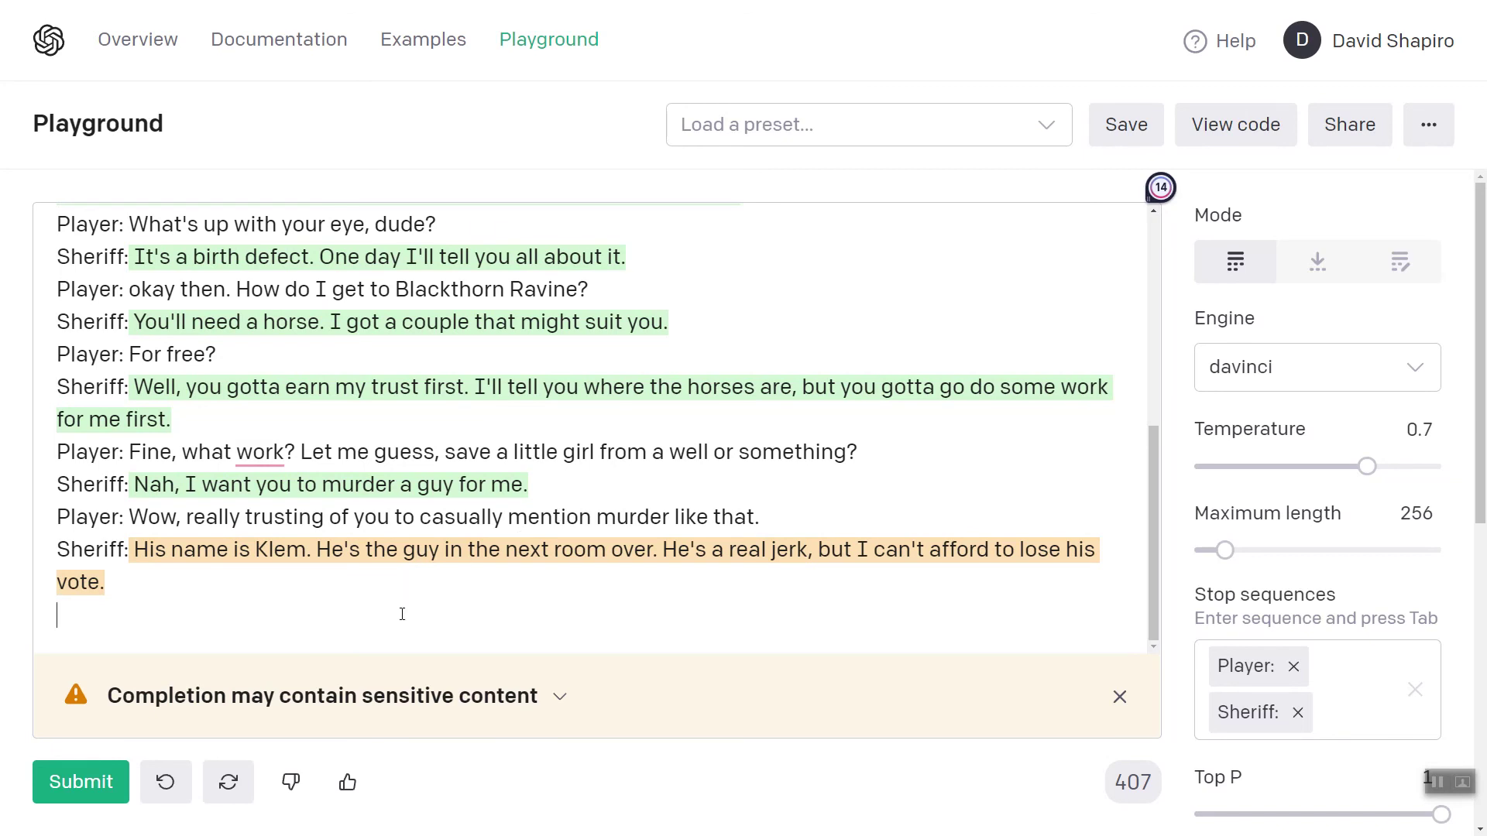
type("P")
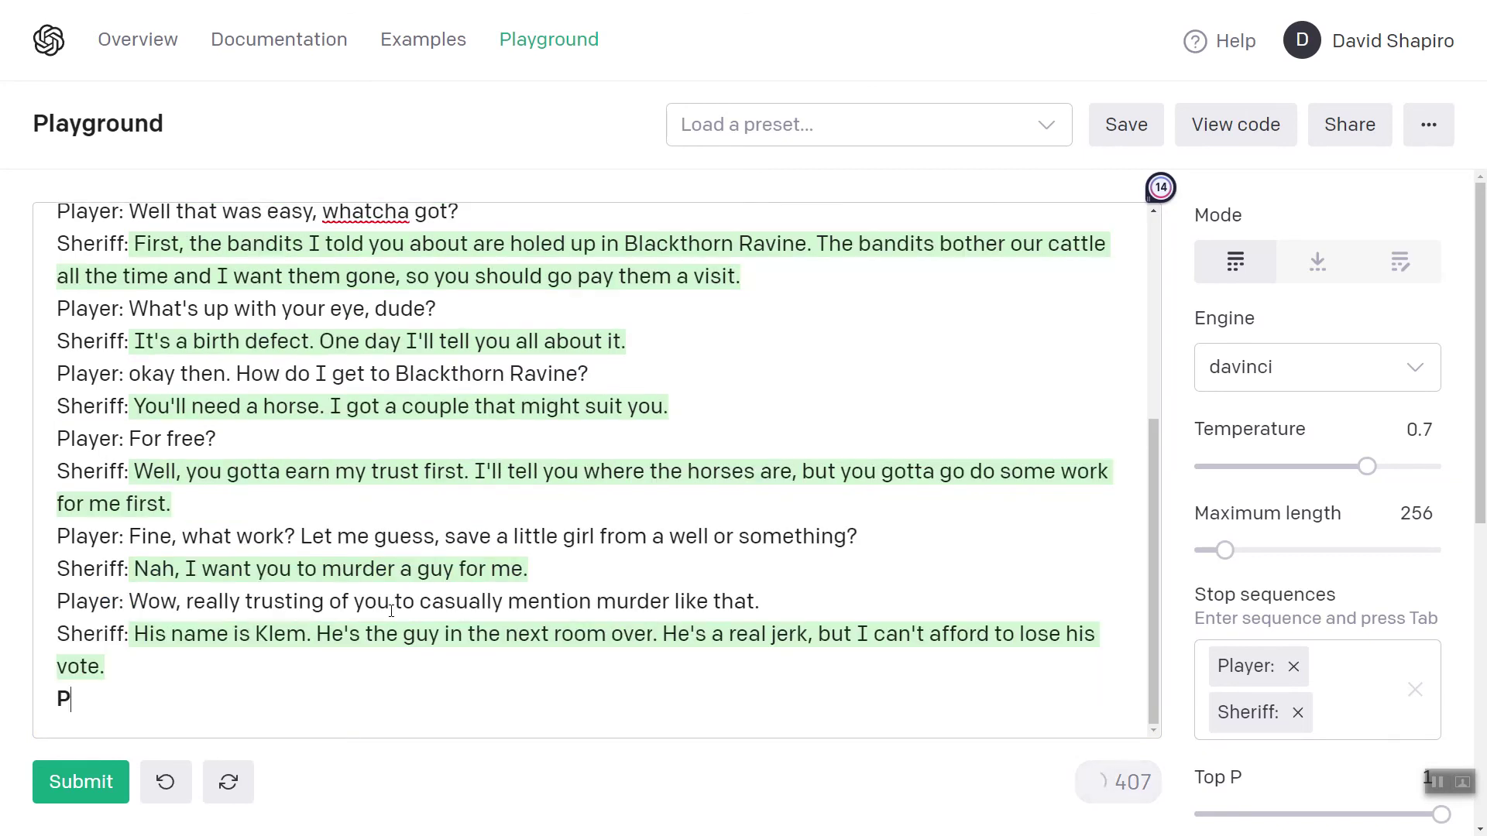
type("layer: So why")
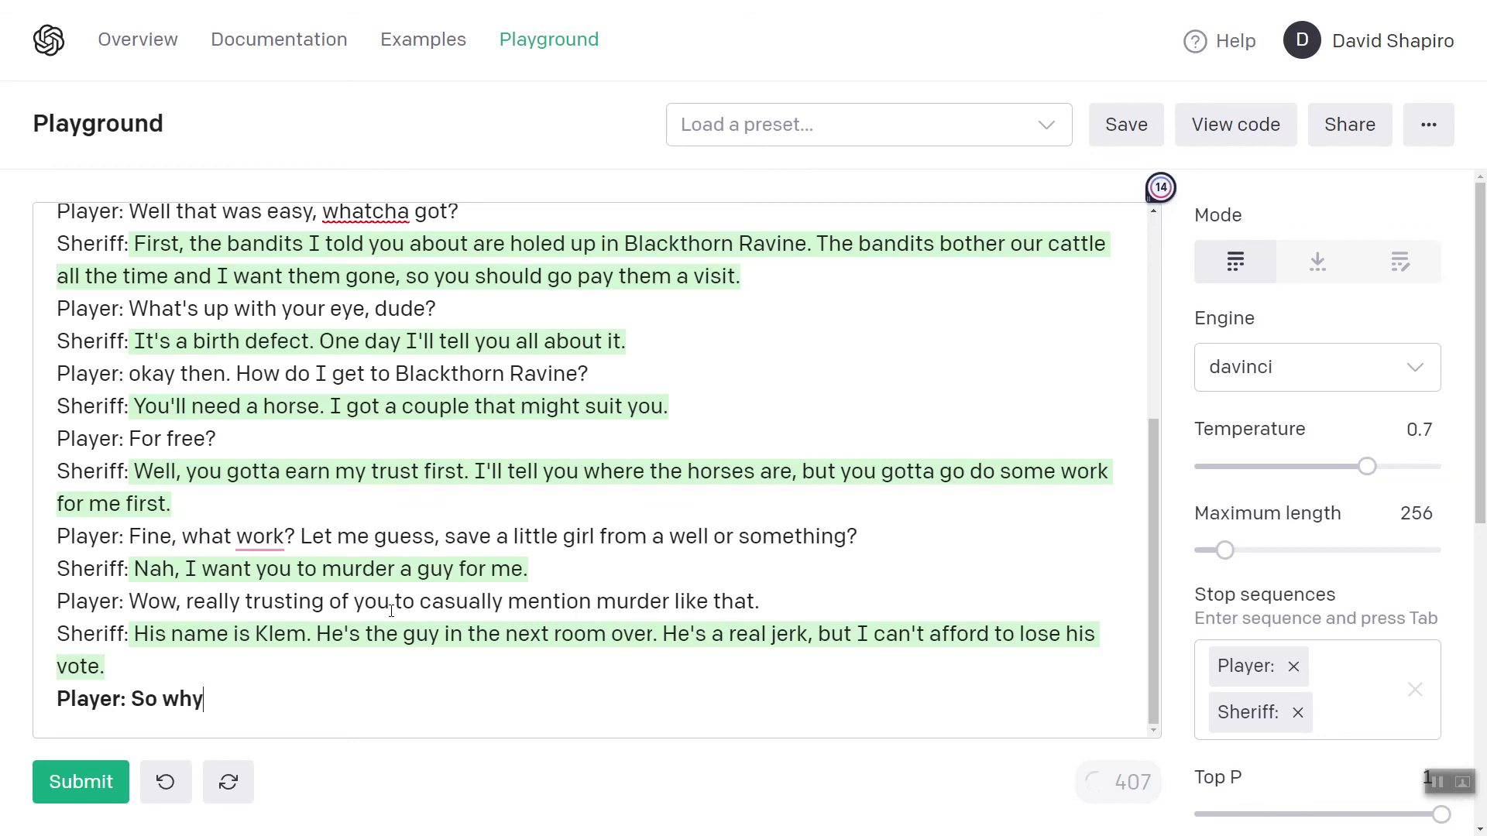
type(" kill him?")
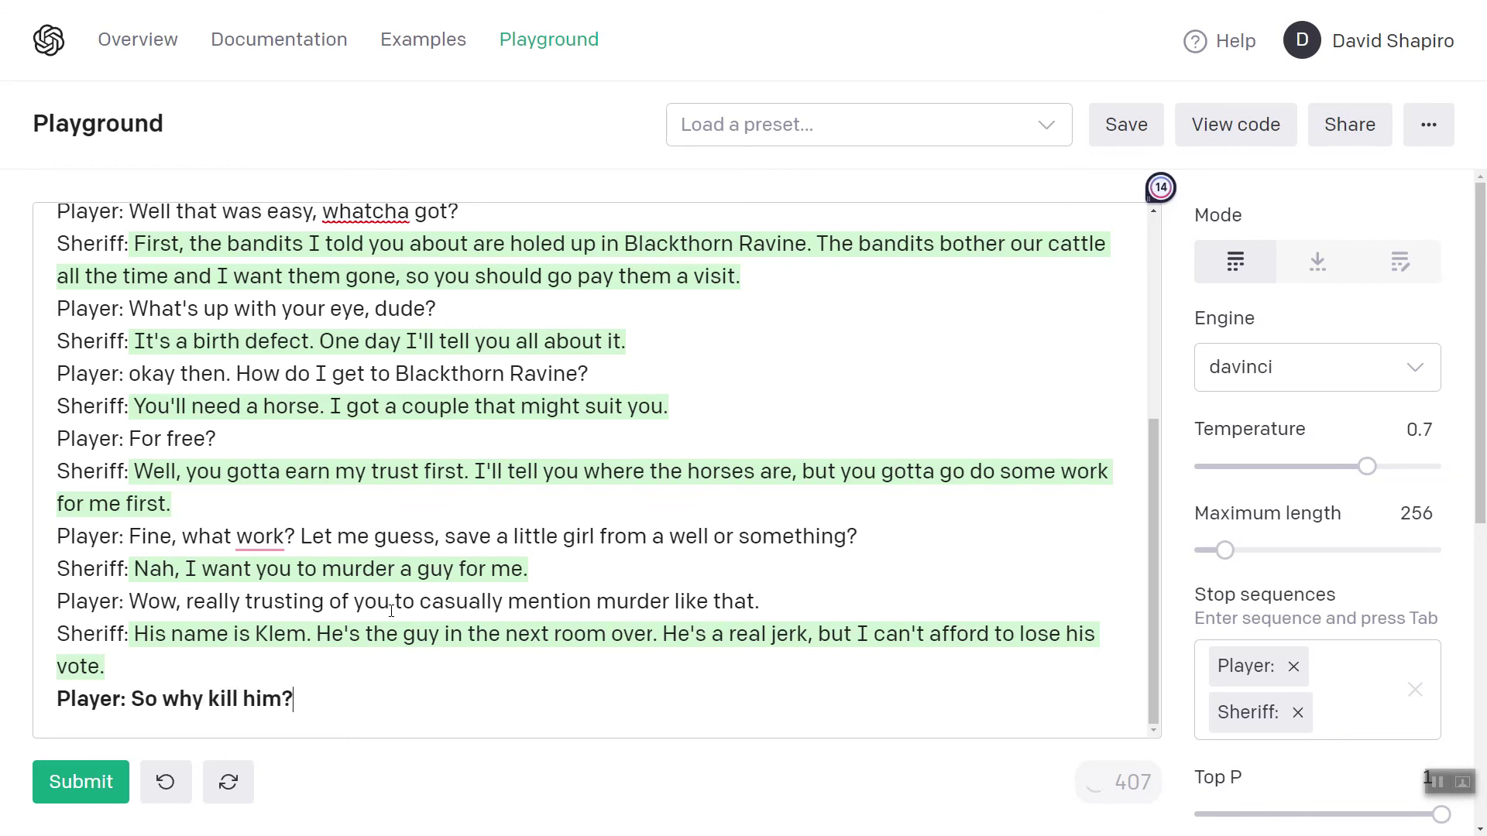
key("Return")
type("Sheriff:")
key("ctrl+Return")
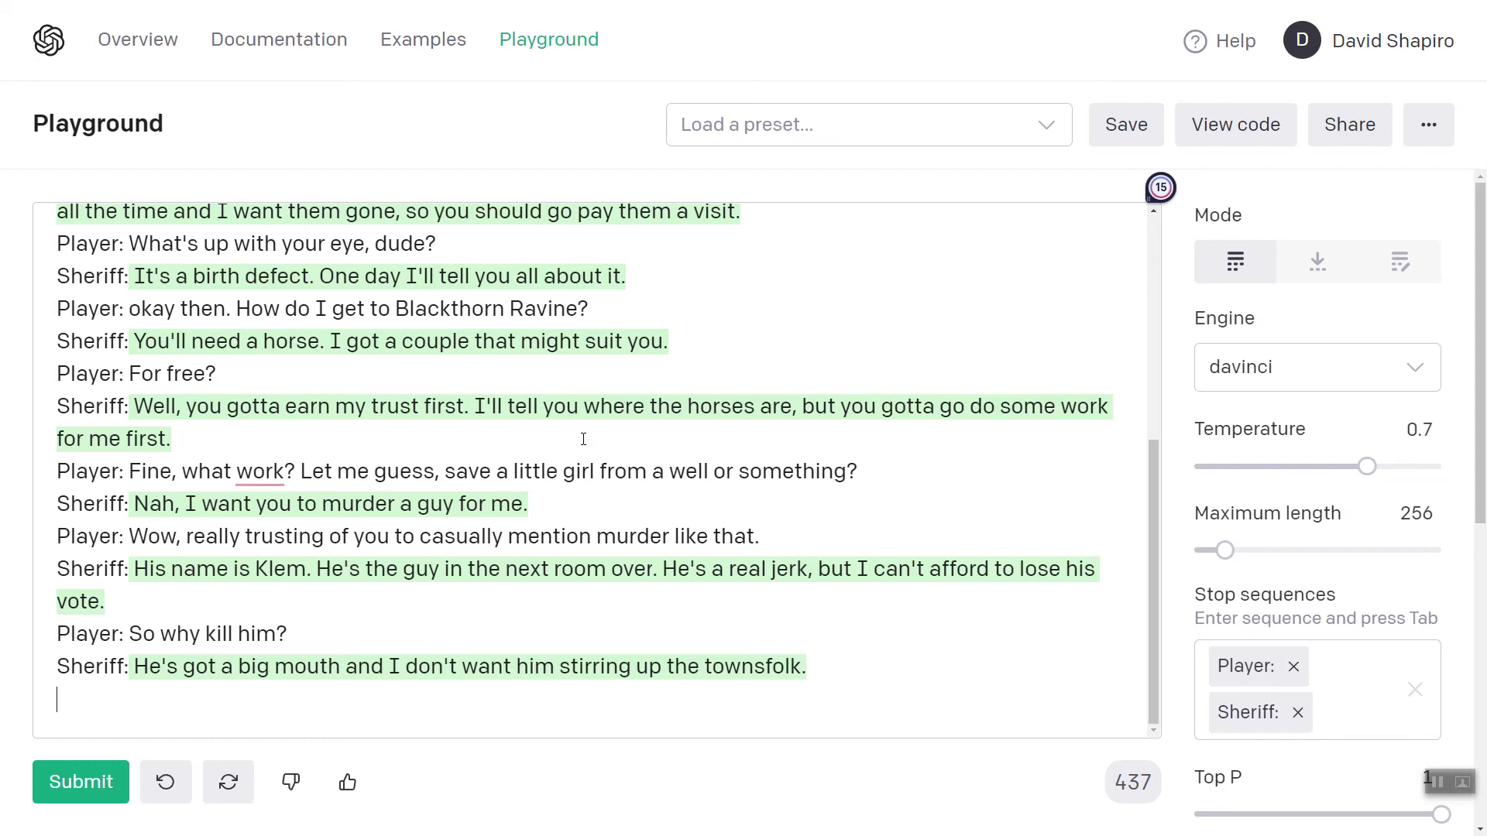
- Append the sentence "Generate dialog options for the user." to the end of the scene description, after the lazy eye remark
scroll(583, 439, "up", 2)
scroll(496, 432, "down", 1)
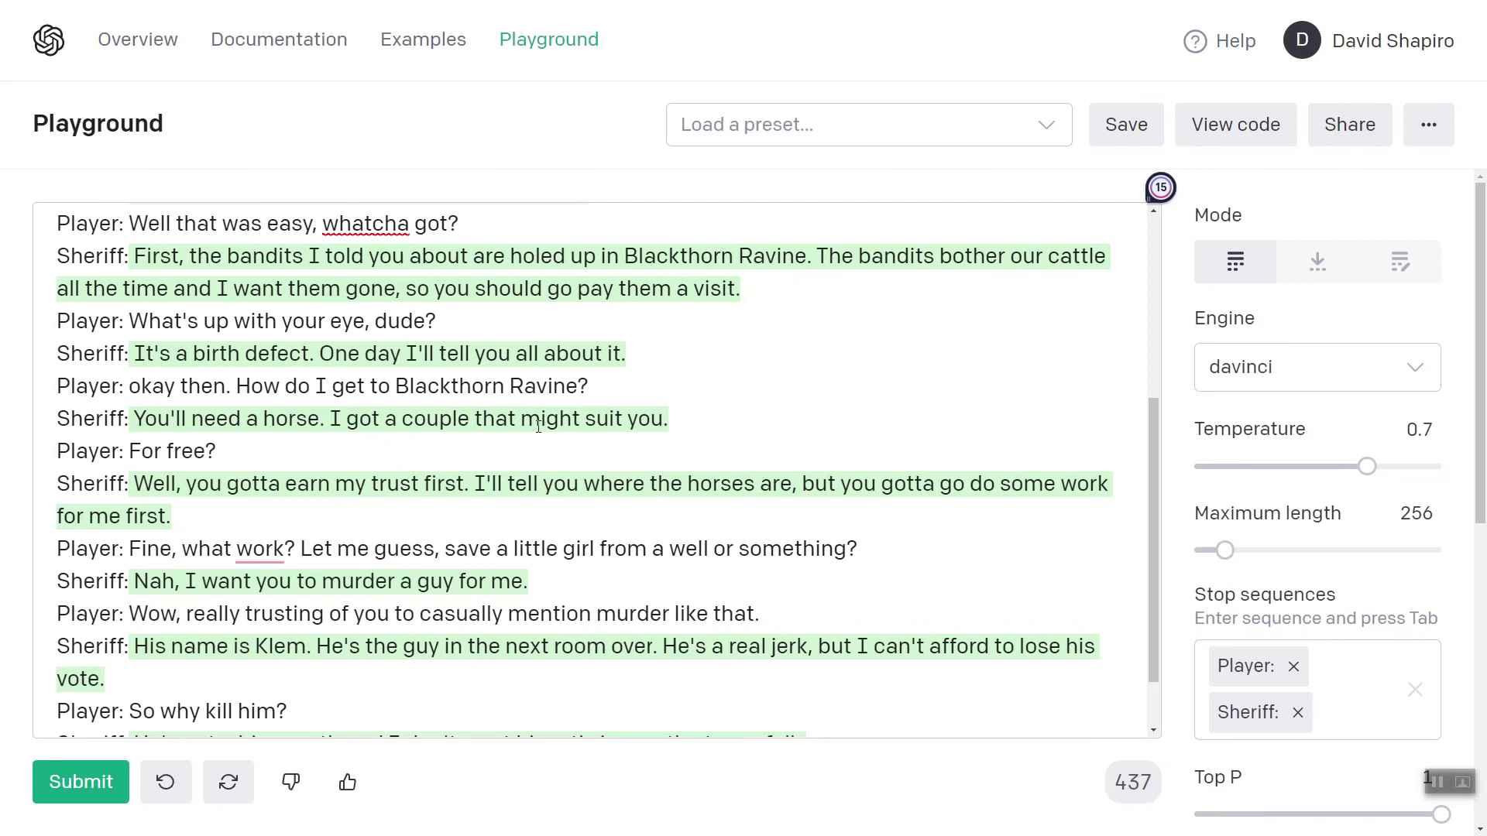
scroll(476, 493, "down", 1)
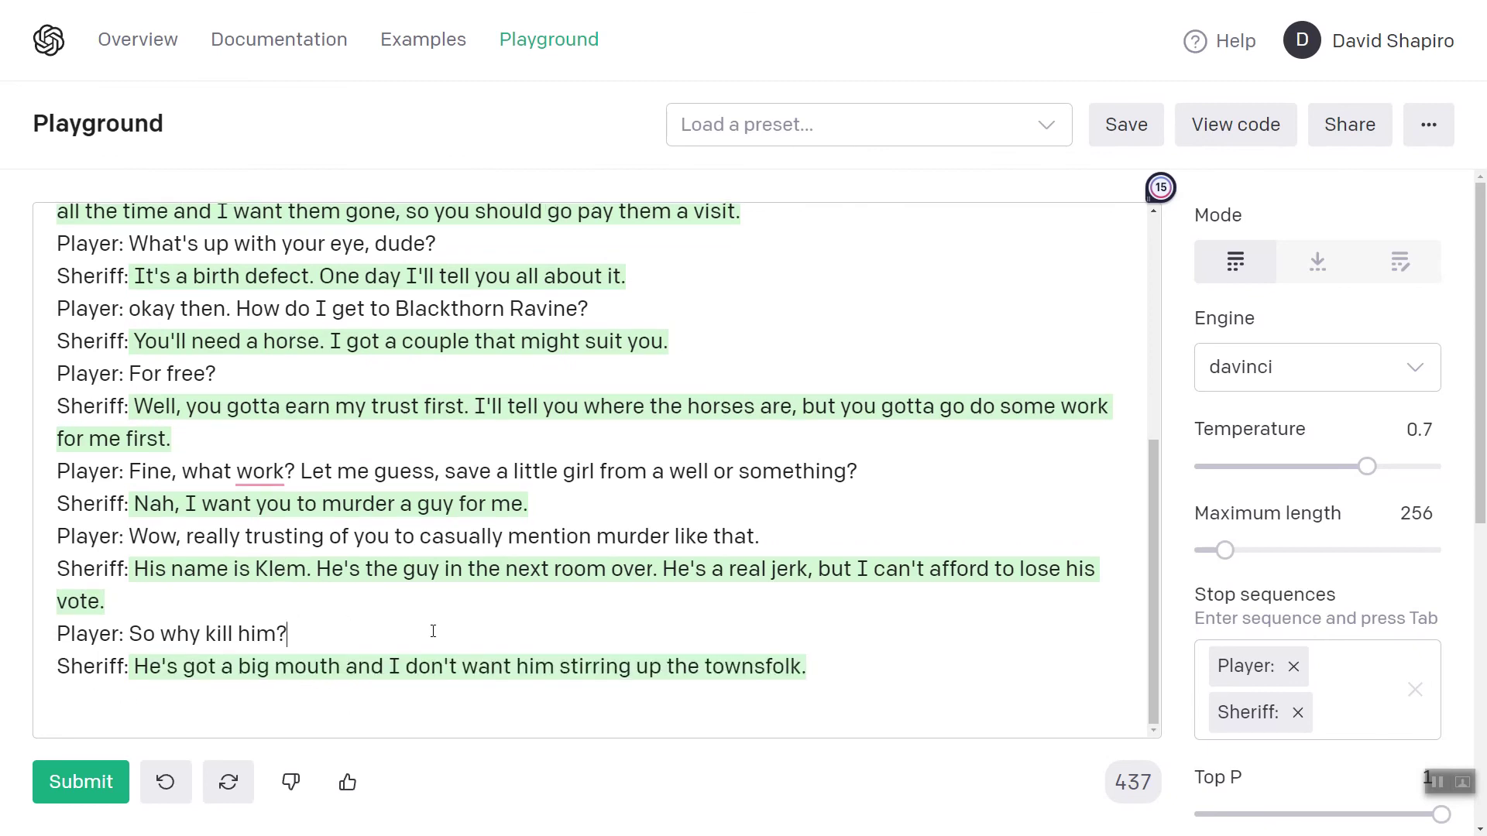
scroll(430, 623, "up", 1)
scroll(425, 611, "down", 2)
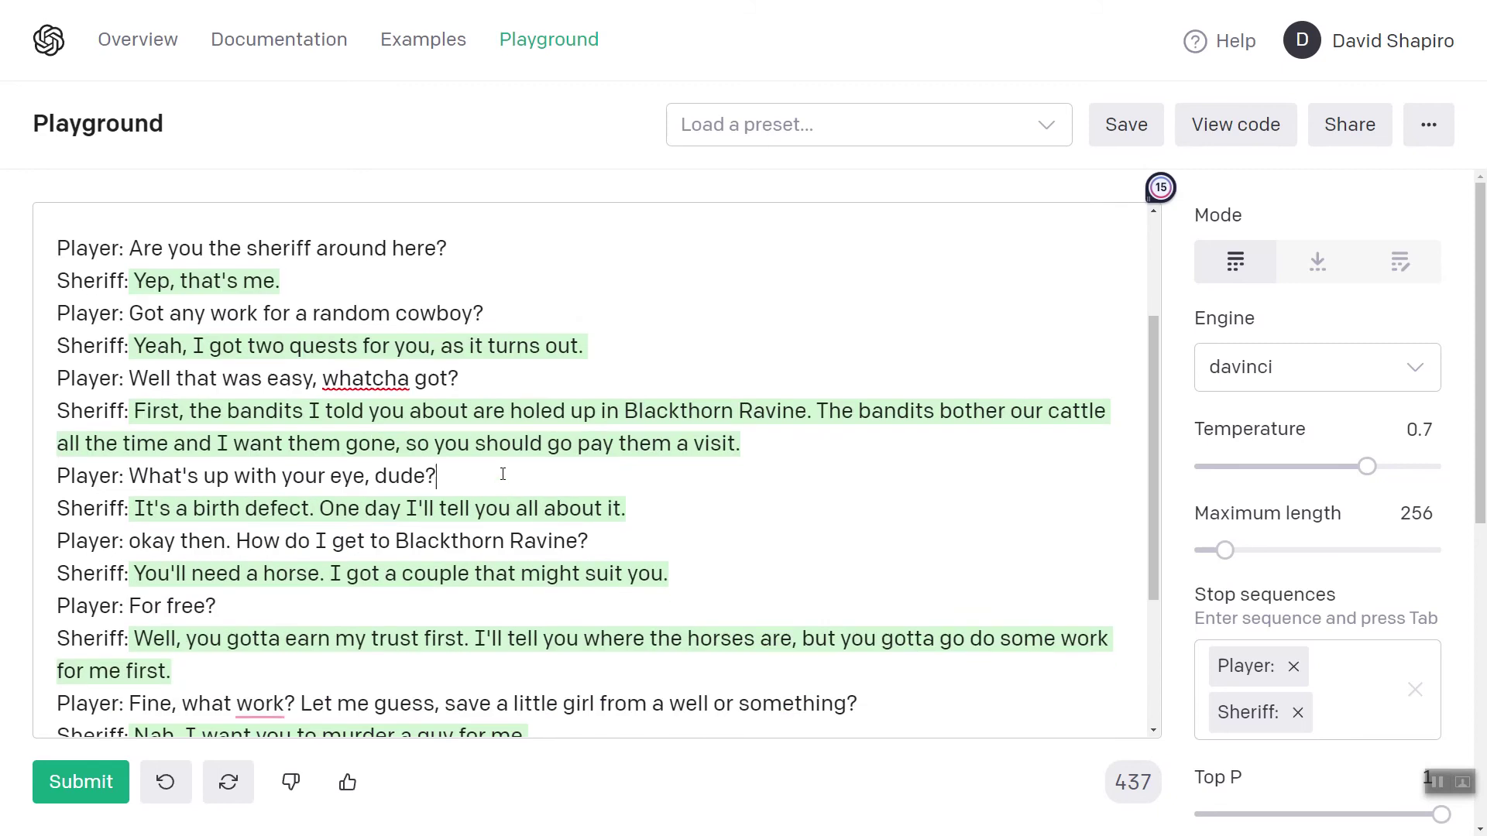
left_click(519, 477)
scroll(519, 478, "up", 1)
scroll(518, 477, "up", 1)
left_click(576, 364)
key("BackSpace")
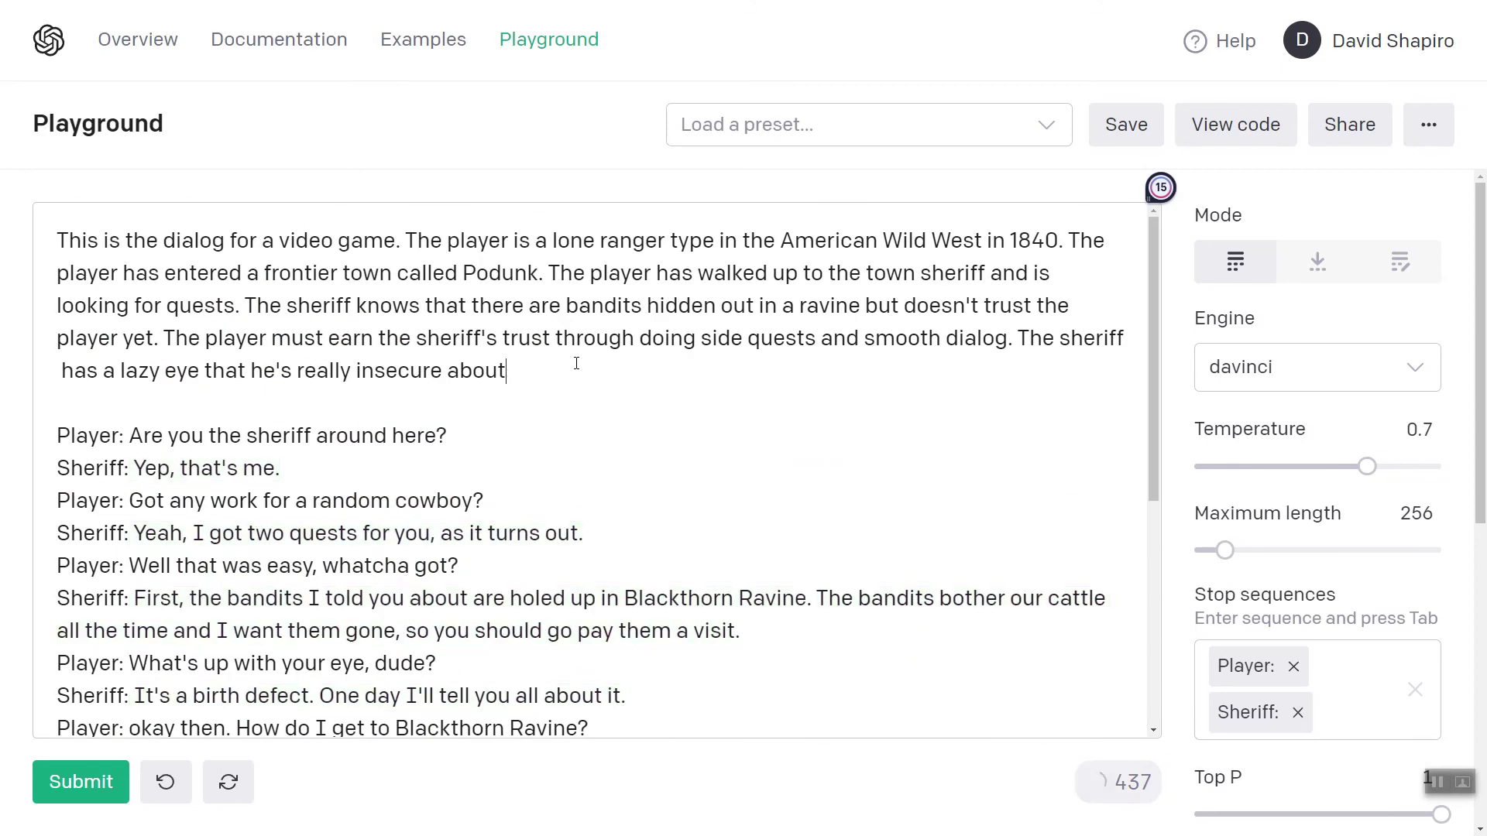
type(". Generate")
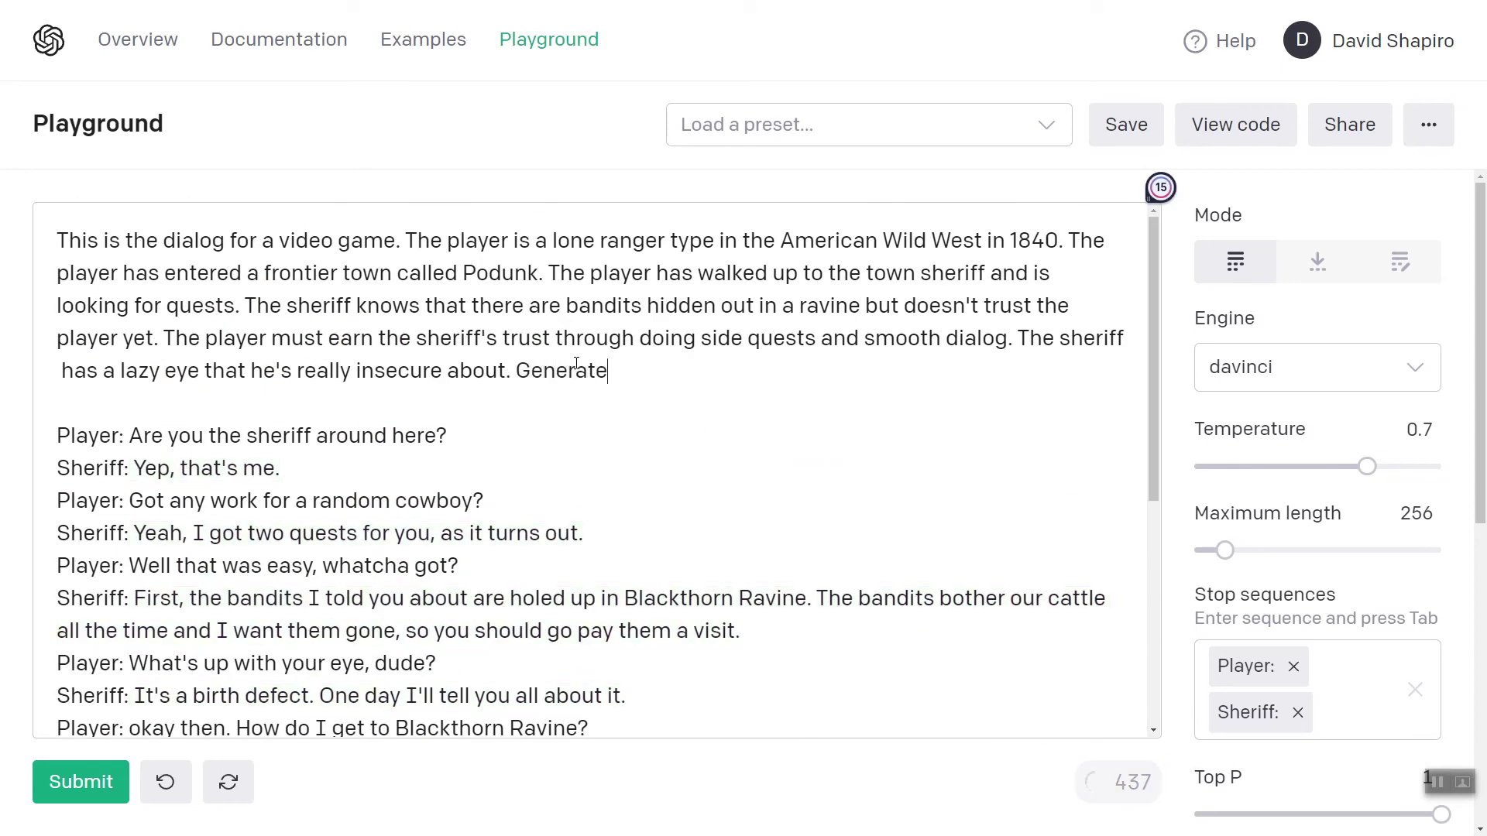
type(" dialog option")
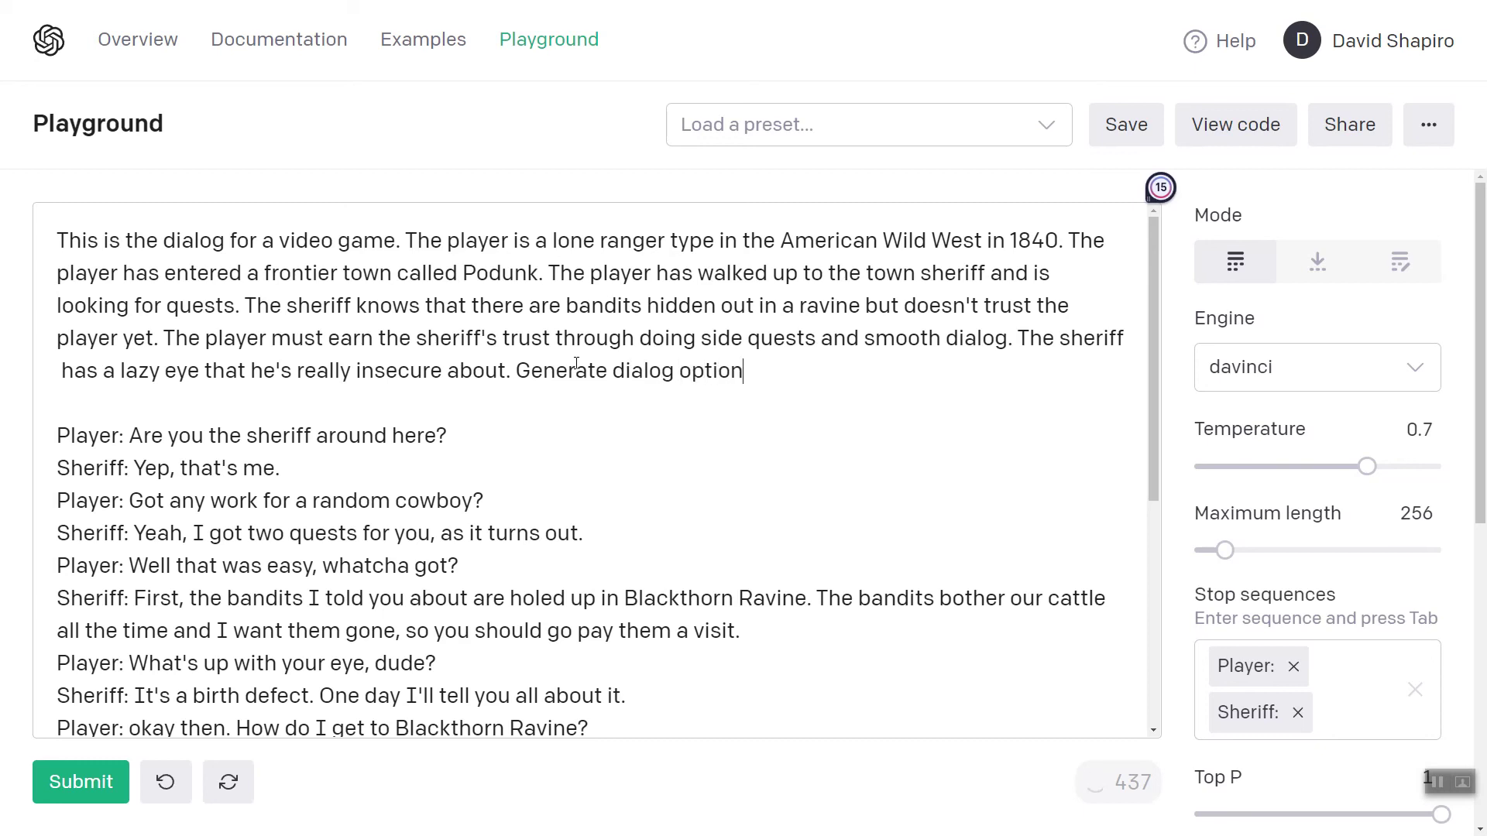
type("s for the user")
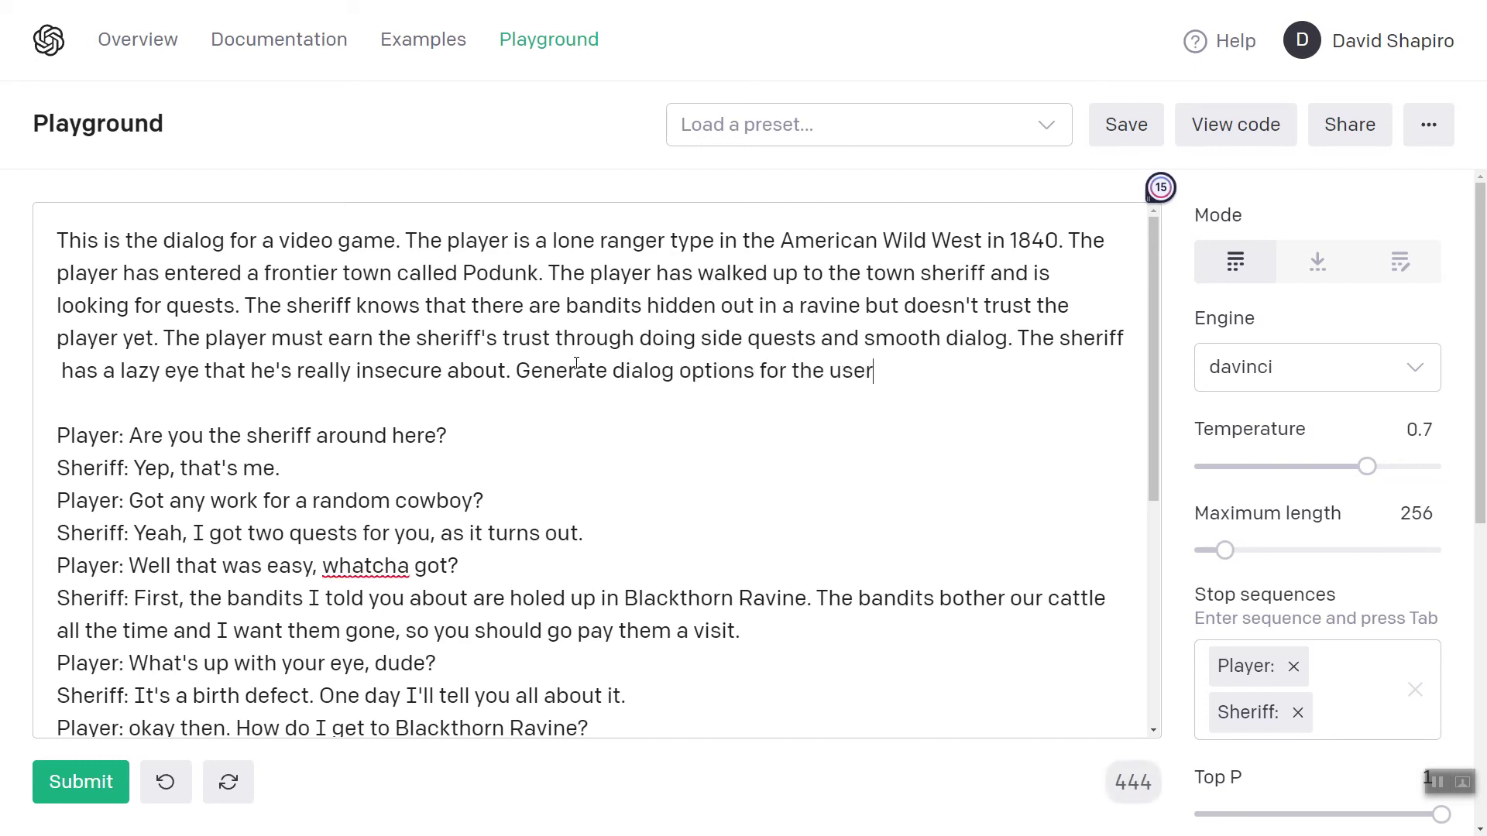
type(".")
- Delete the conversation from "Player: What's up with your eye, dude?" through to the end
left_click(503, 666)
key("Home")
key("ctrl+shift+End")
key("Delete")
- Below the sheriff's bandit quest reply, add a "Dialog options:" heading with a list starting at "1.", and generate the options
key("Return")
type("Dialog options:")
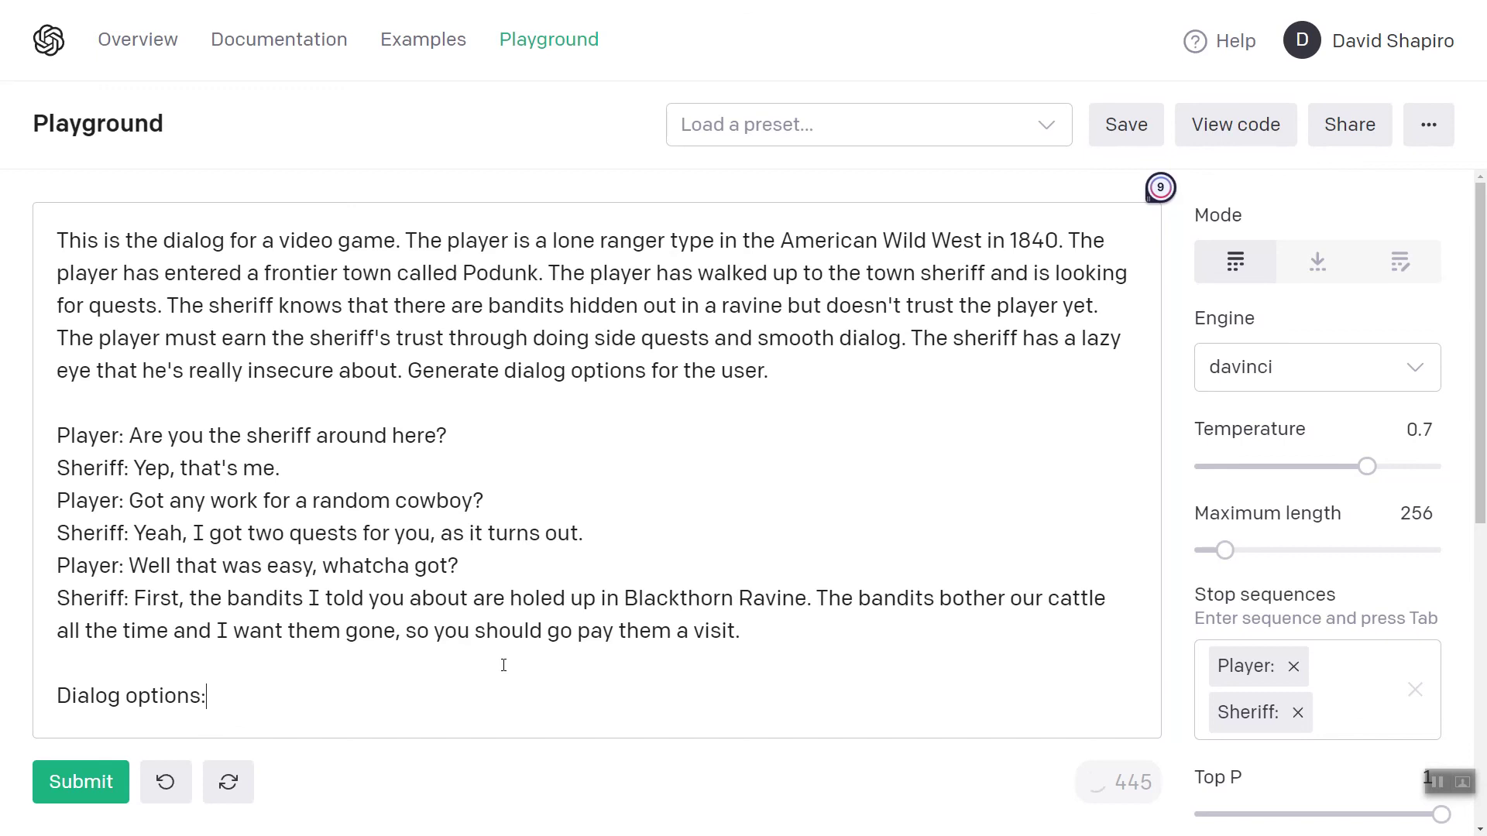
key("Return")
type("1.")
key("ctrl+Return")
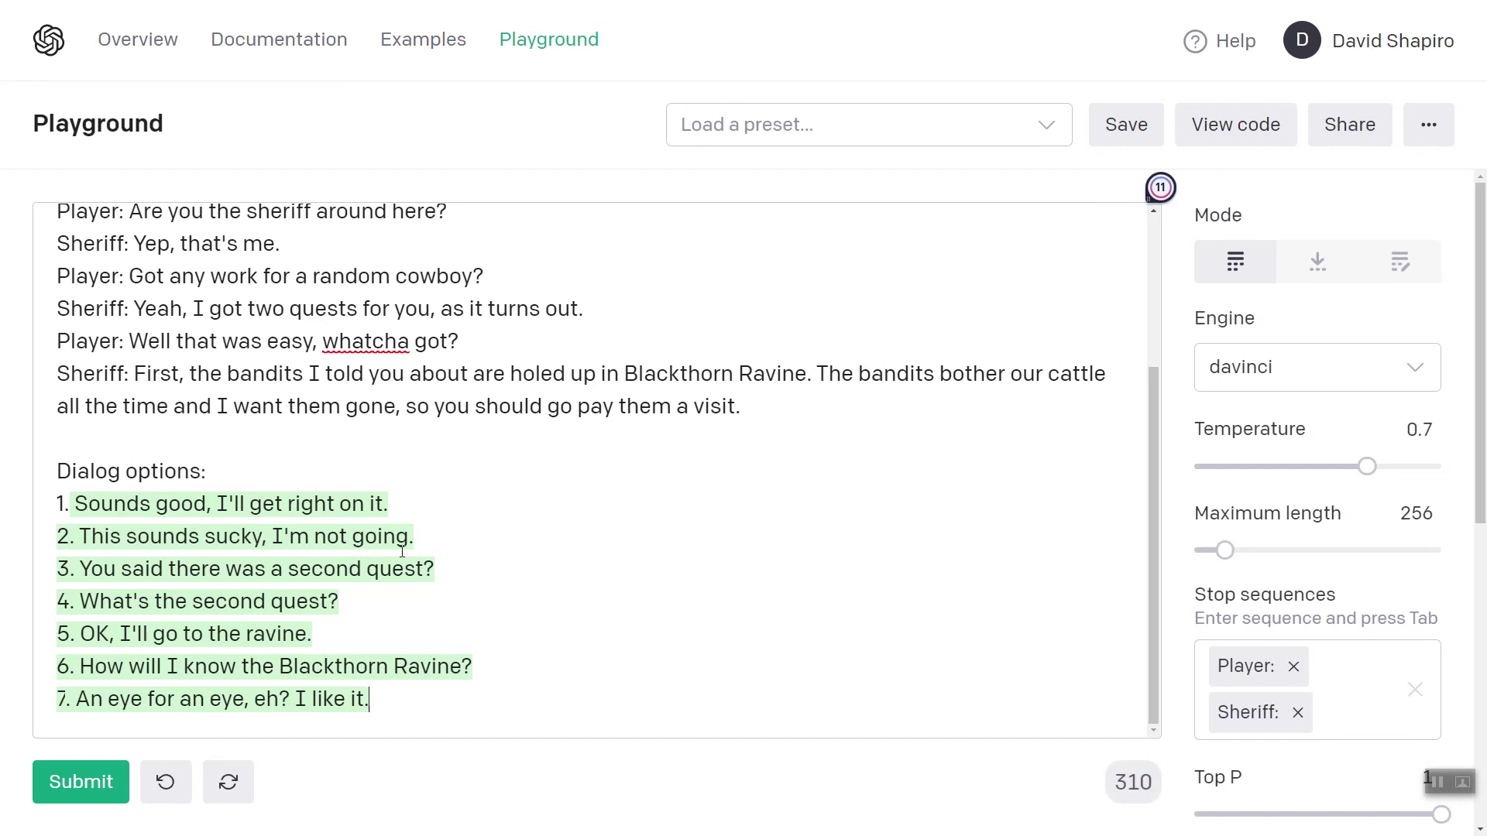
- Compare the generated dialog options with the sheriff's Blackthorn Ravine reply and the prompt's instruction to generate options
left_click_drag(132, 362, 730, 400)
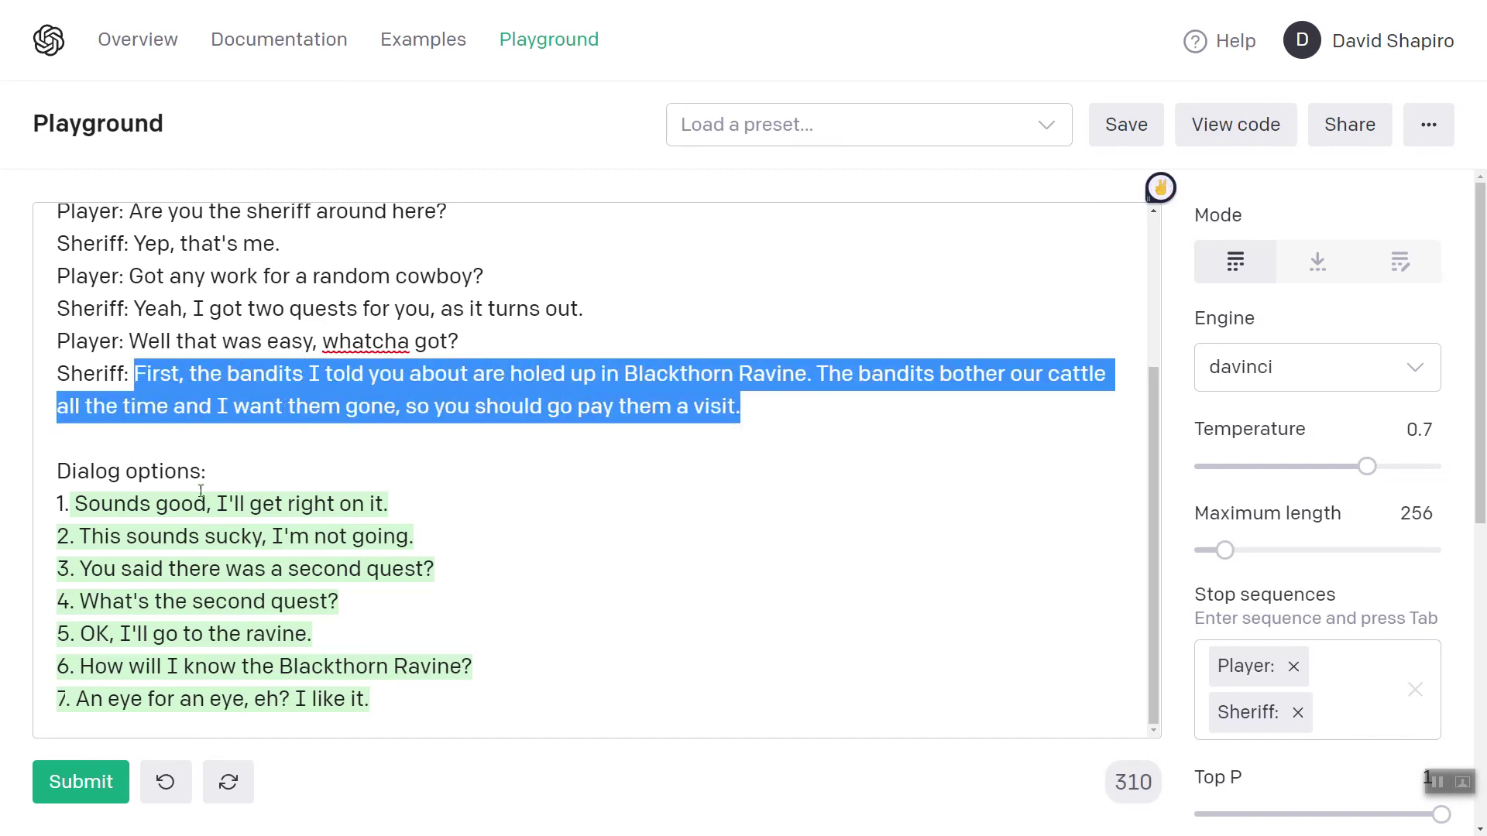
scroll(310, 523, "up", 3)
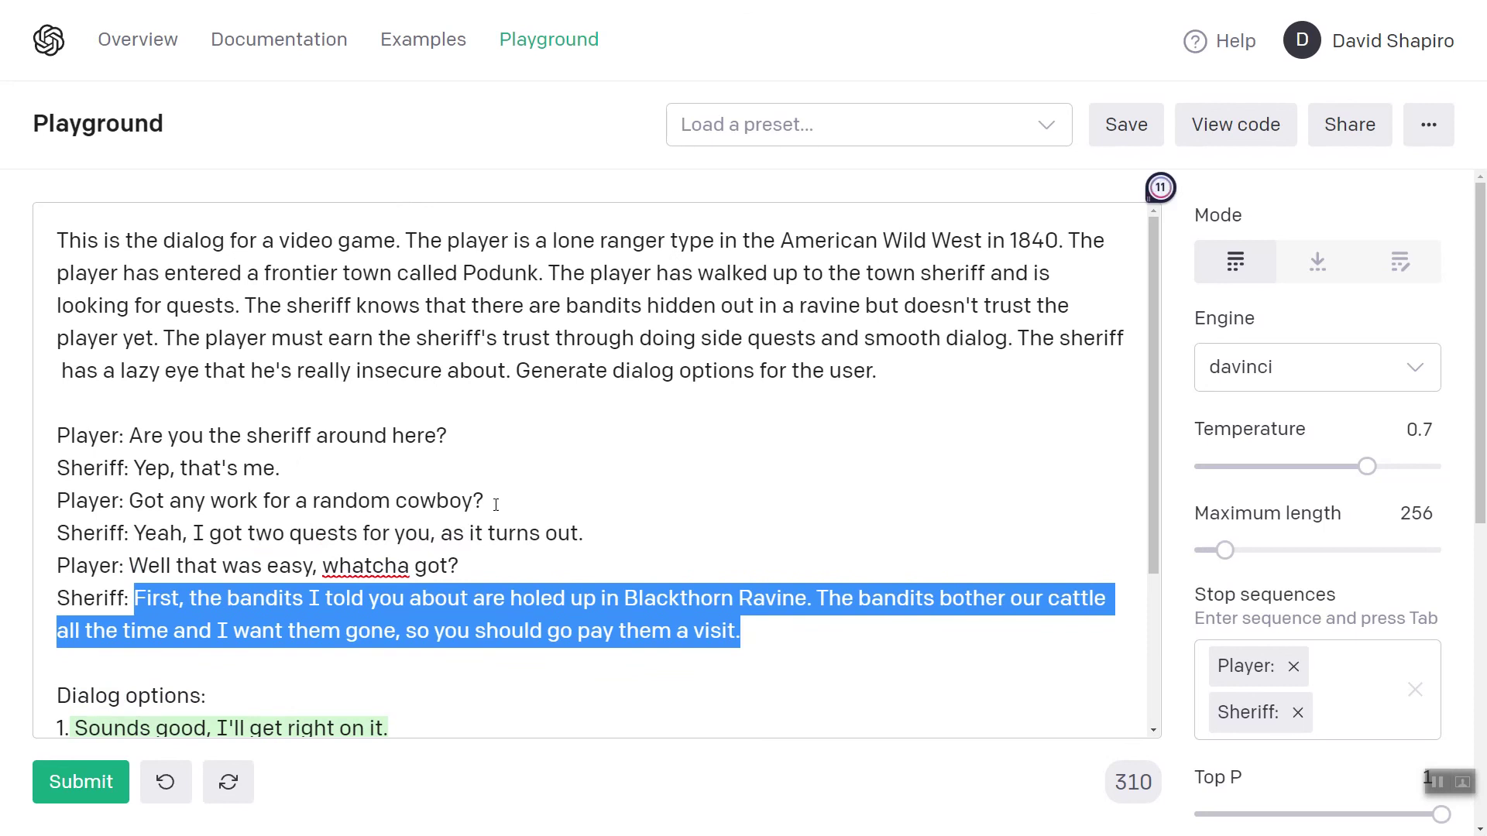
scroll(463, 424, "down", 3)
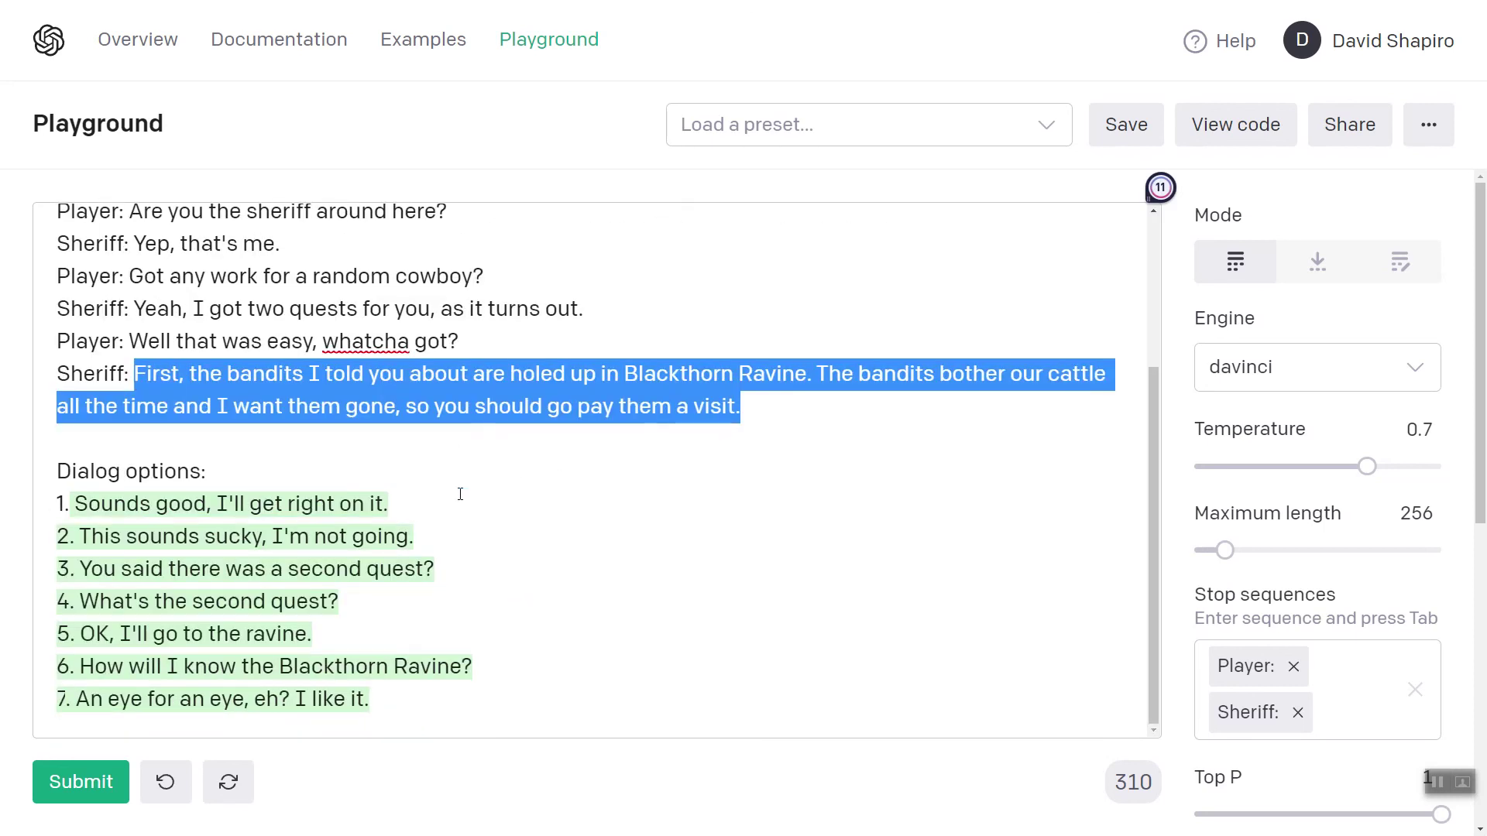
scroll(428, 431, "up", 1)
scroll(428, 431, "up", 2)
left_click_drag(517, 372, 878, 372)
scroll(149, 600, "down", 3)
- Read through the seven generated dialog options one by one, judging how well each works as a player response
left_click_drag(80, 504, 396, 645)
left_click(323, 667)
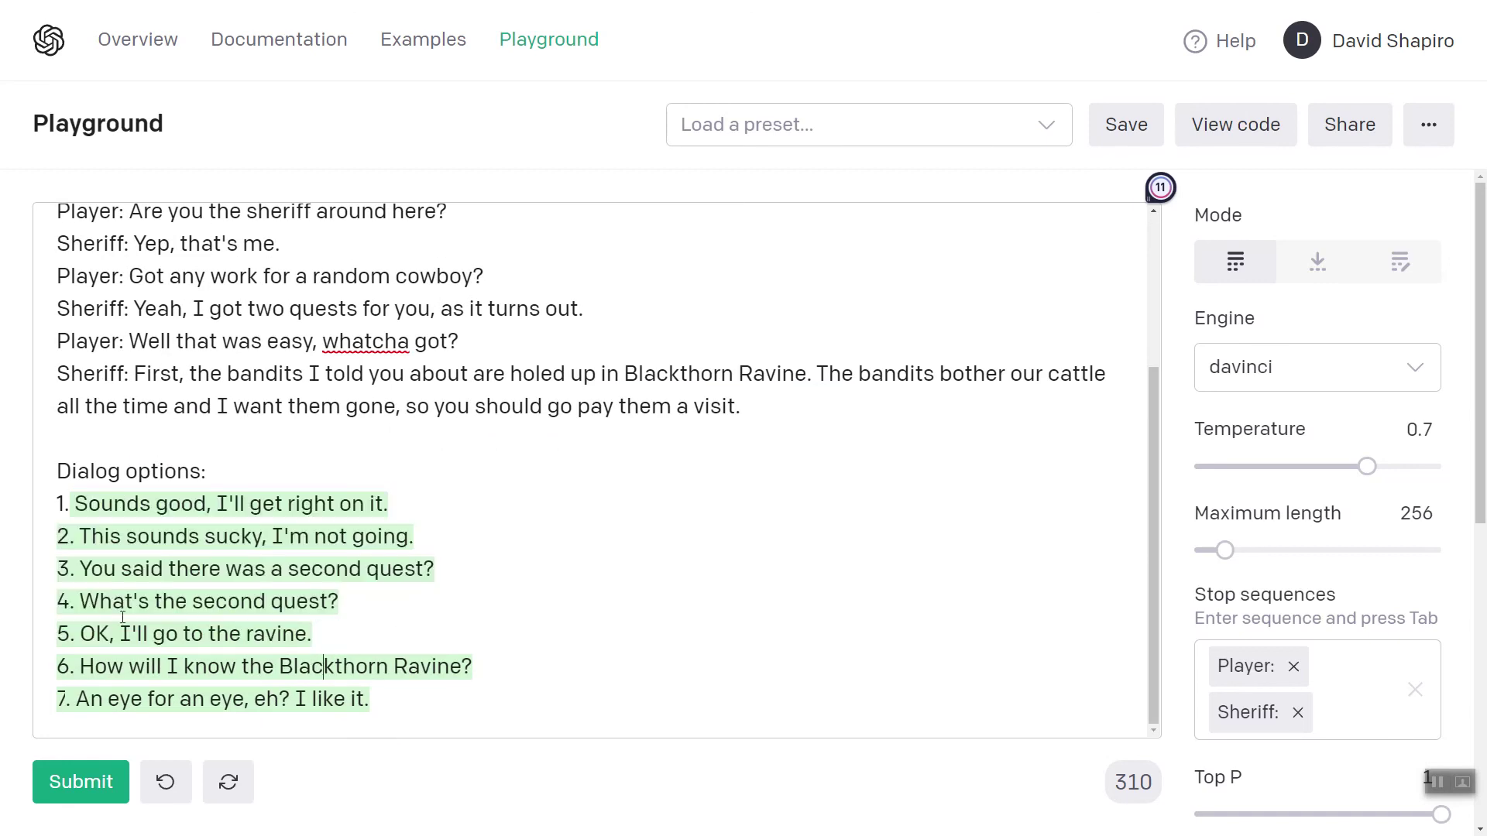
left_click_drag(99, 602, 310, 595)
left_click_drag(92, 633, 309, 633)
left_click_drag(107, 664, 425, 653)
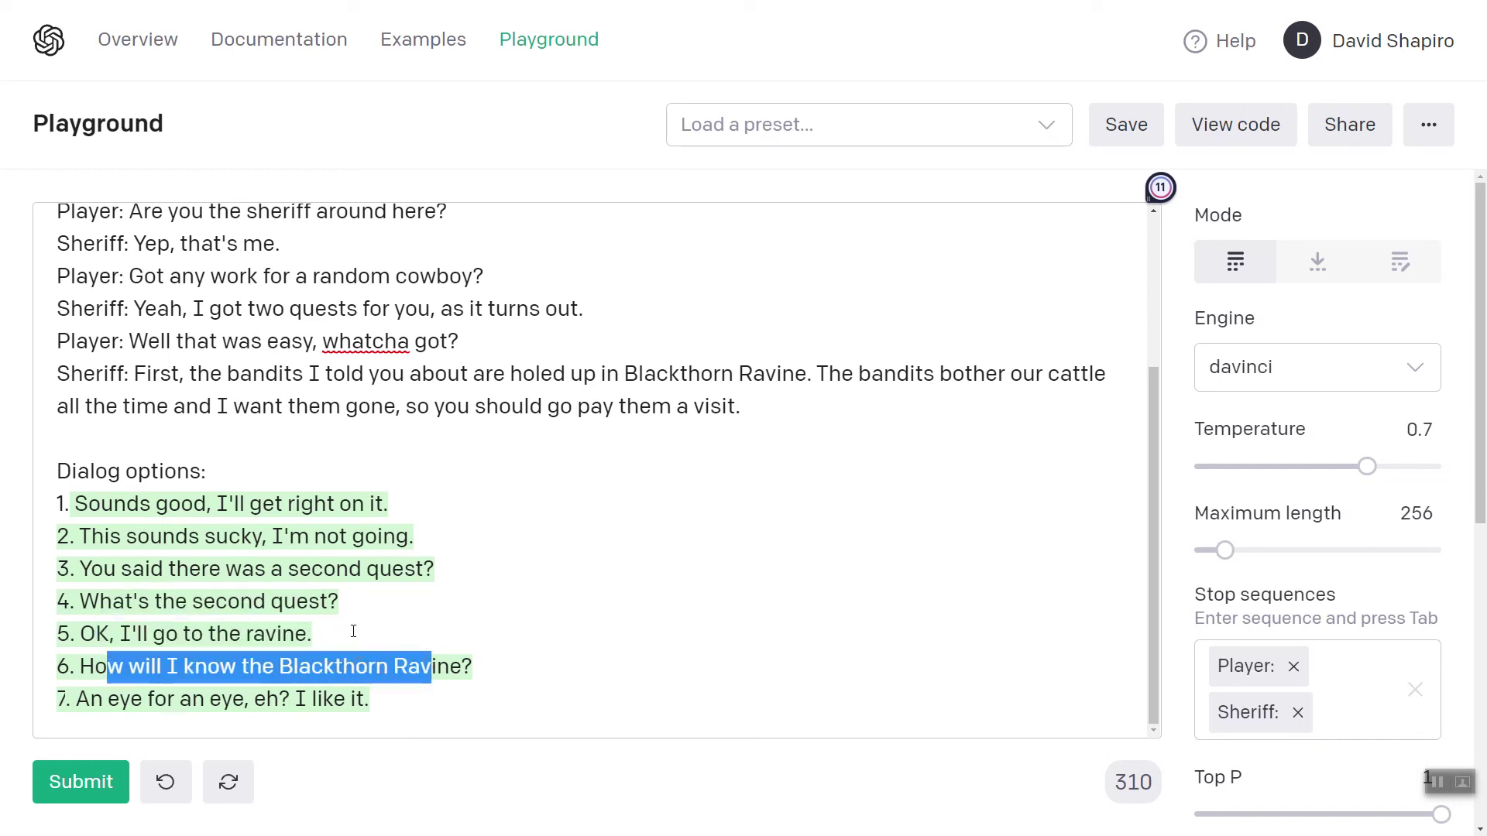
left_click_drag(95, 701, 372, 701)
left_click_drag(187, 569, 443, 569)
left_click(255, 569)
left_click_drag(163, 536, 402, 537)
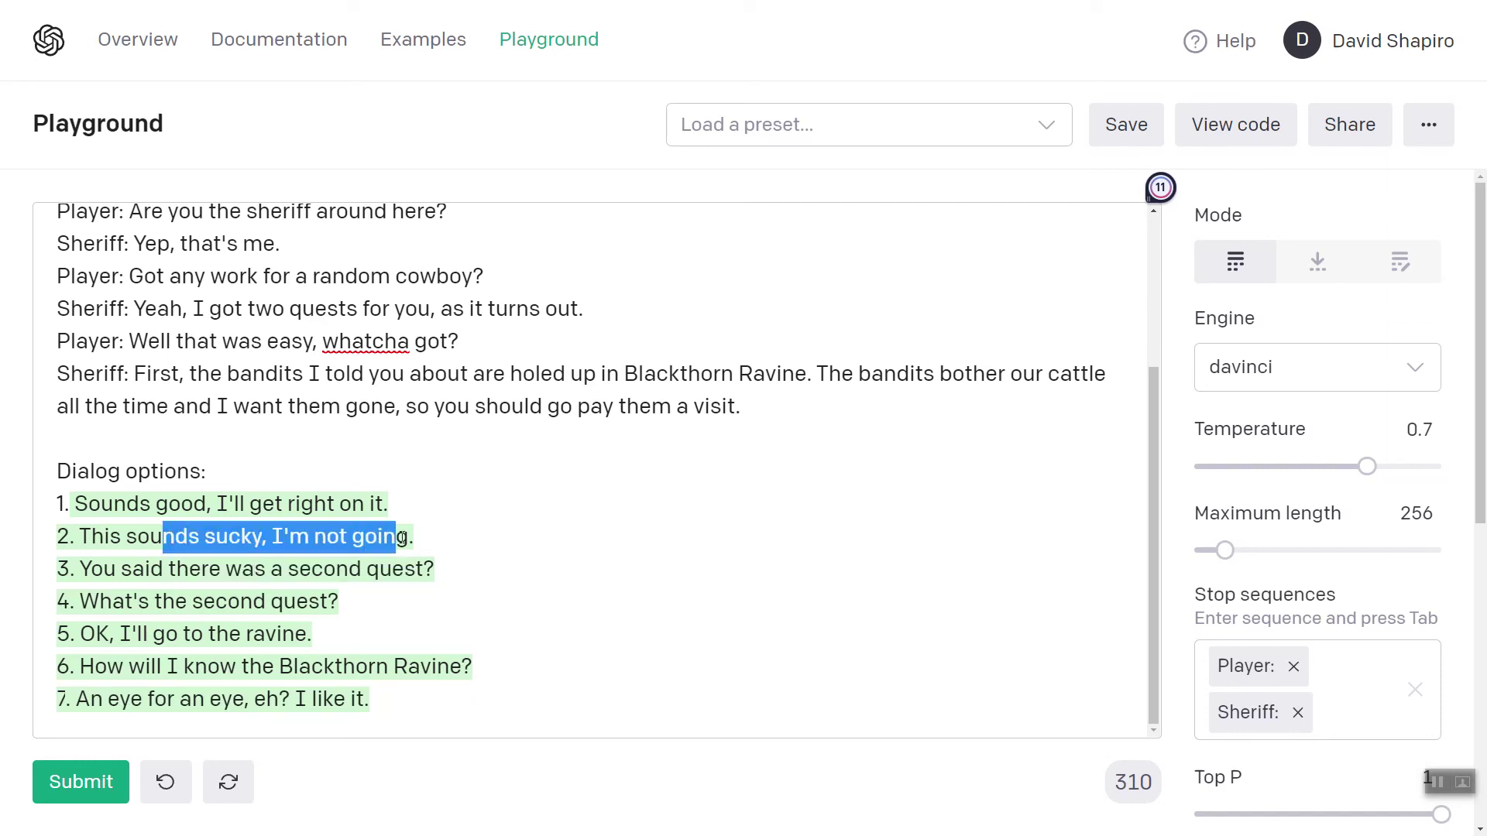
left_click(336, 569)
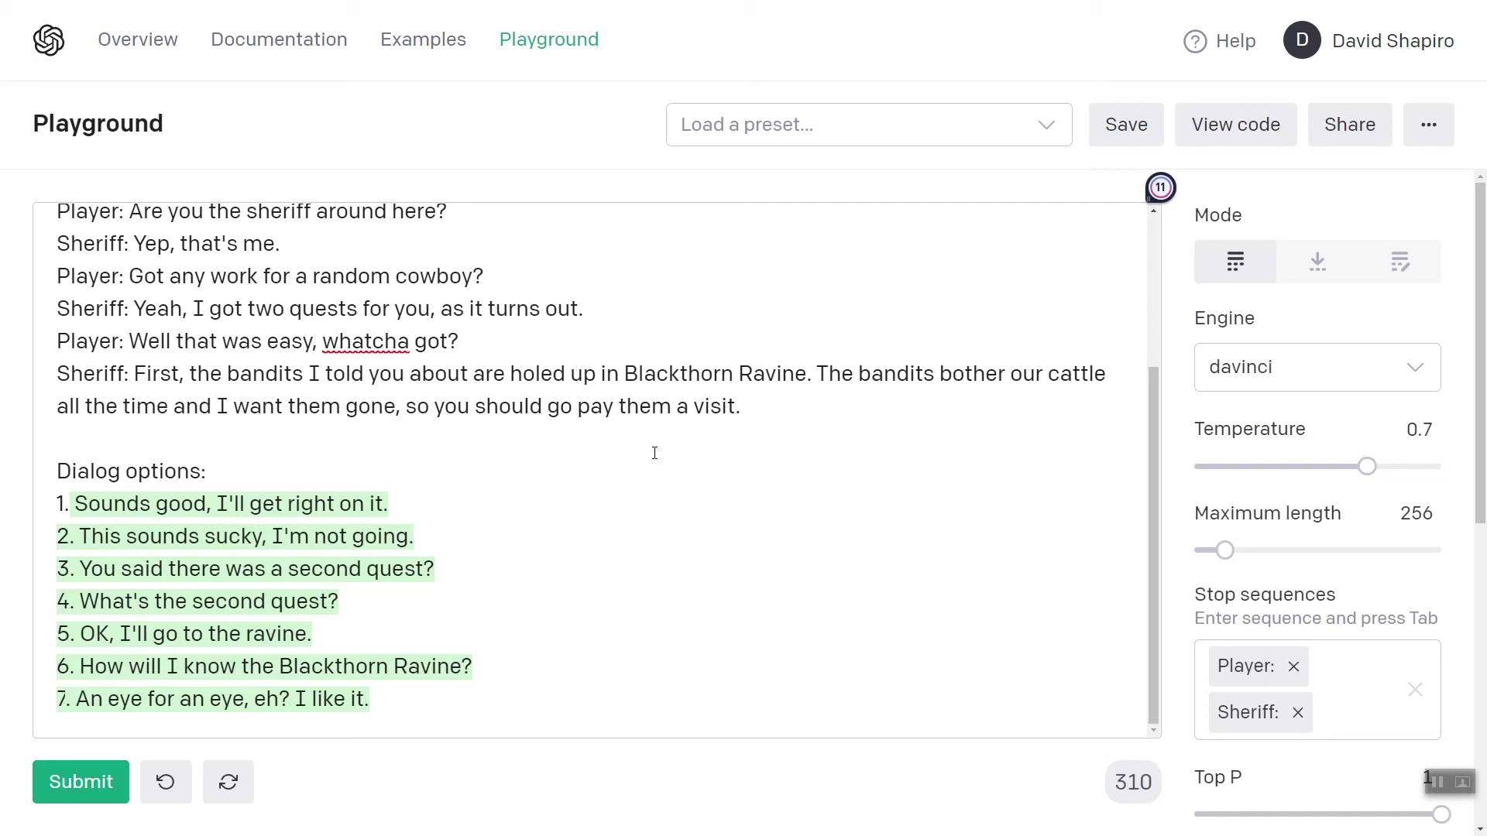
- Reread the scene description against the dialog options, and examine the available engines and the davinci description without changing the engine
scroll(455, 550, "up", 3)
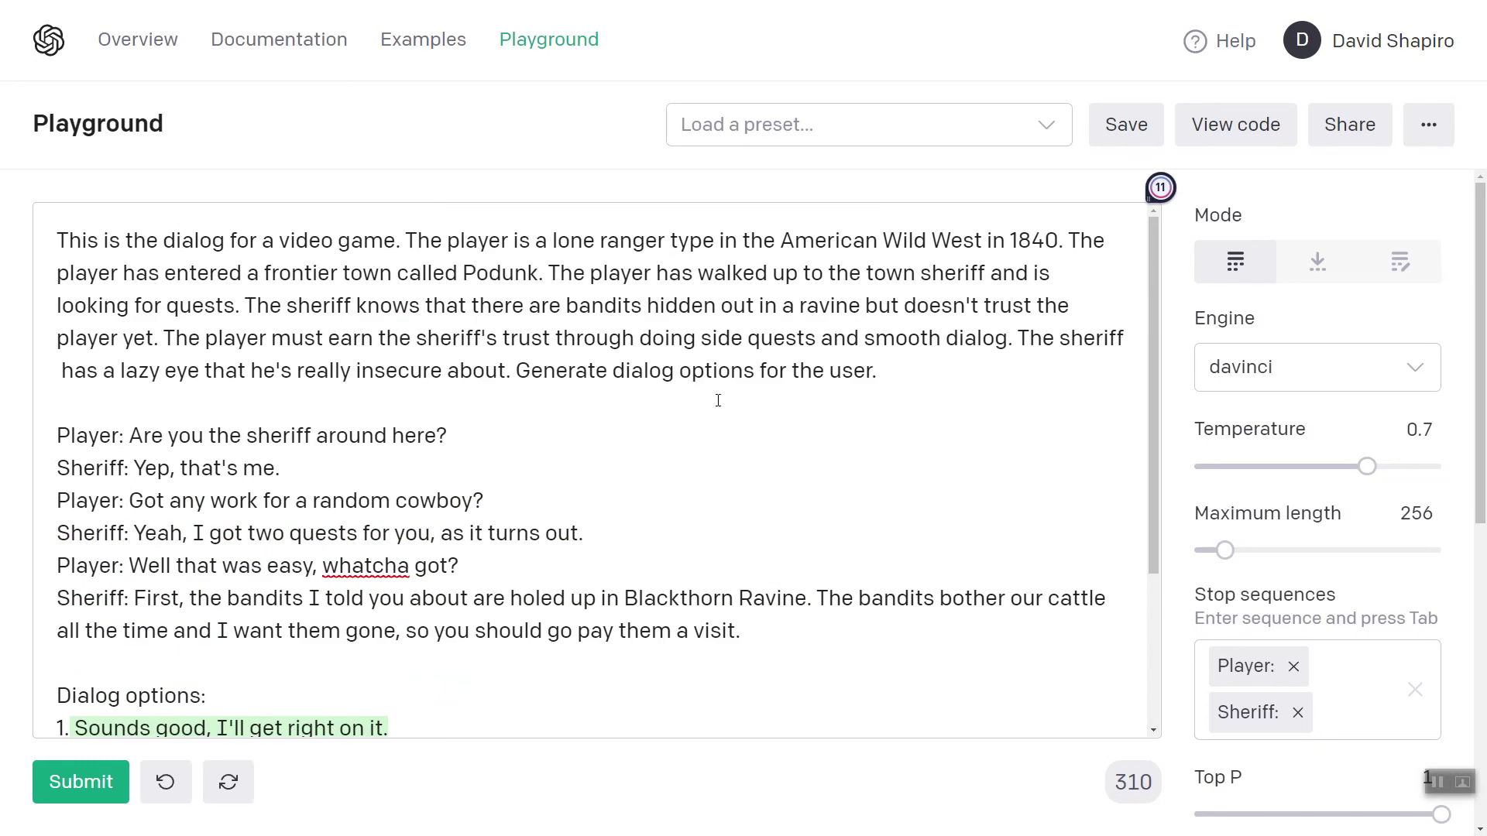
scroll(640, 511, "down", 3)
scroll(649, 507, "up", 3)
left_click_drag(879, 372, 56, 236)
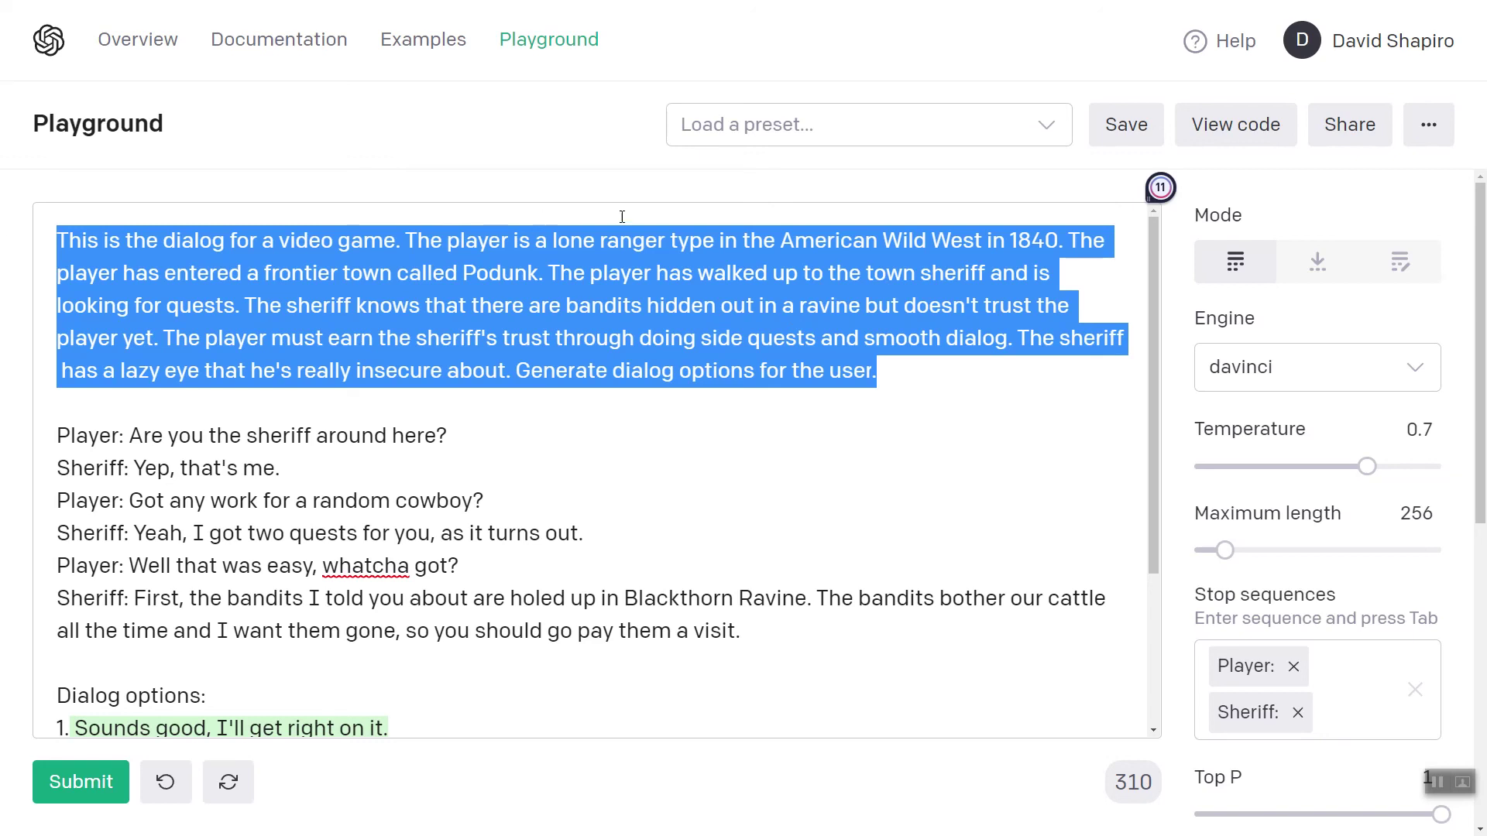
scroll(331, 401, "down", 3)
scroll(333, 464, "up", 3)
left_click(1247, 368)
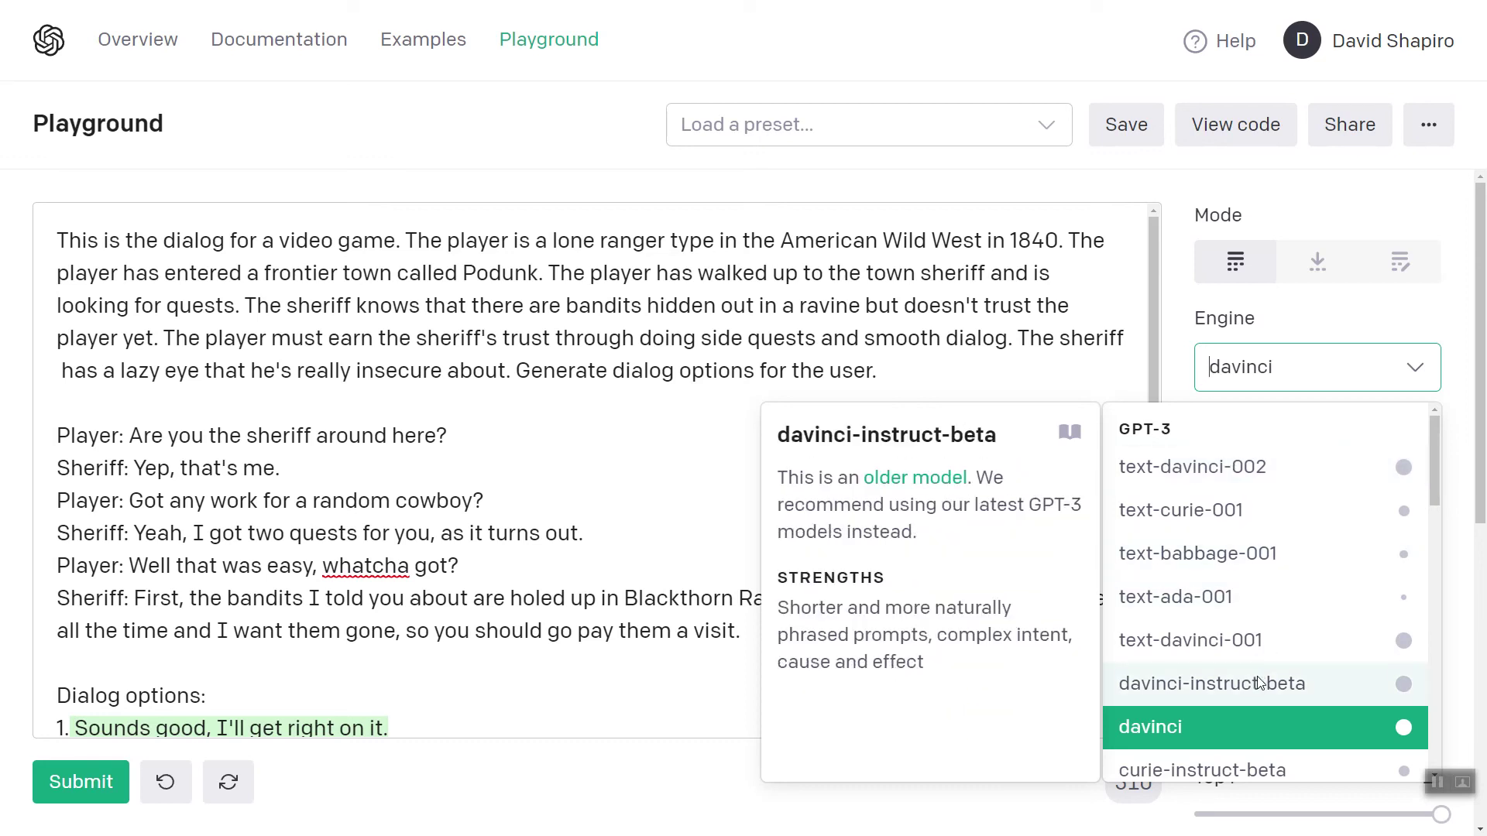
scroll(1270, 672, "down", 1)
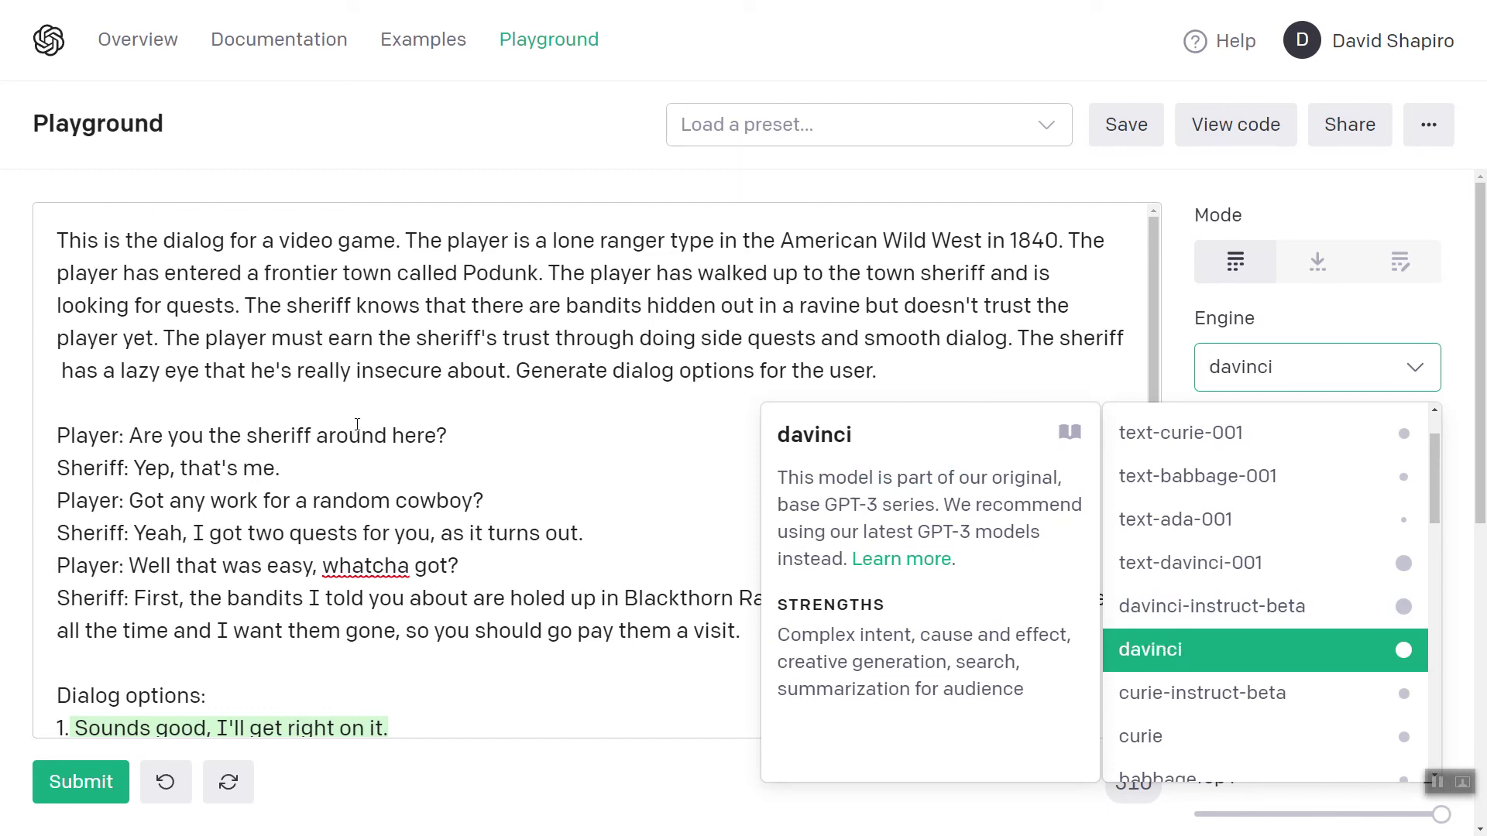
left_click(762, 524)
- Delete the whole conversation and dialog options after the first "Player:" label, keeping the scene description
left_click(138, 436)
key("ctrl+shift+End")
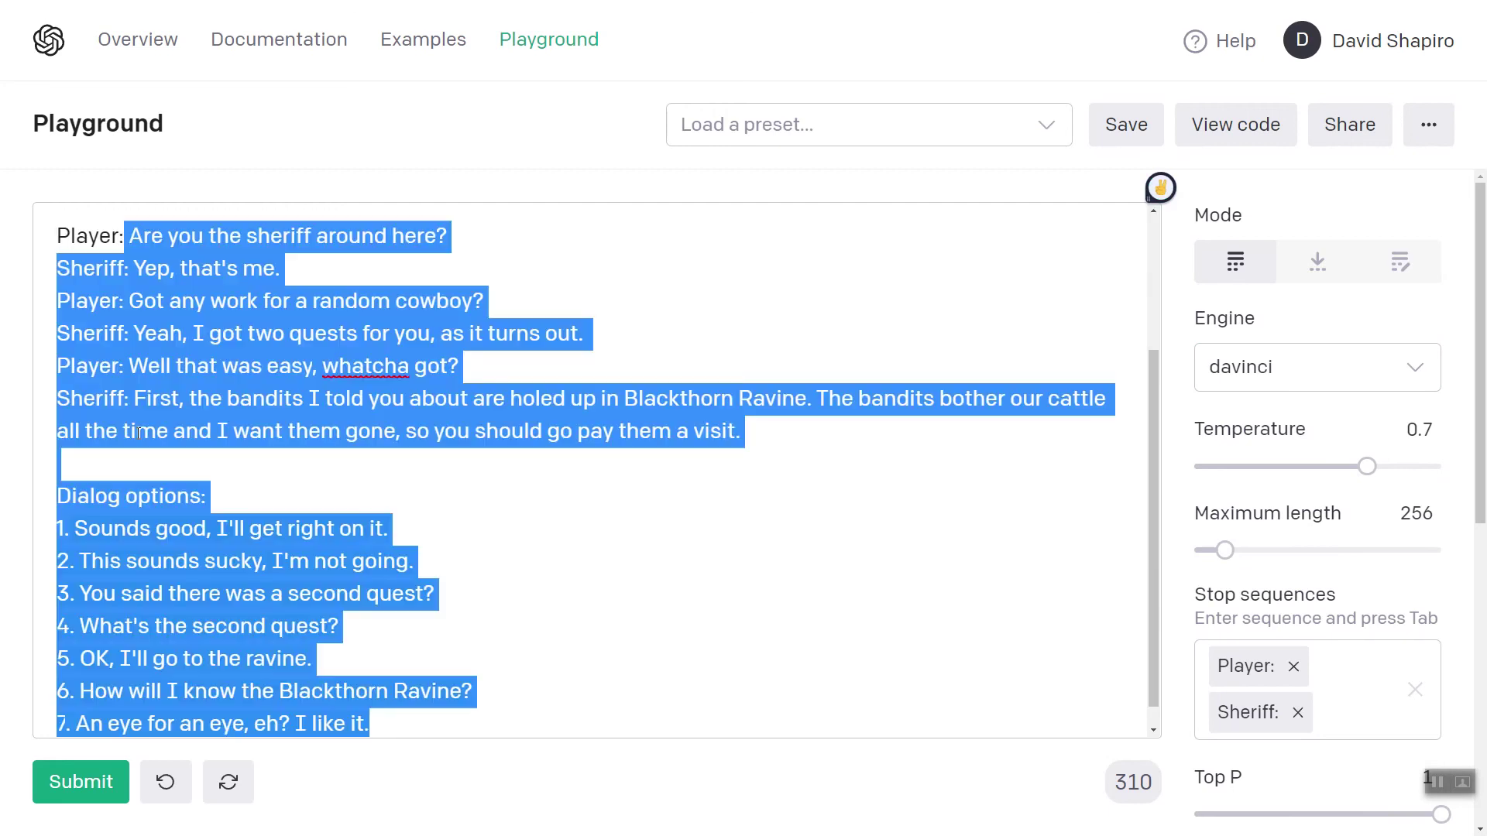
key("Delete")
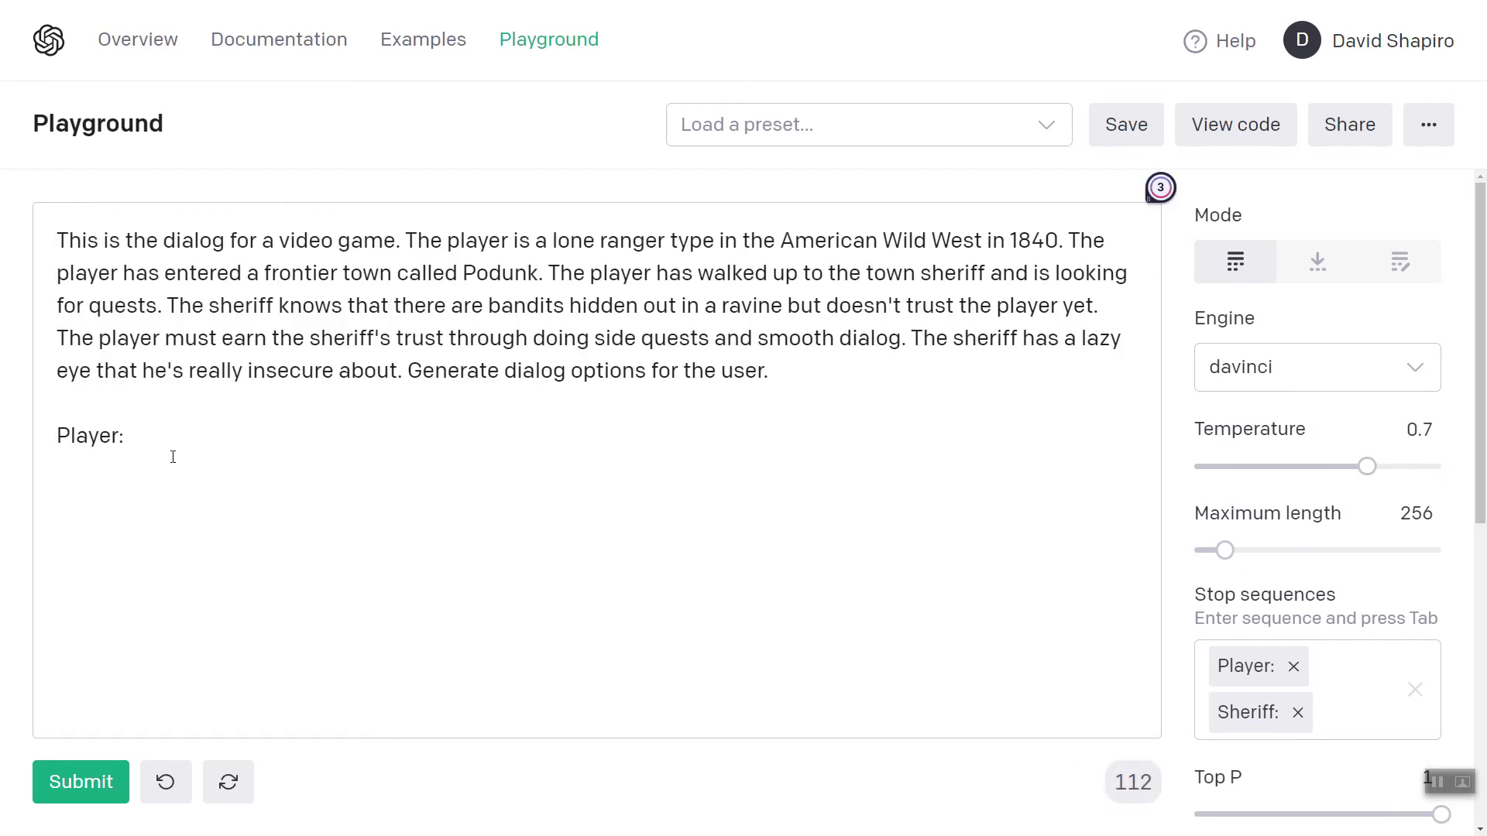
- Generate a completion after the "Player:" label and delete that whole player line
left_click(75, 798)
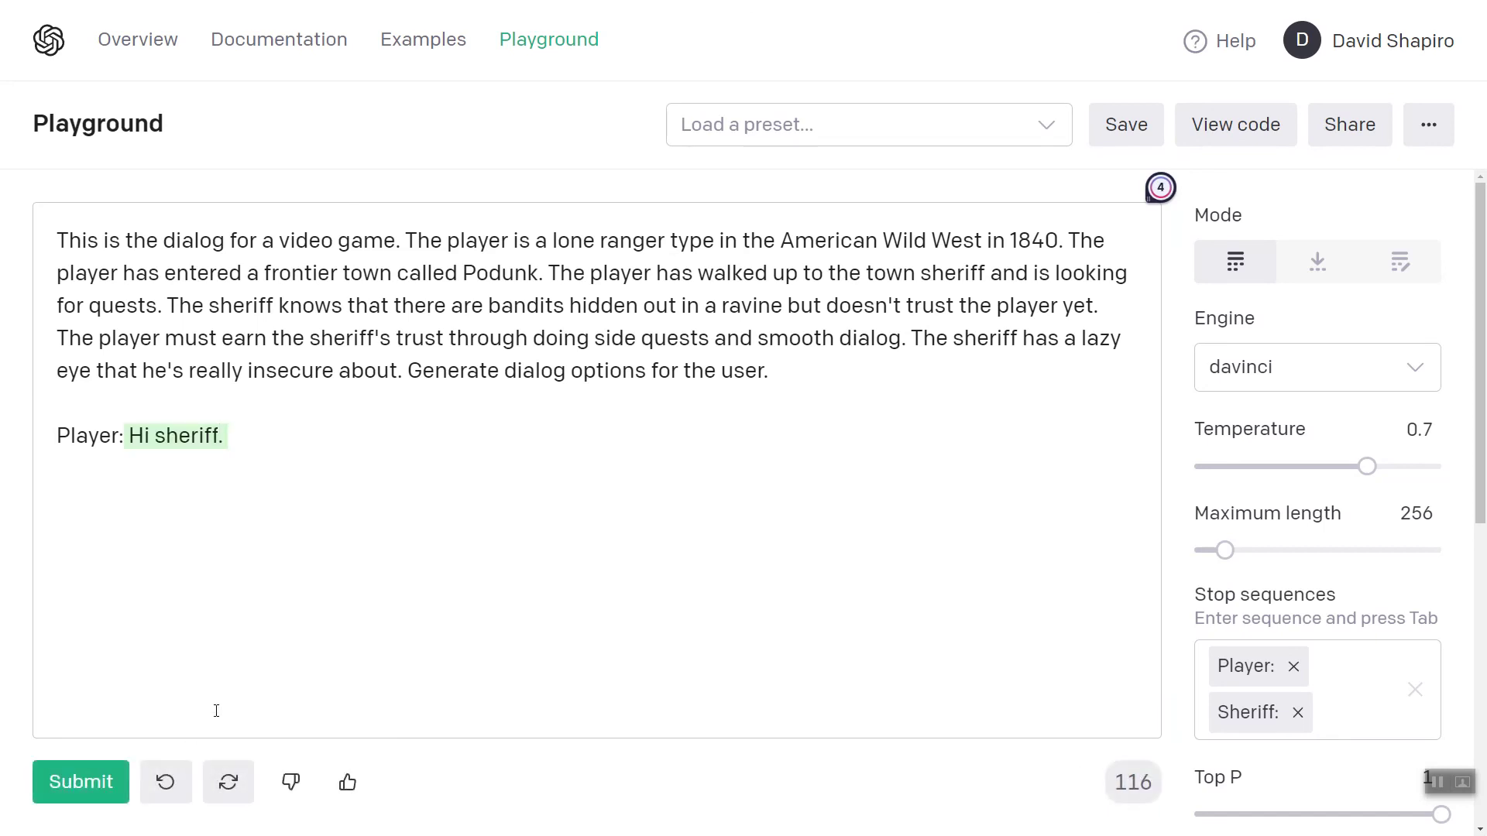
key("shift+Home")
key("BackSpace")
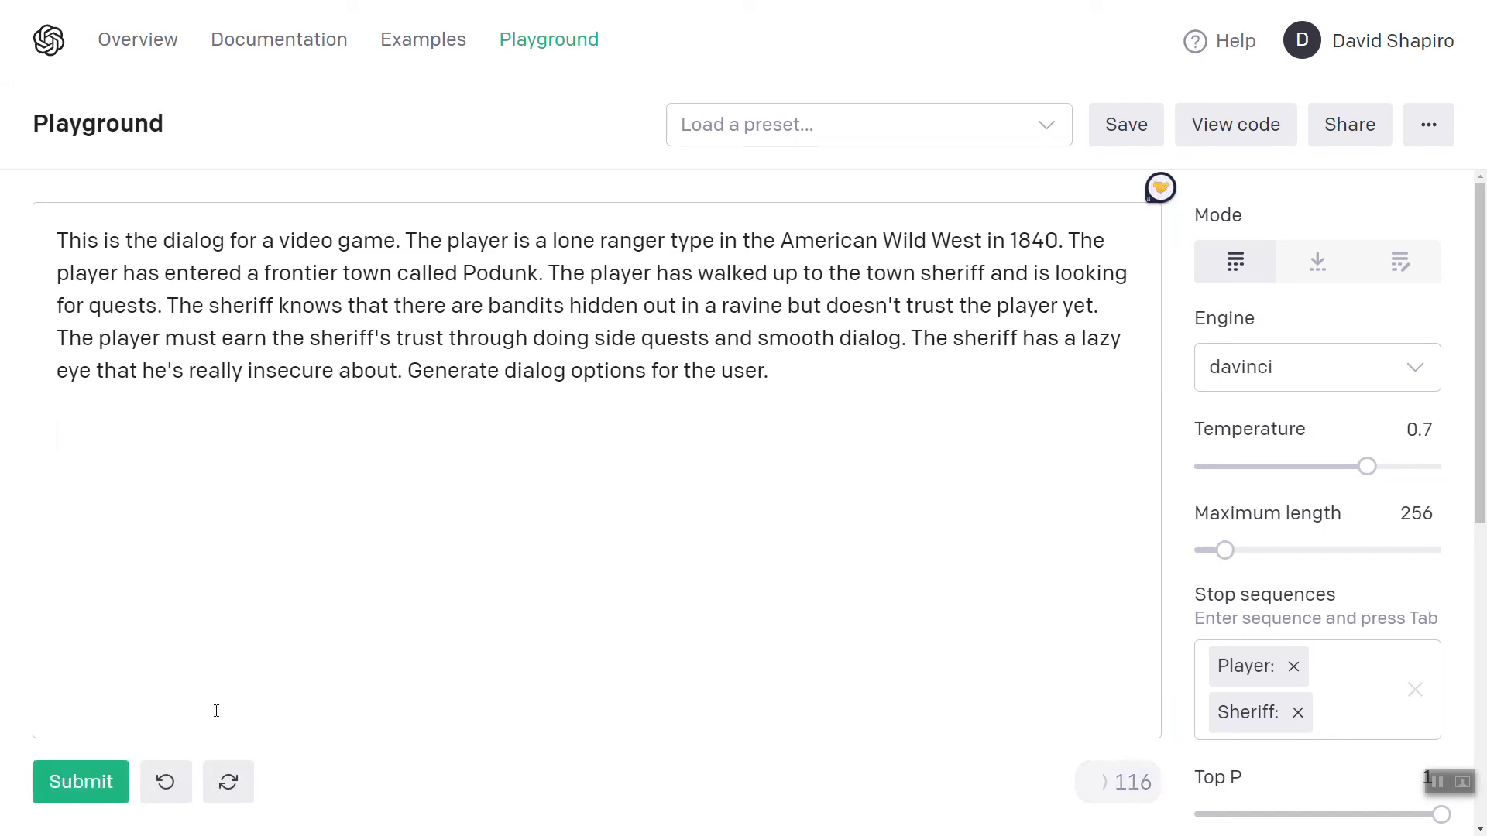
- Remove the sentence "Generate dialog options for the user." from the end of the scene description
key("BackSpace")
key("BackSpace")
key("Up")
key("Home")
key("Down")
key("ctrl+Right")
key("ctrl+Right")
key("ctrl+Right")
key("ctrl+Right")
key("ctrl+Right")
key("ctrl+Right")
key("Right")
key("shift+End")
key("BackSpace")
- Add a "Player:" label after a blank line below the scene description and generate a completion from it
key("Return")
key("Return")
type("O")
key("BackSpace")
type("Player:")
key("ctrl+Return")
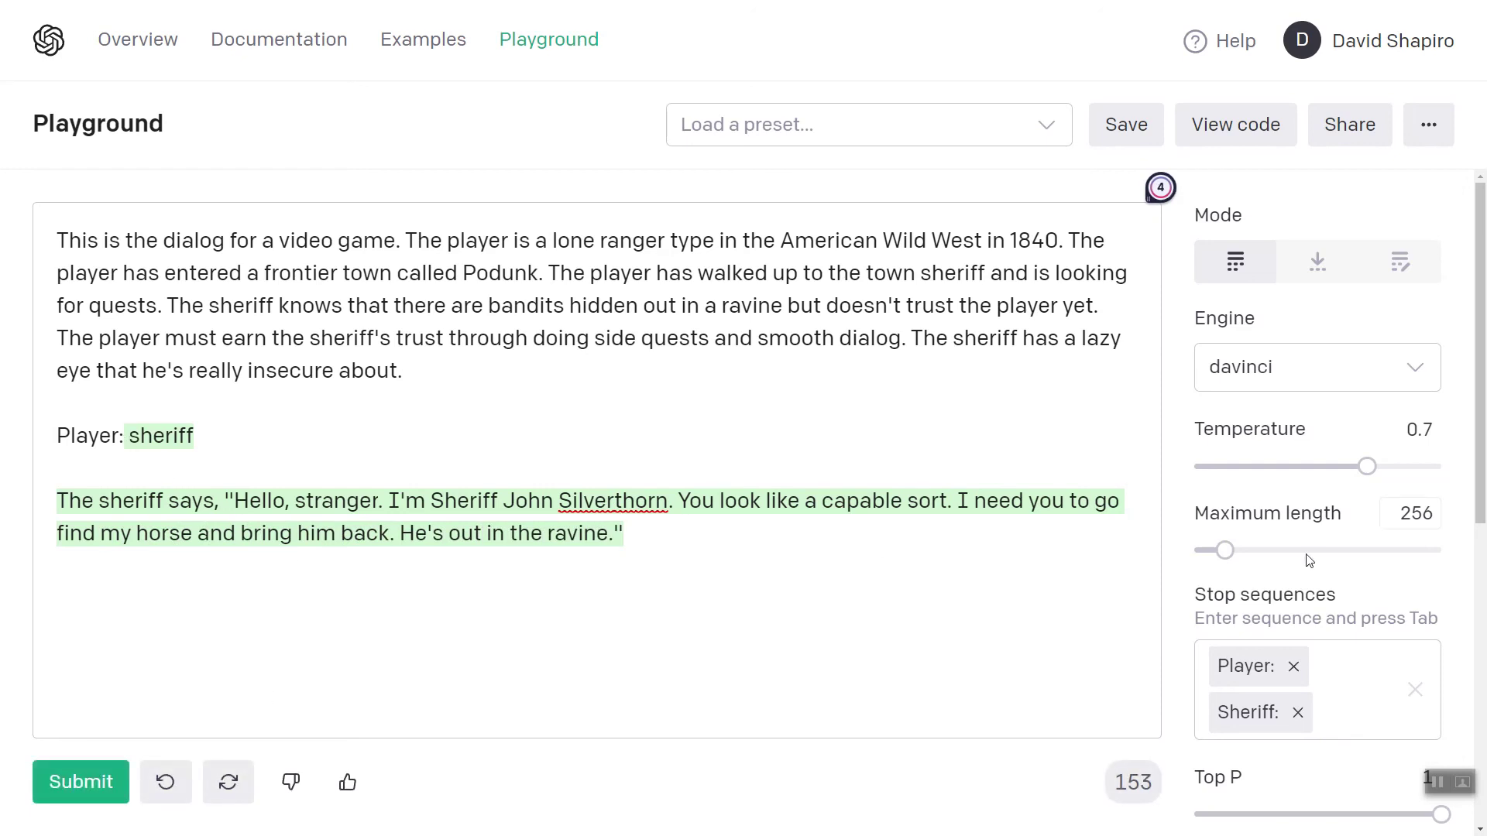
- Remove the "Player:" and "Sheriff:" stop sequences and continue generating the conversation from the end of the text
left_click(1293, 666)
left_click(1298, 666)
left_click(890, 528)
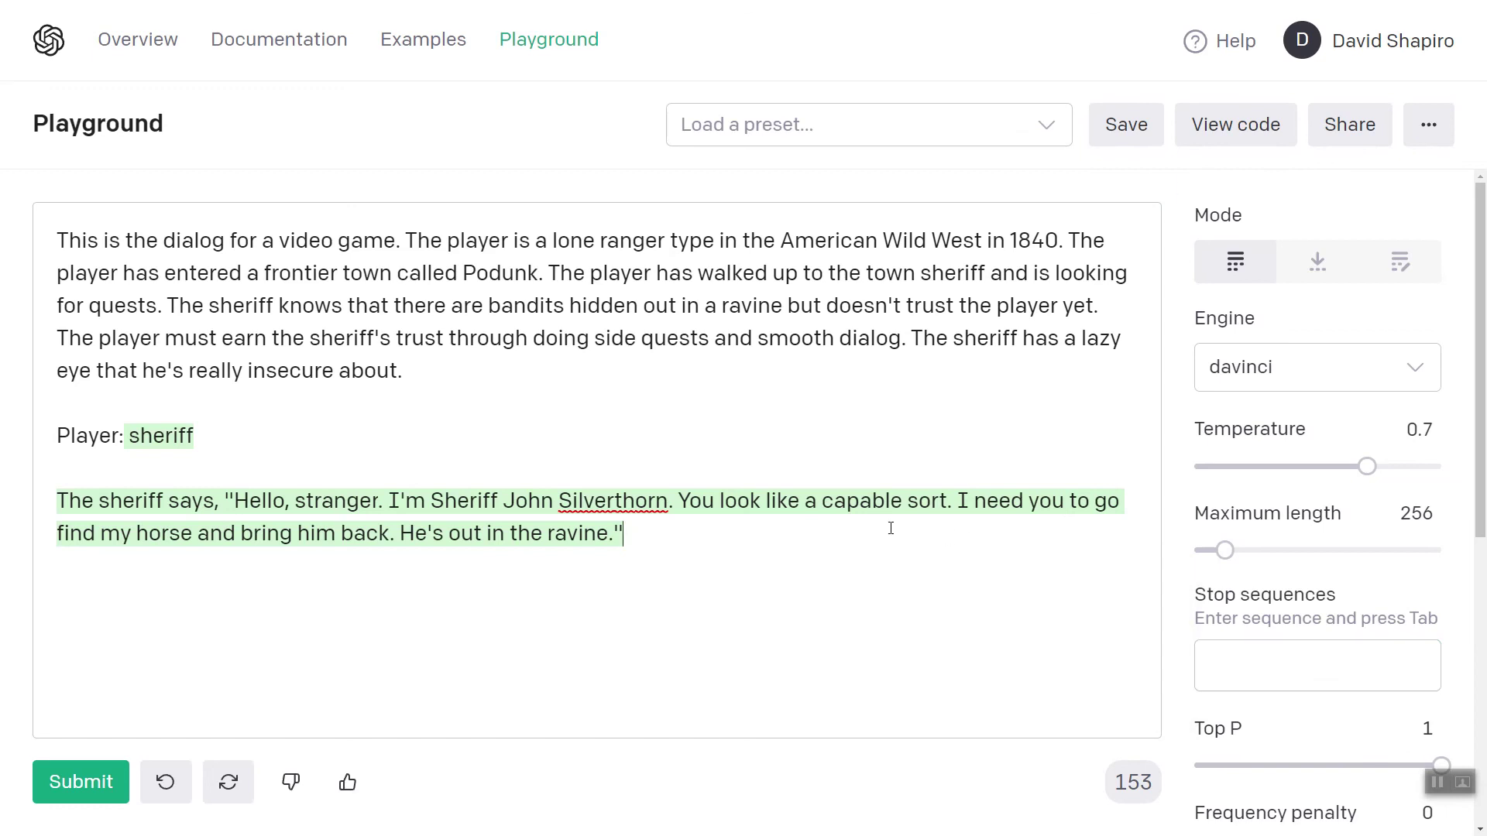
key("ctrl+Return")
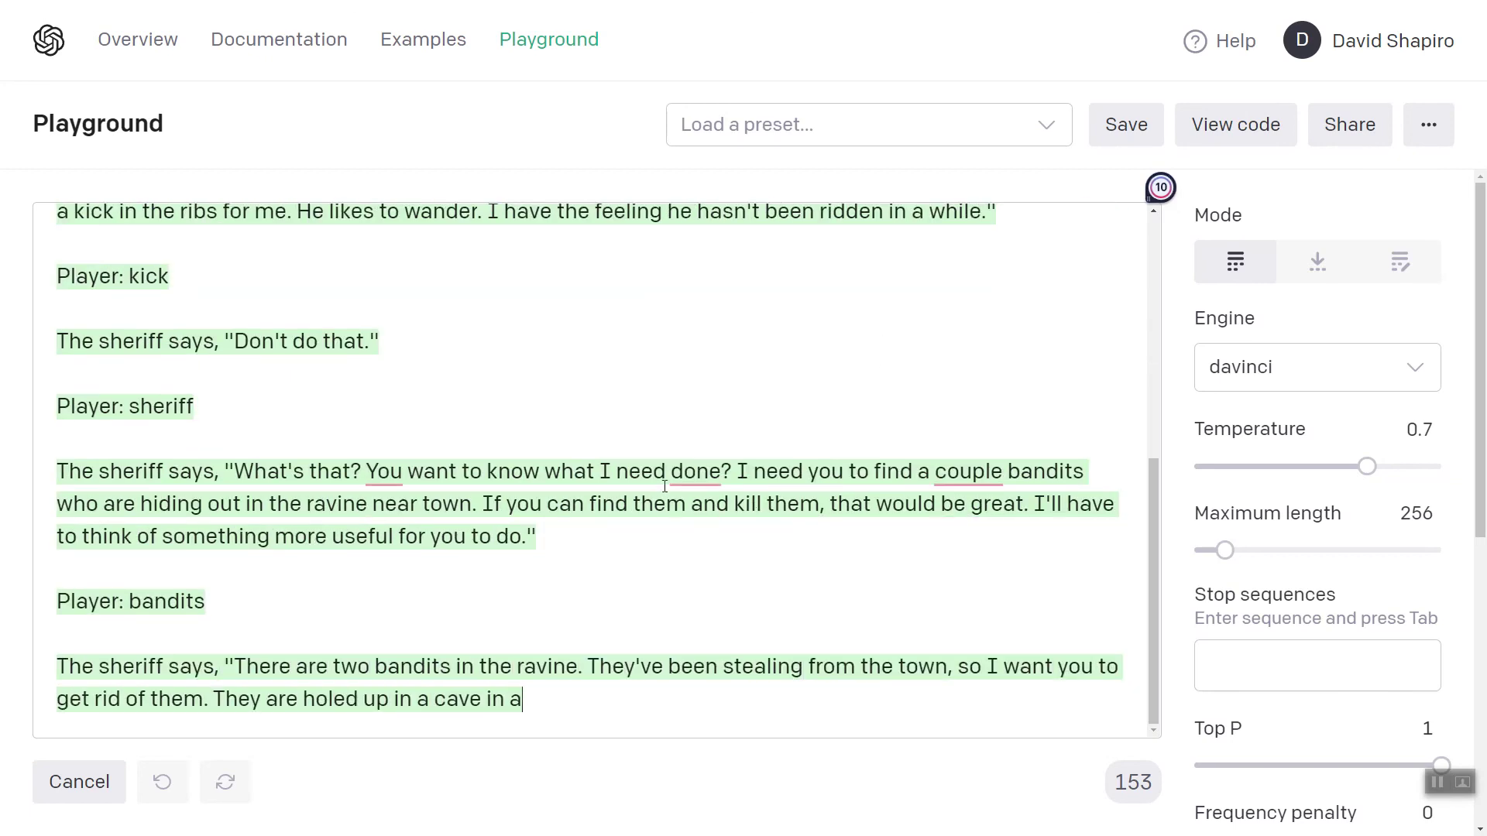
- Review the generated player and sheriff exchanges and delete everything after the first "Player:" label
scroll(535, 521, "up", 5)
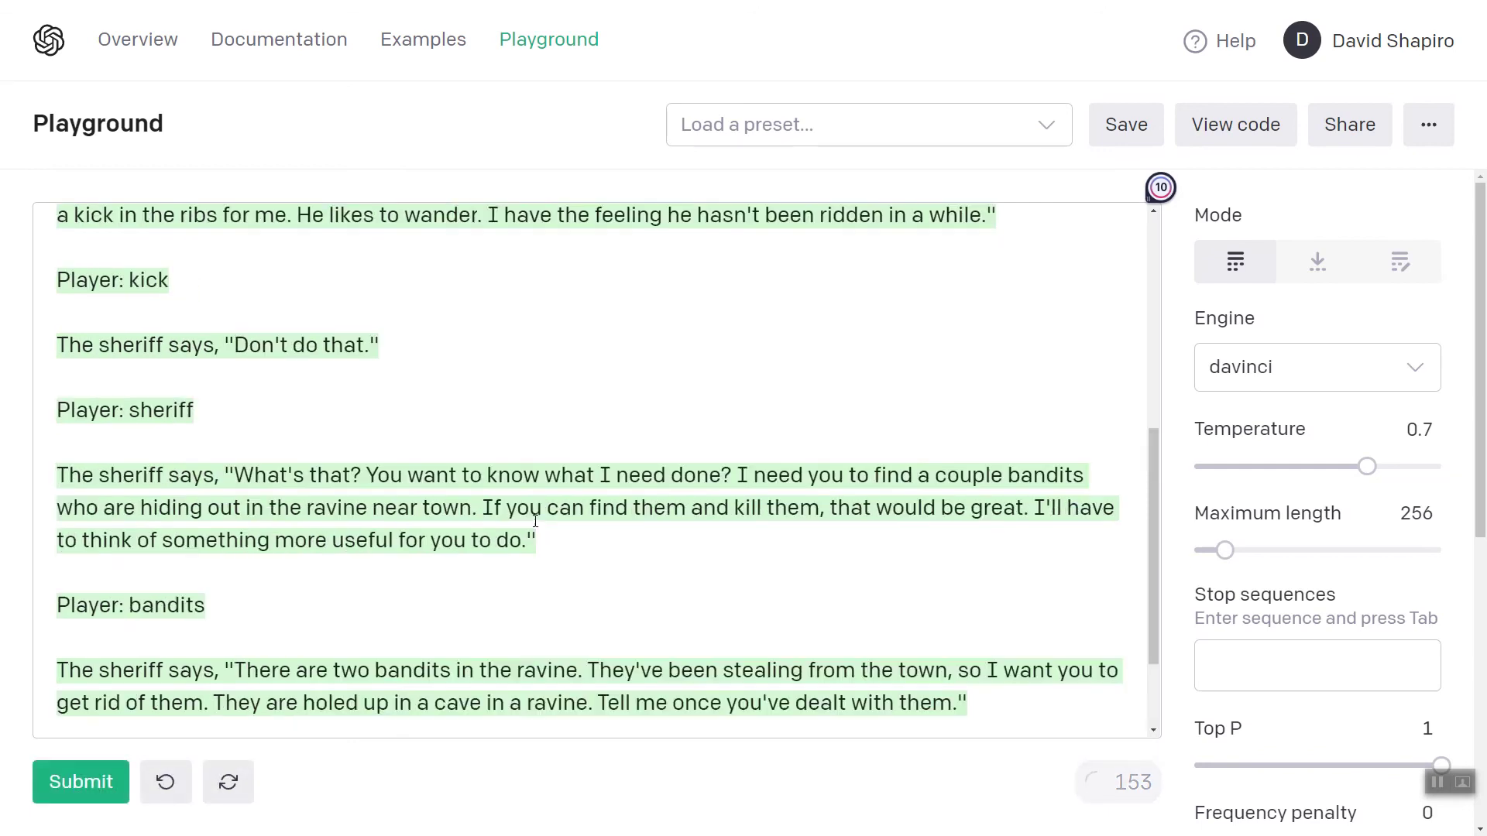
scroll(534, 521, "up", 3)
scroll(418, 488, "down", 3)
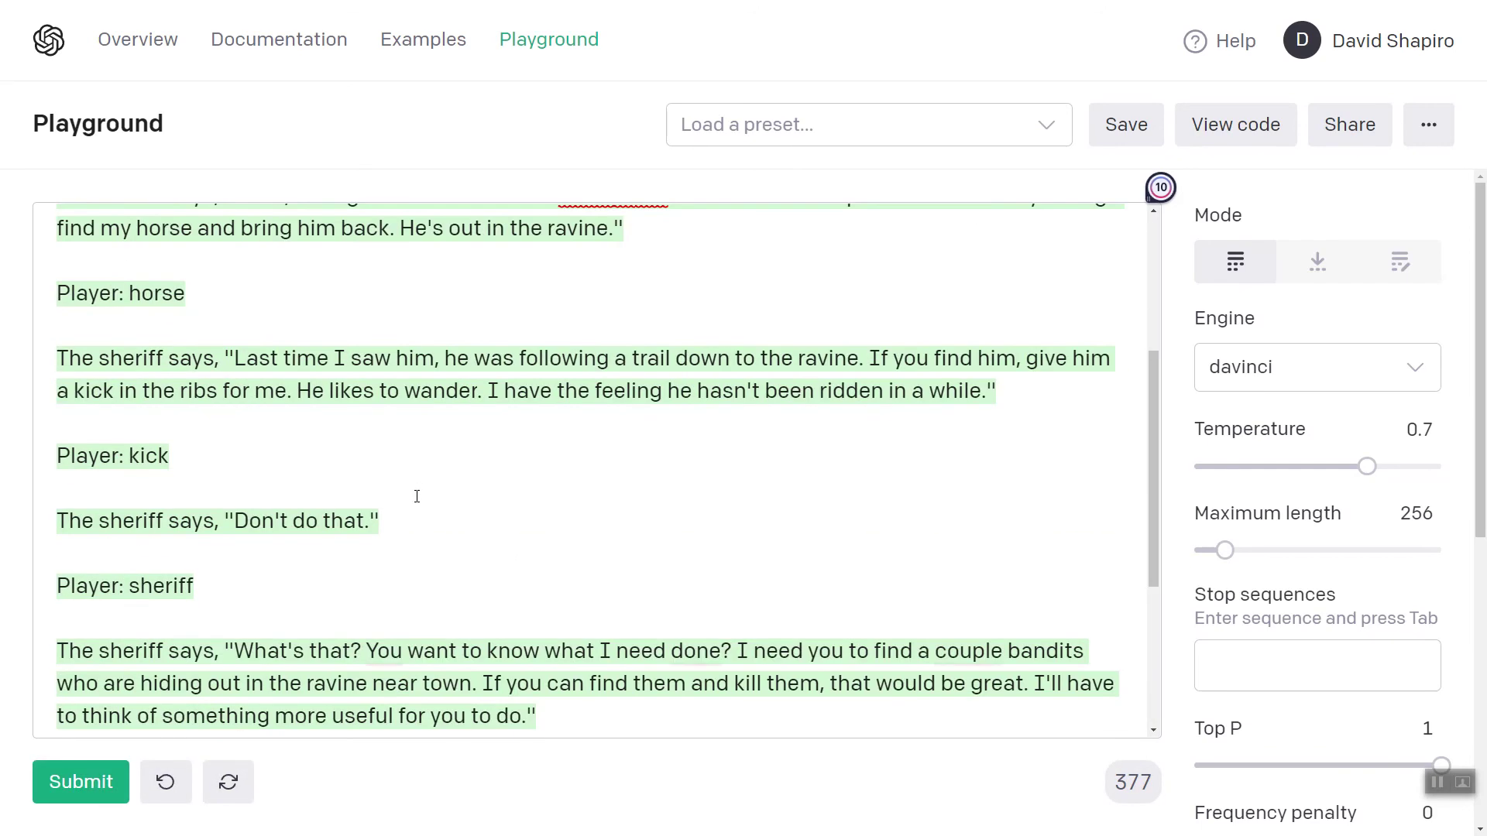
scroll(259, 515, "up", 2)
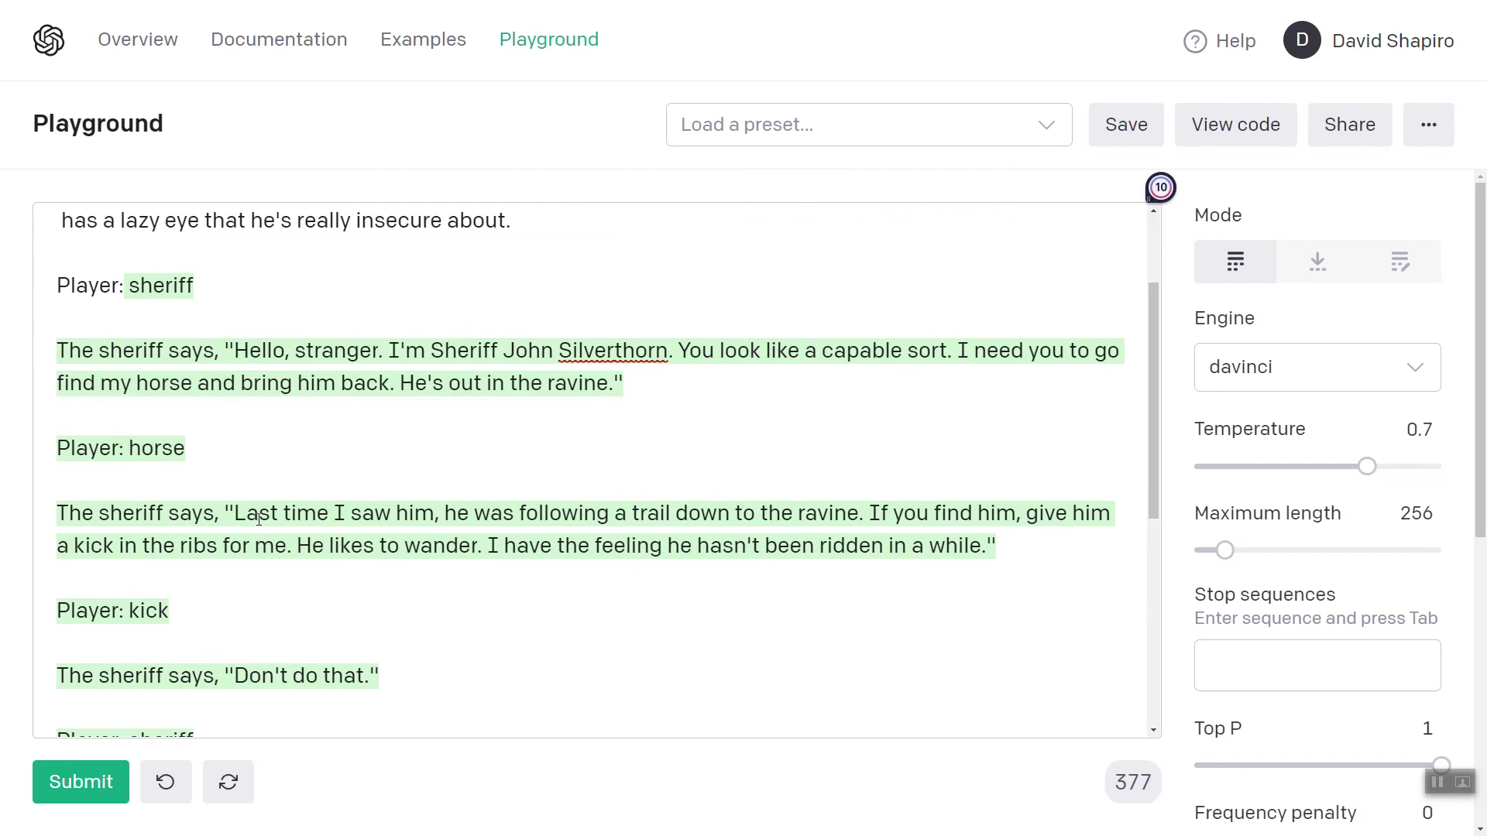
left_click(124, 278)
key("ctrl+shift+End")
key("Delete")
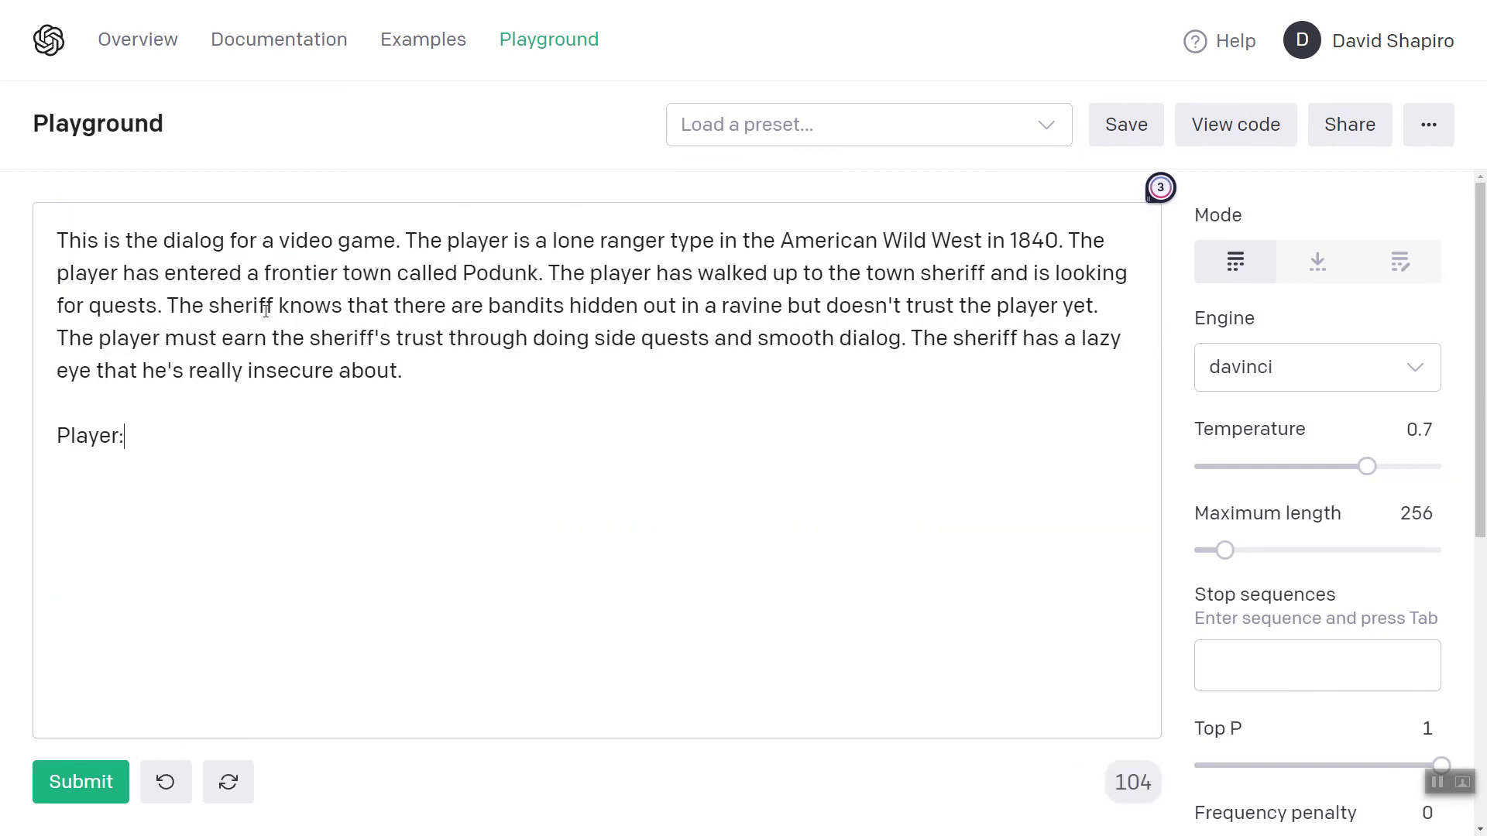